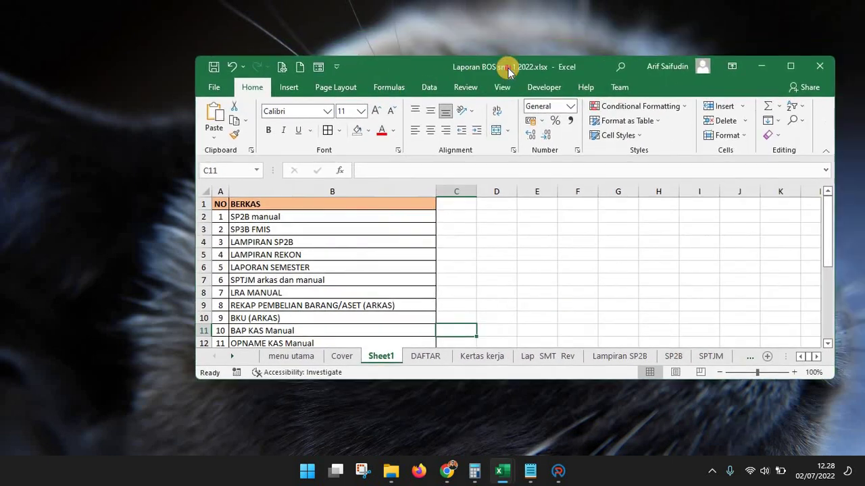
Maximize the Laporan BOS smt 1 2022 workbook and select its BERKAS list A2:B22
double_click(506, 64)
left_click(88, 184)
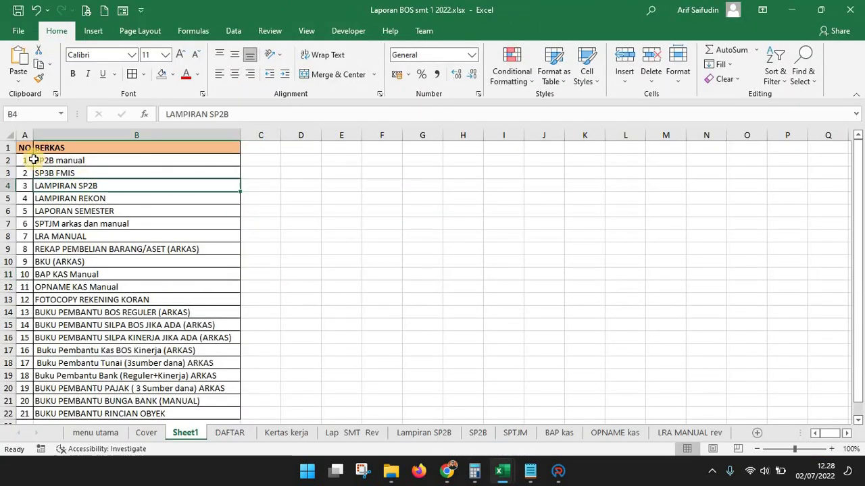
left_click(24, 160)
left_click_drag(63, 198, 69, 409)
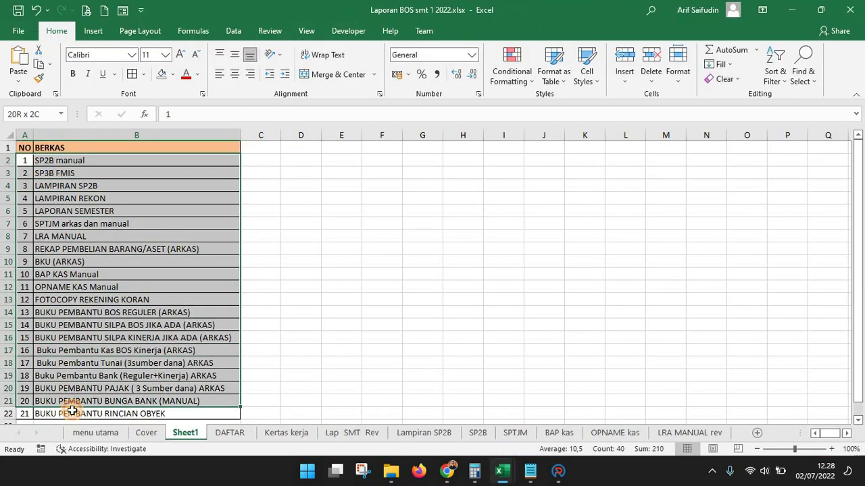
scroll(128, 332, "down", 2)
scroll(127, 332, "up", 2)
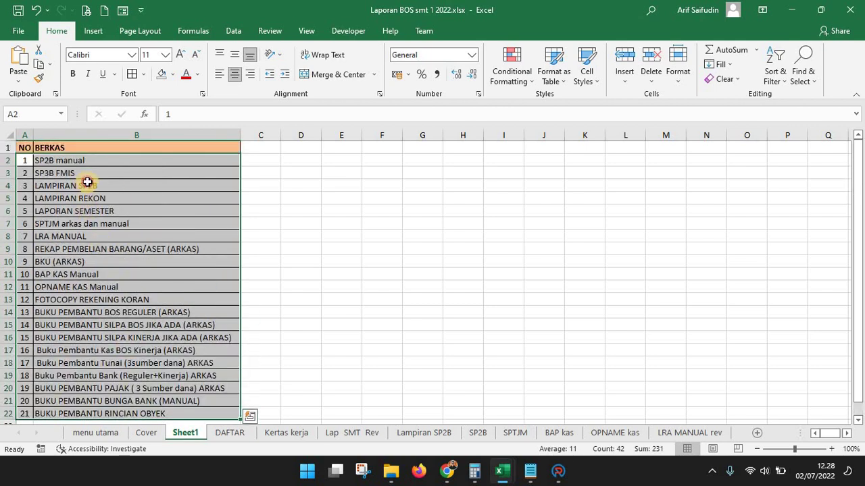
left_click(86, 185)
left_click_drag(27, 160, 98, 410)
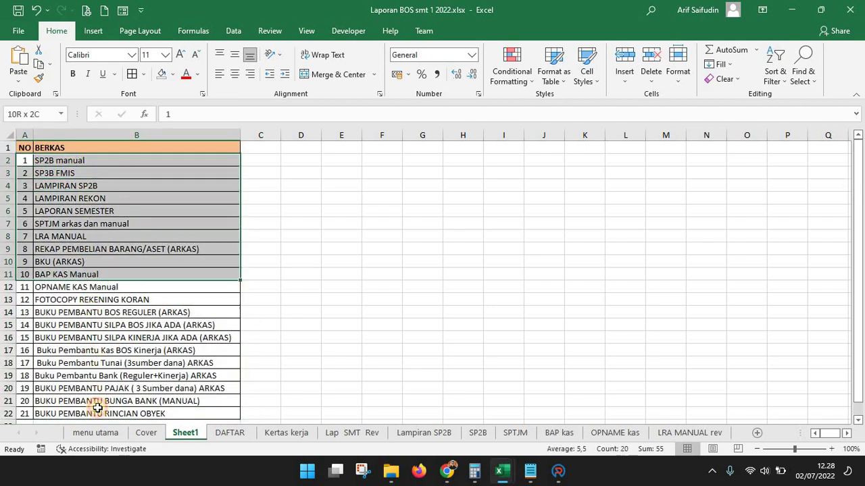
left_click(67, 163)
Change BERKAS item 2 from 'SP3B FMIS' to 'SP3B FMIS - SMP'
left_click(106, 172)
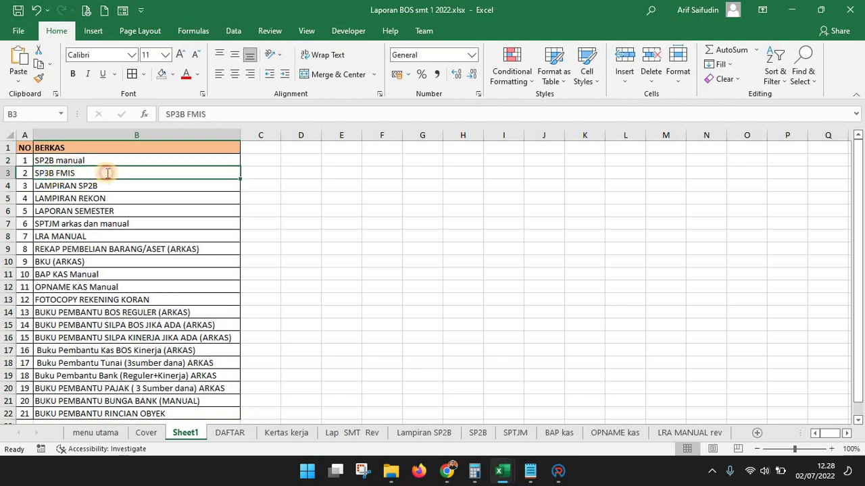
double_click(107, 173)
type("SMP")
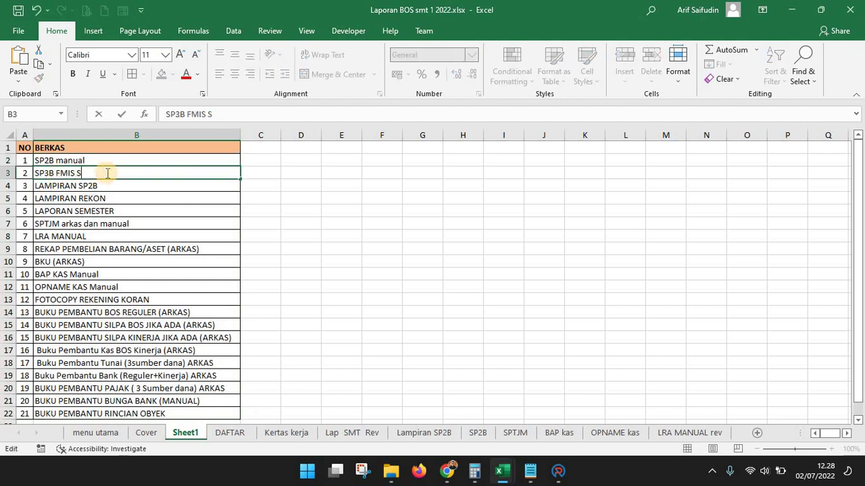
key("Left")
key("Left")
key("Left")
type("-")
key("Return")
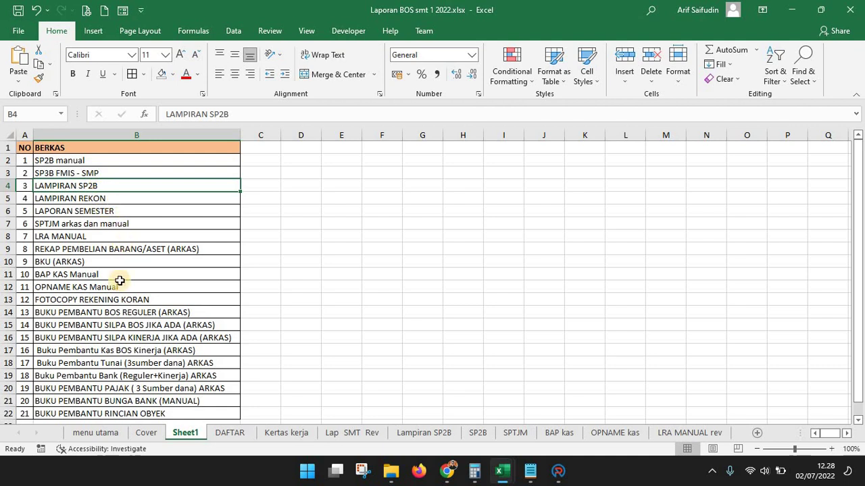
left_click(126, 339)
scroll(181, 319, "down", 1)
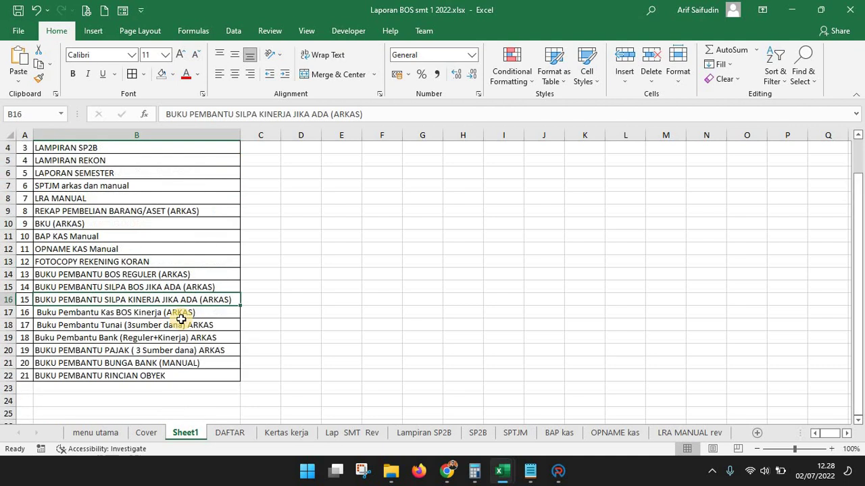
scroll(196, 322, "up", 1)
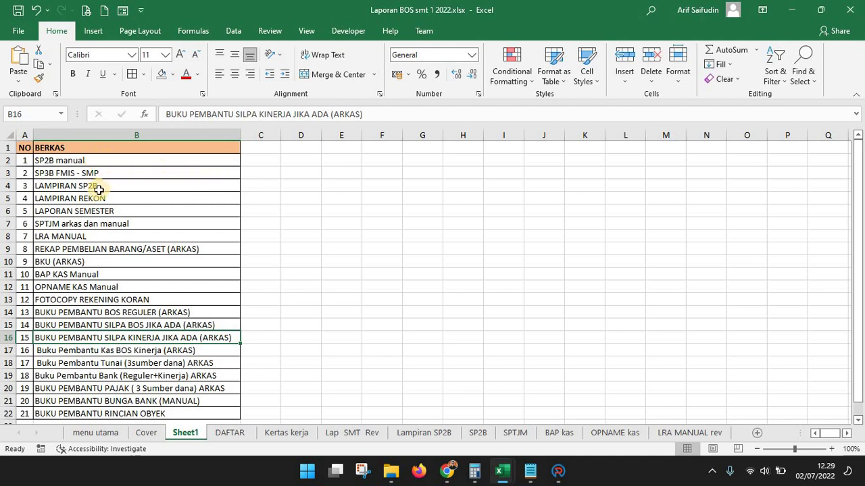
Fill the BAP KAS Manual and OPNAME KAS Manual cells blue
left_click(100, 277)
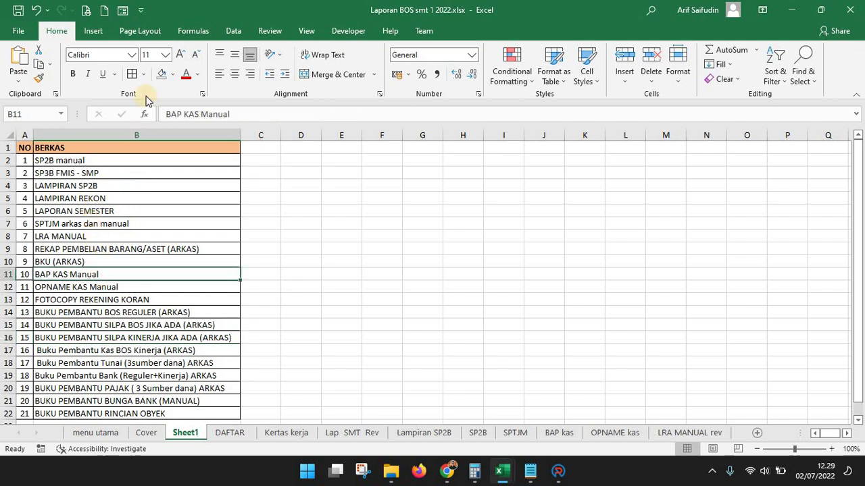
left_click(173, 75)
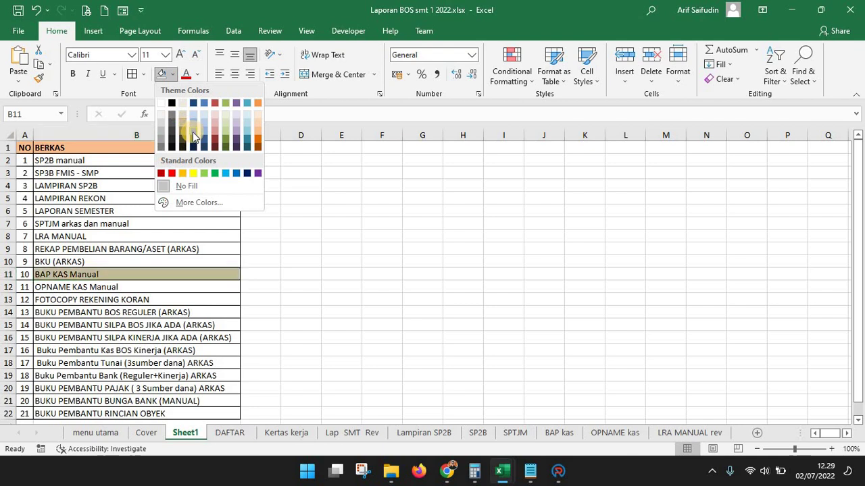
left_click(193, 133)
left_click(102, 287)
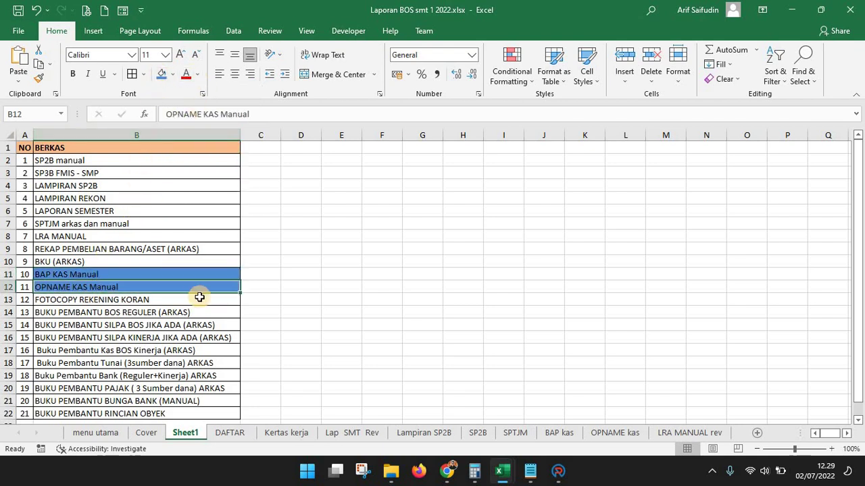
Apply the same blue fill to BUKU PEMBANTU BUNGA BANK (MANUAL) and cell E2
scroll(199, 298, "down", 1)
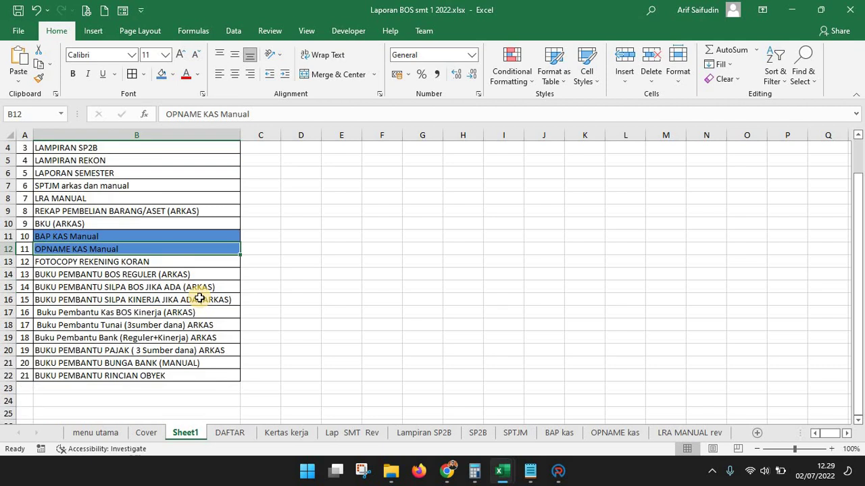
left_click(116, 361)
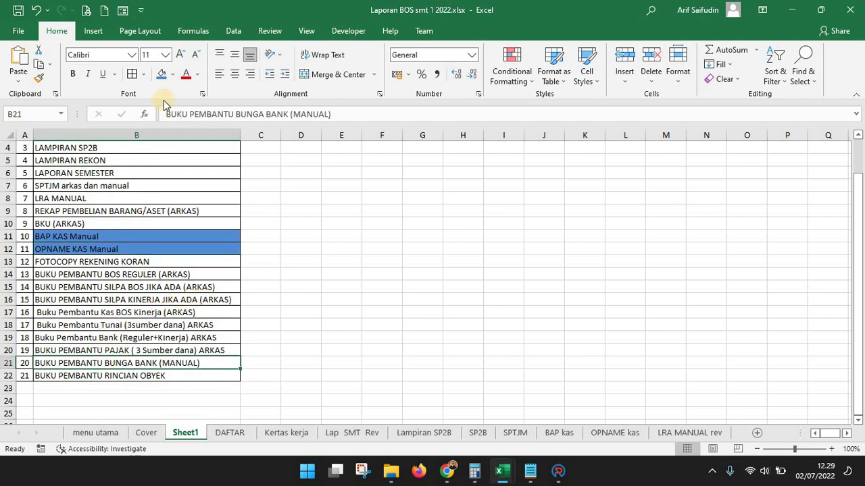
left_click(161, 74)
left_click(451, 235)
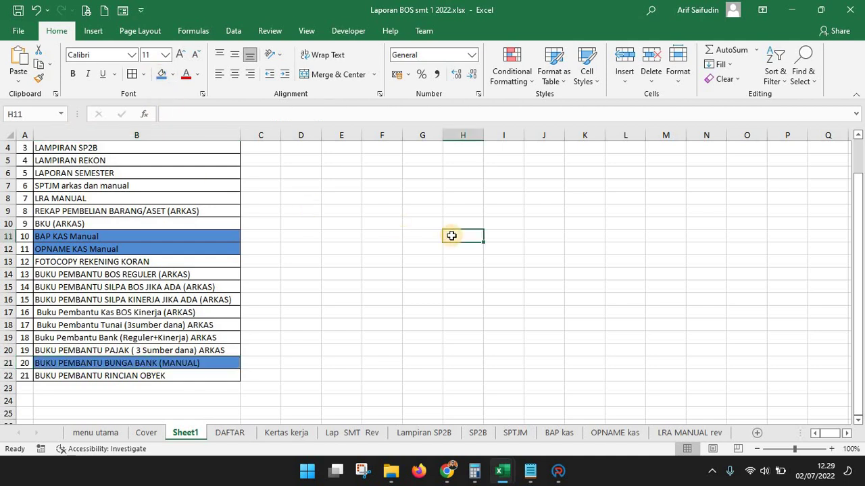
scroll(433, 216, "up", 1)
left_click(342, 160)
left_click(162, 74)
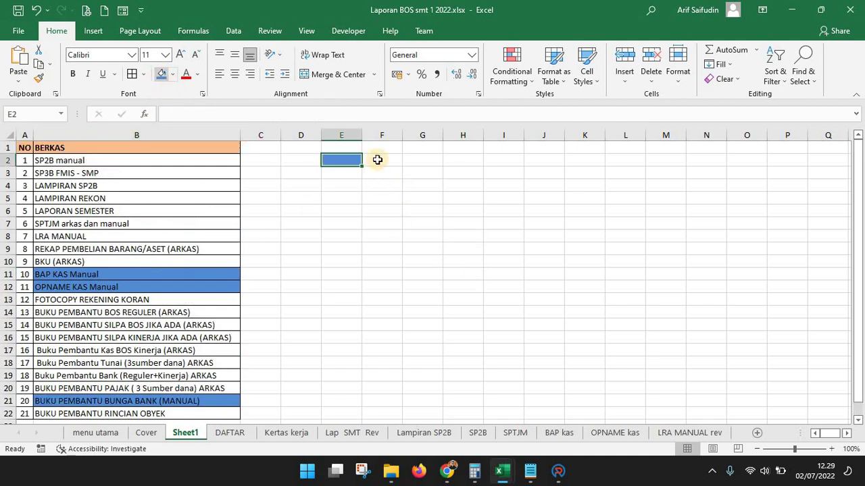
Label cell G2 'File BAP Opnam' beside the blue E2 swatch
left_click(380, 159)
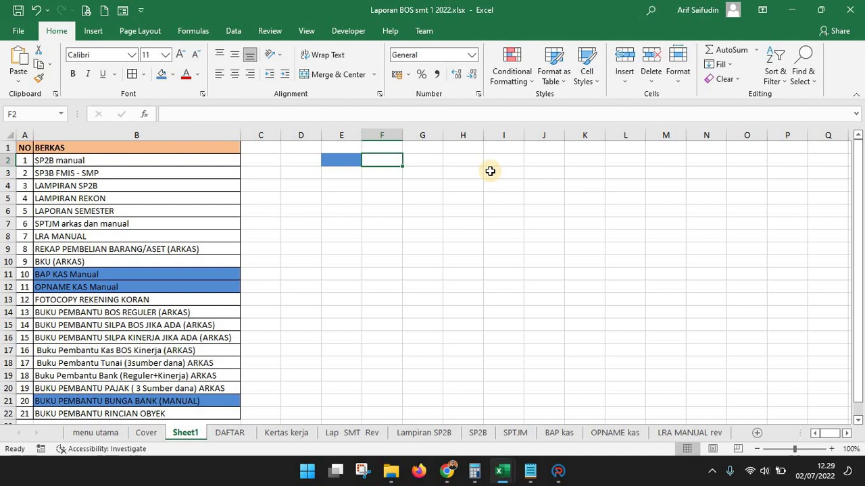
left_click(422, 161)
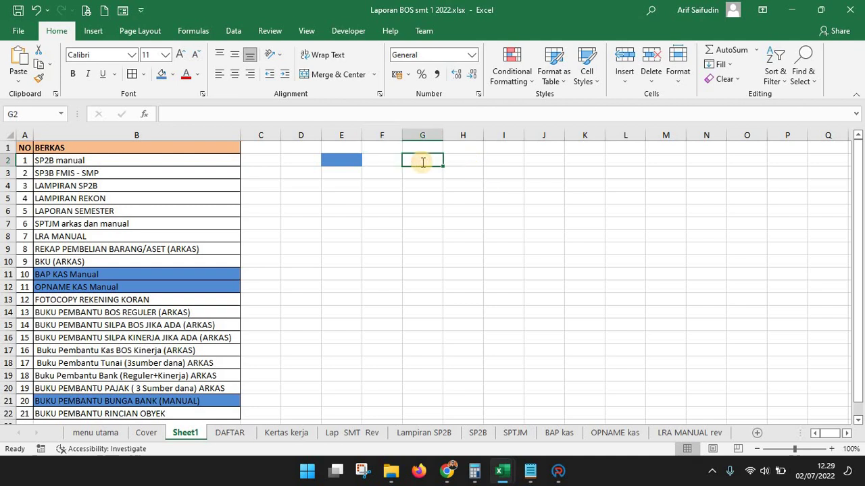
type("File BAP")
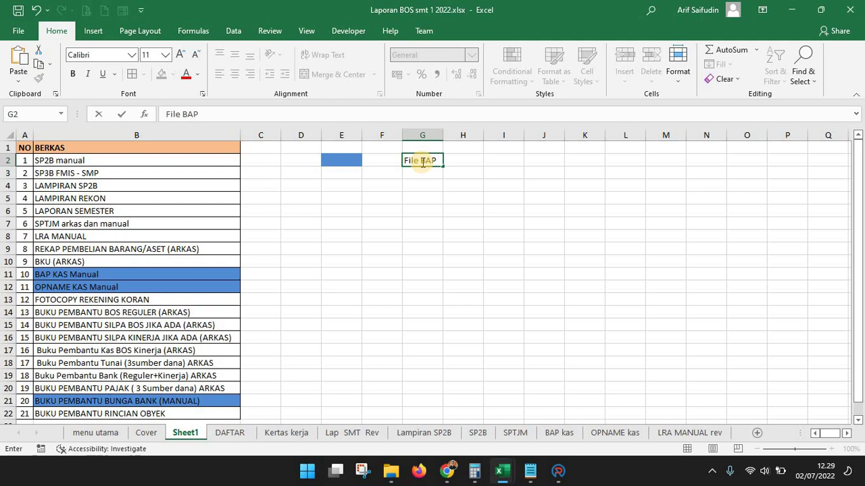
type(" Opnam")
key("Return")
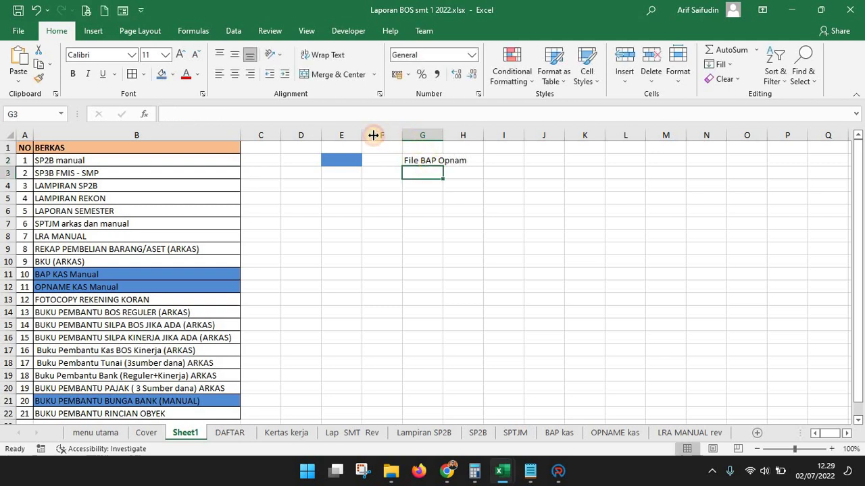
Narrow column F to a thin gap and autofit column G to the label
left_click_drag(402, 136, 370, 136)
key("Down")
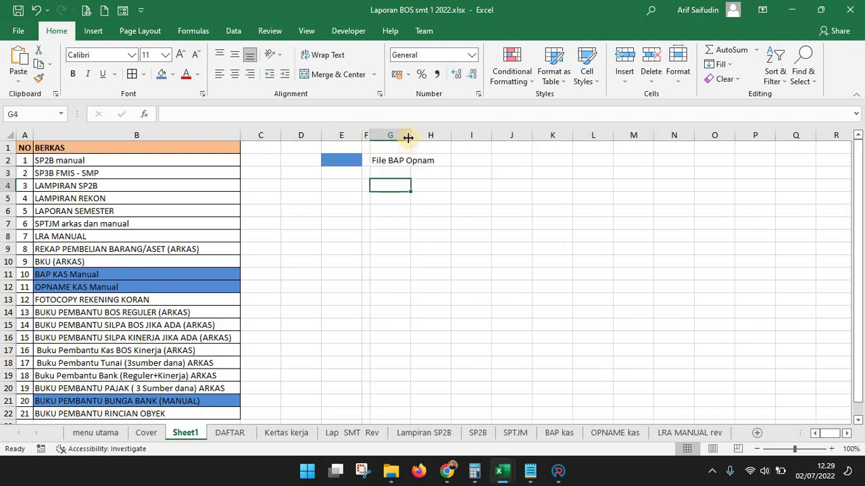
double_click(410, 136)
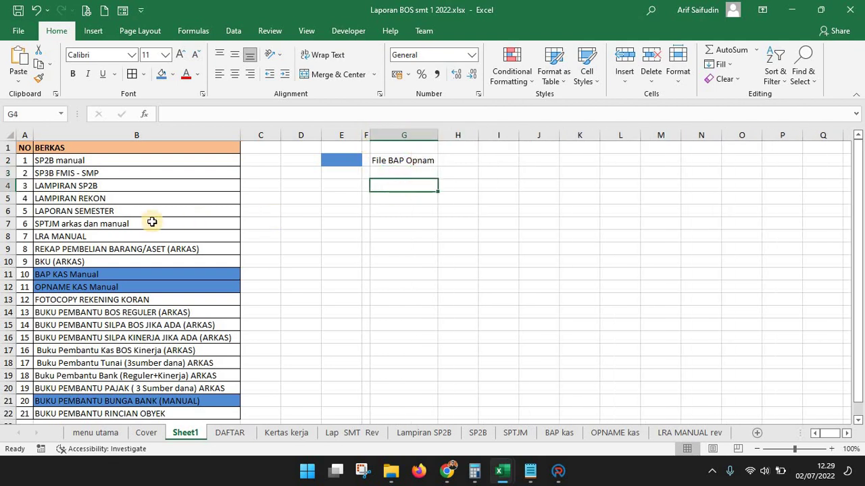
left_click(70, 161)
left_click(173, 75)
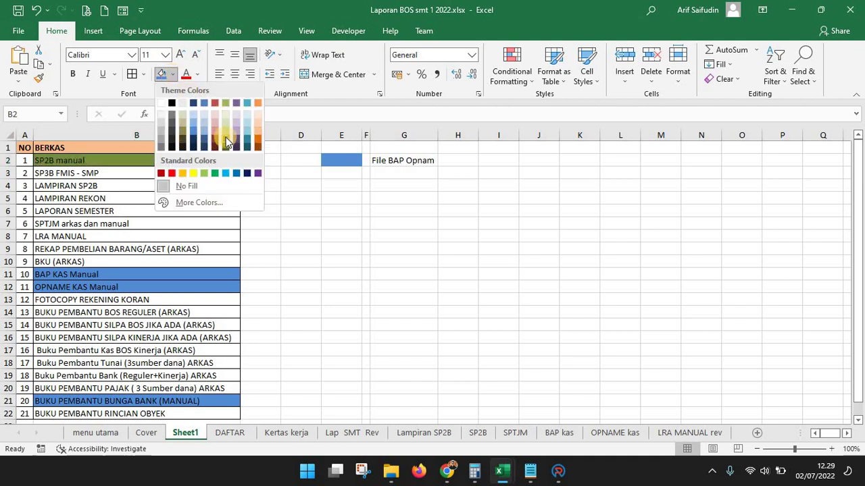
Fill SP2B manual, LAMPIRAN SP2B and LAPORAN SEMESTER with light green
left_click(226, 135)
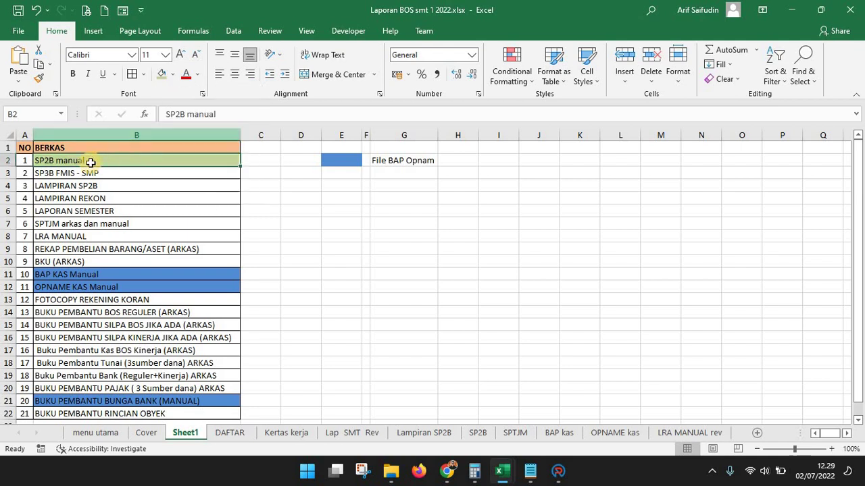
left_click(68, 188)
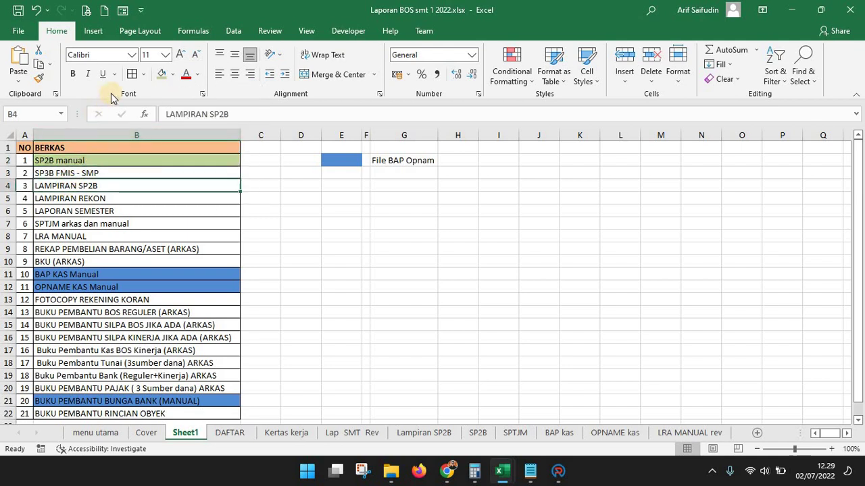
left_click(160, 74)
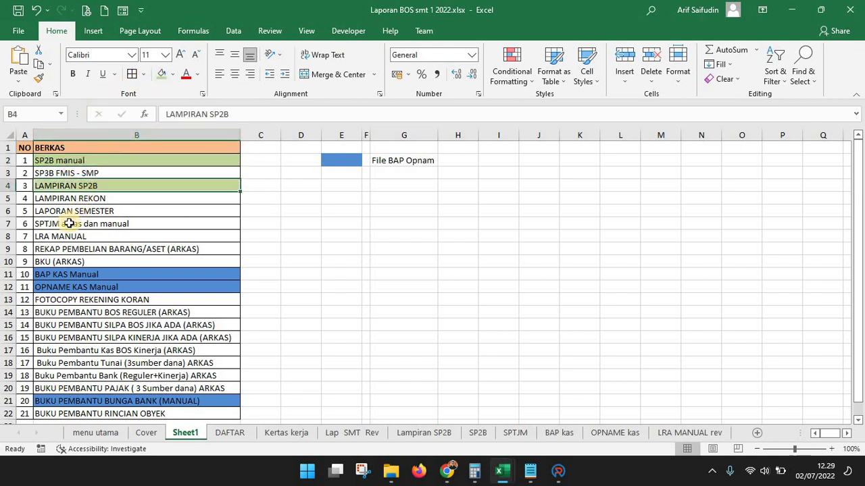
key("Down")
key("Down")
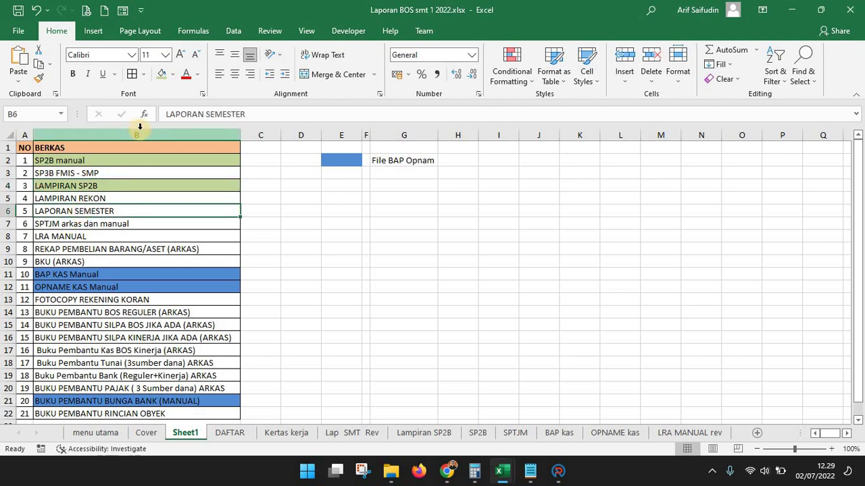
left_click(163, 74)
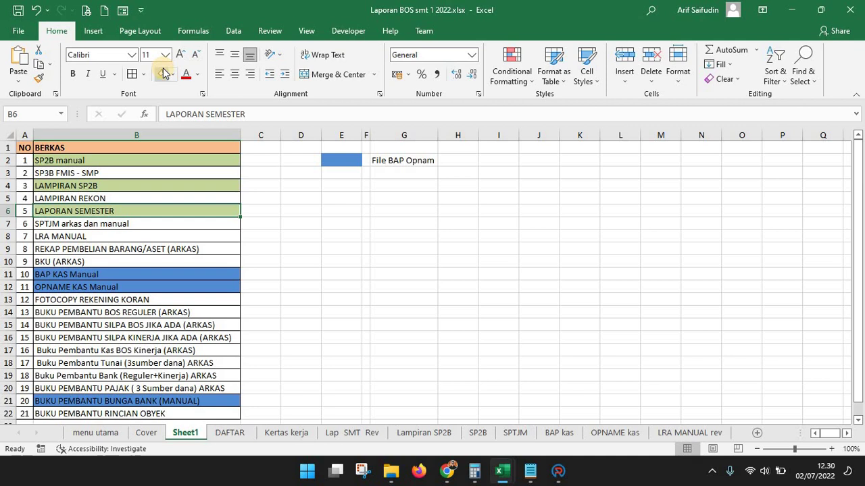
left_click(129, 197)
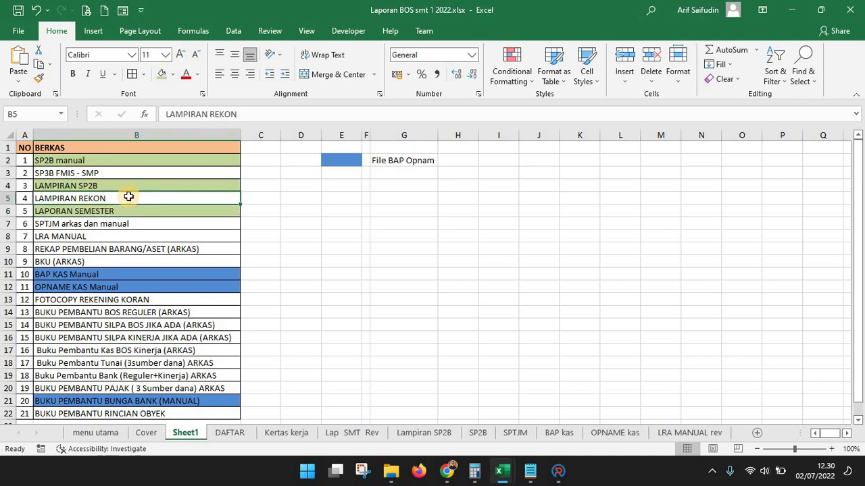
Rename the LAMPIRAN REKON entry to 'LAMPIRAN REKON - kec'
double_click(130, 199)
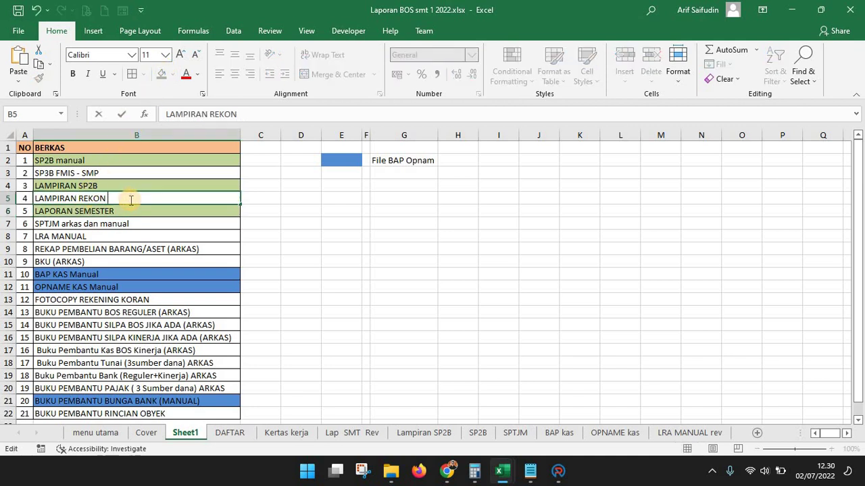
type("- kecc")
key("Return")
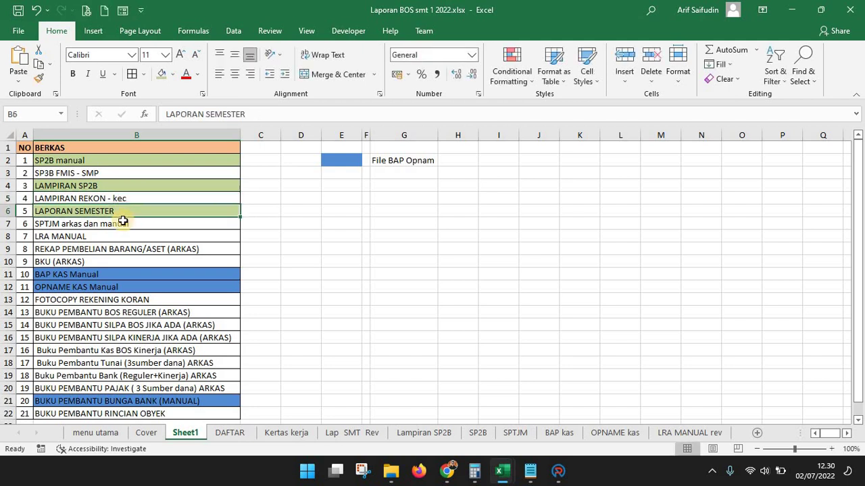
Fill the SPTJM arkas dan manual and LRA MANUAL items light green
left_click(123, 223)
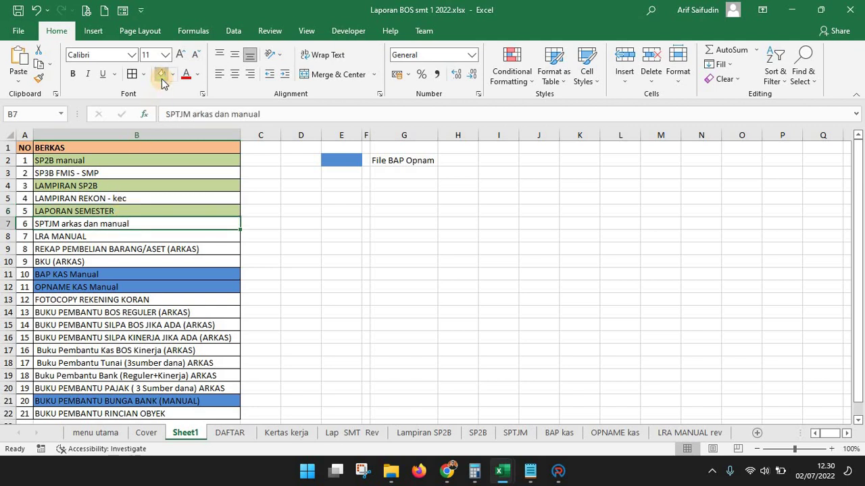
left_click(161, 77)
key("Down")
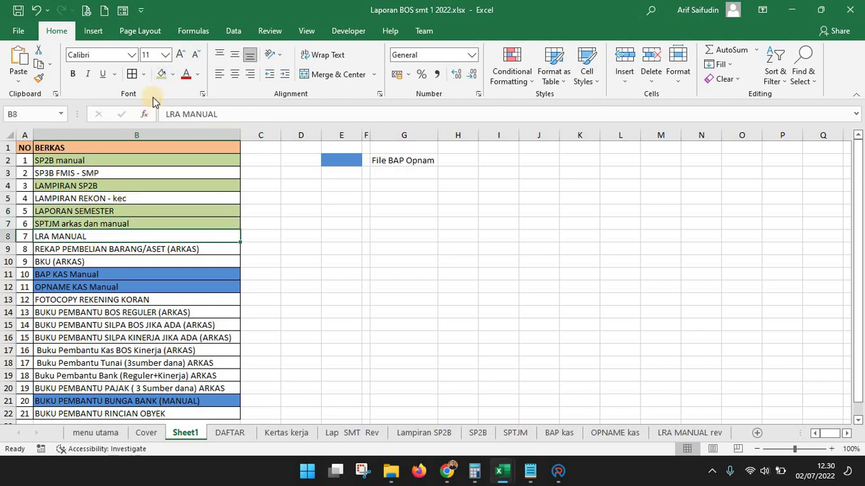
left_click(161, 76)
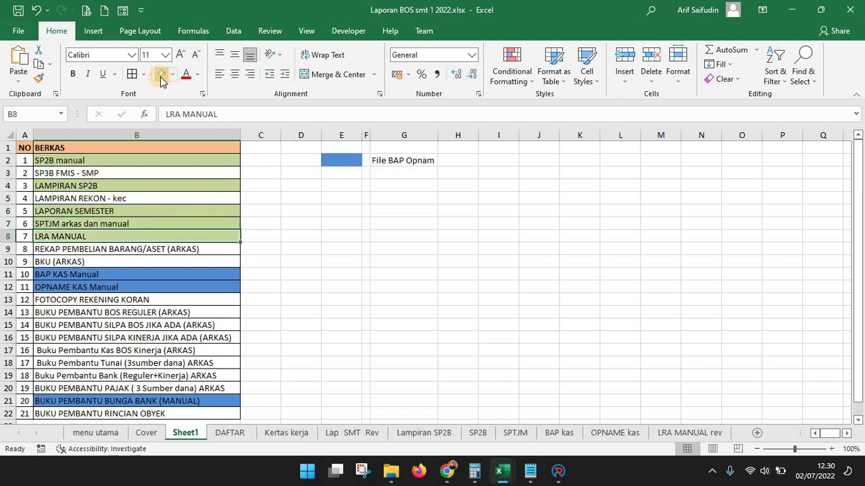
left_click(166, 252)
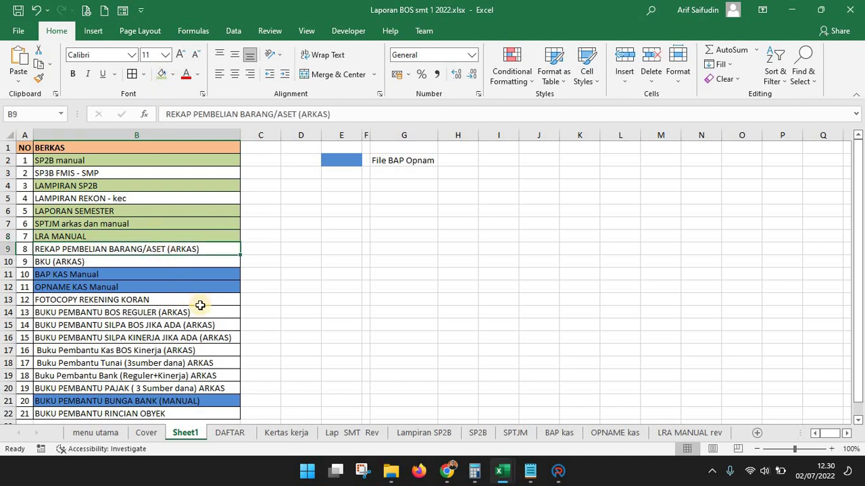
scroll(200, 306, "down", 2)
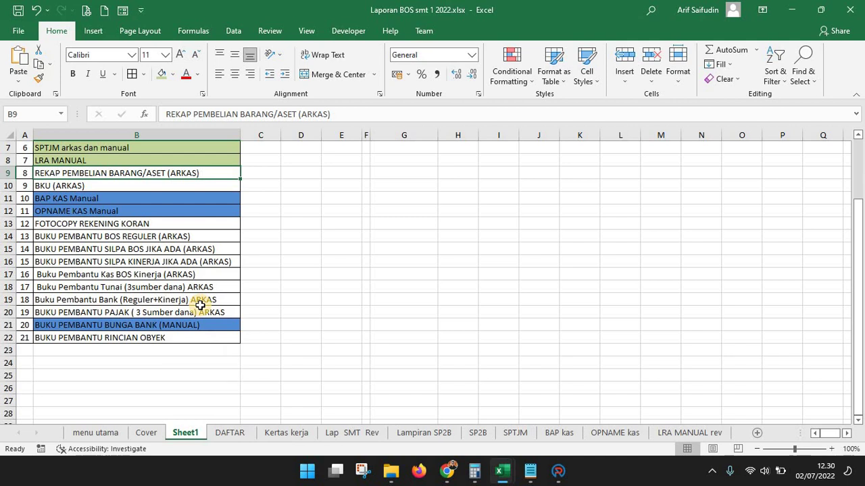
scroll(200, 305, "up", 2)
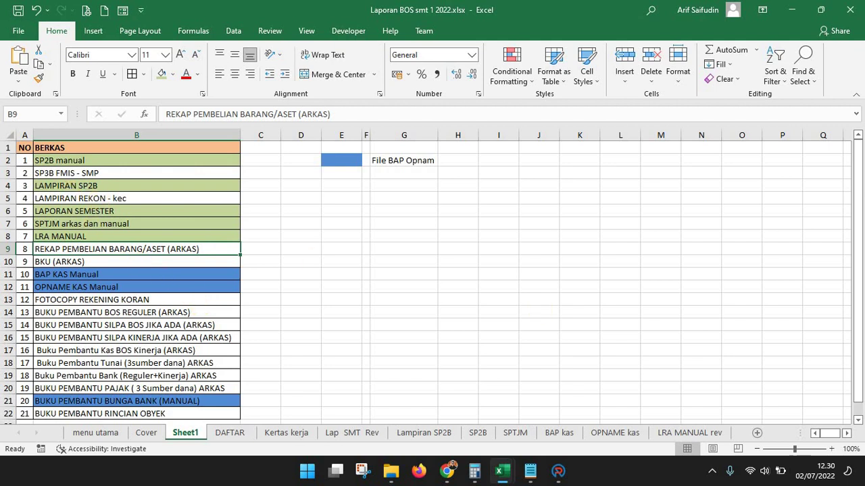
Check the five green items and give cell E4 the green fill as a colour key
left_click(88, 161)
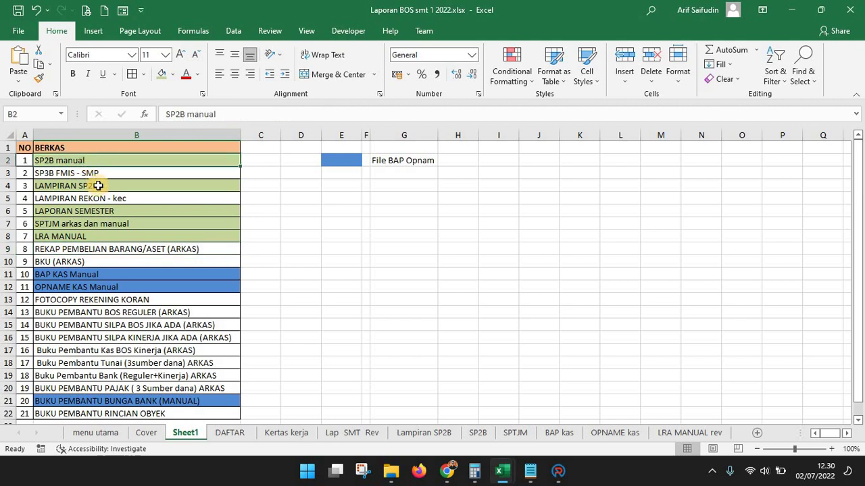
left_click(98, 185)
left_click(99, 211)
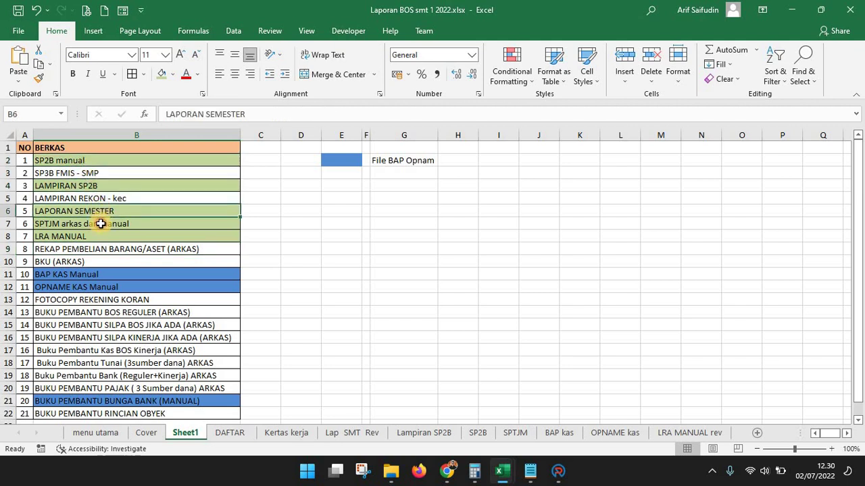
left_click(100, 223)
left_click(105, 236)
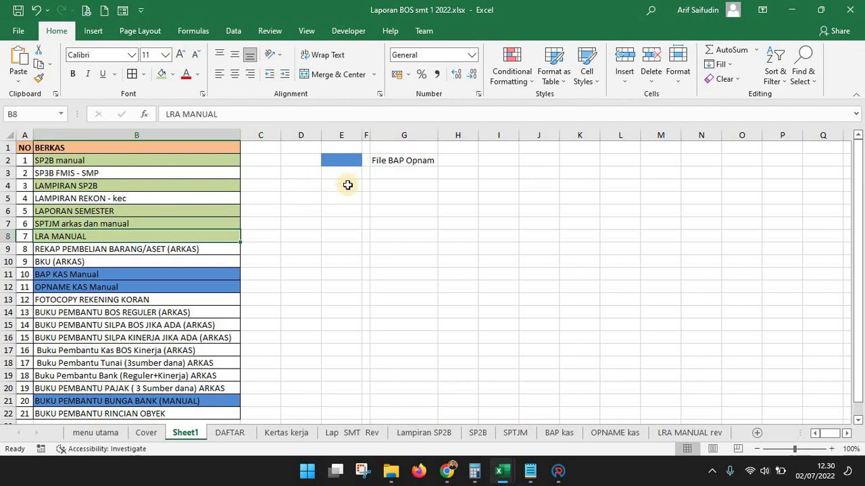
left_click(348, 185)
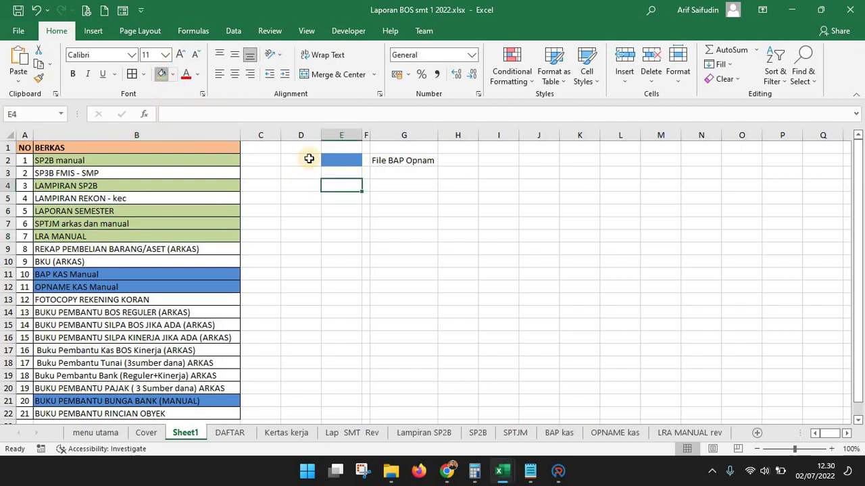
left_click(341, 185)
Label cell G4 'File Lap semester dkk' and autofit column G to fit it
left_click(400, 189)
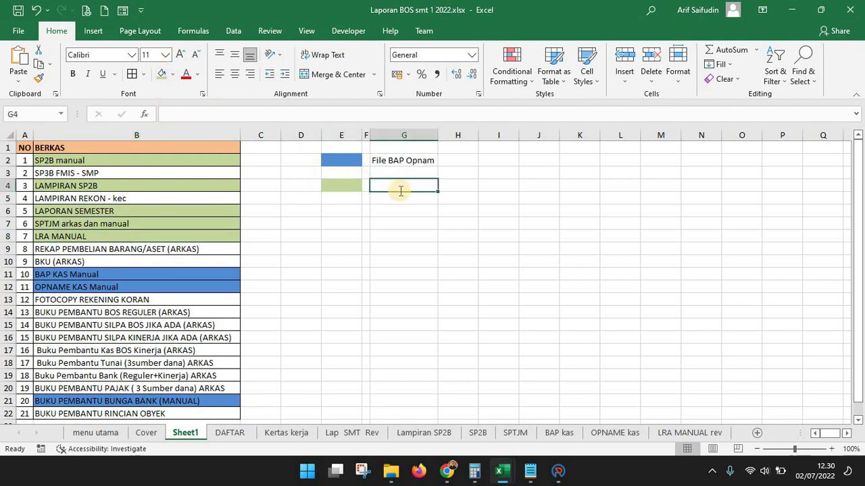
type("File")
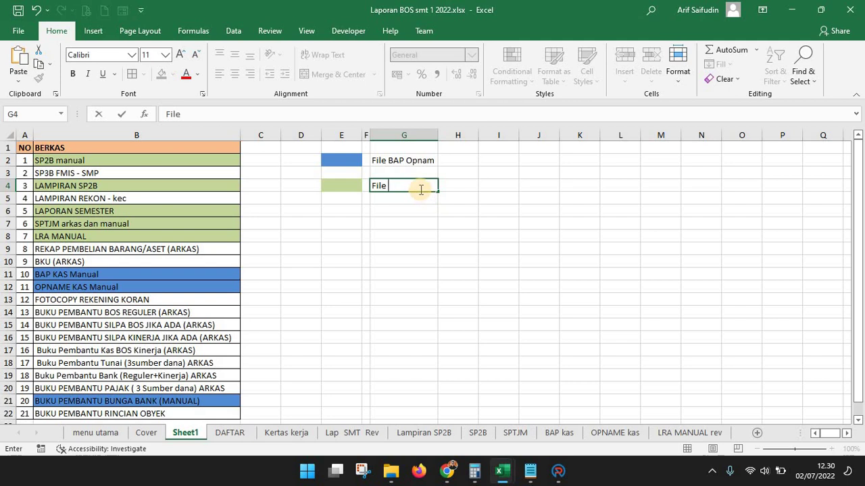
type(" Lap semester d")
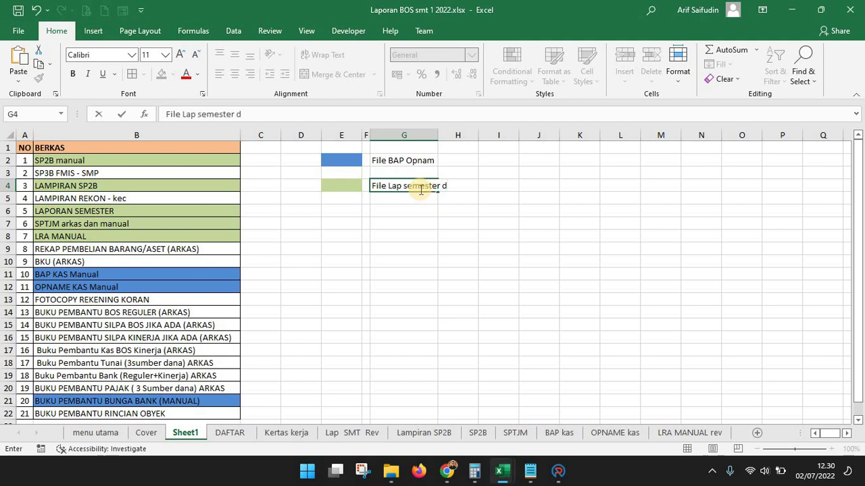
type("kk")
key("Return")
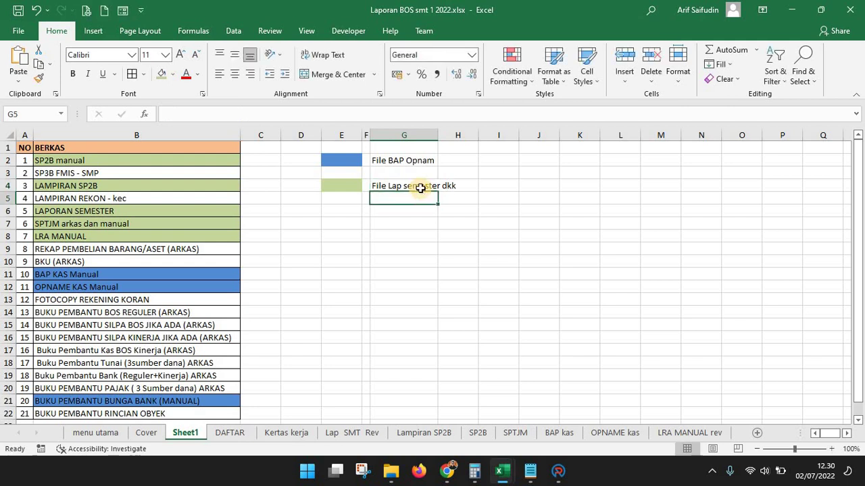
double_click(438, 135)
left_click(423, 225)
left_click(429, 187)
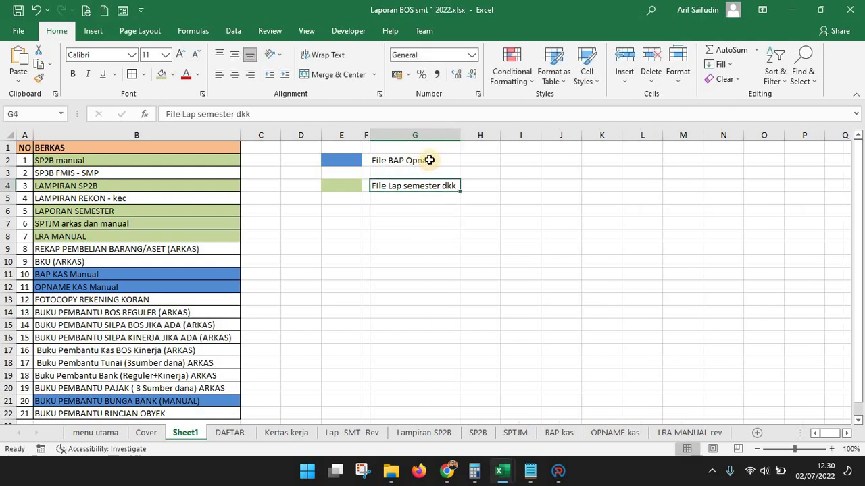
left_click(429, 161)
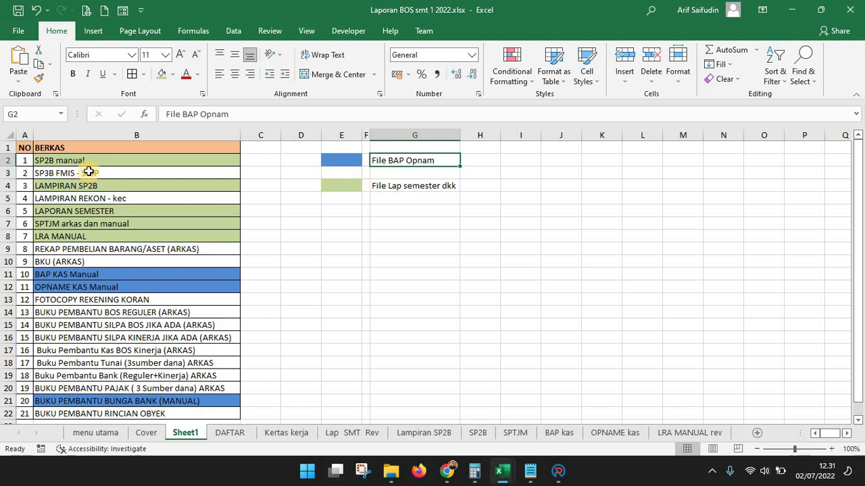
Review the colour-coded BERKAS list against the blue and green legend keys
left_click_drag(63, 160, 86, 410)
scroll(112, 358, "down", 3)
scroll(125, 318, "up", 3)
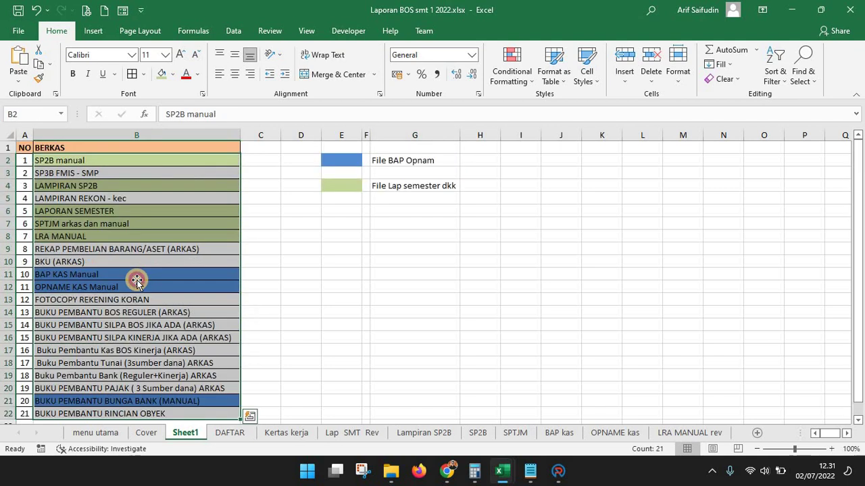
left_click(136, 279)
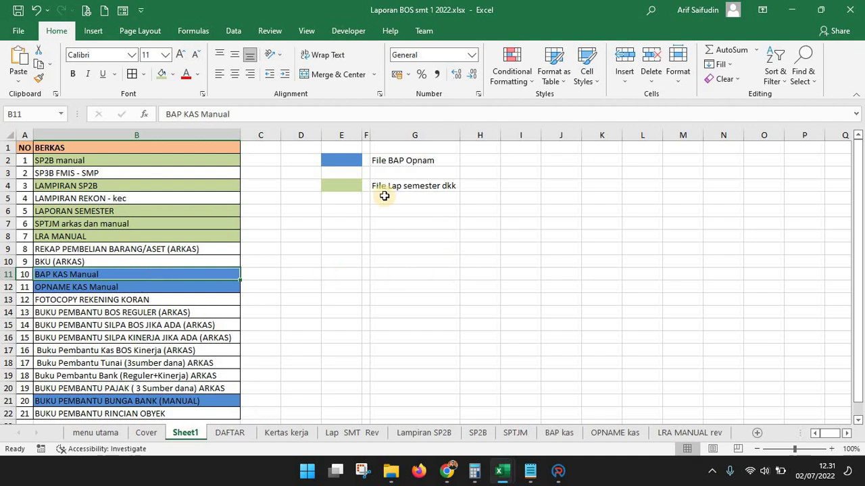
left_click(349, 183)
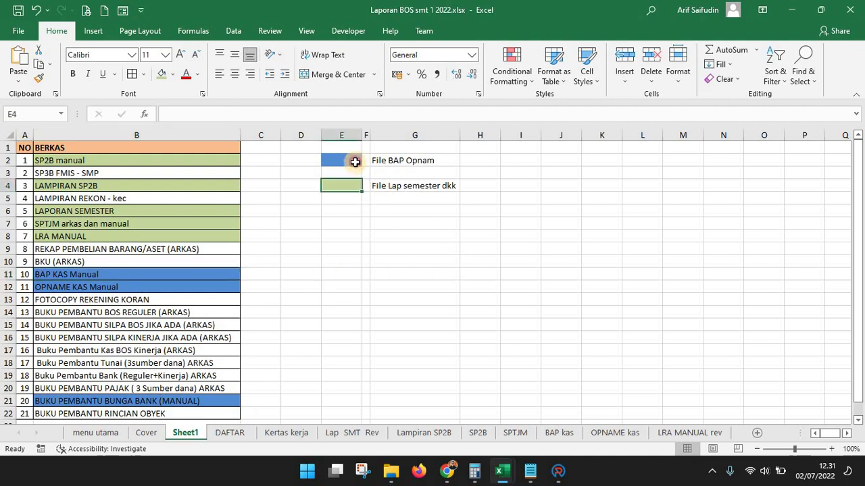
left_click(351, 160)
left_click(396, 159)
left_click(352, 159)
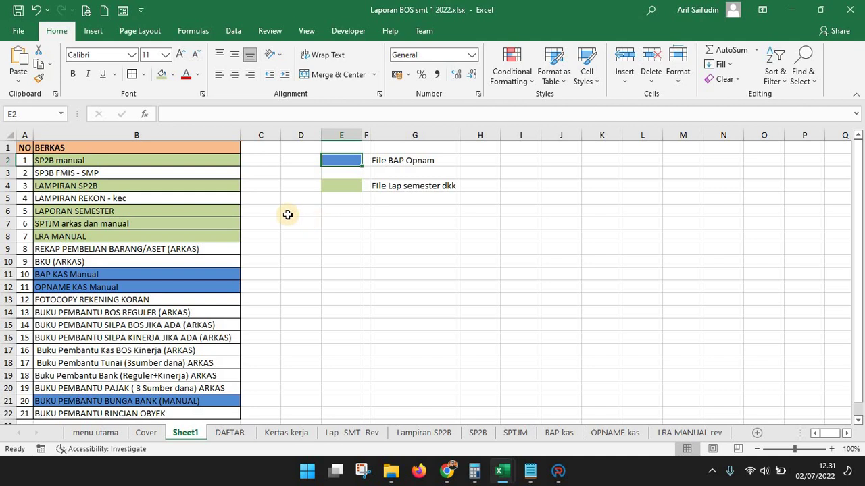
Append ' x' to item 2, making it 'SP3B FMIS - SMP x'
left_click(129, 198)
left_click(119, 172)
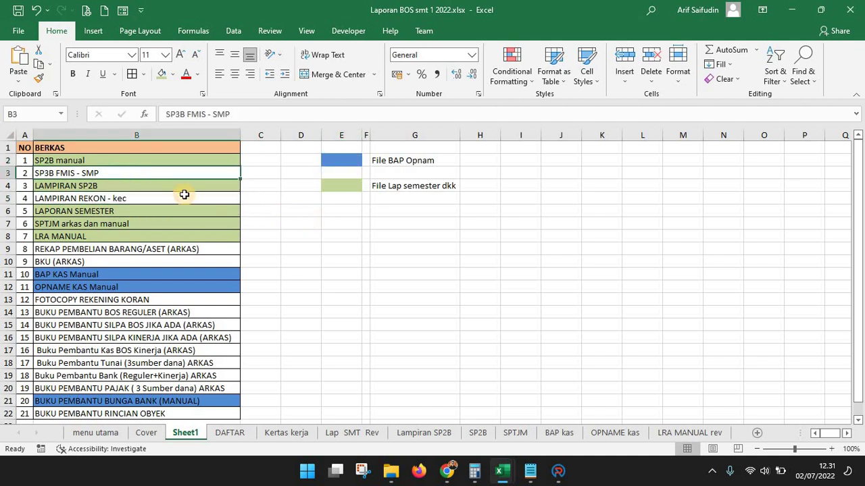
key("F2")
type("x")
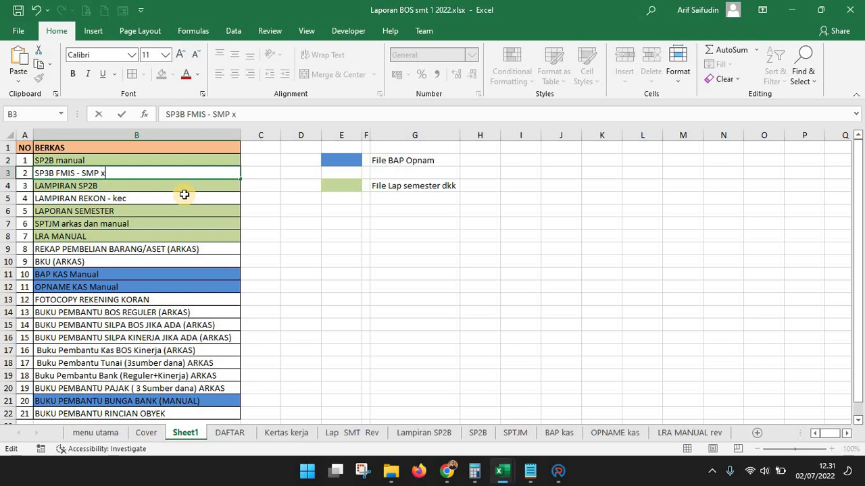
key("Return")
Append ' x' to item 4, making it 'LAMPIRAN REKON - kec x'
left_click(172, 197)
key("F2")
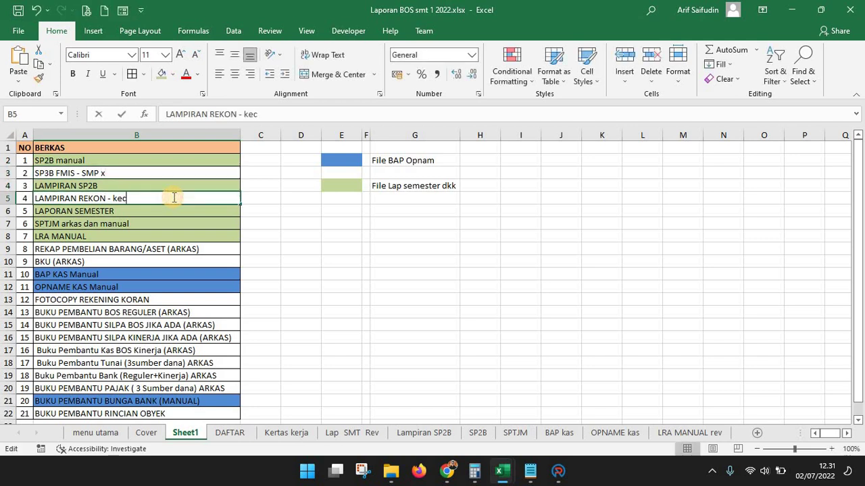
type("n")
key("BackSpace")
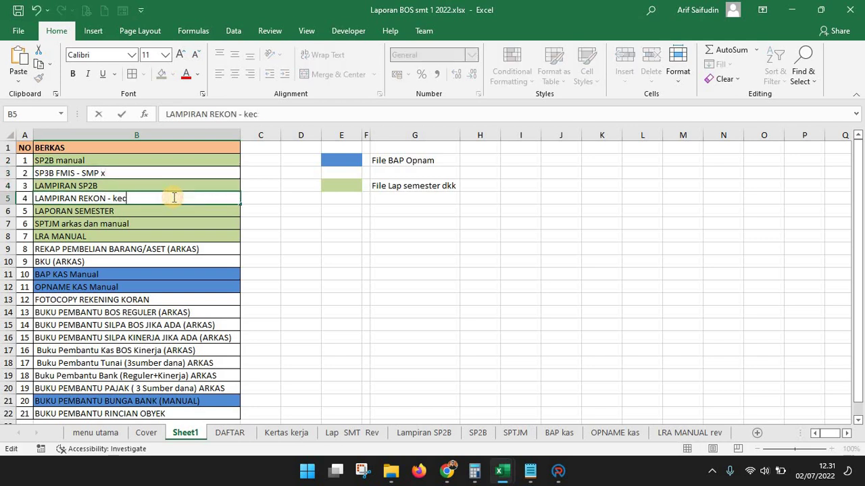
type("x")
key("Return")
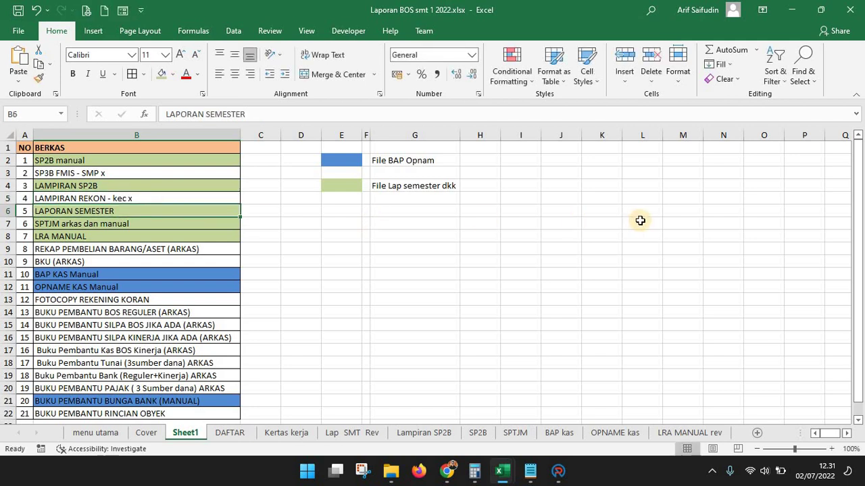
left_click(595, 220)
left_click(523, 220)
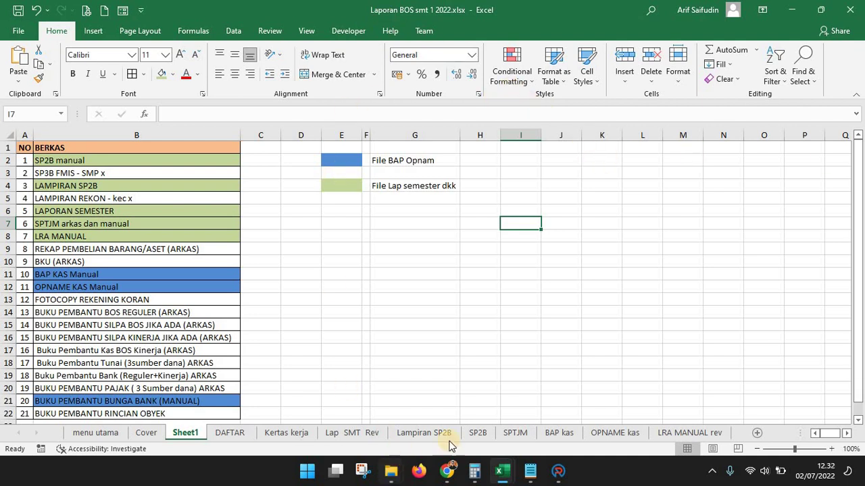
Bring up File Explorer maximised on the Documents folder
left_click(392, 472)
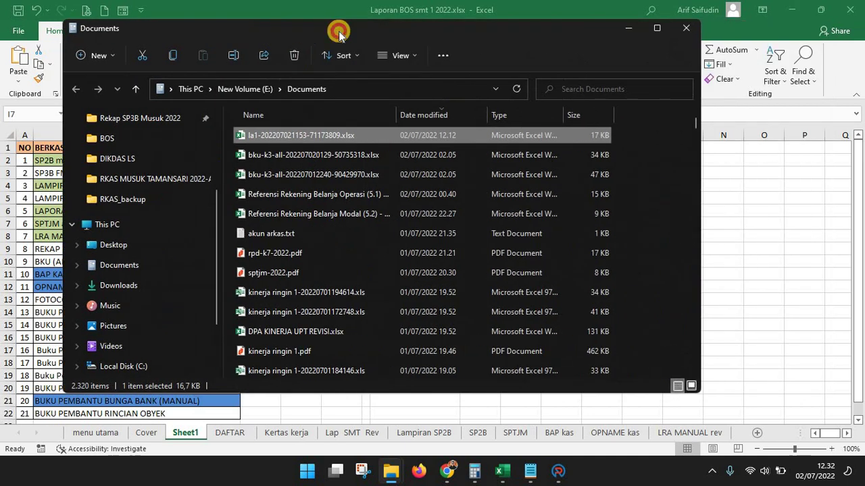
double_click(340, 29)
left_click(60, 244)
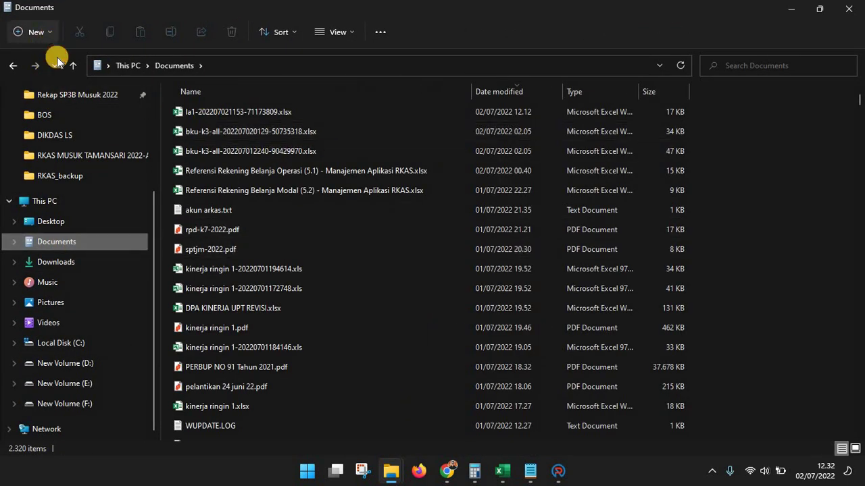
Create the folder 'Laporan Semester SMT 1 tahun 2022' in Documents and open it
left_click(50, 32)
left_click(57, 59)
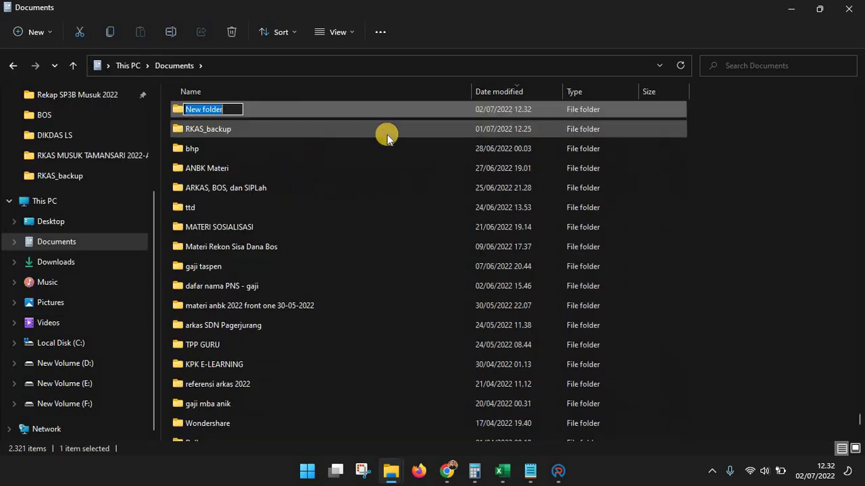
type("laporan BOS")
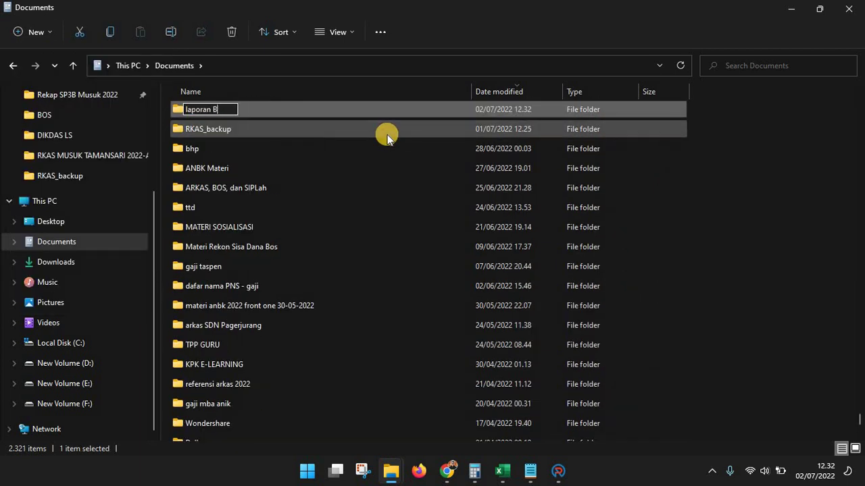
key("BackSpace")
key("BackSpace")
key("BackSpace")
key("BackSpace")
key("BackSpace")
key("BackSpace")
key("BackSpace")
key("BackSpace")
key("BackSpace")
key("BackSpace")
key("BackSpace")
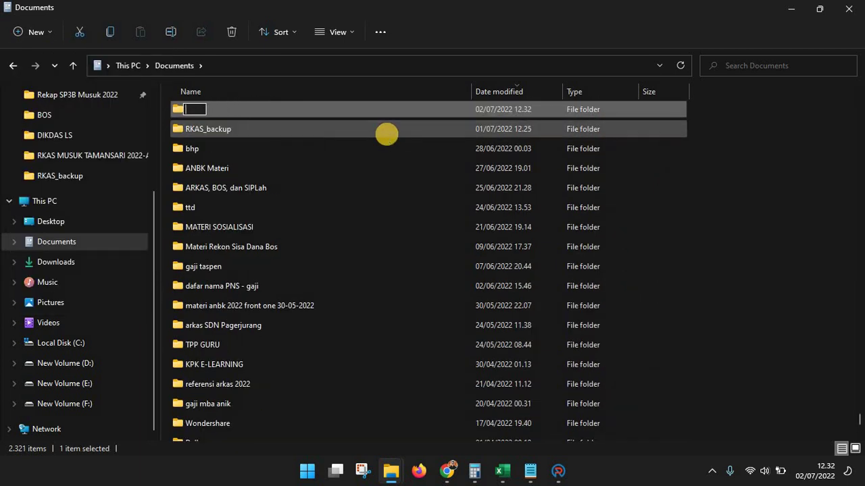
type("Laporan Sem")
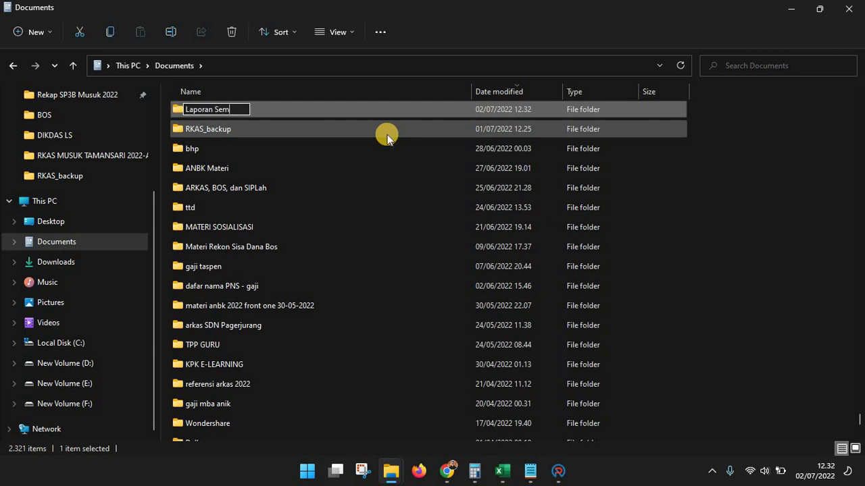
type("ester SMT 1")
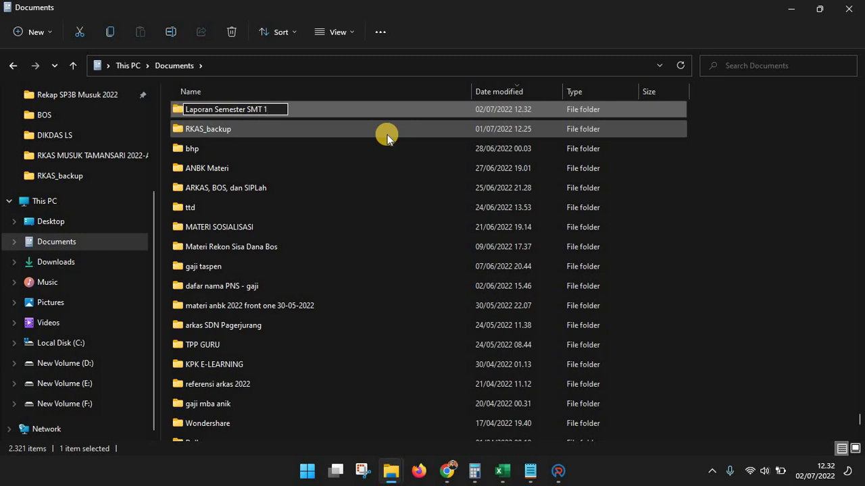
type(" tahun 2")
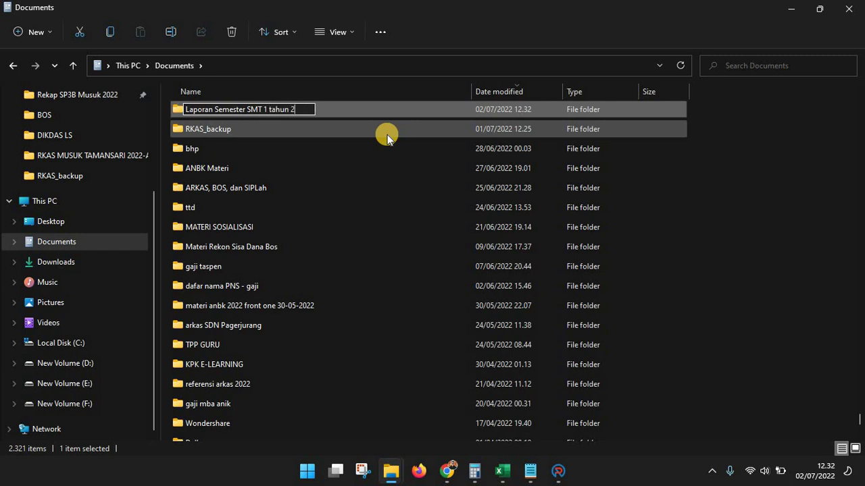
type("022")
key("BackSpace")
key("Return")
key("Return")
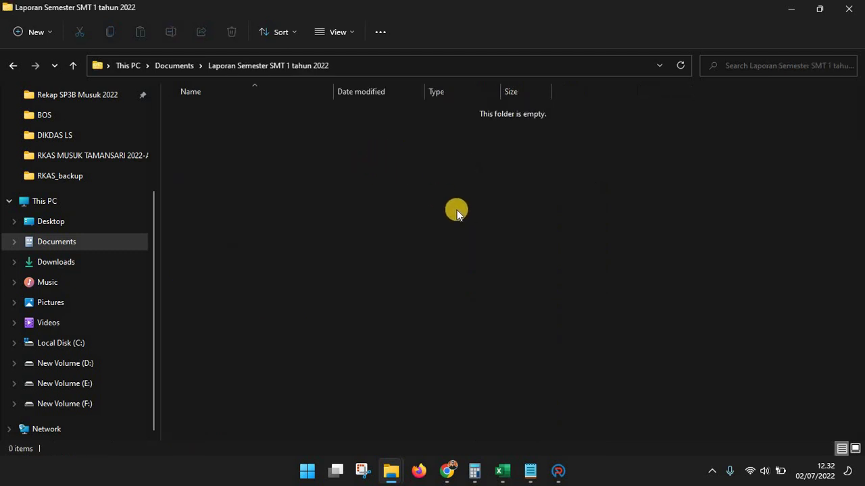
left_click(35, 32)
left_click(476, 17)
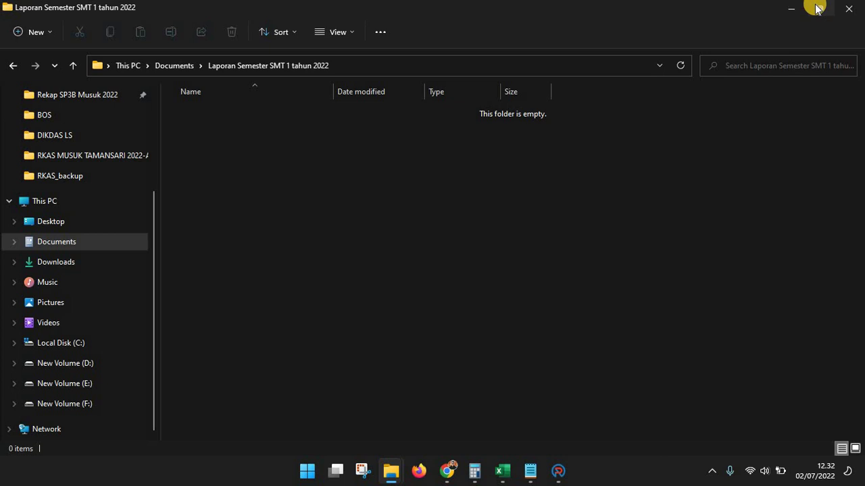
Snap the folder window right and the Laporan BOS workbook left, side by side
mouse_move(816, 8)
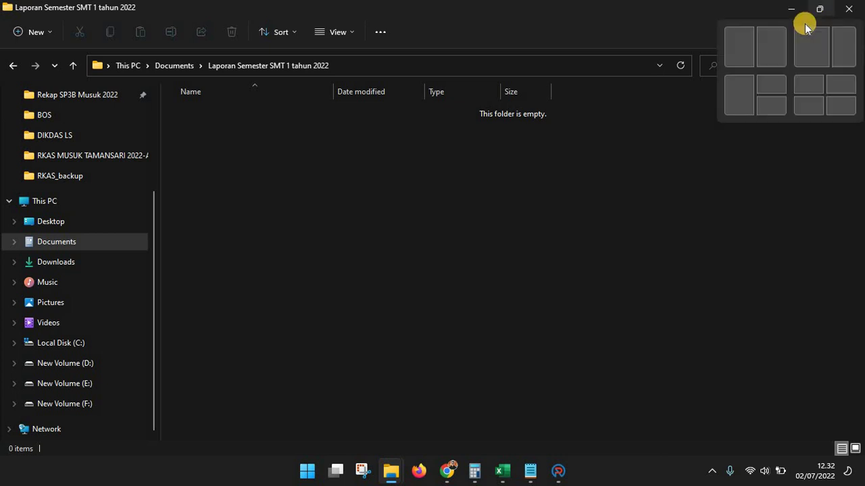
left_click(774, 44)
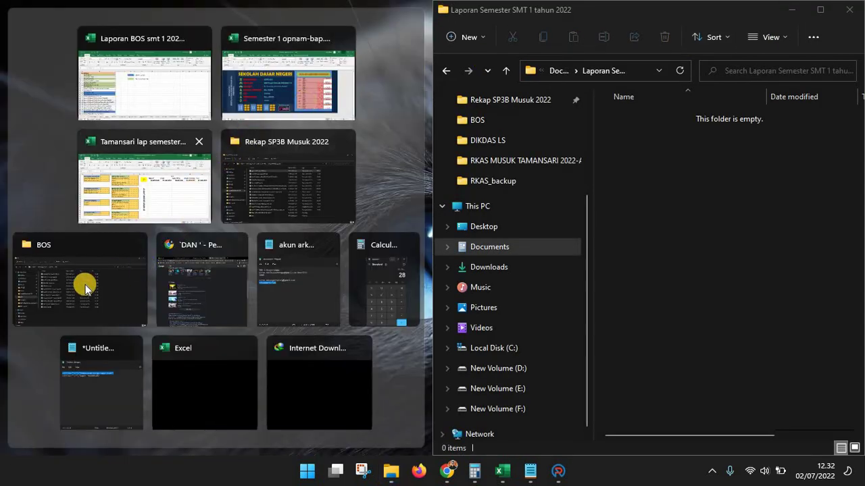
left_click(140, 98)
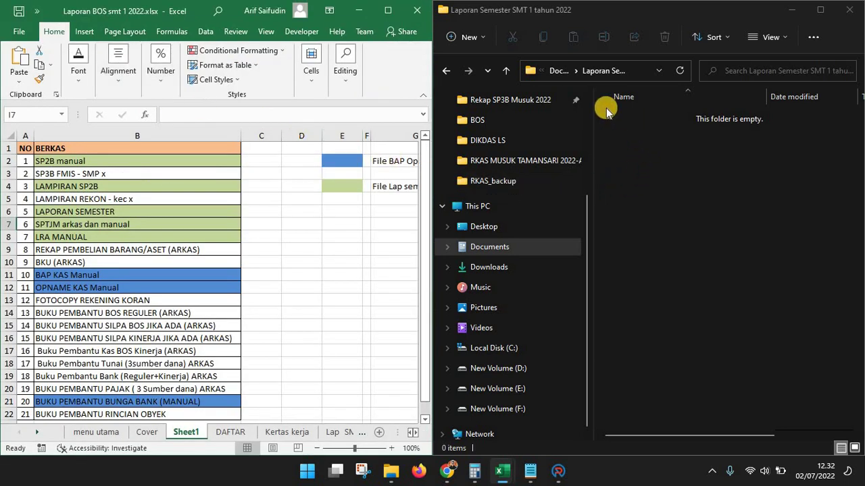
Create subfolders BKU and BUKU BANTU BOS REGULER
left_click(473, 39)
left_click(481, 68)
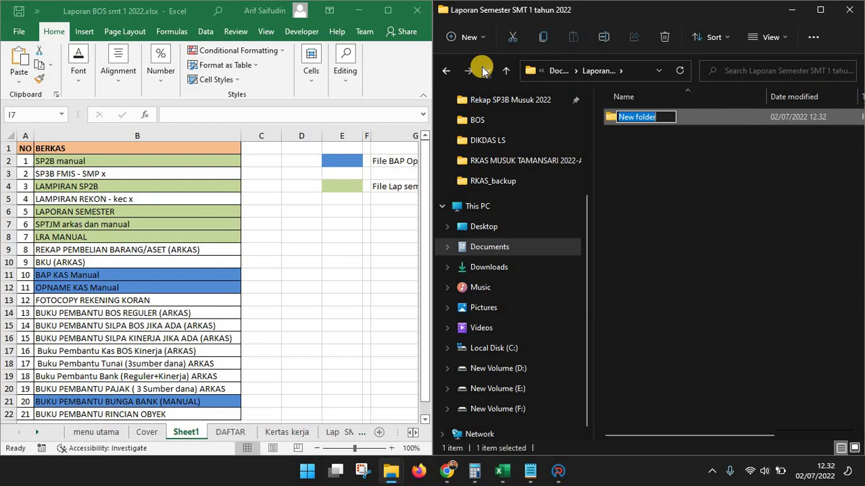
type("BKU")
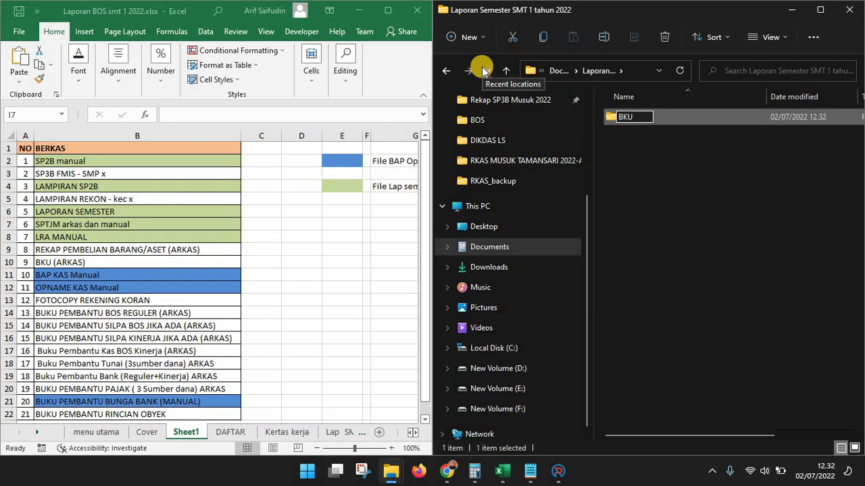
key("Return")
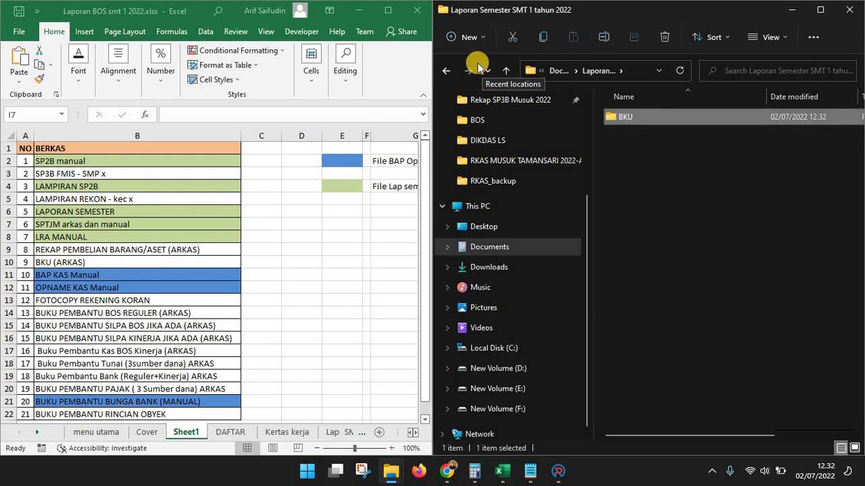
left_click(460, 40)
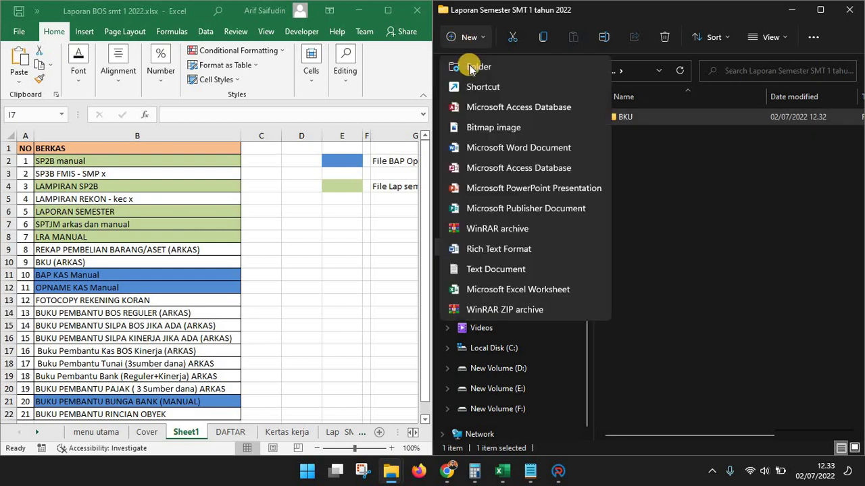
left_click(462, 66)
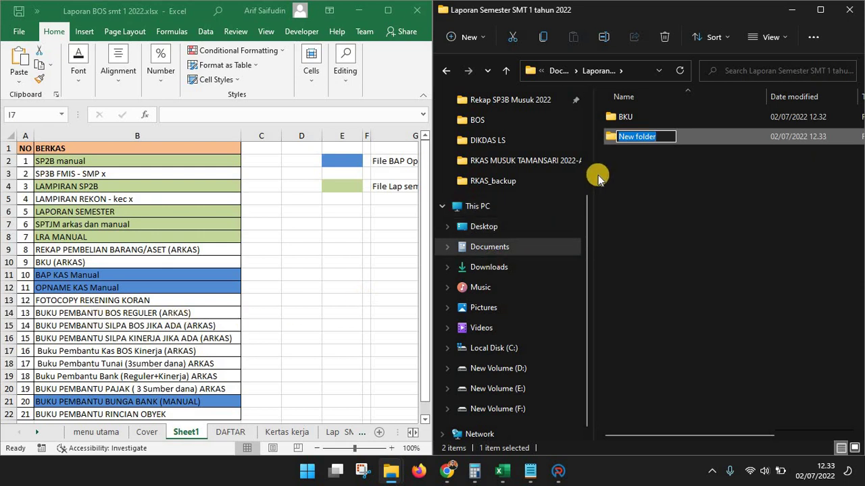
type("BUKU")
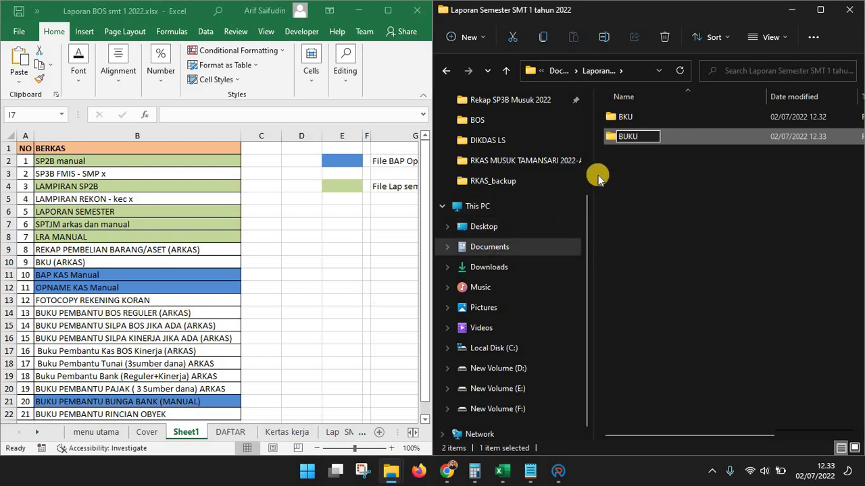
type(" BANTU BOS ")
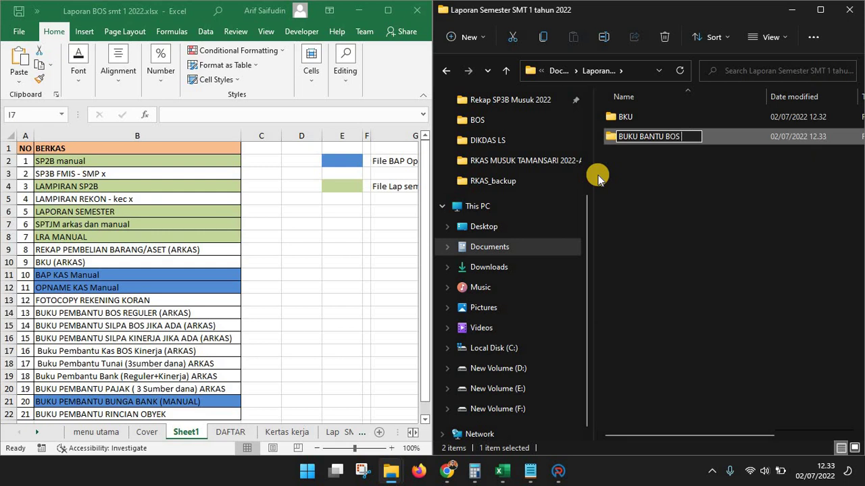
type("REGULER")
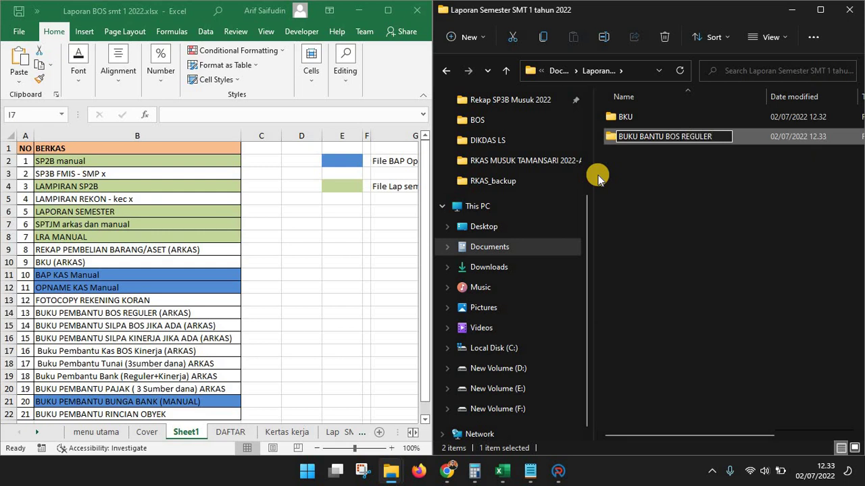
key("Return")
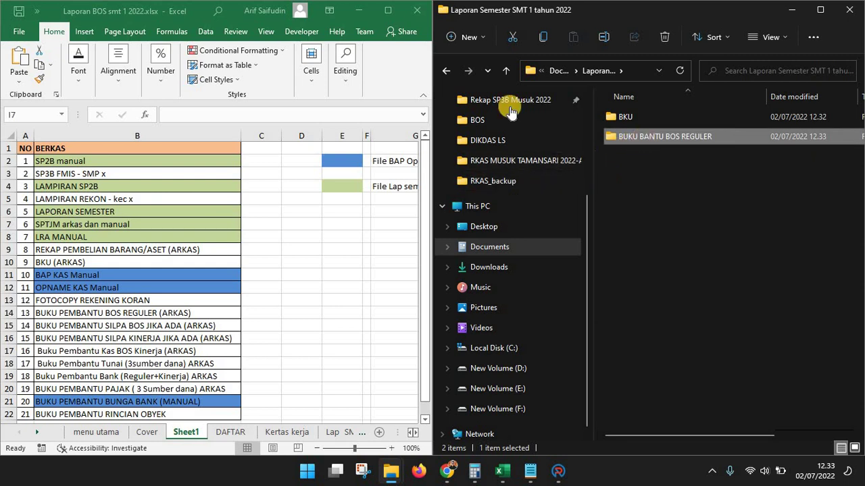
Create subfolders BUKU BANTU BOS SILPA REGULER and BUKU BANTU SILPA AFKIN
left_click(461, 37)
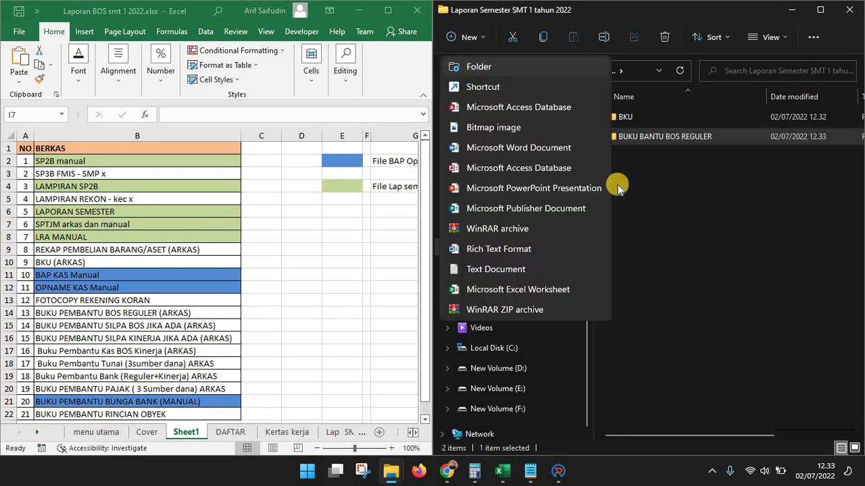
key("ctrl+shift+n")
type("BUKU BANTU ")
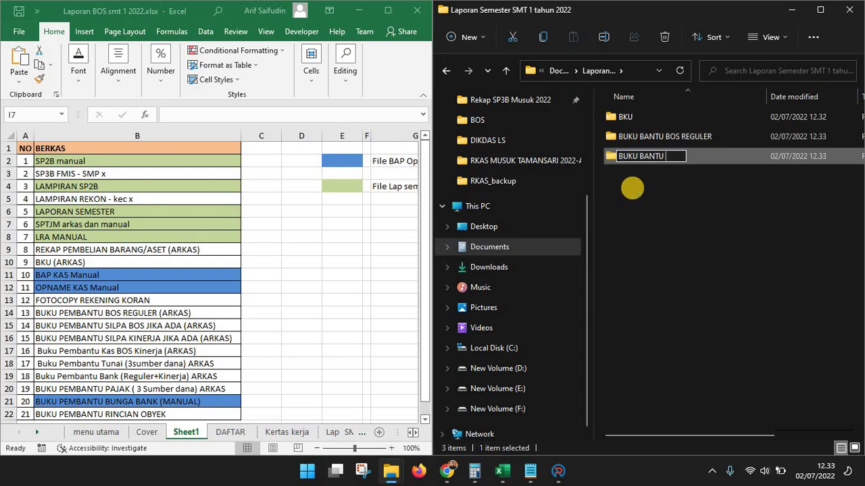
type("BOS SILP")
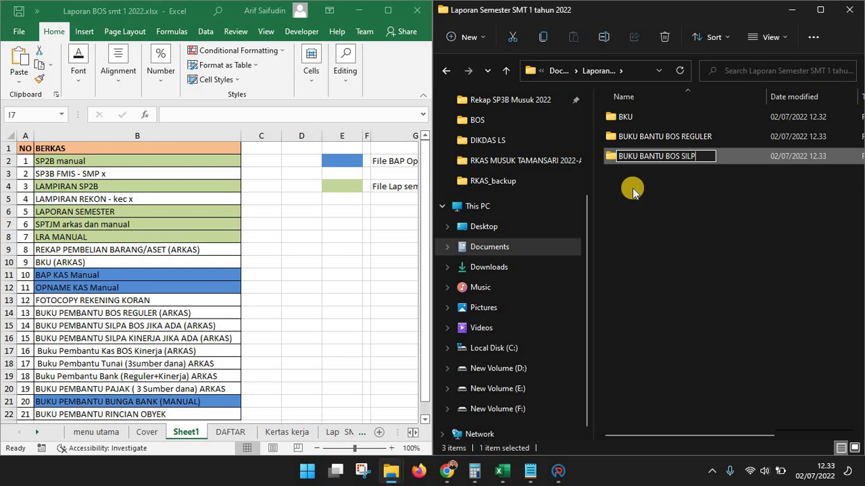
type("A REGULER")
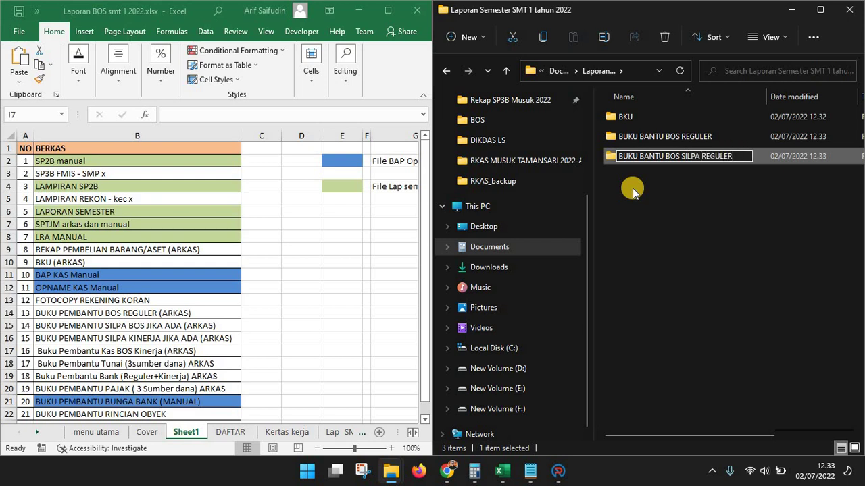
key("Return")
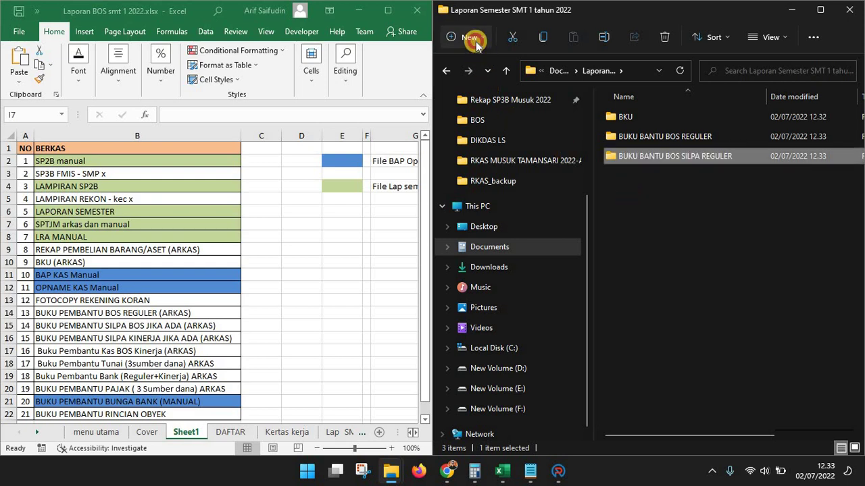
left_click(468, 37)
left_click(478, 67)
type("BUK")
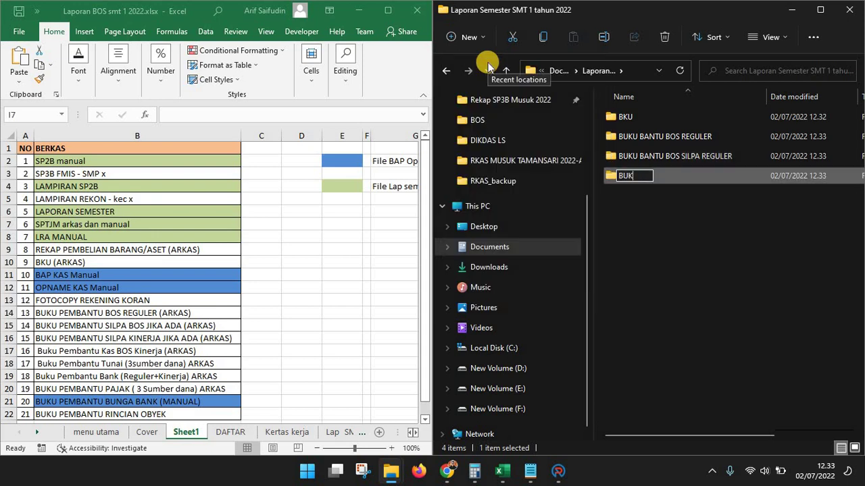
type("U BANTU ")
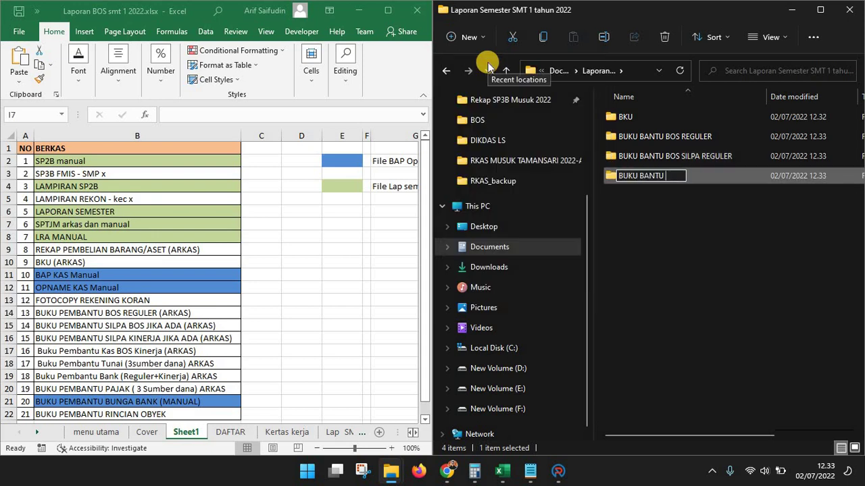
type("SILPA AFKIN")
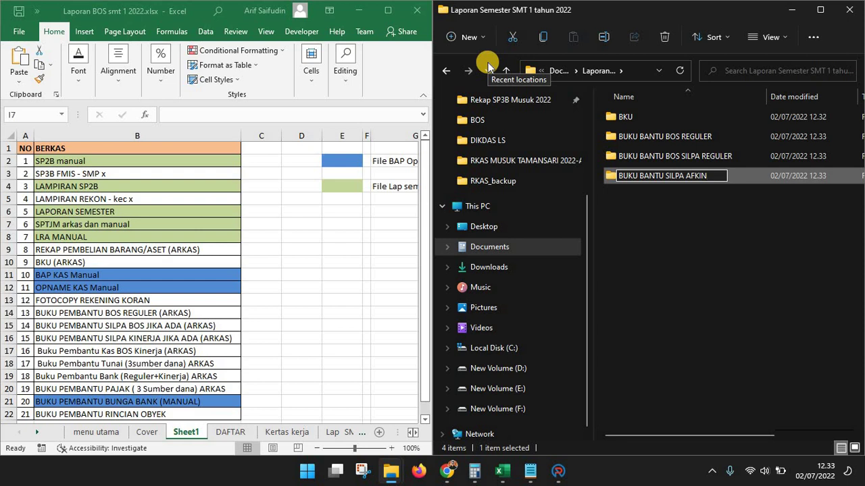
key("Return")
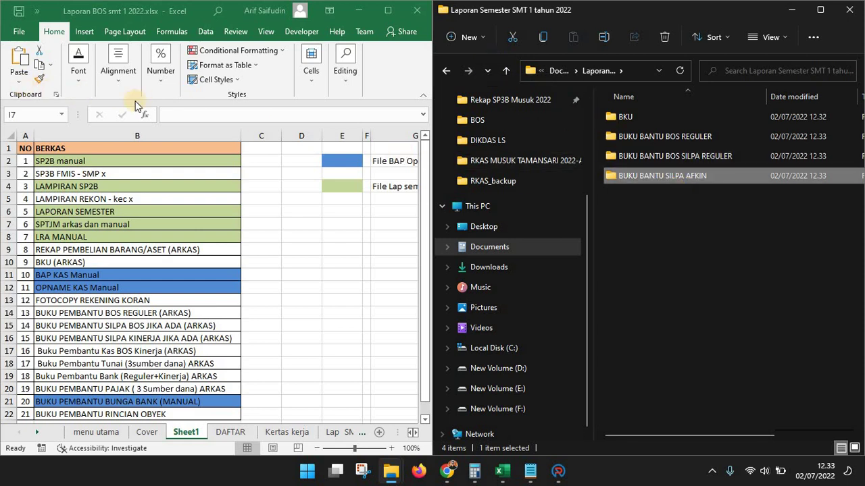
Create subfolders BUKU BANTU KINERJA, BUKU BANTU TUNAI and BUKU BANTU BANK
left_click(468, 38)
left_click(476, 66)
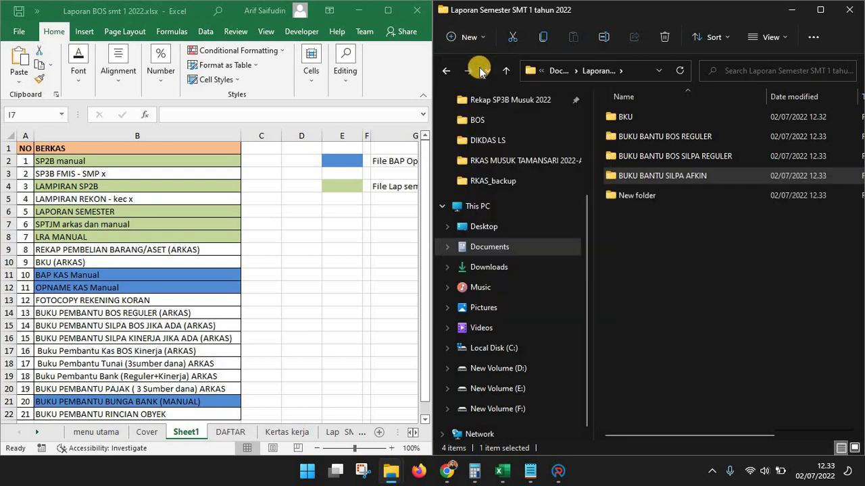
type("BU")
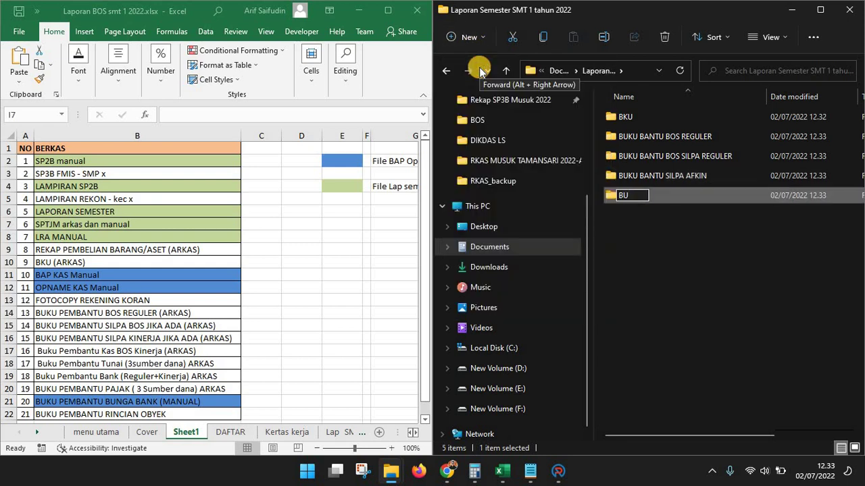
type("KU BANTU K")
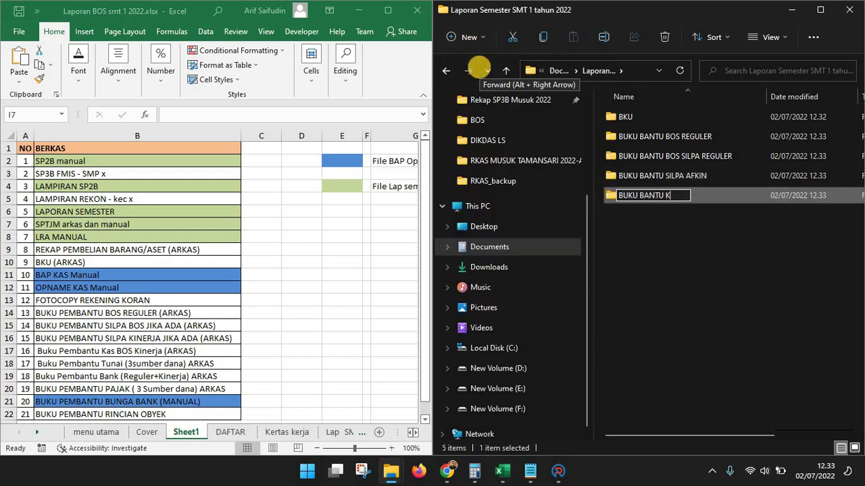
type("INERJA")
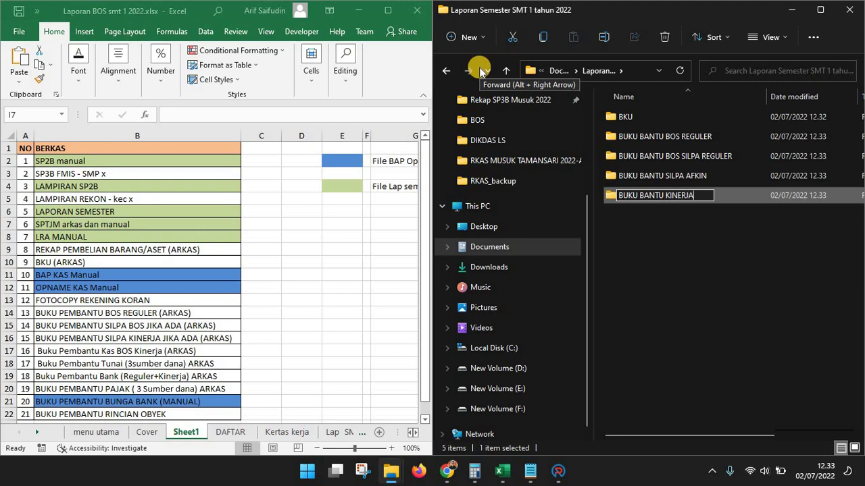
key("Return")
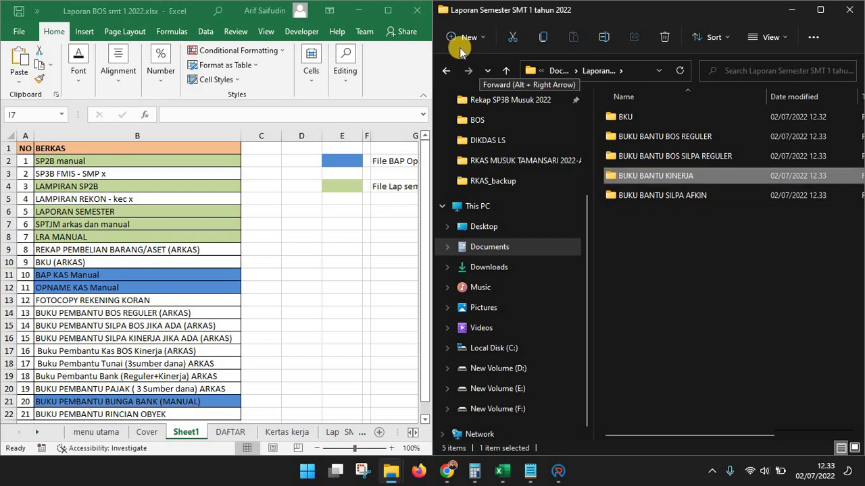
left_click(465, 37)
left_click(480, 66)
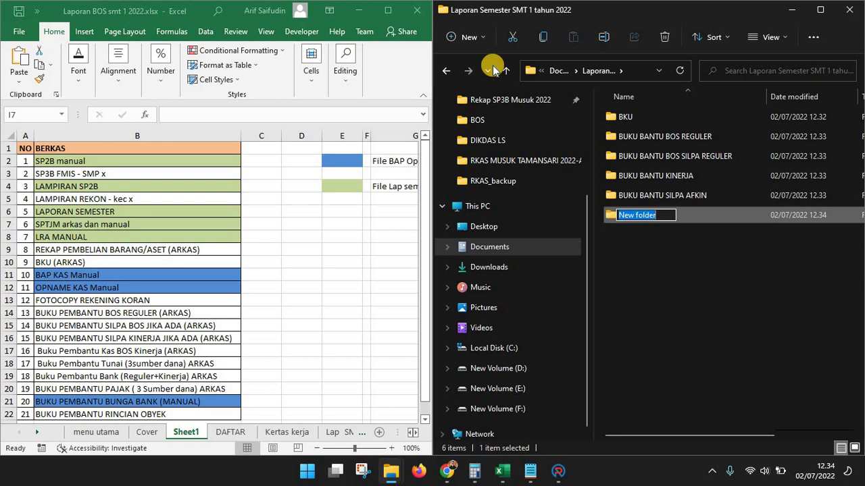
type("BU")
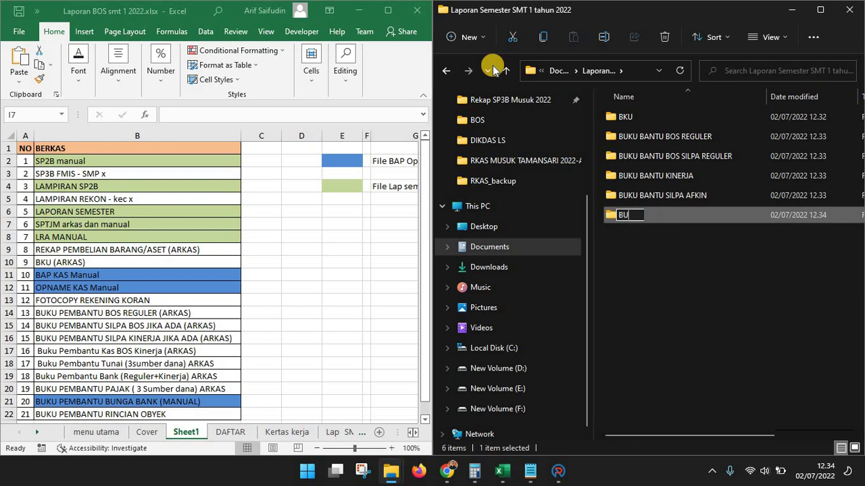
type("KU BANTU TUNAI")
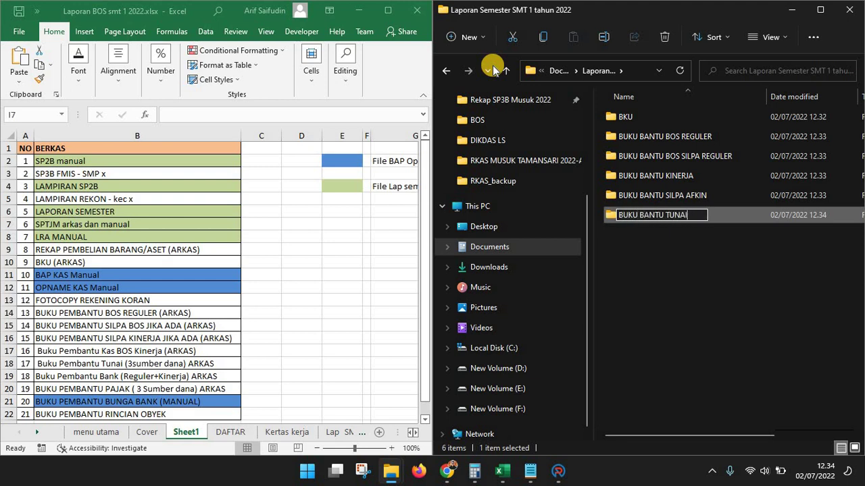
key("Return")
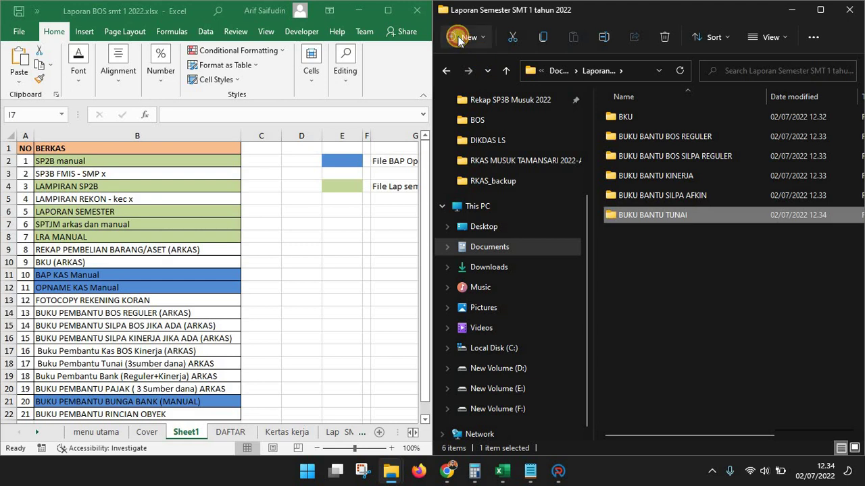
left_click(459, 37)
left_click(475, 67)
type("B")
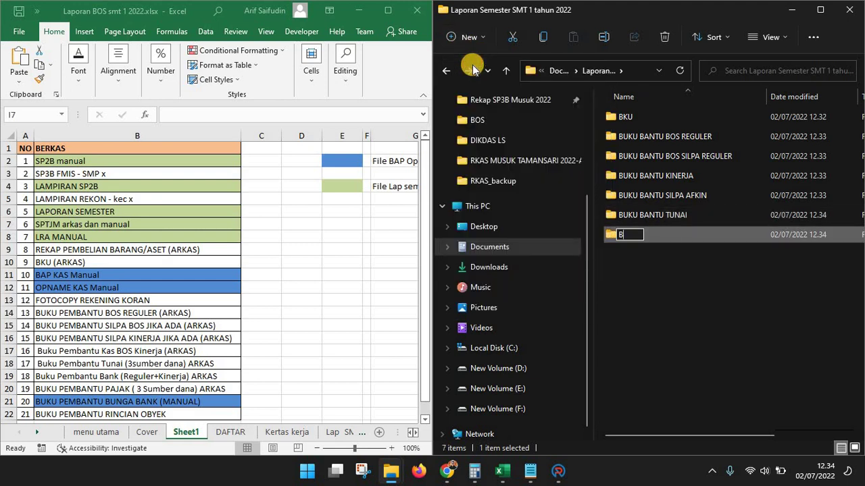
type("UKU BANTU ")
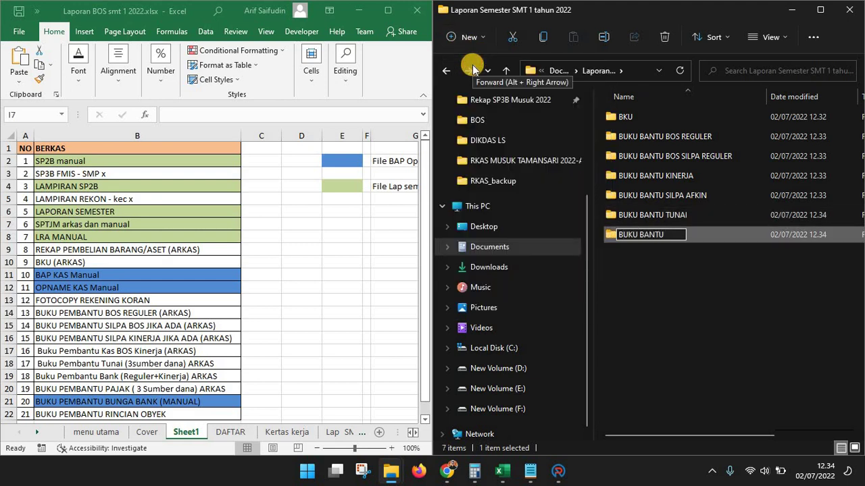
type("BANK")
Confirm the BUKU BANTU BANK folder name and add a BUKU BANTU PAJAK folder
key("Return")
left_click(465, 39)
left_click(471, 62)
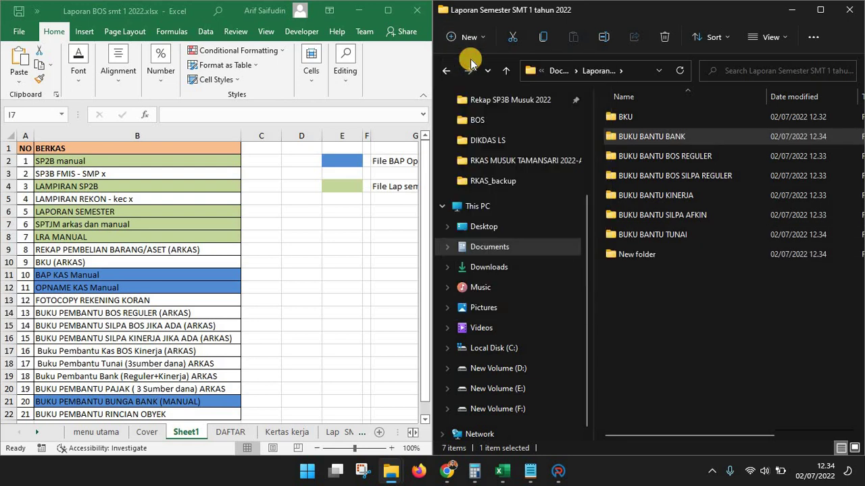
type("BUKU BAN")
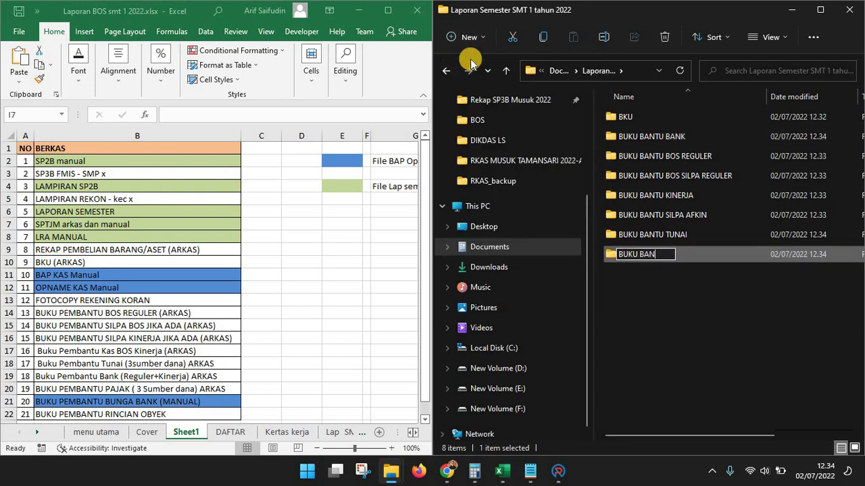
type("TU PAJAK")
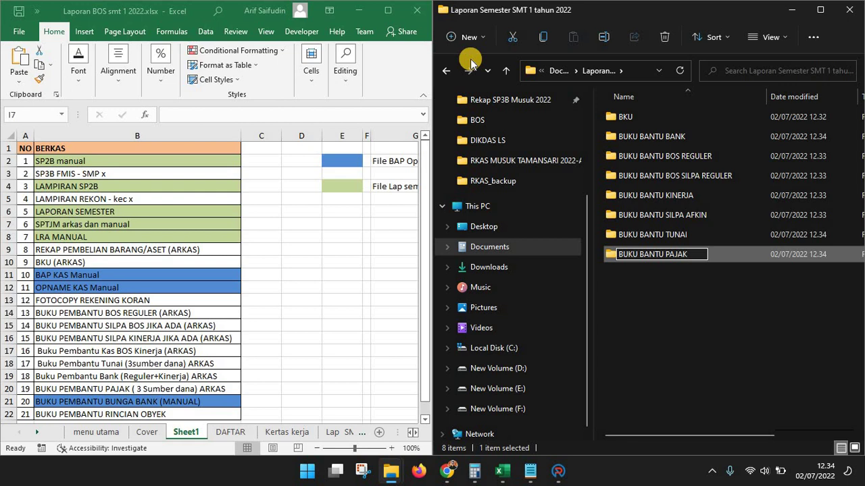
key("Return")
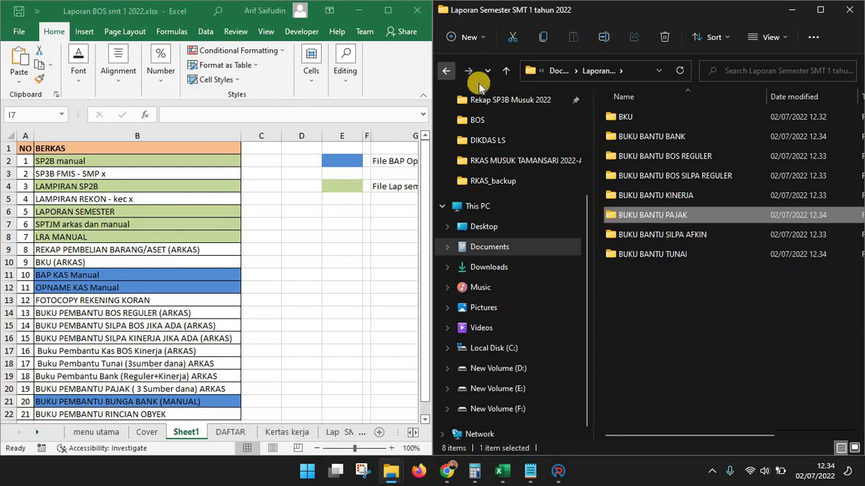
Add folders BUKU BANTU BUNGA BANK and BUKU BANTU RINCIAN OBYEK BELANJA (ROB)
left_click(463, 37)
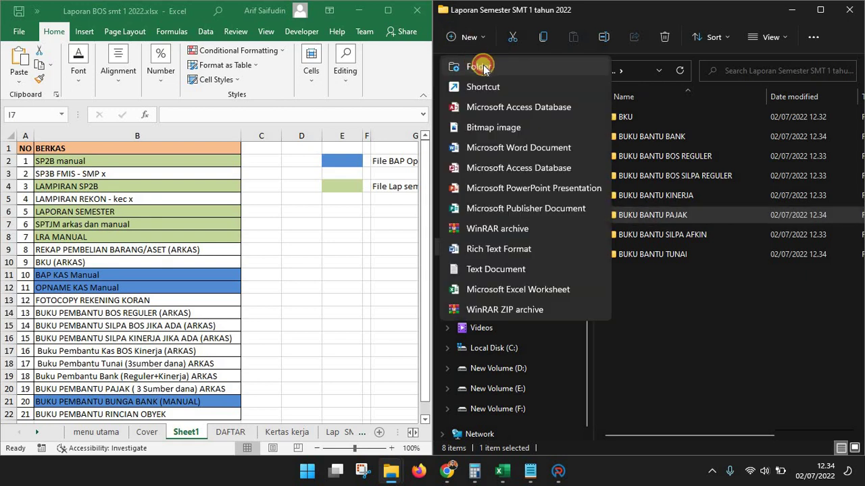
left_click(471, 63)
type("BUKU BANTU ")
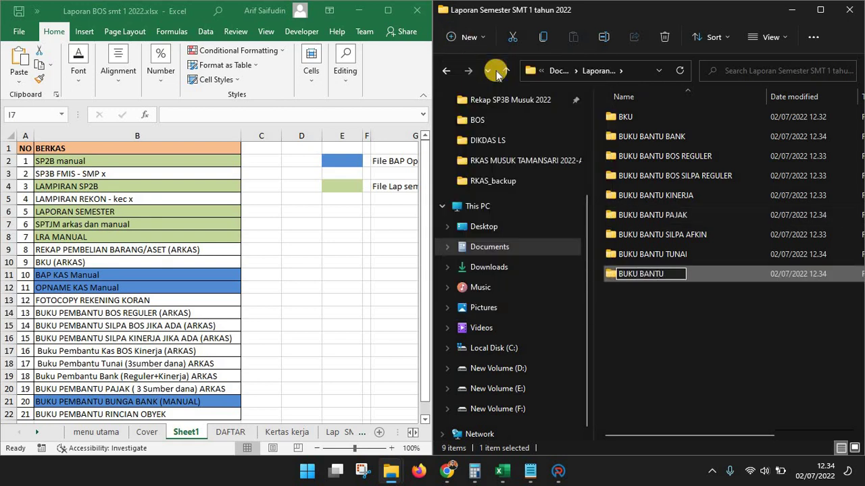
type("BUNGA BANK")
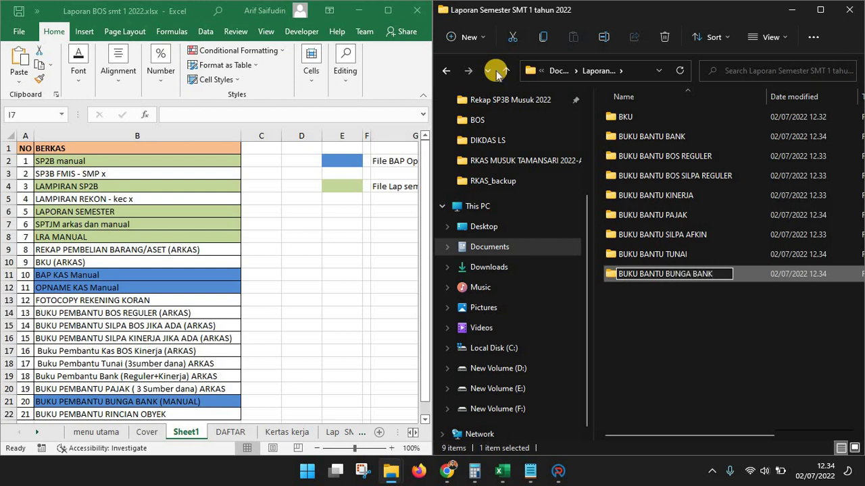
key("Return")
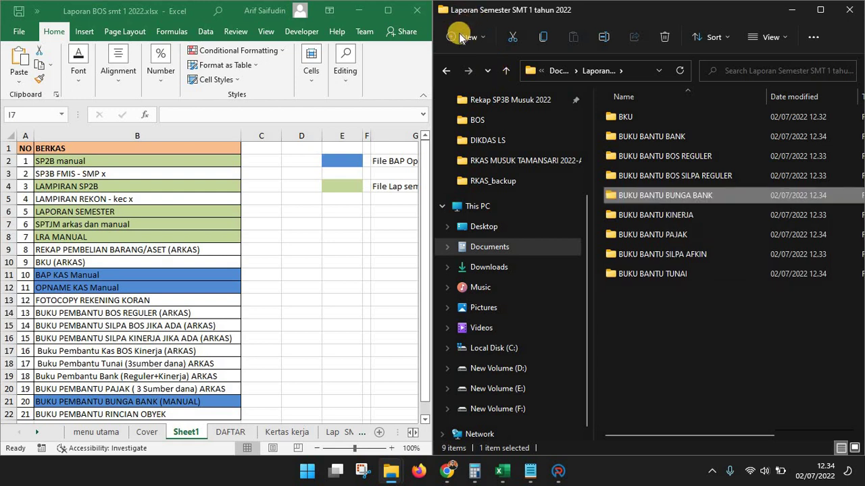
left_click(464, 38)
left_click(464, 68)
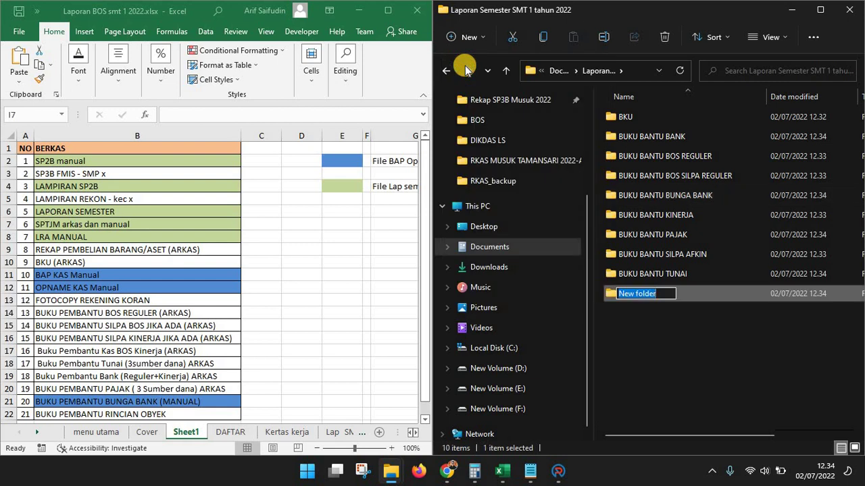
type("BUKU BANTU ")
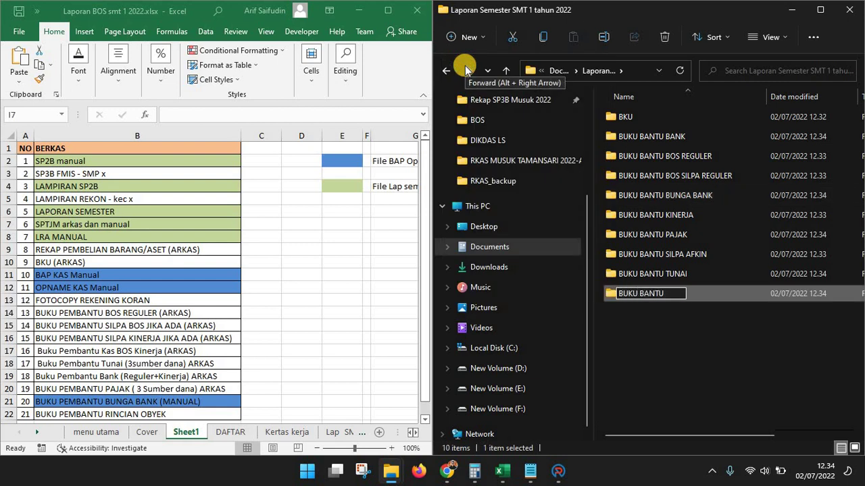
type("RINCIAN")
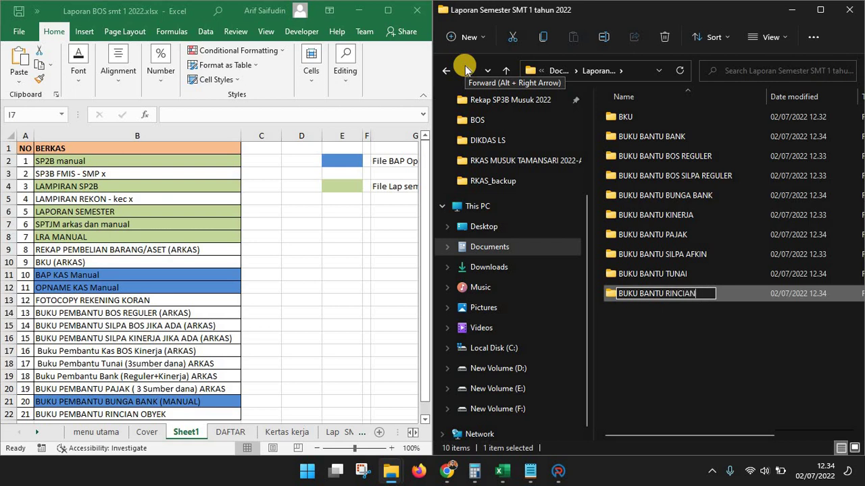
type(" OBYEK ")
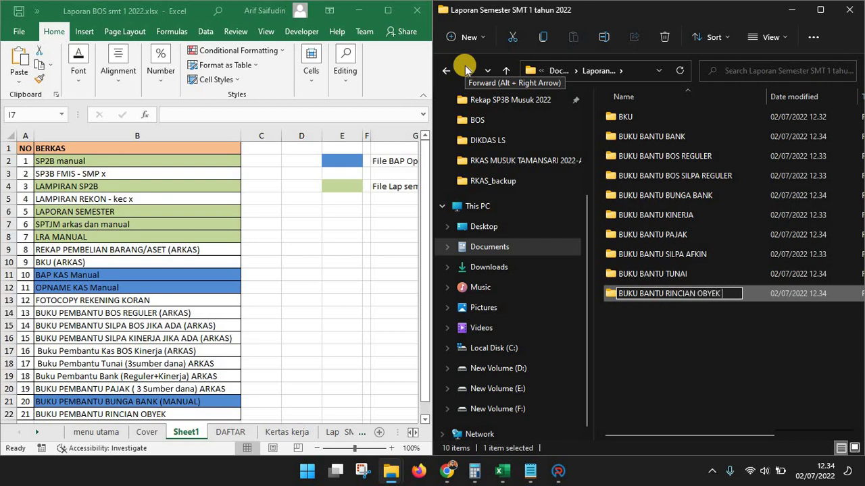
type("BELANJA ")
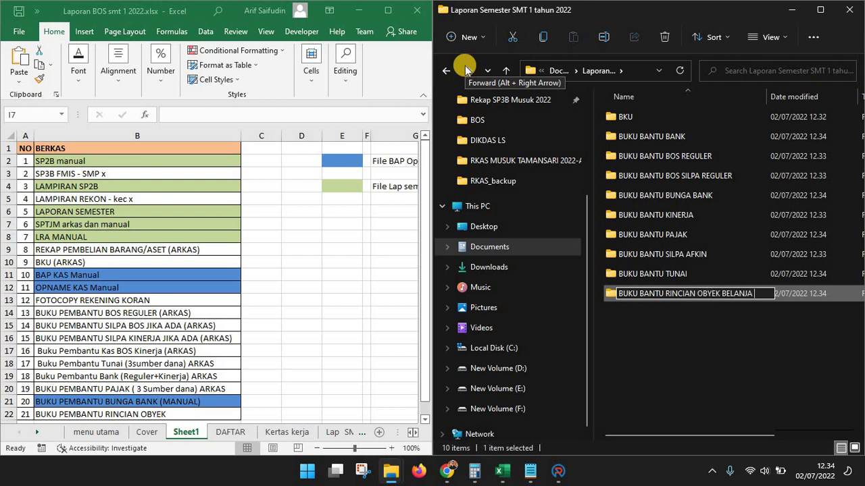
type("(ROB)")
key("Return")
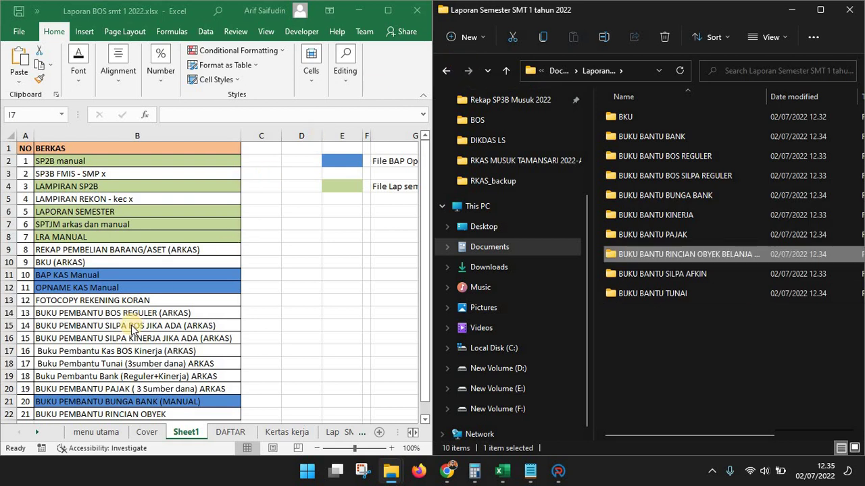
left_click(132, 325)
scroll(132, 326, "down", 2)
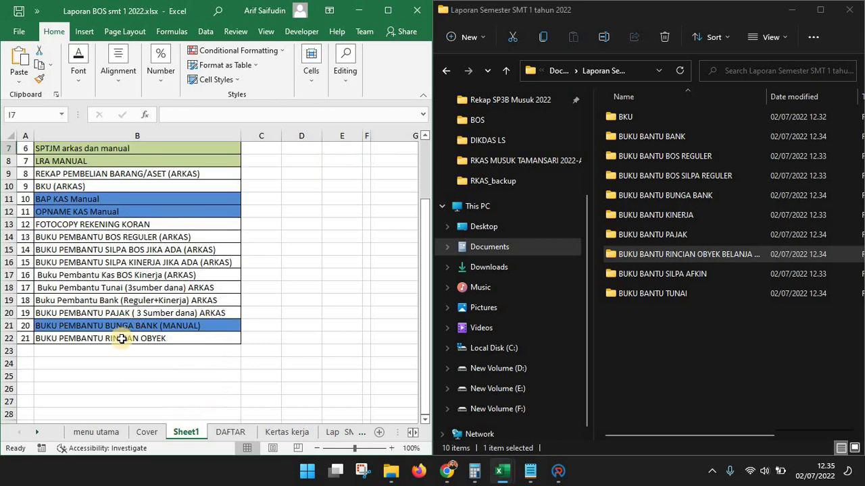
left_click(144, 338)
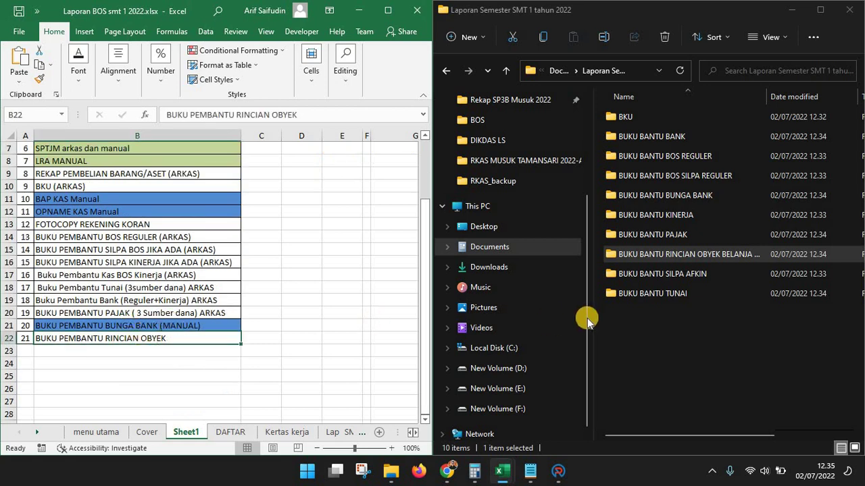
key("Up")
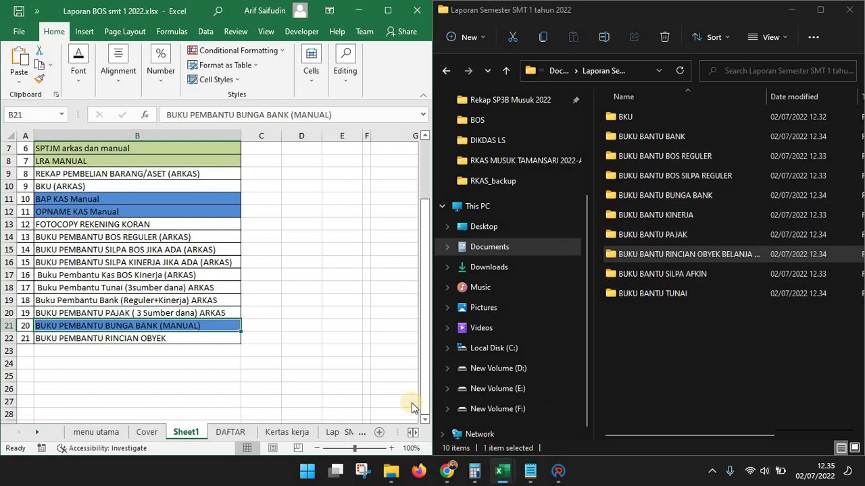
left_click(133, 323)
scroll(133, 323, "up", 2)
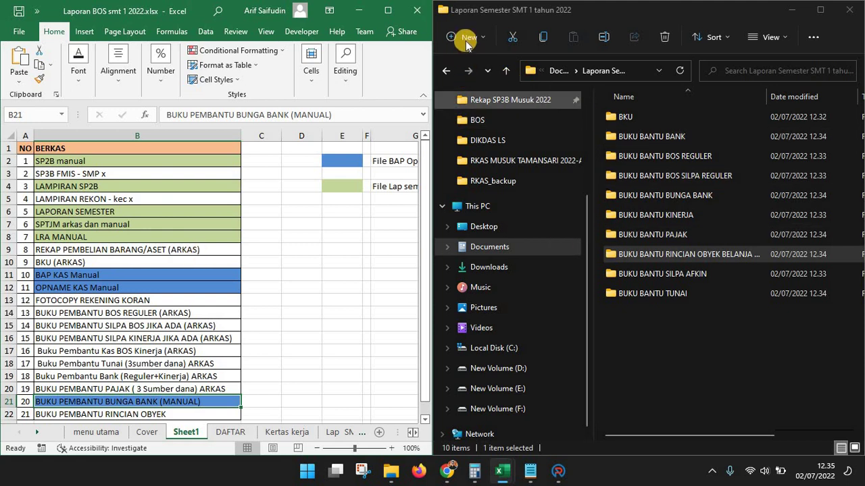
Add REKAP ASET and LAPORAN PERSEDIAAN folders, then start one more new folder
left_click(467, 39)
left_click(473, 67)
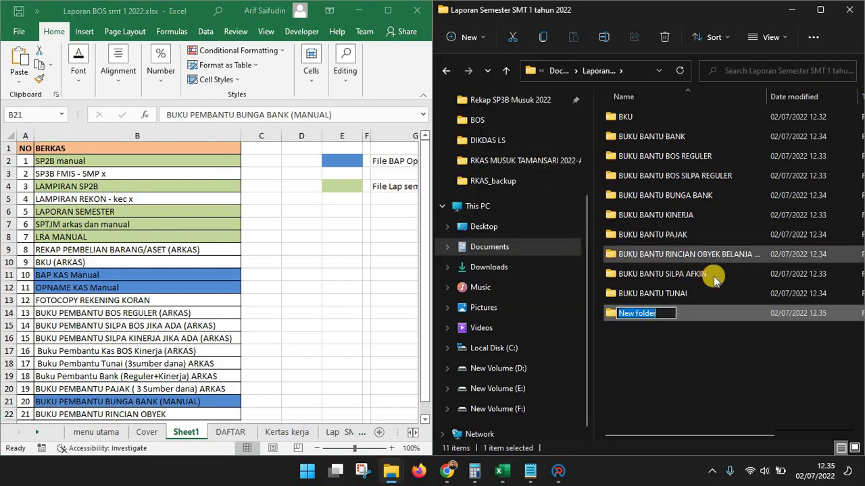
type("REKAP ASE")
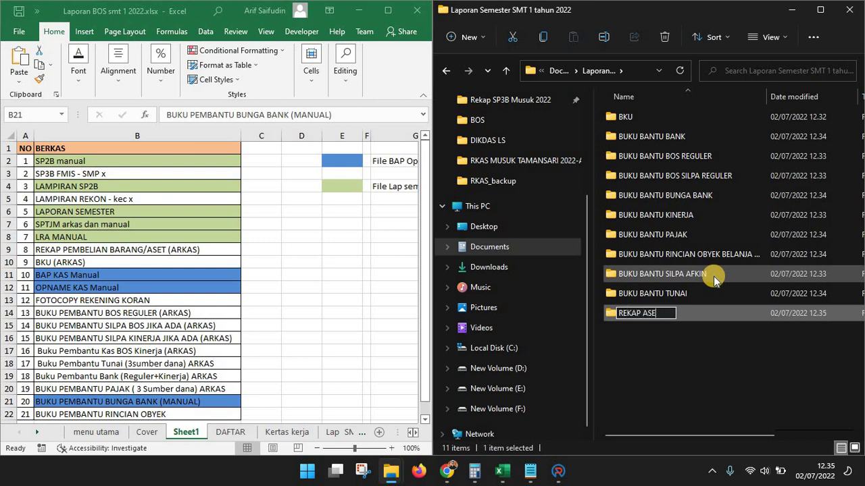
type("T")
key("Return")
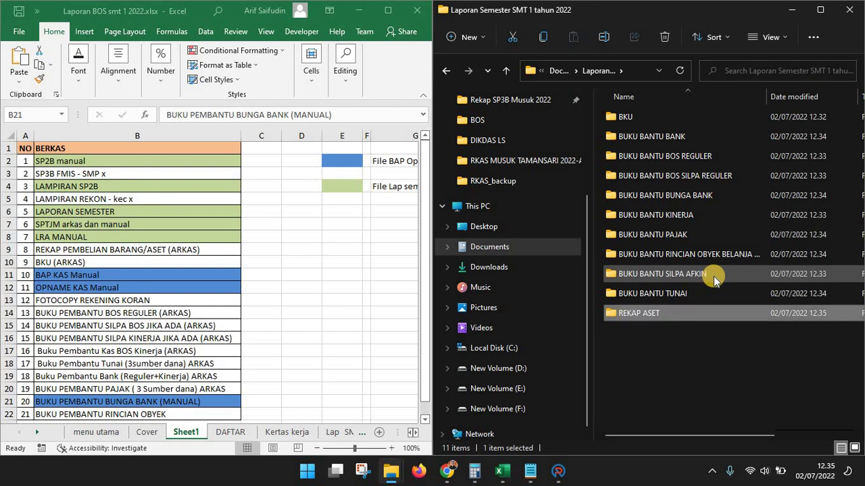
left_click(471, 39)
left_click(493, 65)
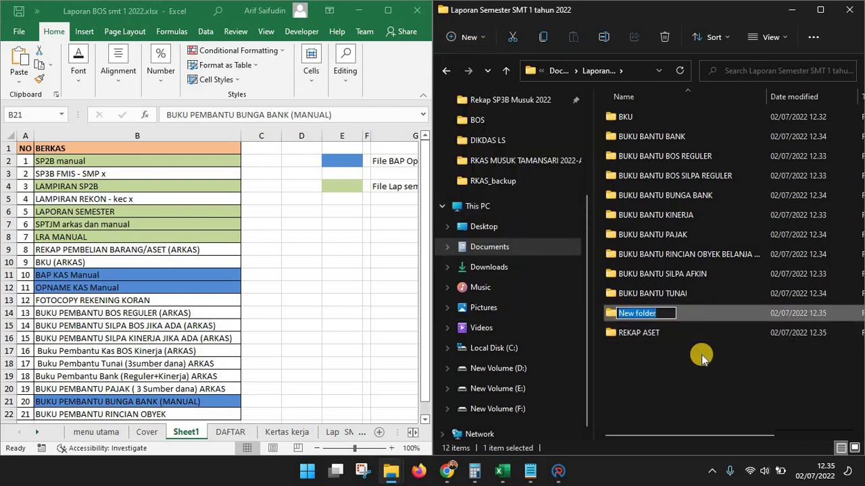
type("LAPORAN PERS")
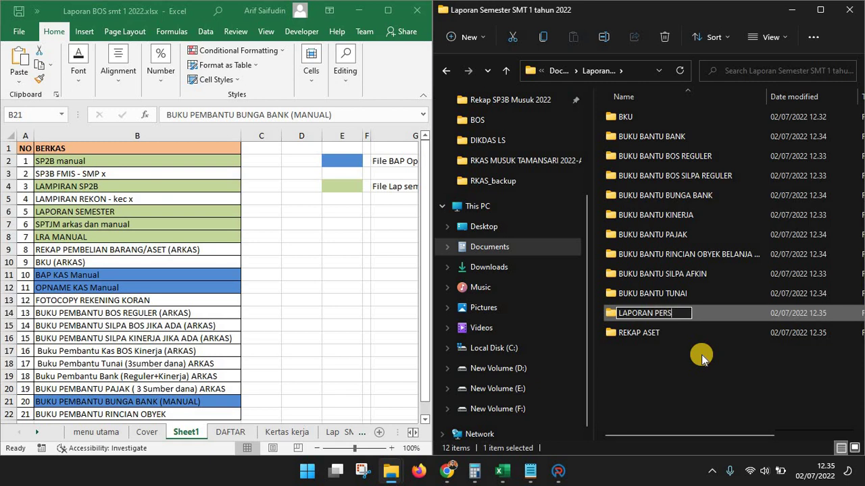
type("EDIAAN")
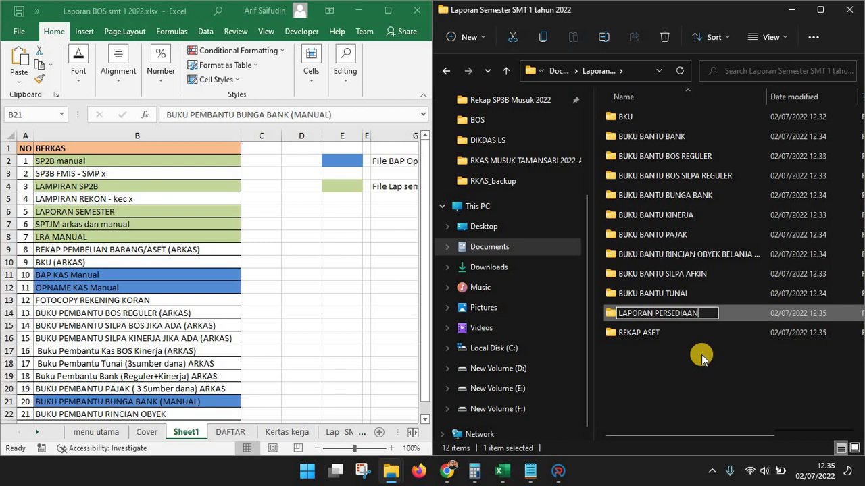
left_click(701, 355)
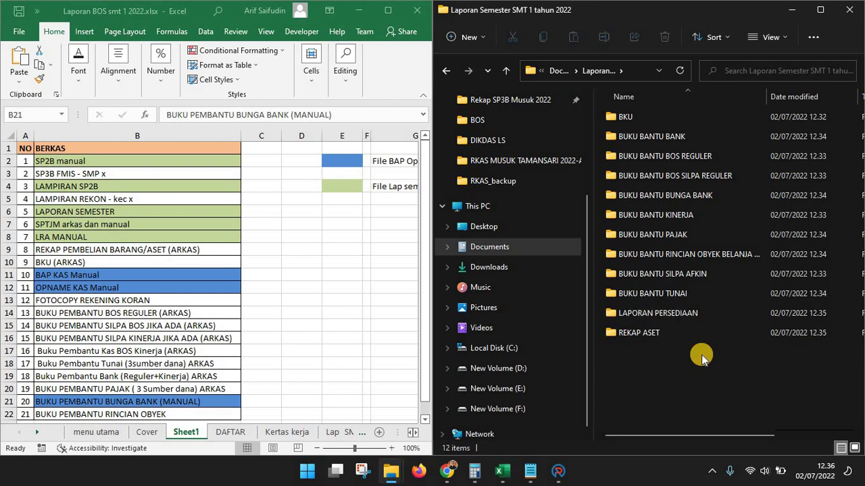
left_click(458, 39)
left_click(468, 62)
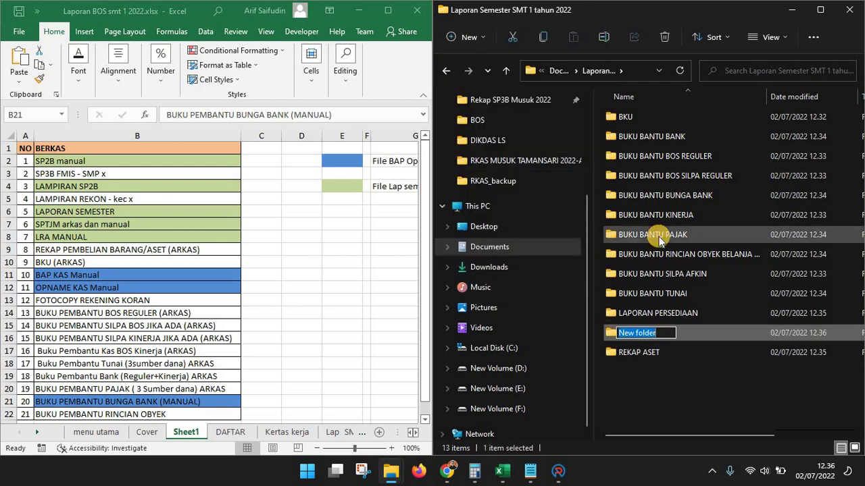
Name the thirteenth new subfolder LAPORAN ASET KIB
type("LAPORAN")
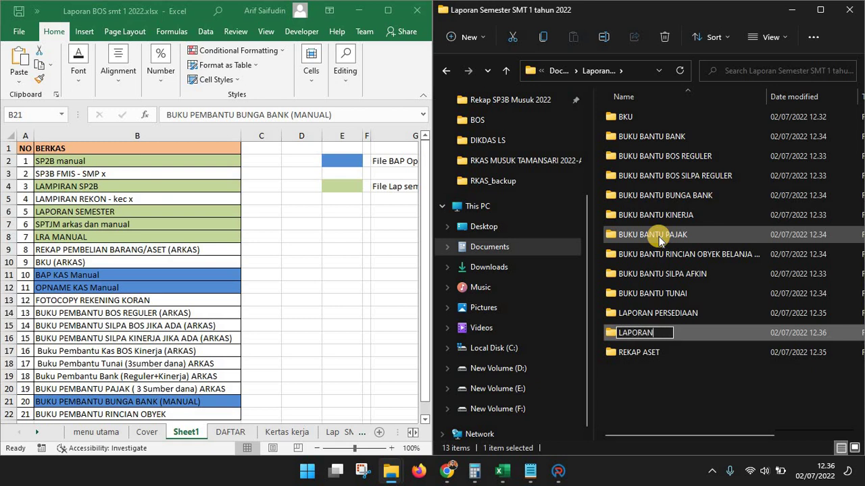
type(" ASET KIB")
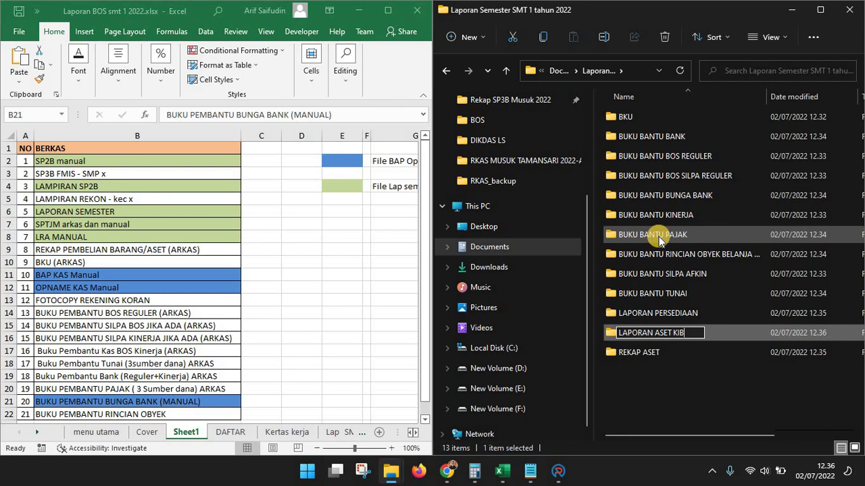
key("Return")
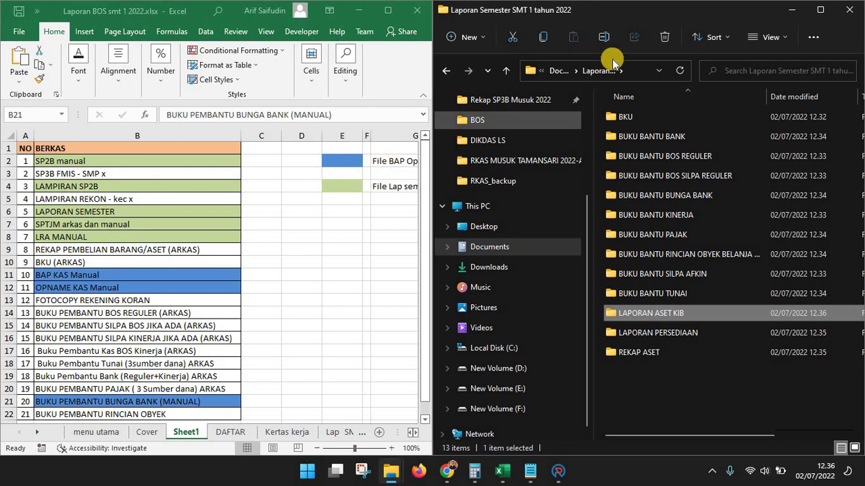
Select the BKU folder in Explorer, then bring ARKAS back on its Penatausahaan commands
left_click(558, 471)
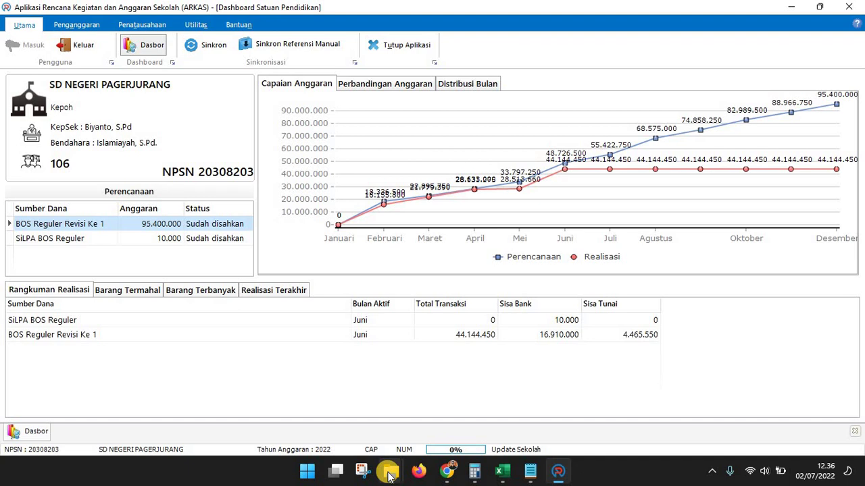
left_click(794, 8)
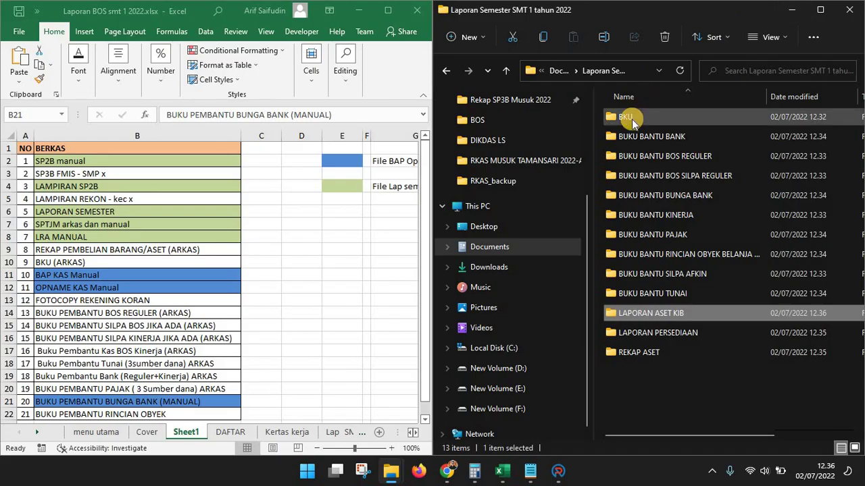
left_click(632, 119)
left_click(558, 471)
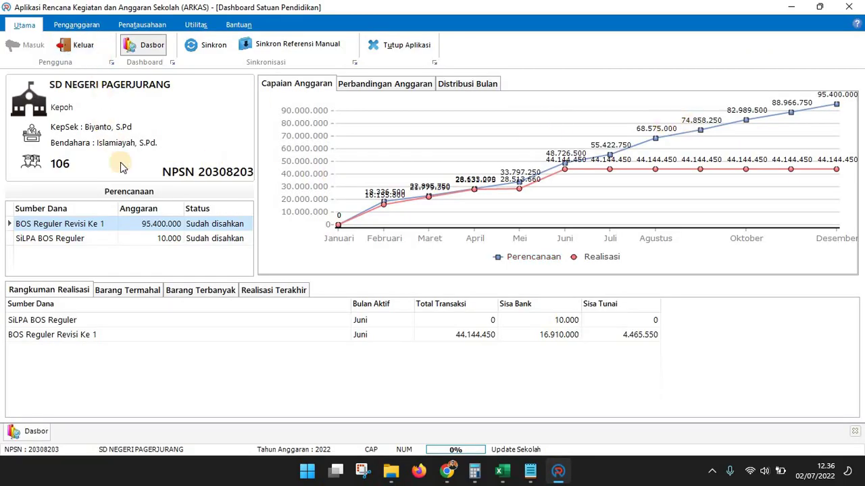
left_click(138, 25)
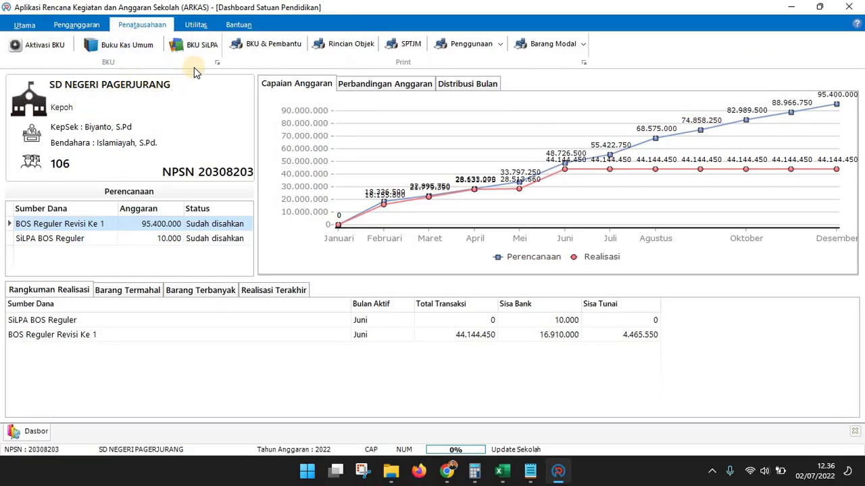
left_click(282, 52)
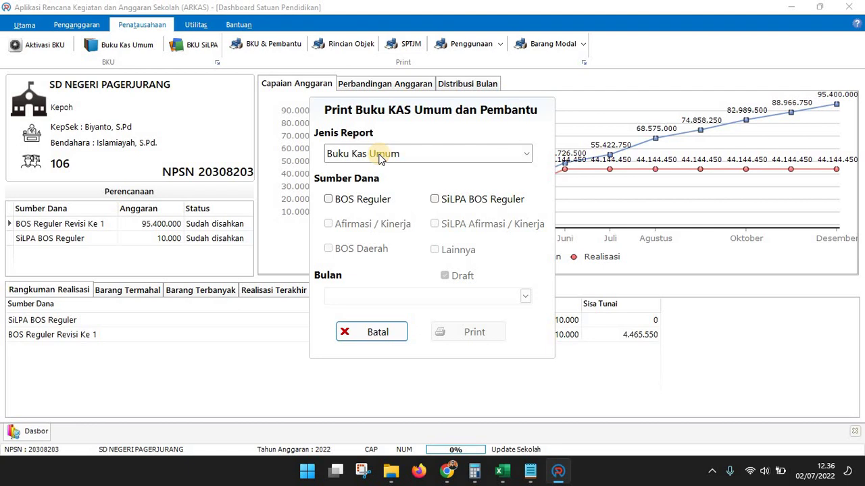
left_click(357, 200)
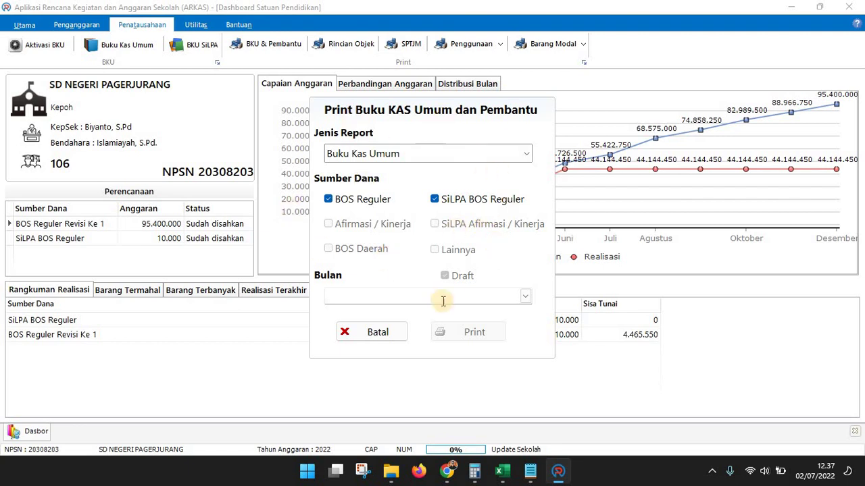
left_click(381, 334)
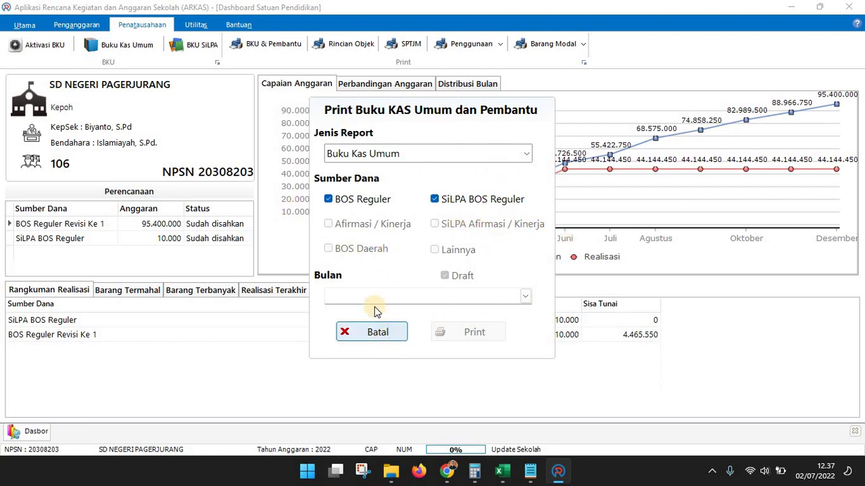
Set the Aktivasi BKU fund source to SiLPA BOS Reguler, checking the BKU SiLPA page
left_click(77, 25)
left_click(123, 26)
left_click(37, 44)
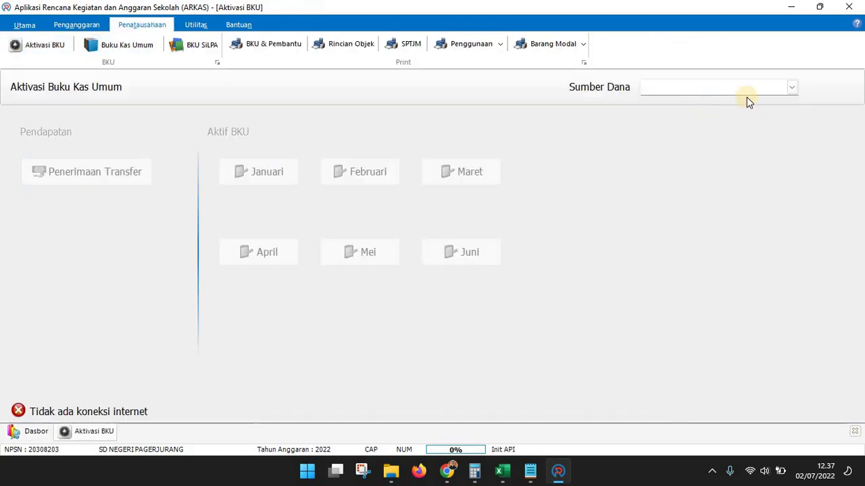
left_click(760, 93)
left_click(671, 116)
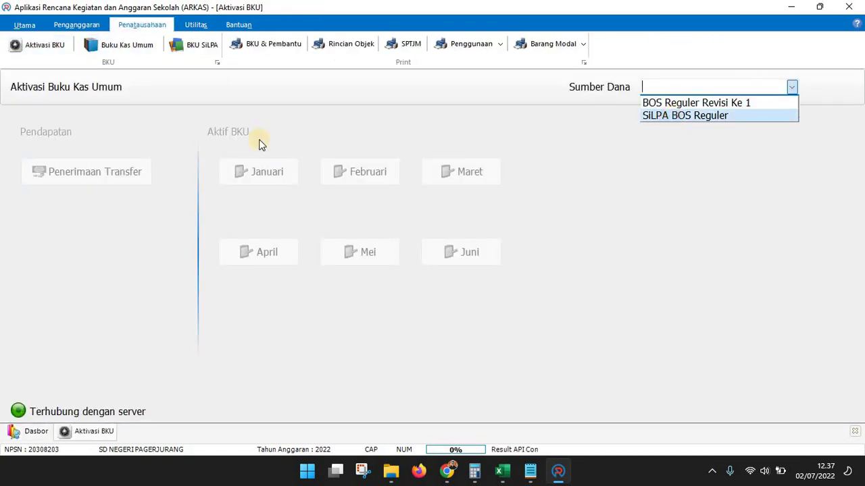
left_click(196, 49)
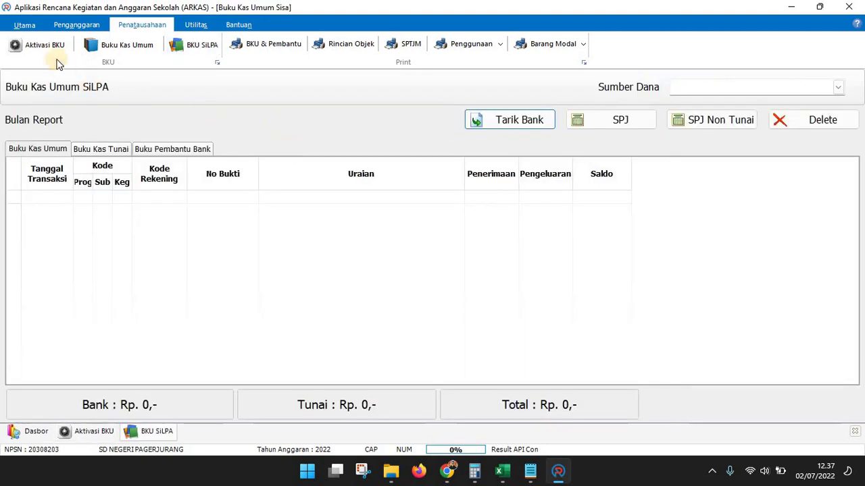
left_click(51, 48)
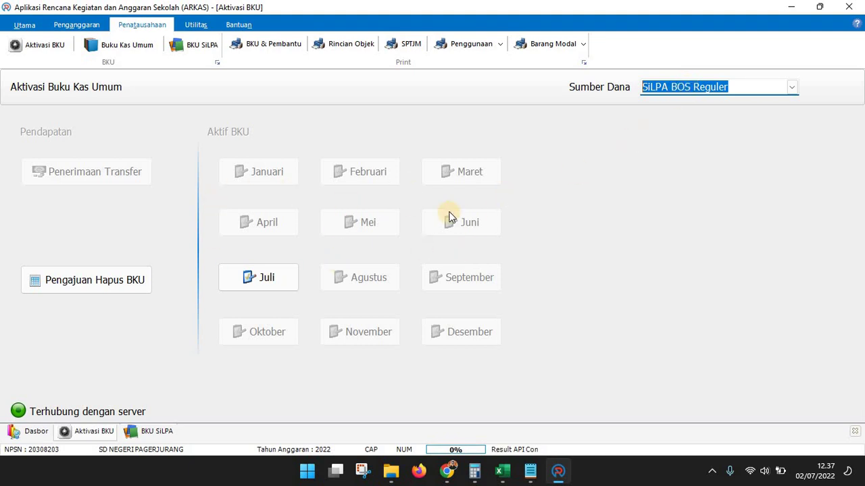
Generate the Januari Buku Kas Umum preview including BOS Reguler funds
left_click(274, 51)
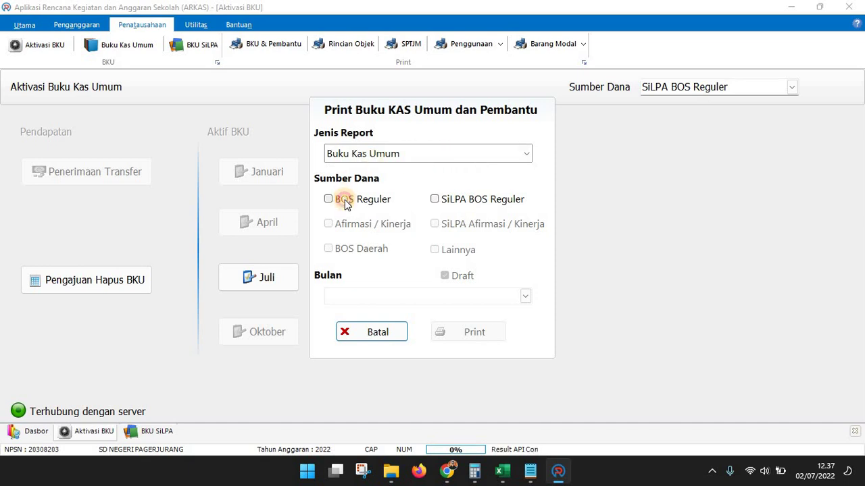
left_click(344, 203)
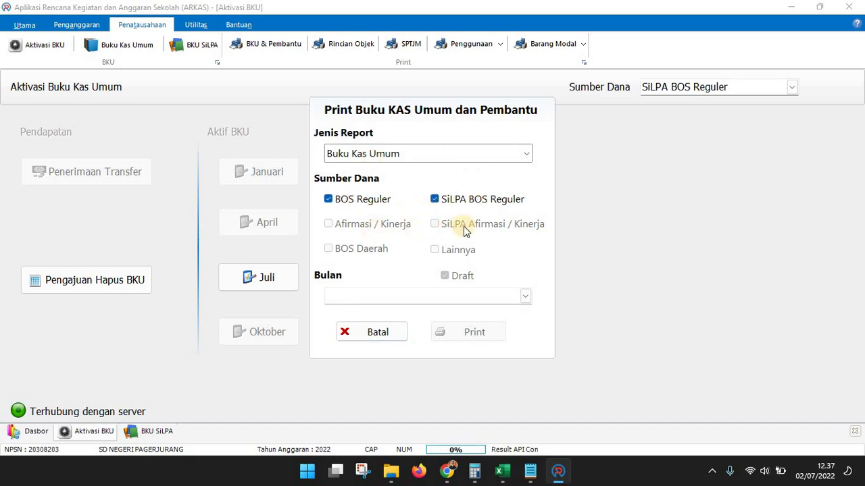
left_click(524, 296)
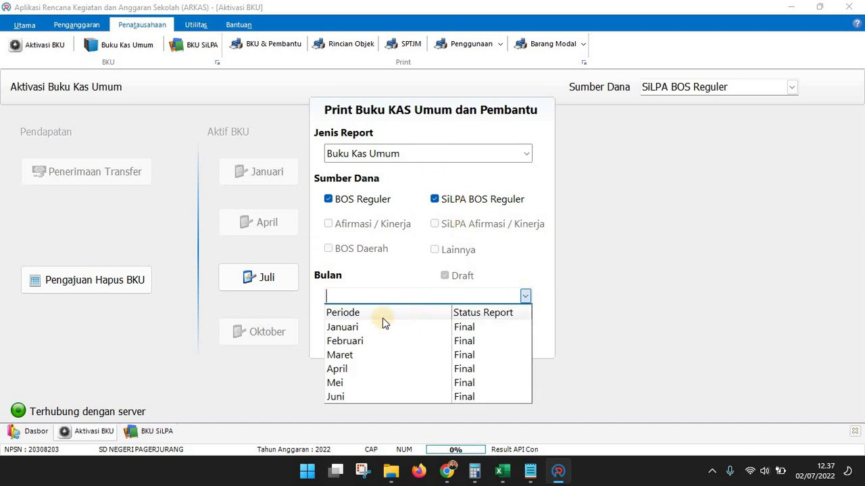
left_click(377, 326)
left_click(461, 337)
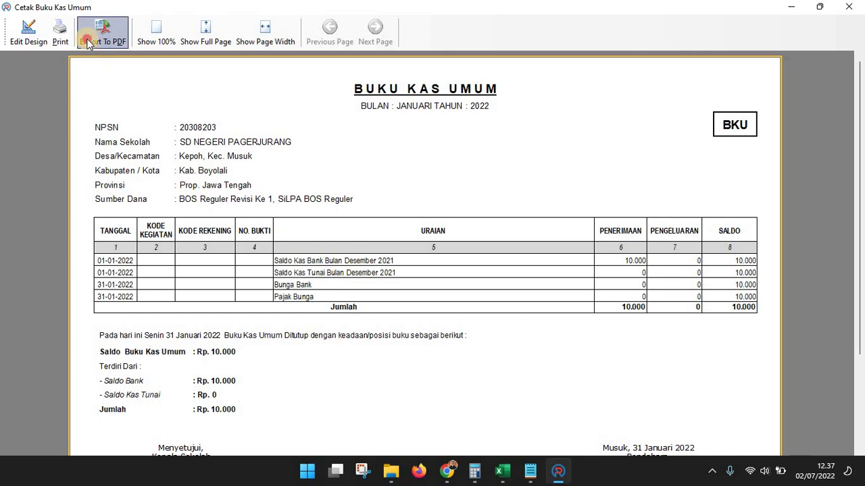
Export the January report as PDF BKU JANUARI into the semester folder's BKU subfolder
left_click(94, 35)
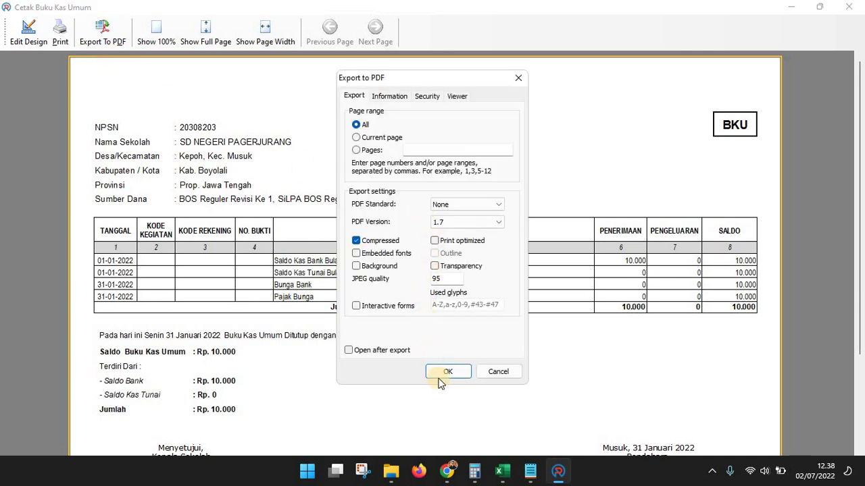
left_click(441, 372)
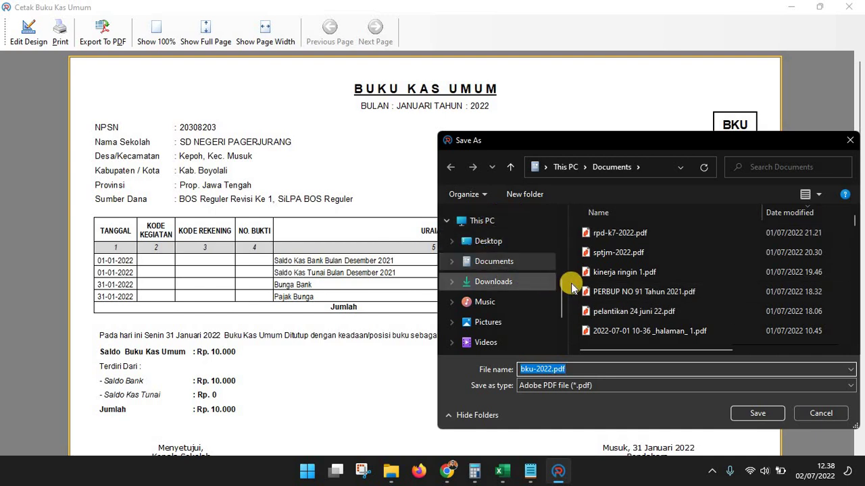
scroll(699, 283, "down", 3)
left_click_drag(858, 225, 810, 315)
scroll(809, 315, "down", 2)
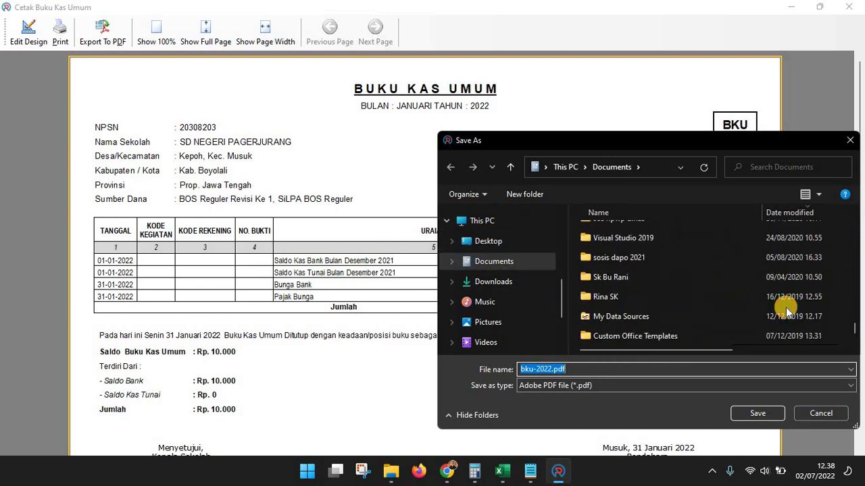
scroll(804, 314, "up", 10)
scroll(787, 310, "down", 5)
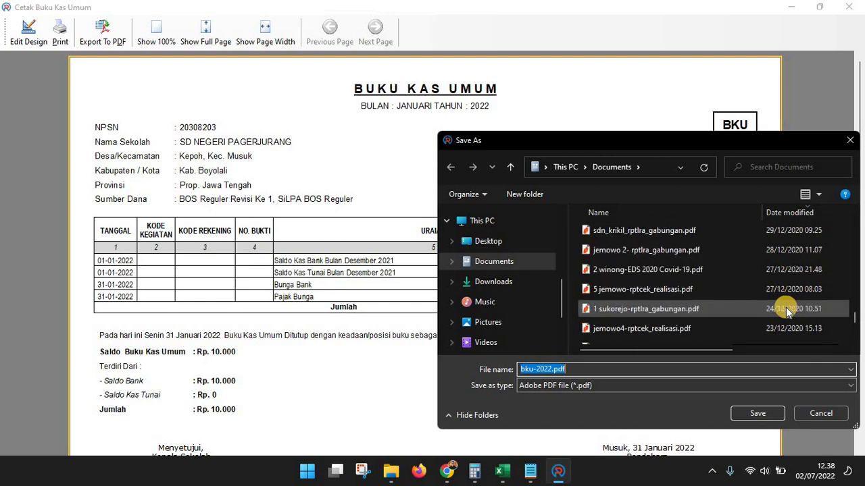
scroll(743, 311, "up", 4)
double_click(602, 293)
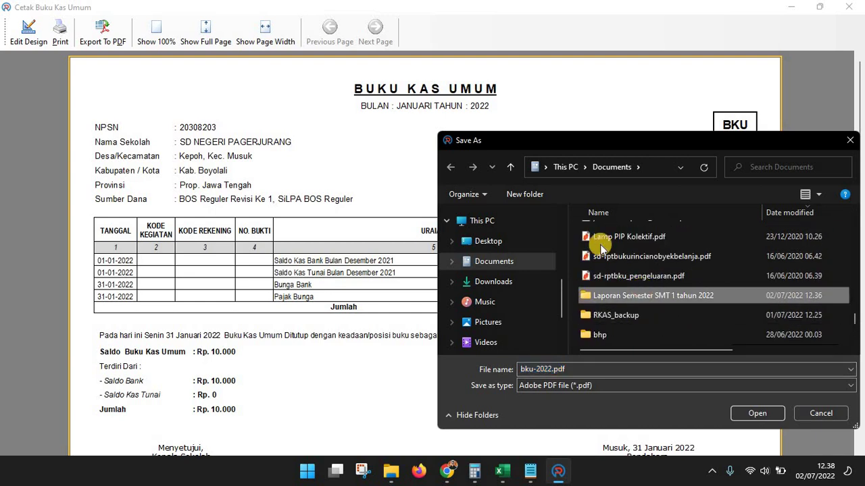
double_click(601, 235)
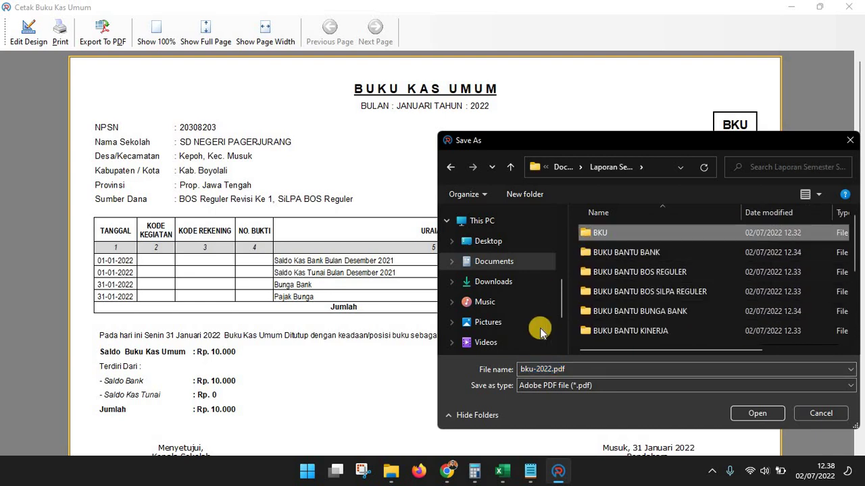
double_click(584, 369)
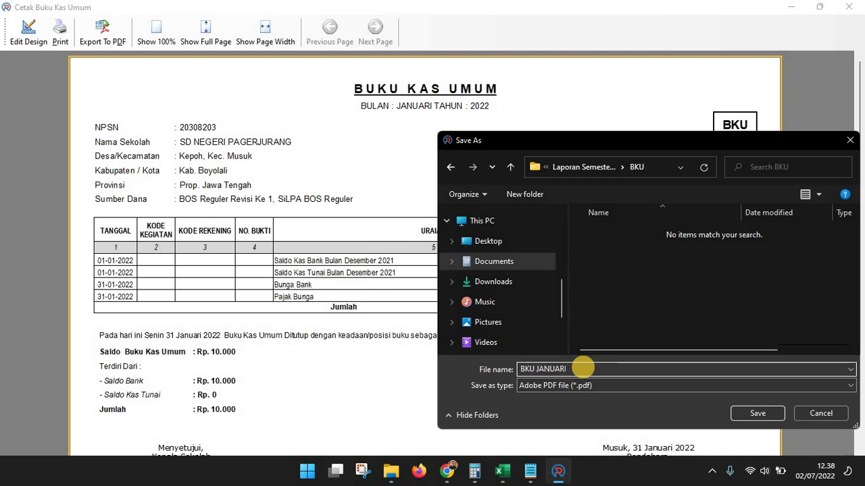
left_click(774, 415)
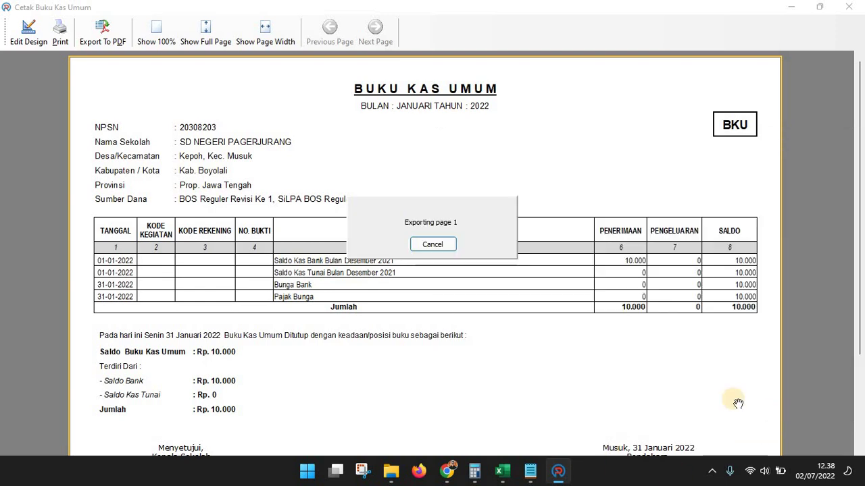
Close the January preview and generate the Februari cash book with BOS Reguler
left_click(850, 9)
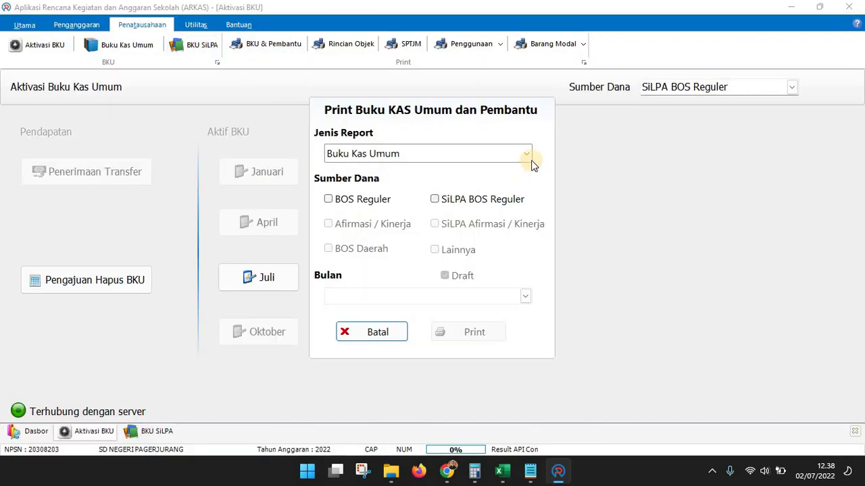
left_click(480, 201)
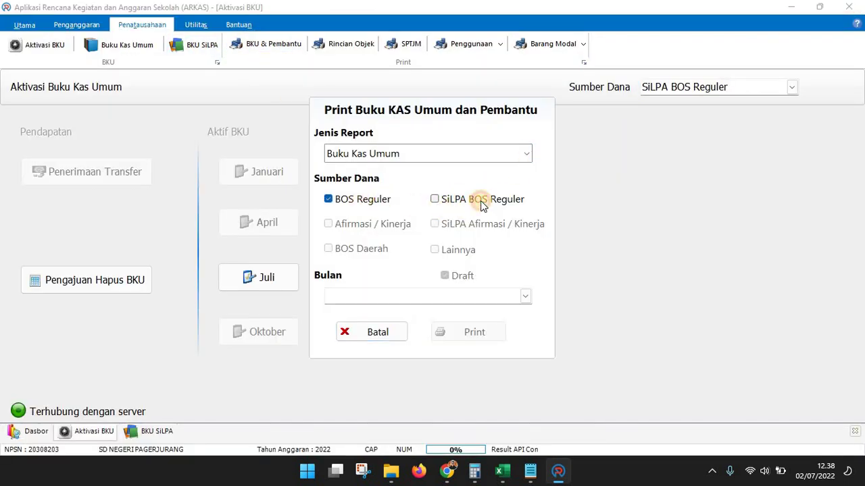
left_click(525, 296)
left_click(399, 340)
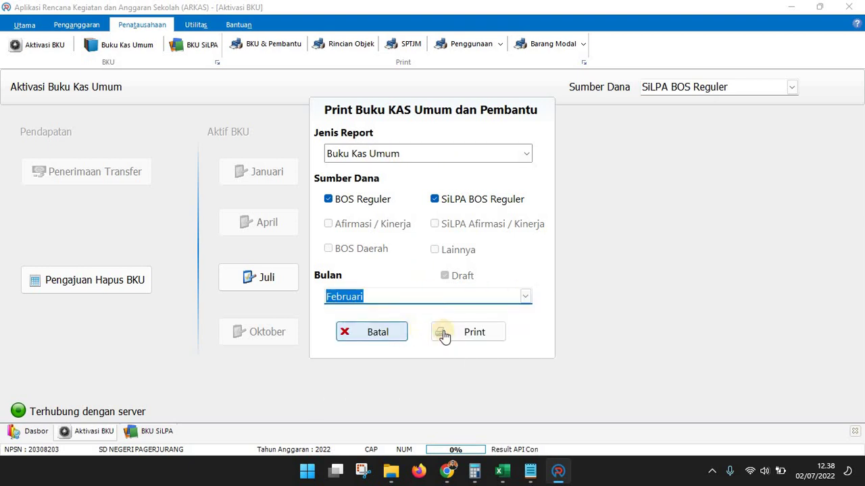
left_click(444, 334)
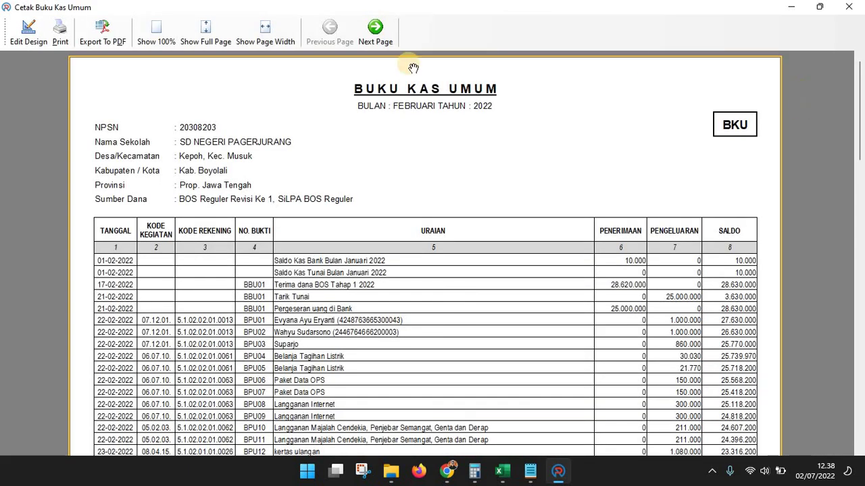
Export the February report as PDF BKU FEB and close its preview
left_click(108, 39)
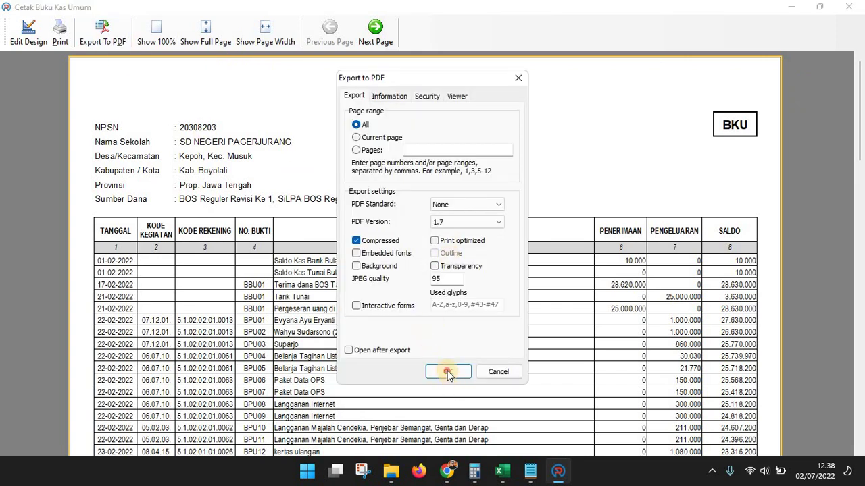
left_click(447, 372)
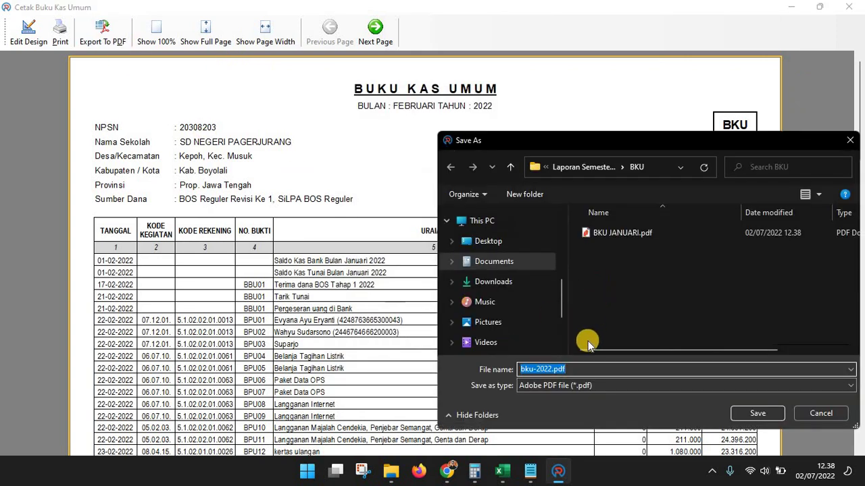
type("BKU ")
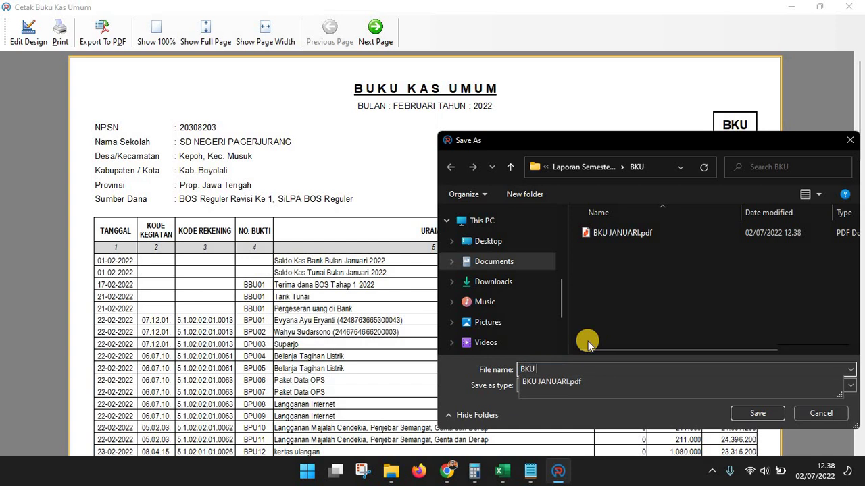
type("FEB")
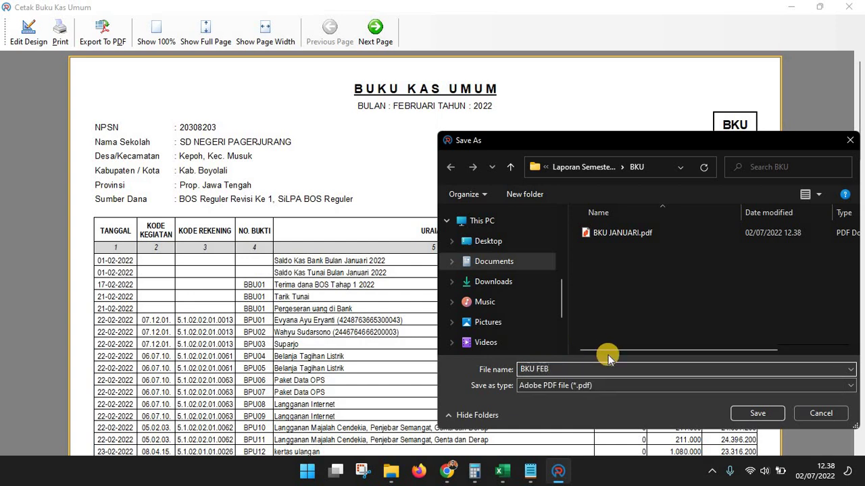
left_click(759, 415)
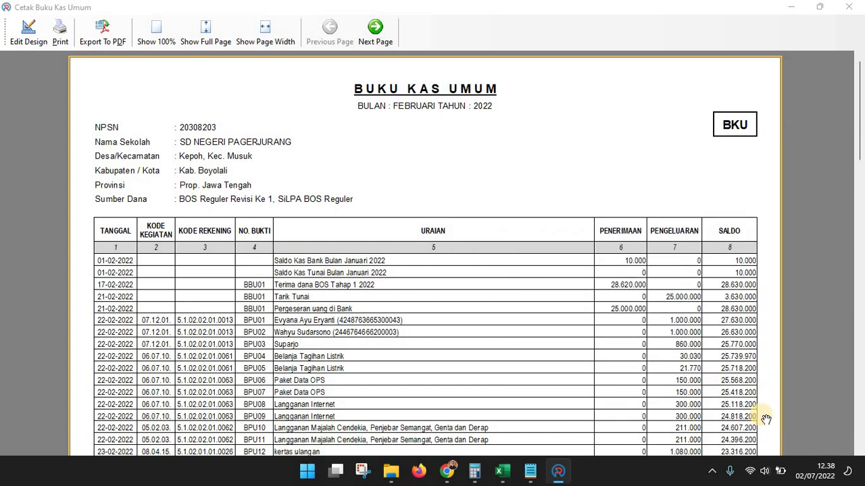
key("Escape")
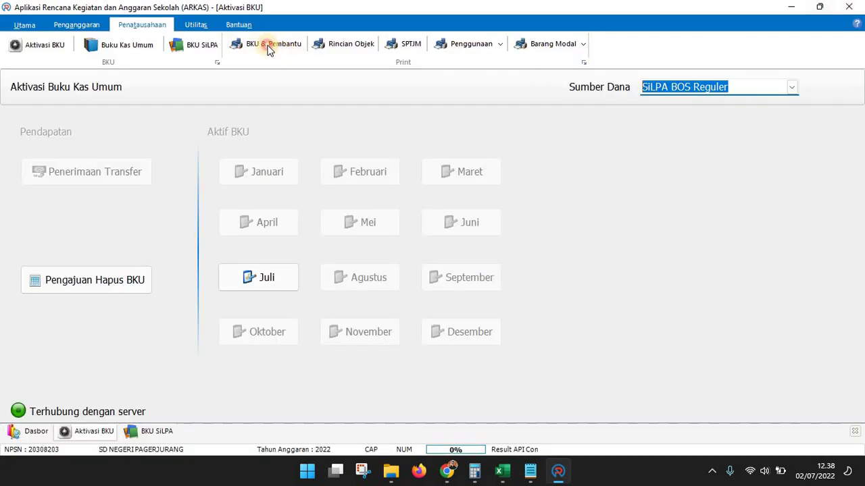
Generate the Maret cash book including BOS Reguler and SiLPA BOS Reguler funds
left_click(267, 43)
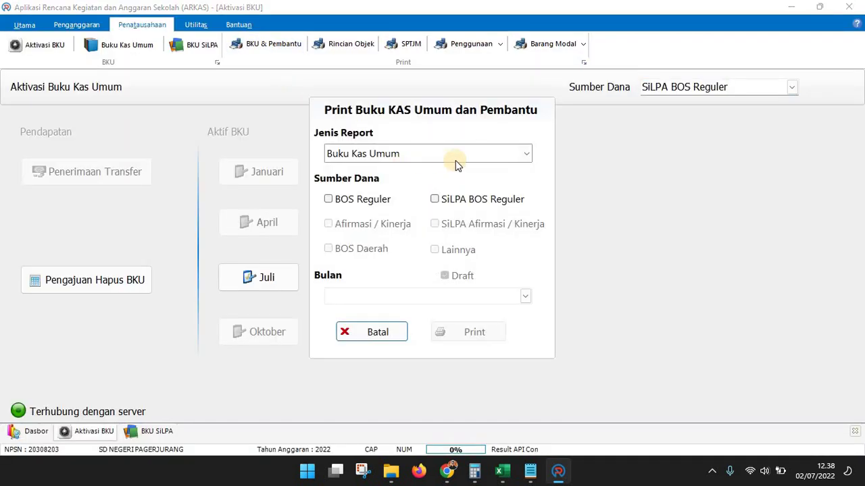
left_click(377, 198)
left_click(473, 200)
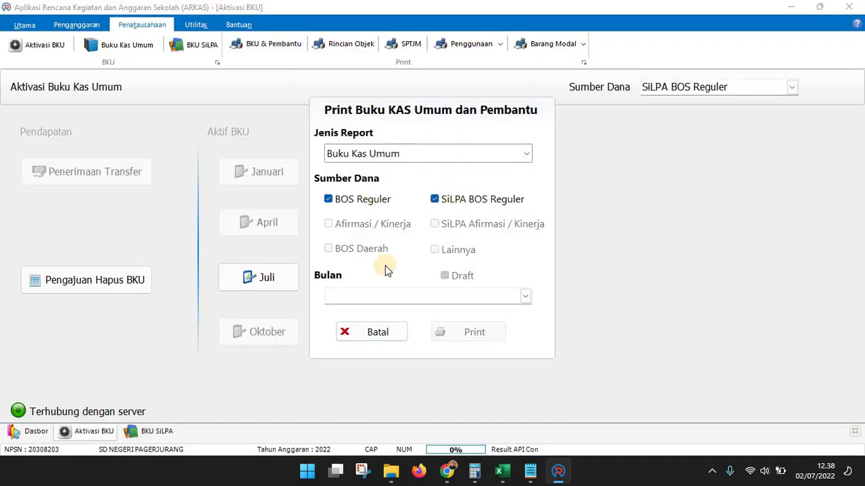
left_click(529, 298)
left_click(526, 298)
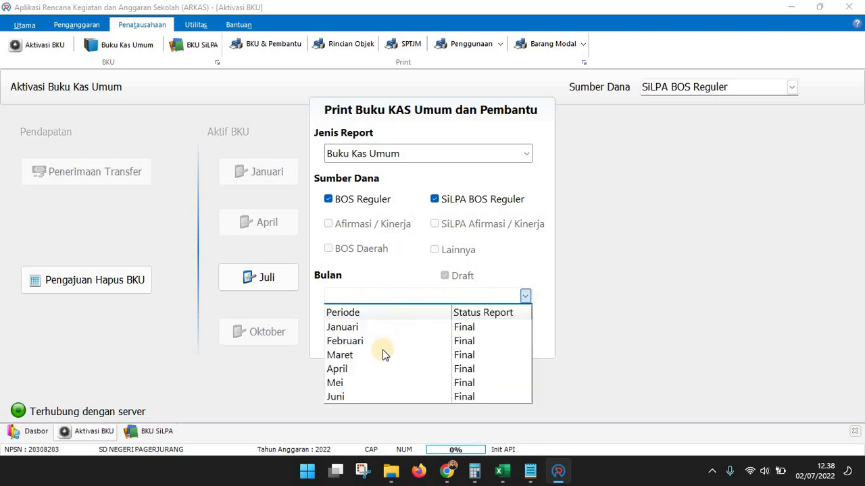
left_click(446, 355)
left_click(459, 342)
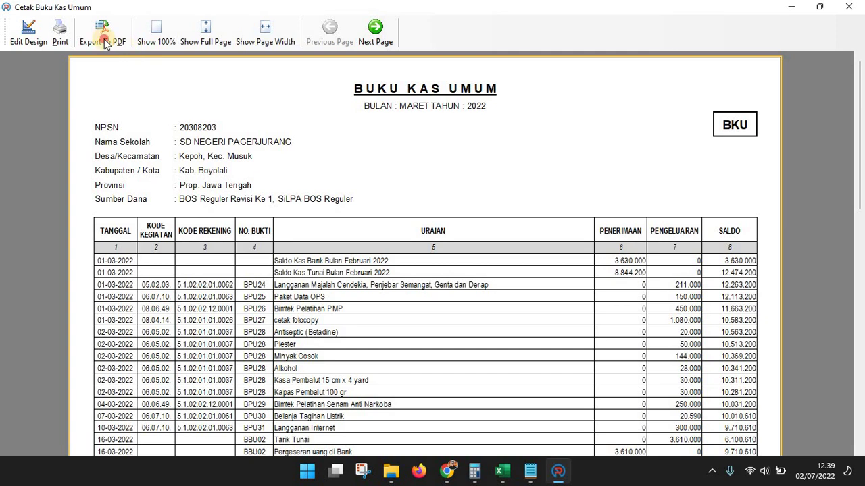
Export the March report as PDF BKU MAR in the BKU folder
left_click(98, 36)
left_click(449, 371)
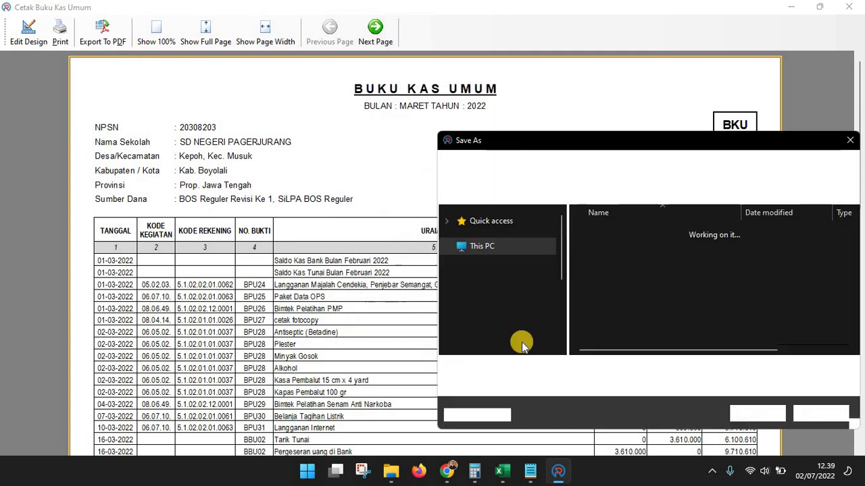
type("BKU MAR")
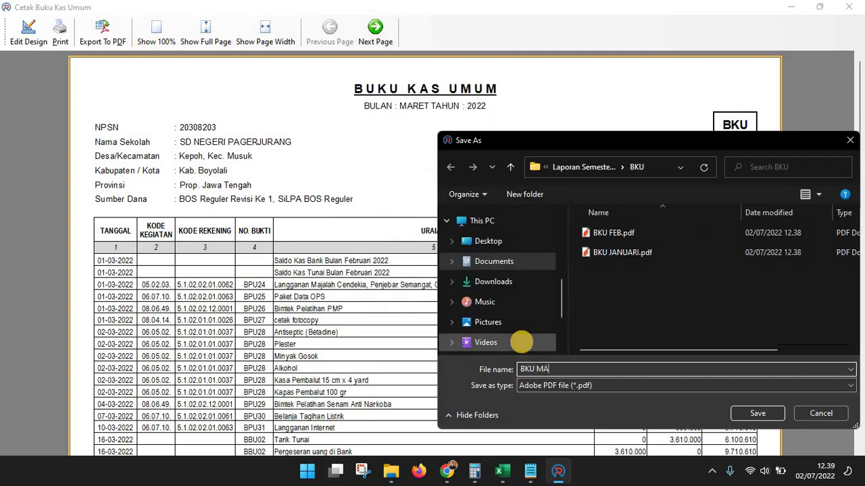
left_click(746, 414)
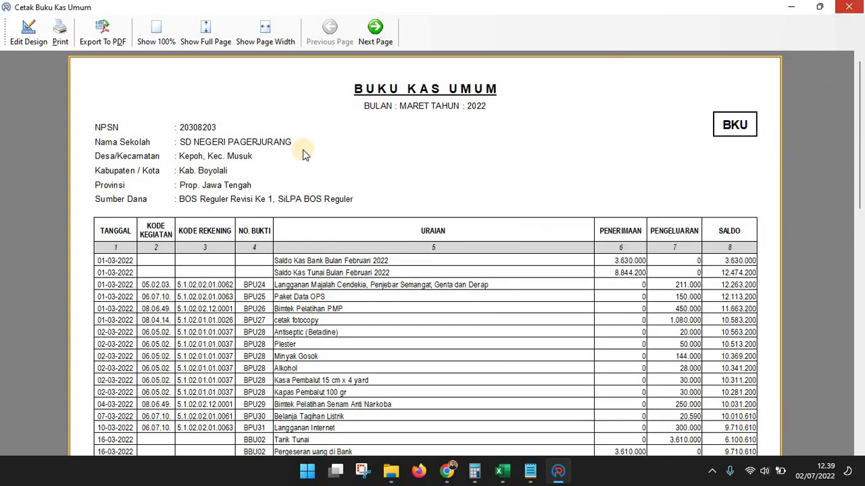
Close the March preview and generate the Juni cash book for both BOS funds
left_click(845, 9)
left_click(252, 50)
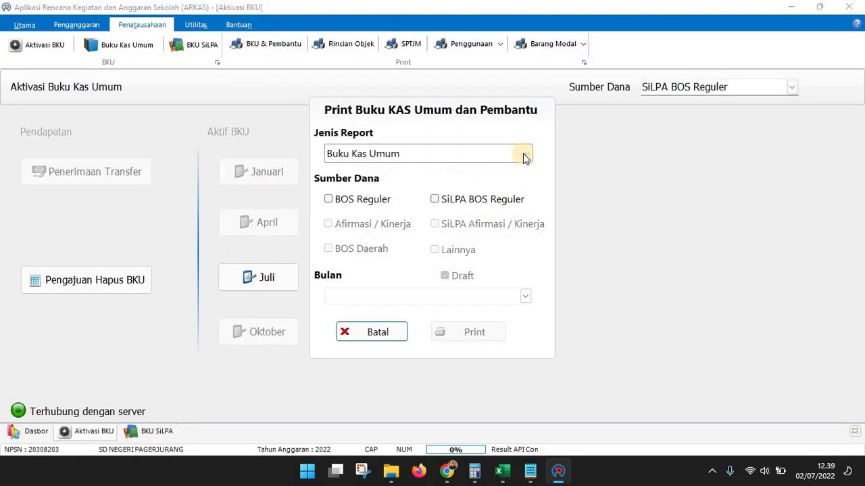
left_click(441, 205)
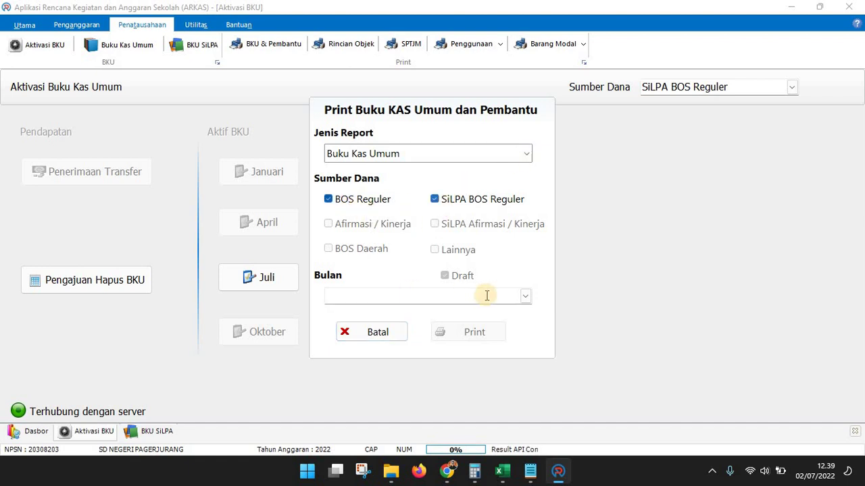
left_click(525, 297)
left_click(341, 396)
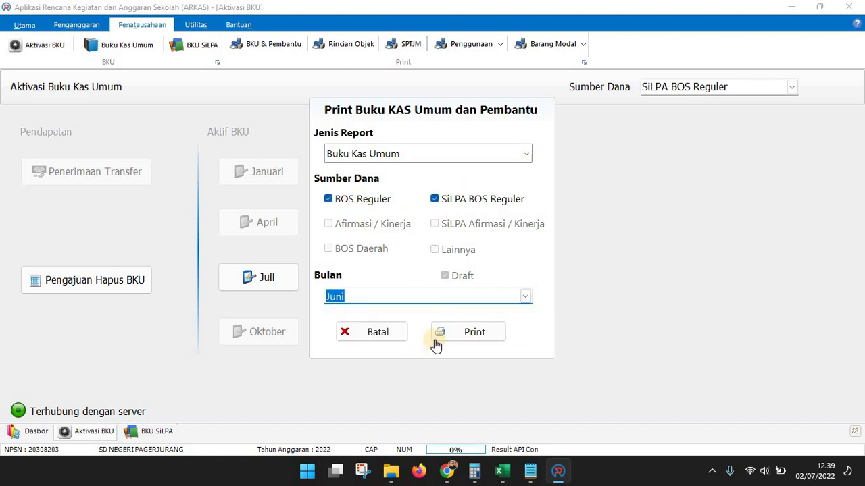
left_click(459, 331)
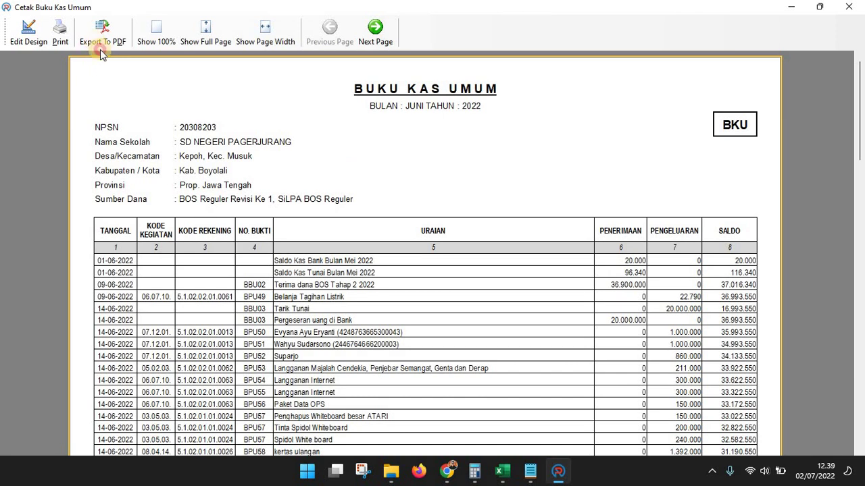
Export the June report as PDF BKU JUN and close its preview
left_click(101, 42)
key("Return")
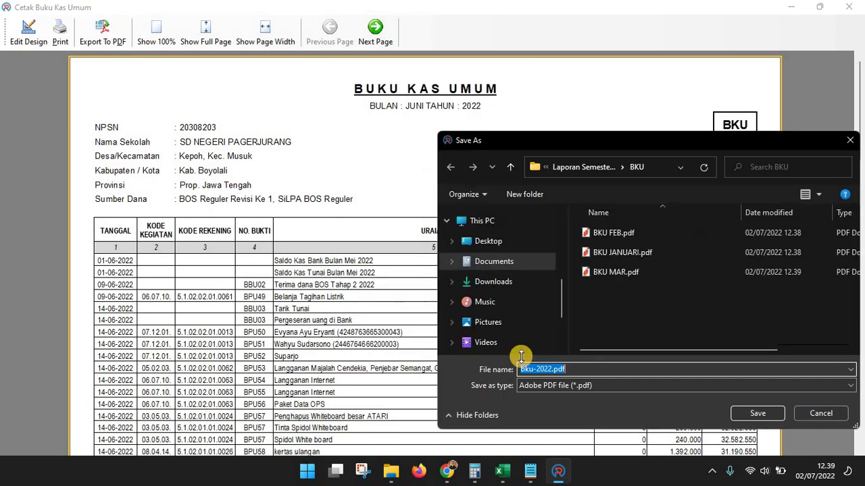
type("BKU JUN")
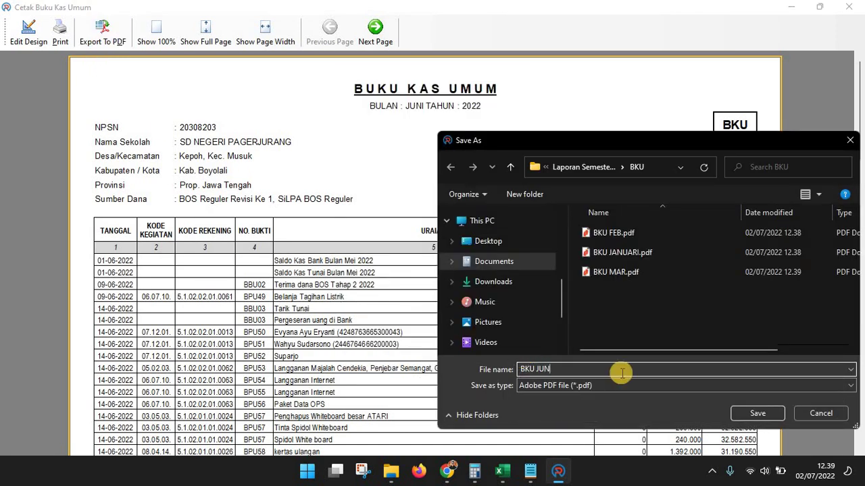
left_click(755, 414)
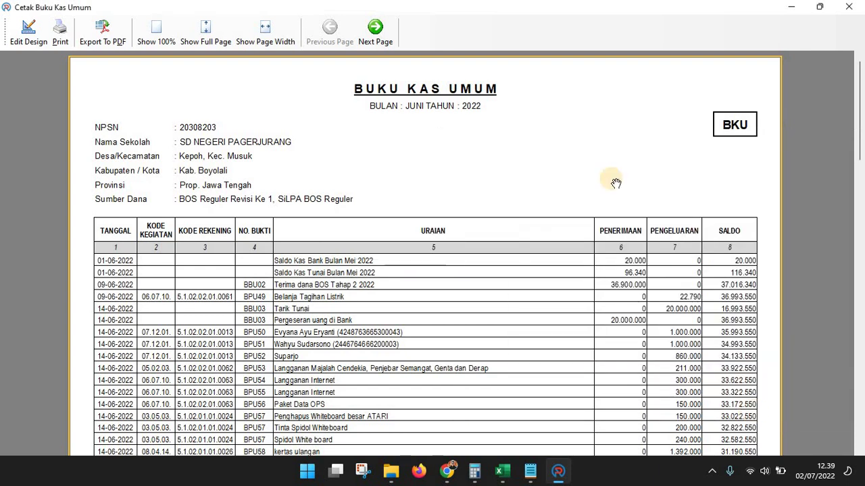
left_click(848, 9)
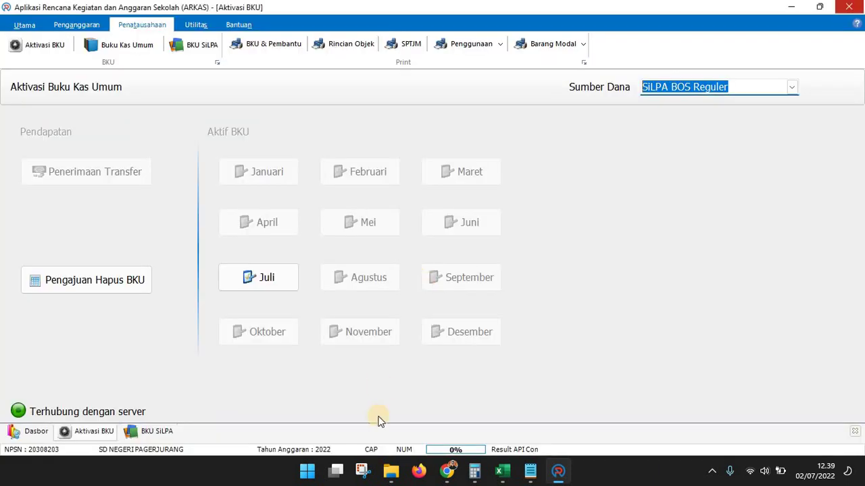
left_click(397, 472)
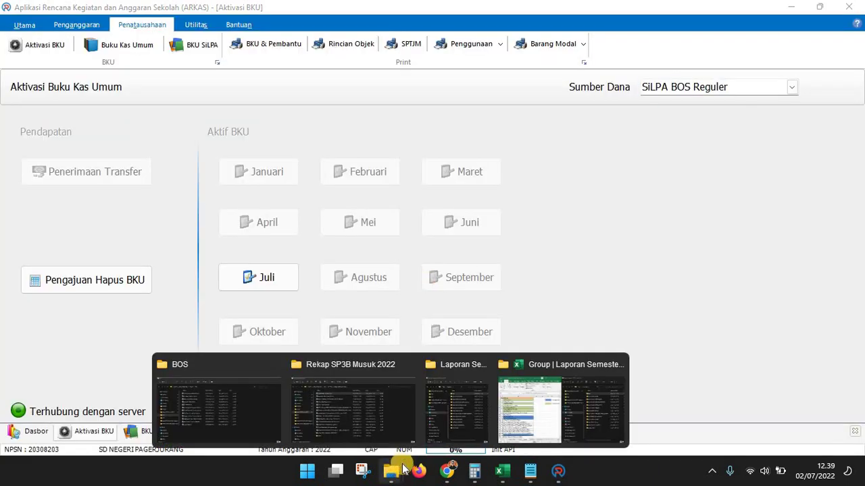
left_click(549, 417)
double_click(670, 120)
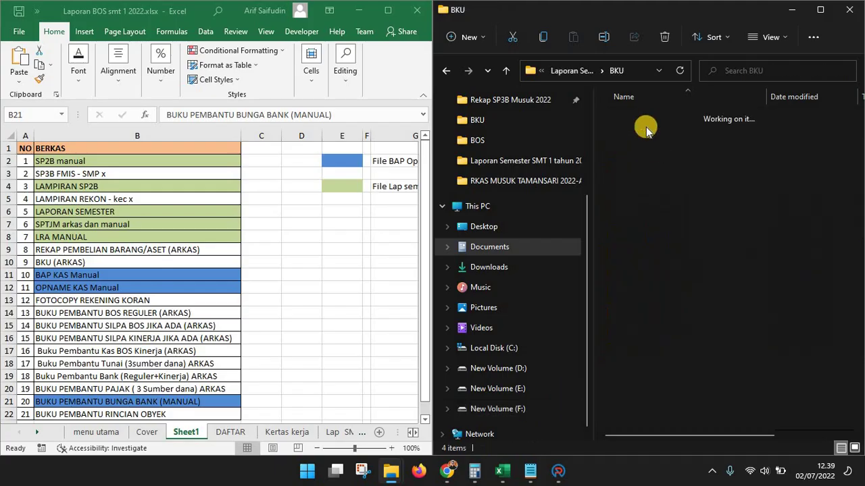
left_click(562, 72)
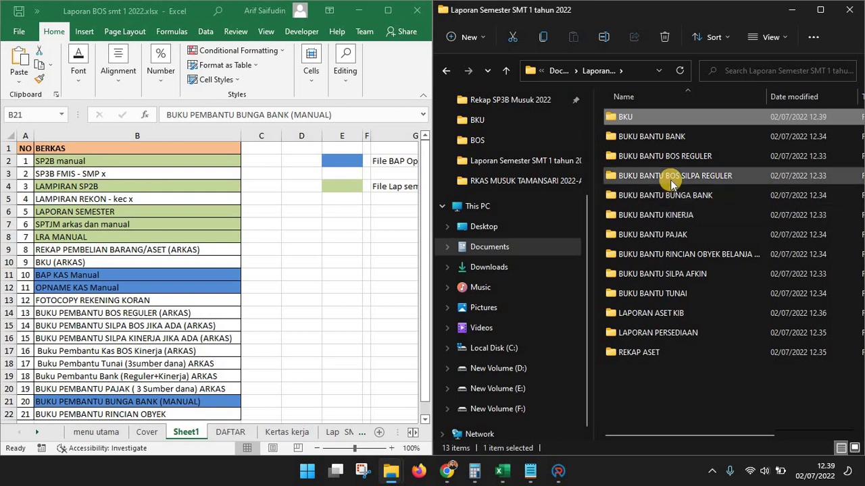
left_click(645, 156)
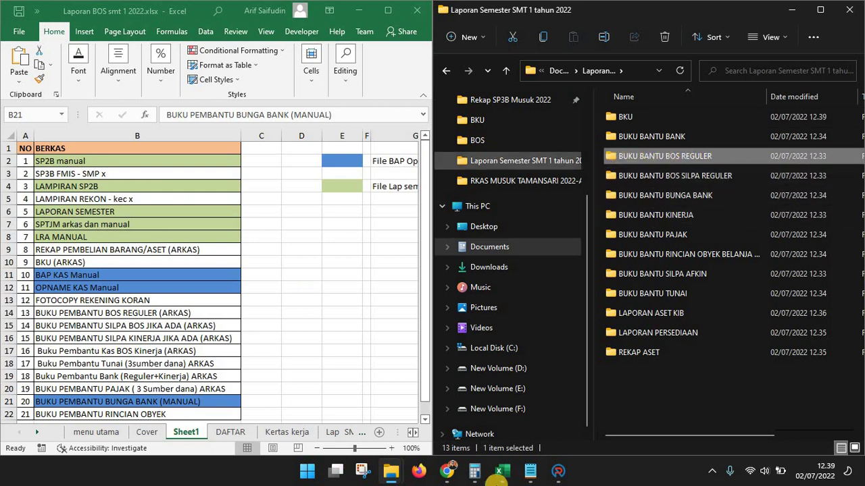
left_click(554, 473)
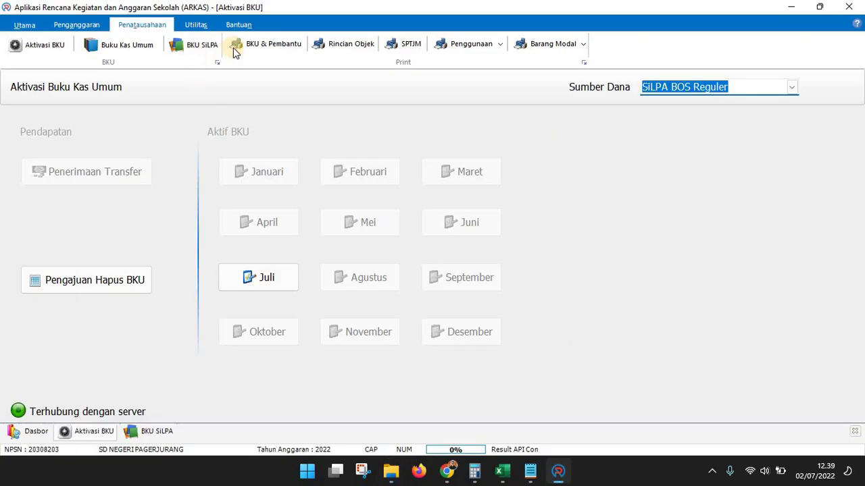
Generate the Januari Buku Kas Umum report with only BOS Reguler funds
left_click(262, 46)
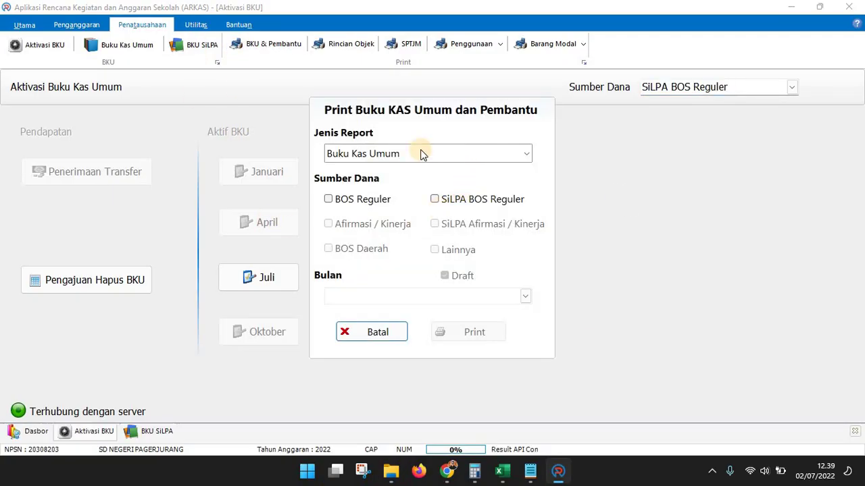
left_click(419, 154)
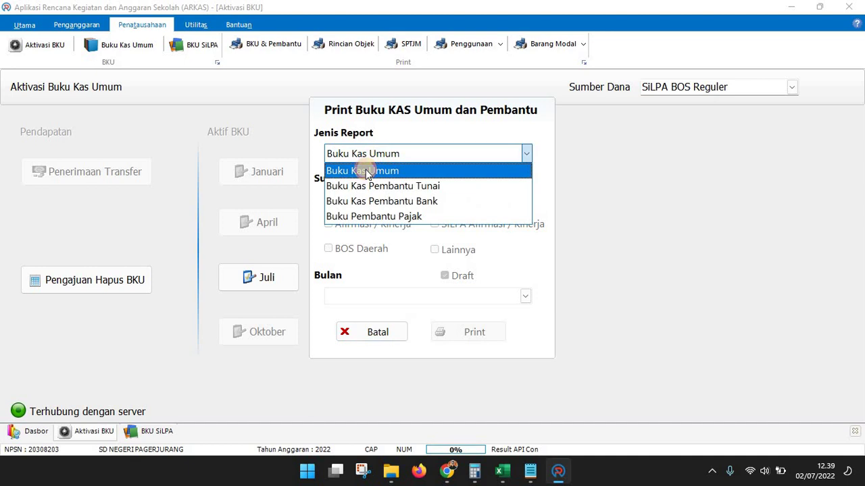
left_click(366, 172)
left_click(337, 201)
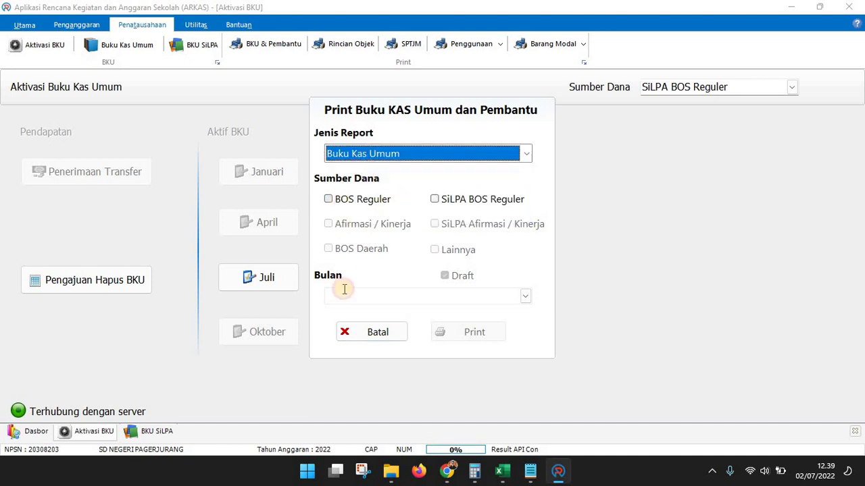
left_click(524, 300)
left_click(374, 327)
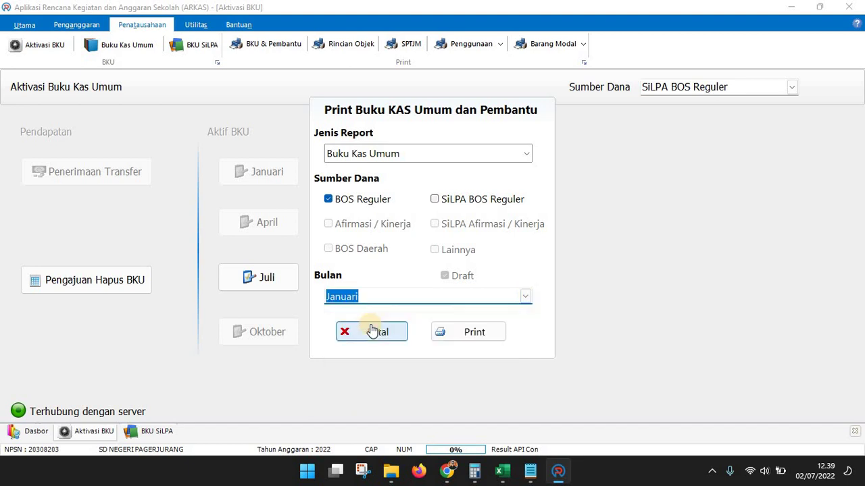
left_click(477, 335)
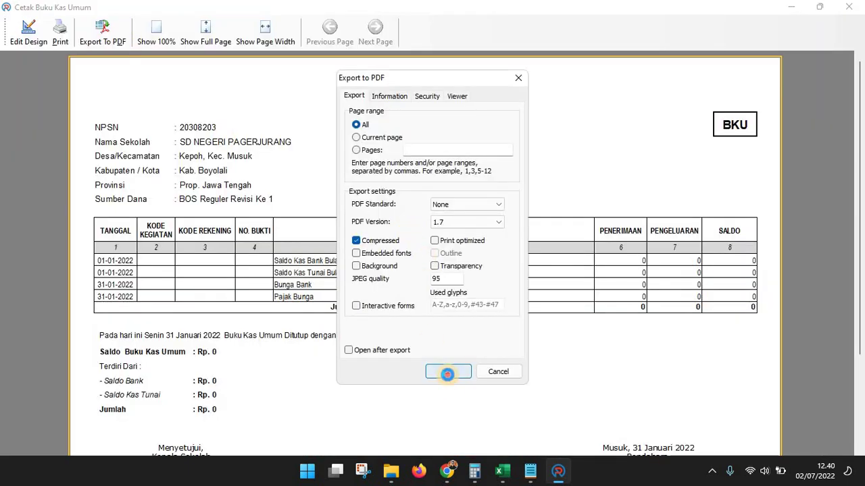
Export it as PDF BANTU REGULER into the BUKU BANTU BOS REGULER folder
left_click(448, 372)
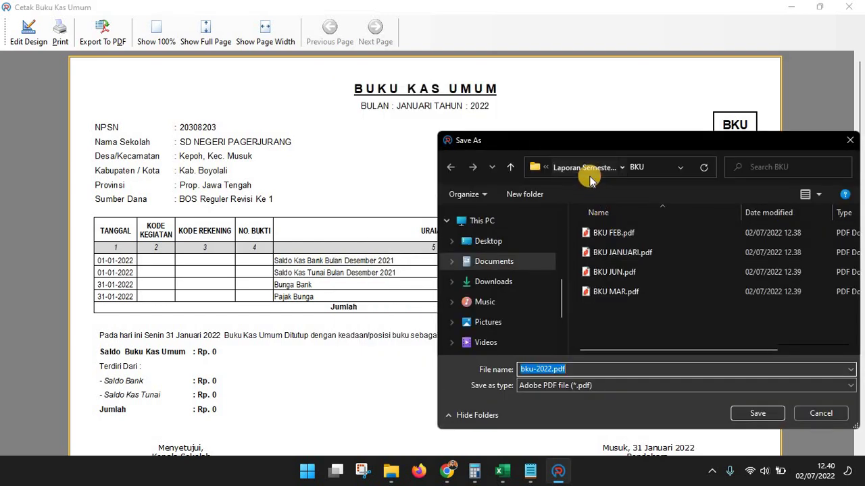
left_click(587, 171)
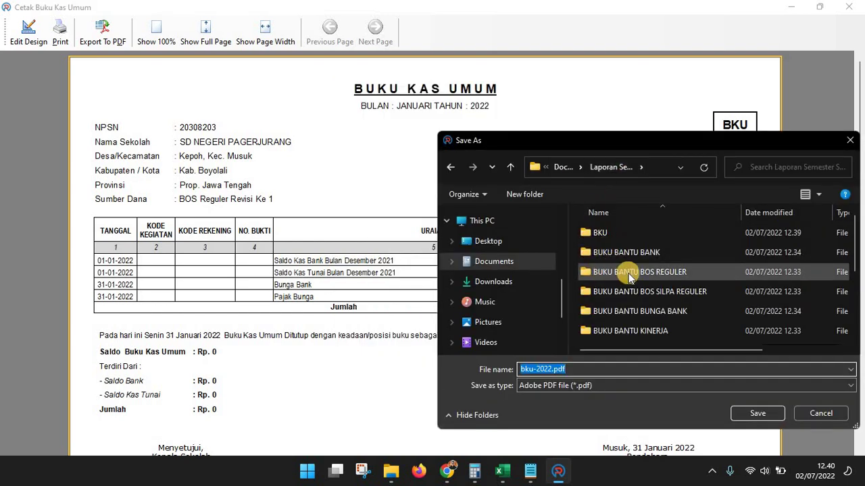
double_click(625, 272)
left_click(577, 370)
double_click(576, 370)
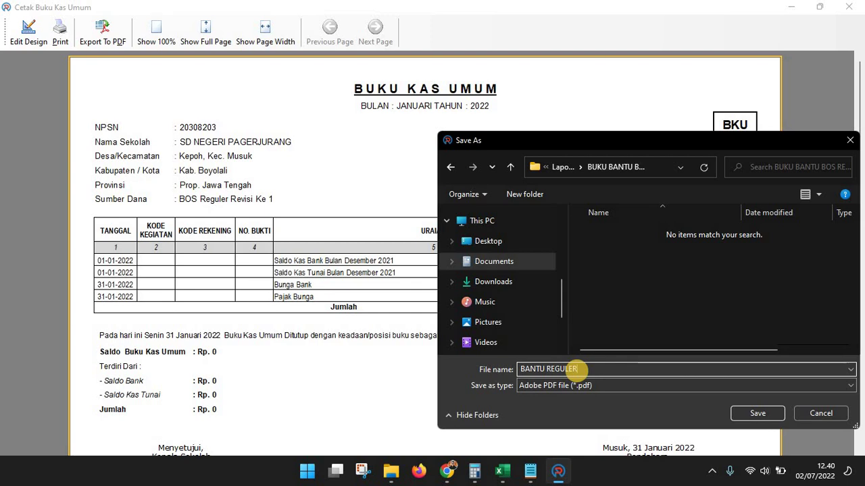
key("Return")
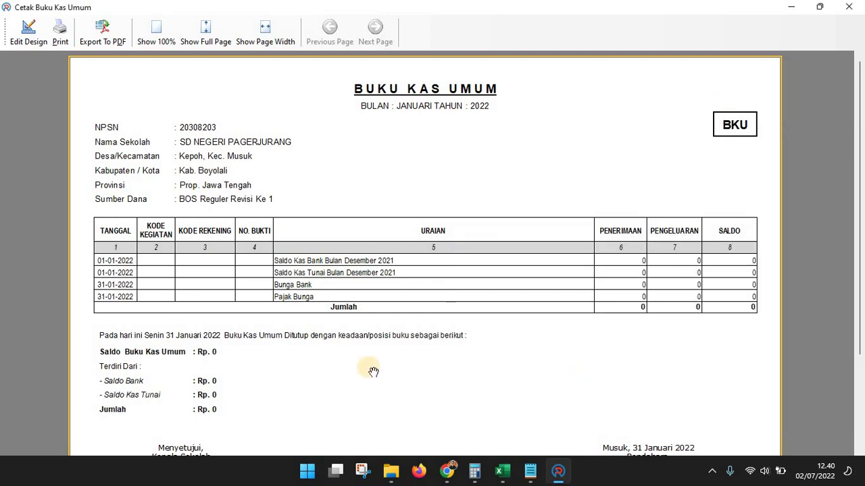
Rename BANTU REGULER.pdf in BUKU BANTU BOS REGULER to BANTU REGULER JAN.pdf, then close the ARKAS preview
mouse_move(390, 471)
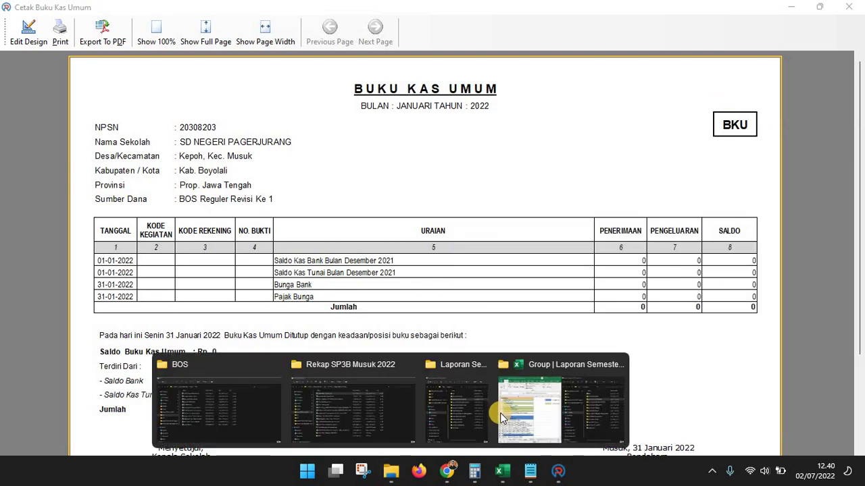
left_click(589, 412)
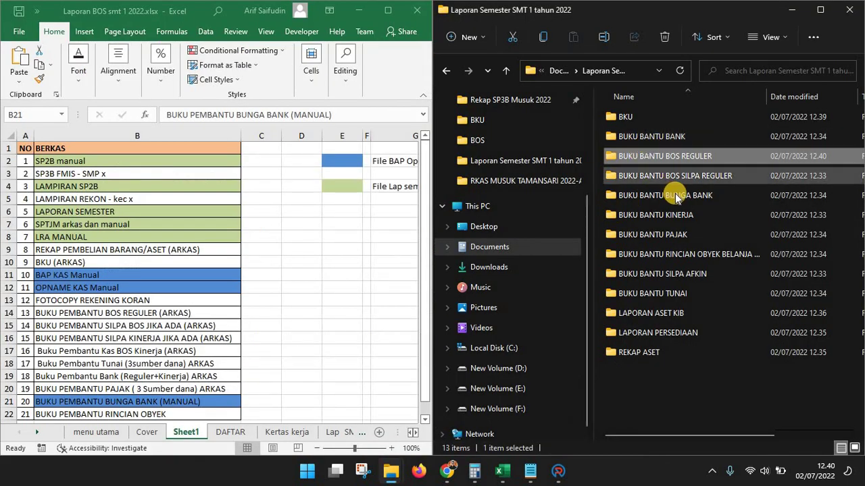
double_click(622, 157)
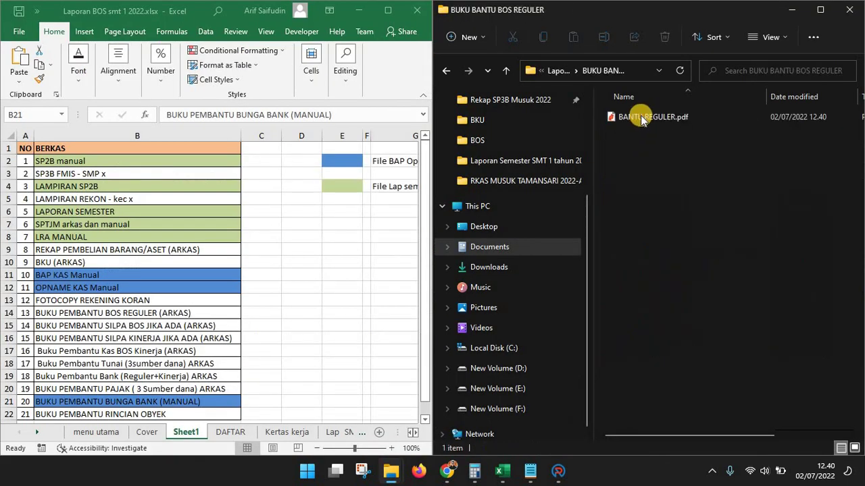
left_click(641, 119)
left_click(640, 116)
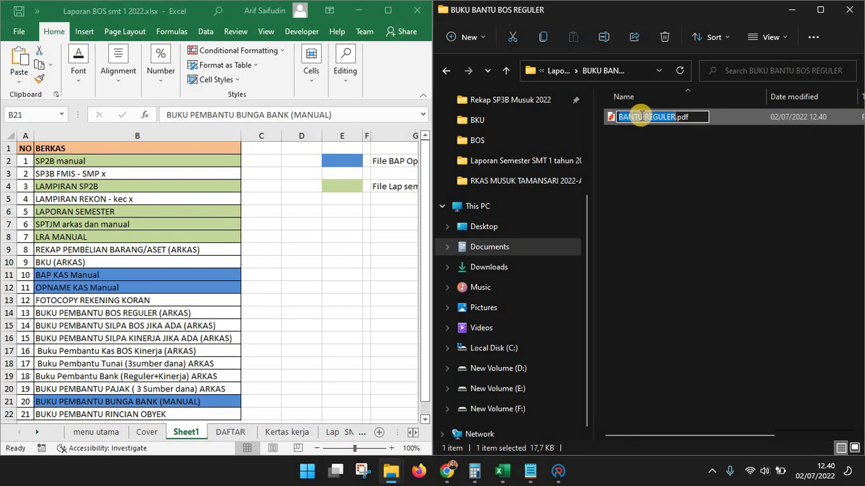
key("Return")
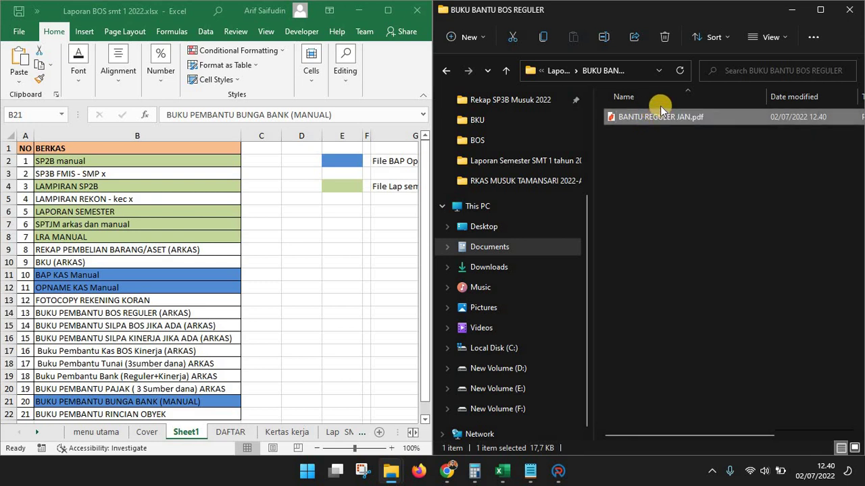
left_click(558, 471)
left_click(849, 8)
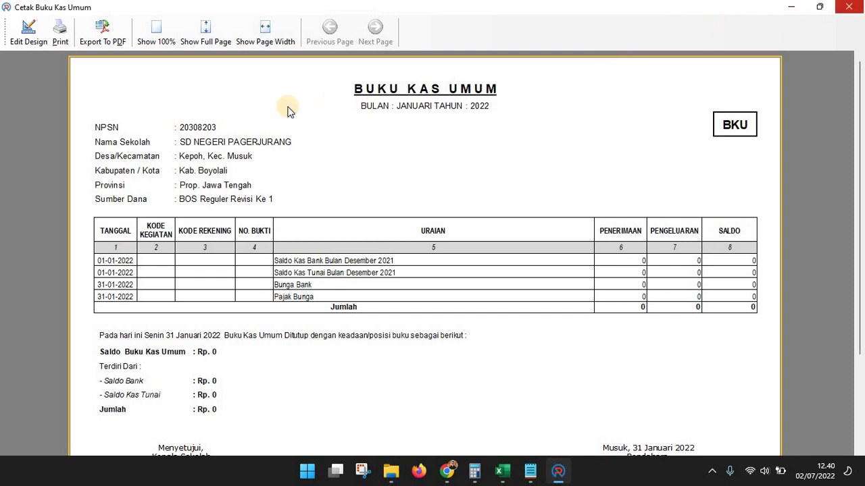
Export the February BOS Reguler cash book to PDF as BANTU REGULER FEB
left_click(267, 44)
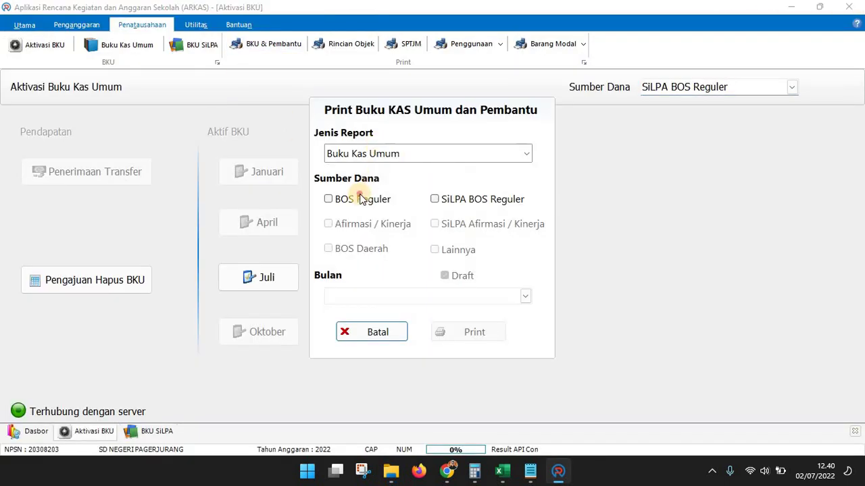
left_click(358, 199)
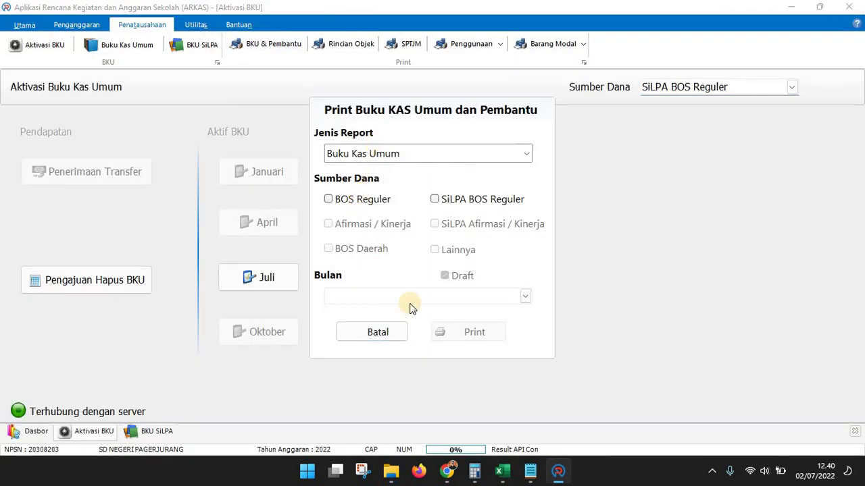
left_click(520, 294)
left_click(386, 341)
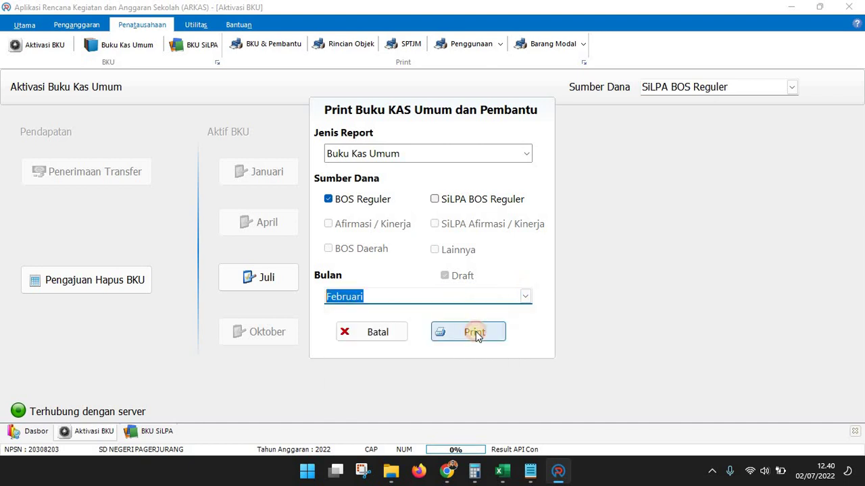
left_click(476, 334)
left_click(102, 31)
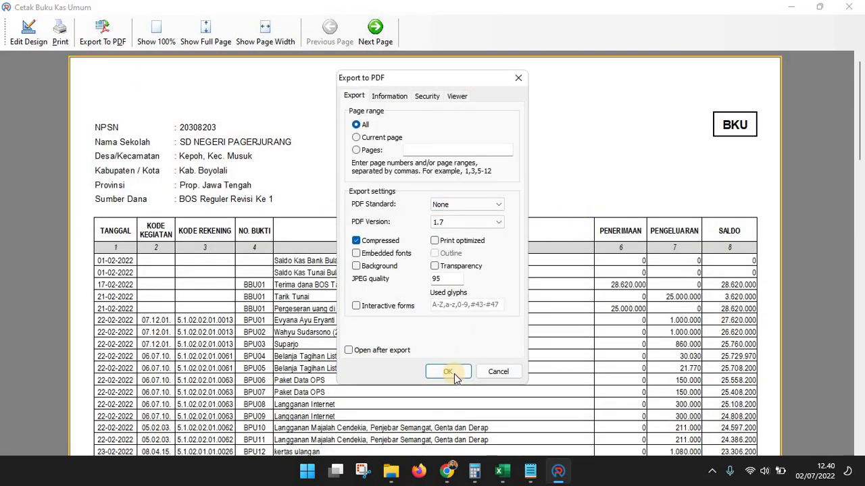
left_click(449, 372)
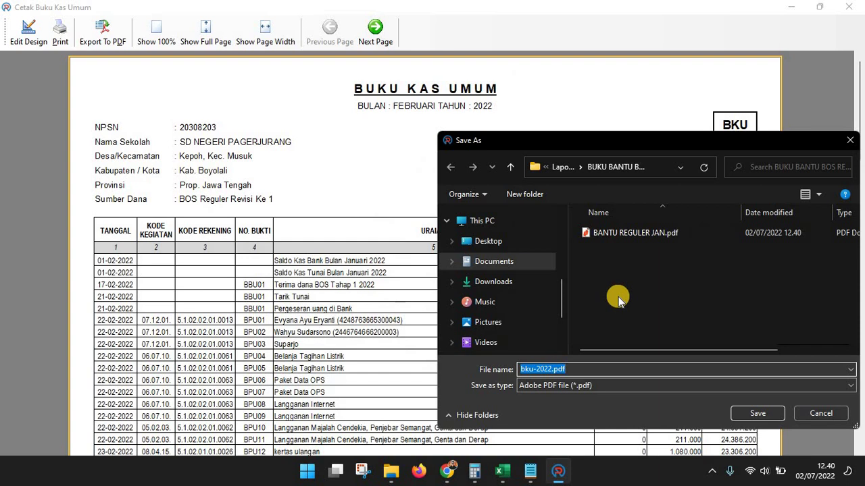
type("BANTU REGULER")
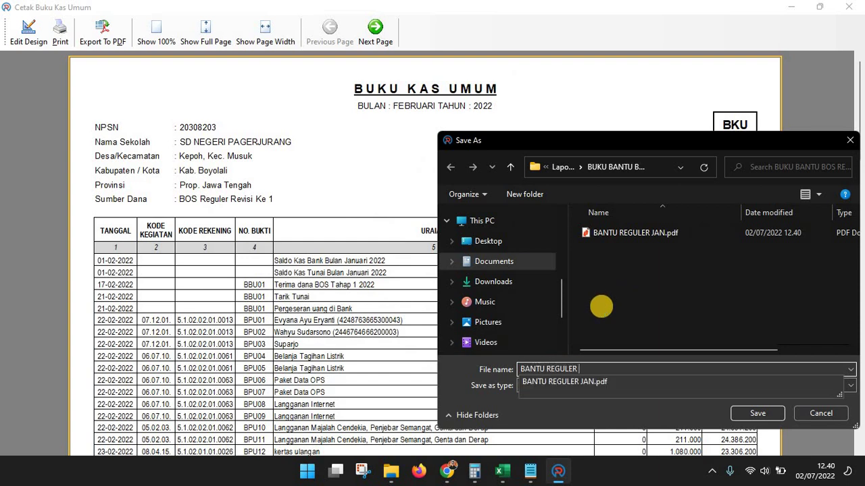
type(" FEB")
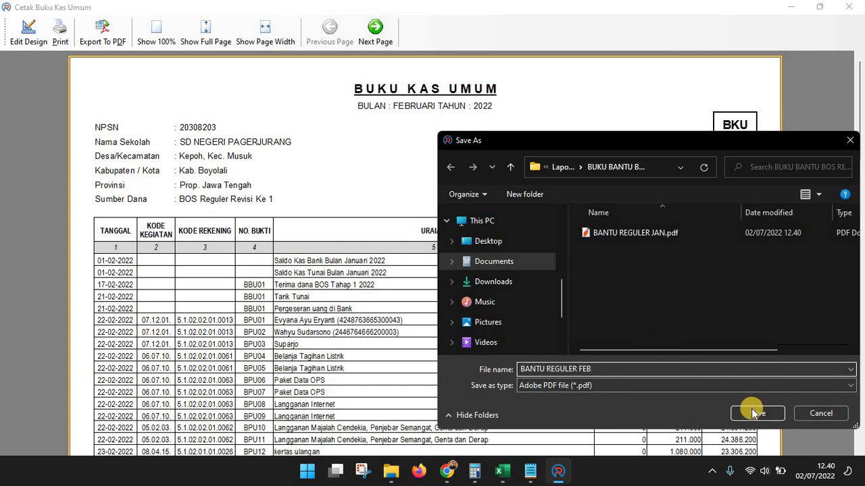
left_click(753, 411)
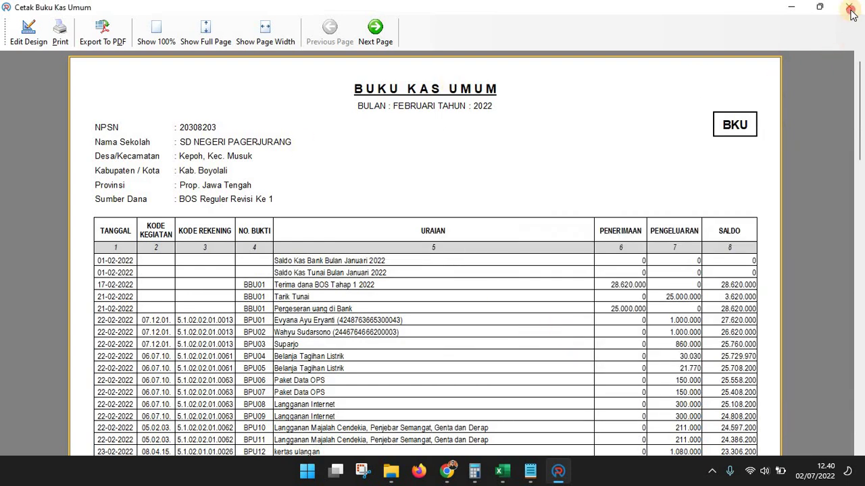
left_click(849, 8)
Export the June BOS Reguler cash book to PDF as BANTU REGULER JUNI
left_click(268, 45)
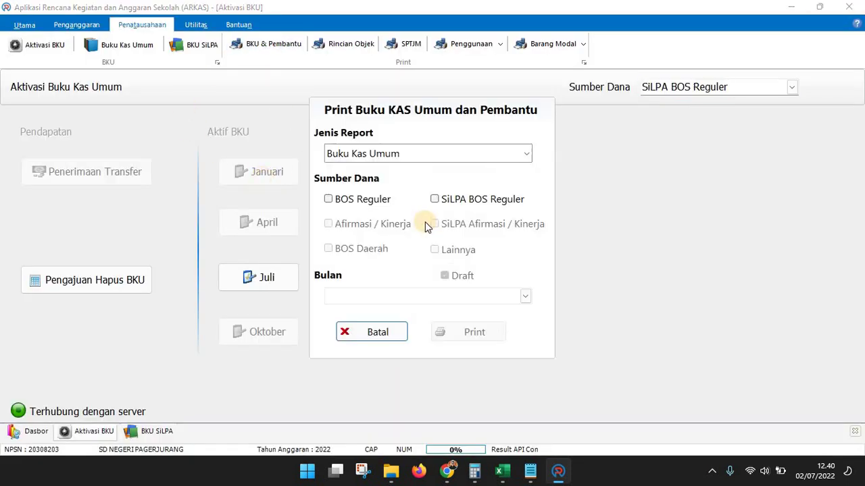
left_click(358, 200)
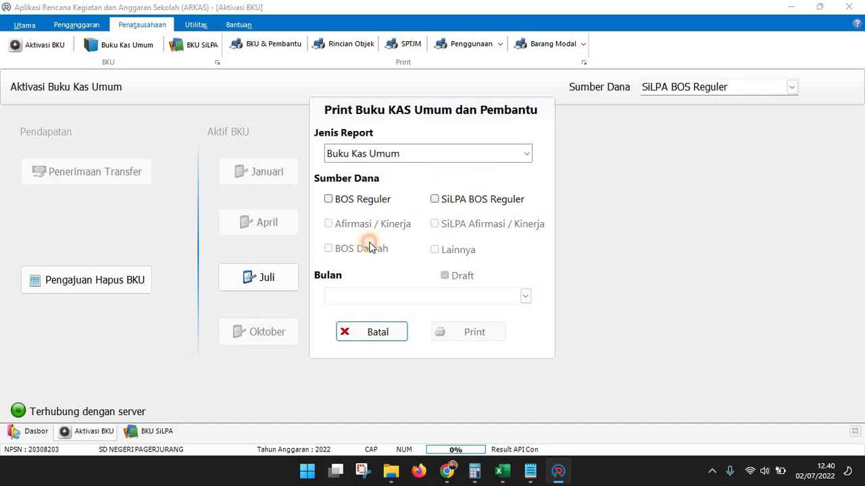
left_click(478, 294)
left_click(374, 400)
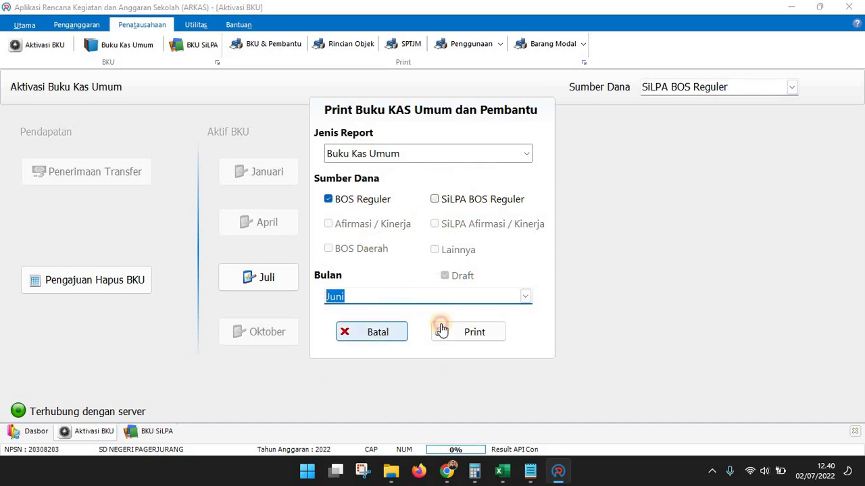
left_click(441, 331)
left_click(102, 32)
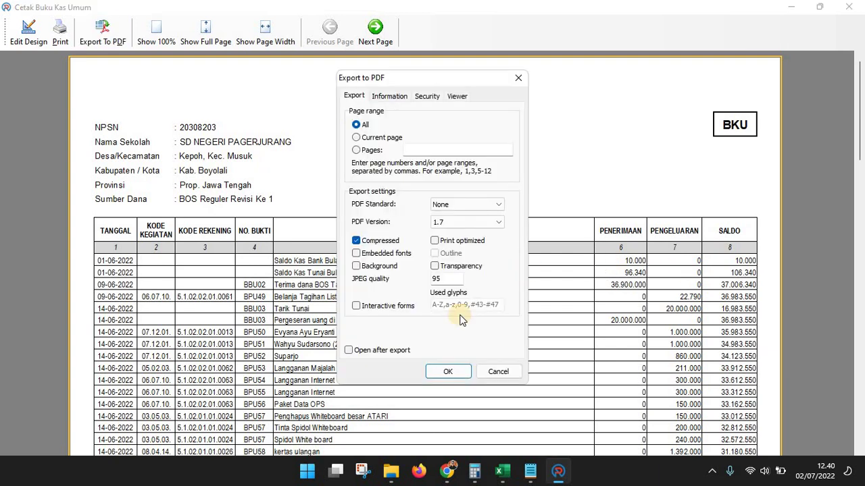
left_click(447, 372)
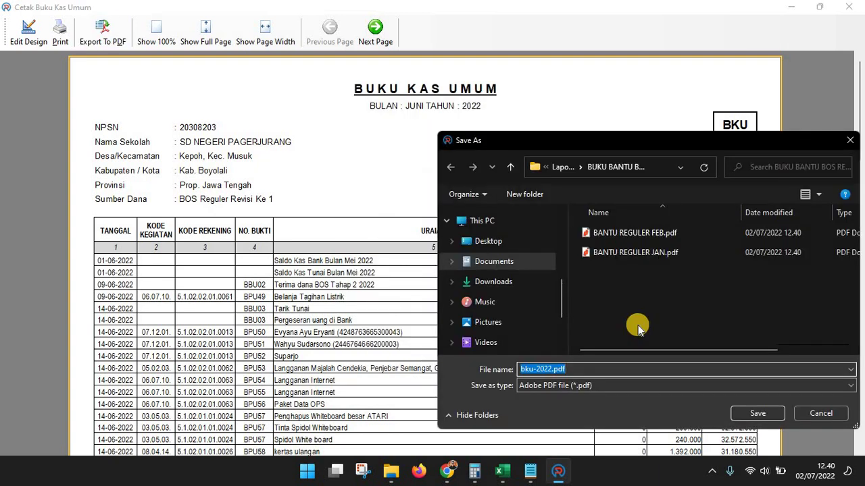
type("BANTU REGU")
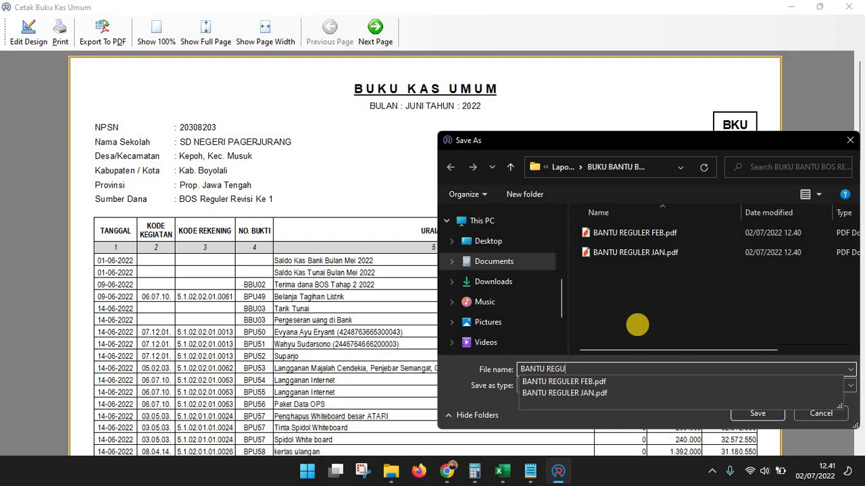
type("LER JUNI")
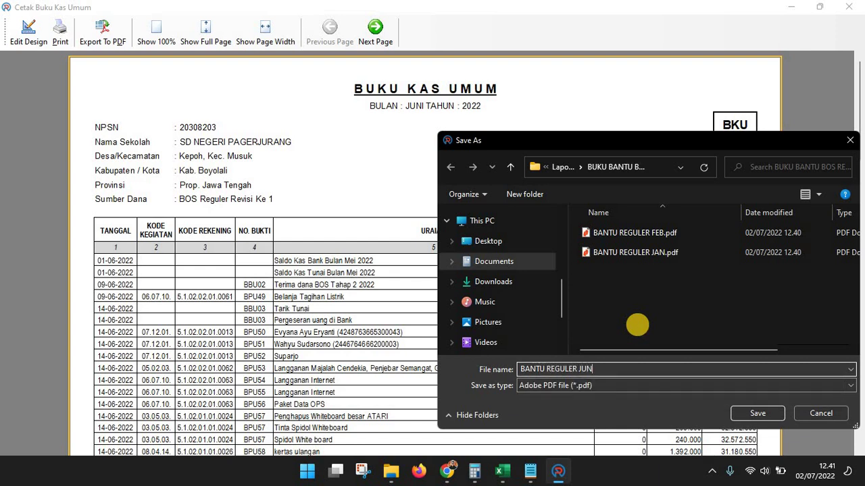
key("Return")
left_click(850, 8)
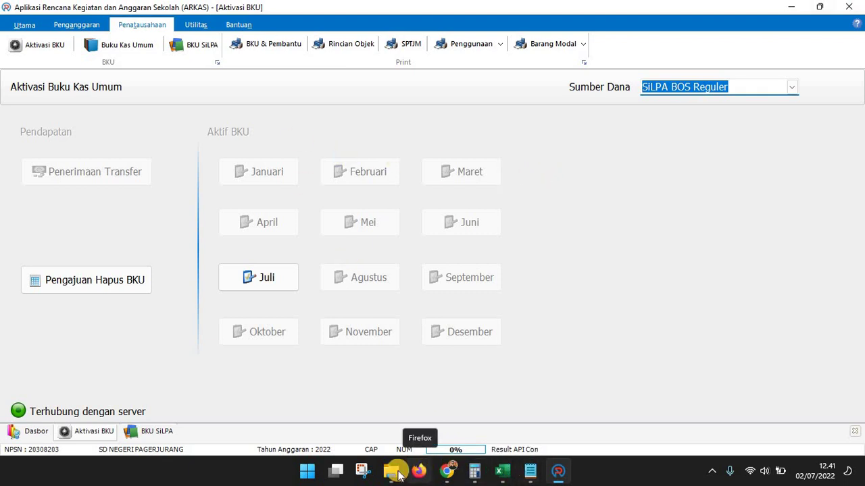
mouse_move(543, 415)
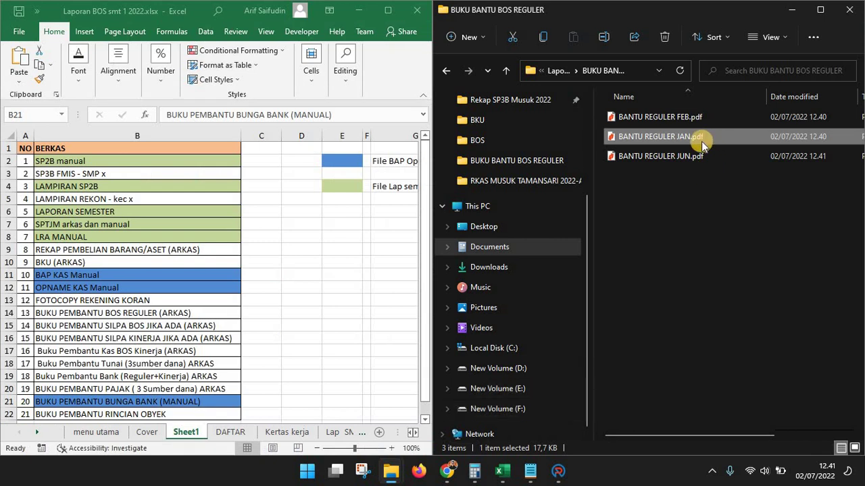
left_click(558, 70)
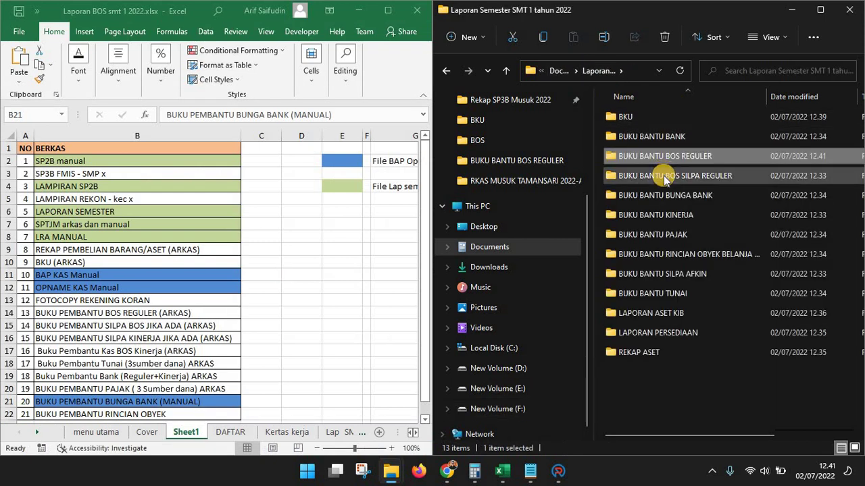
left_click(567, 476)
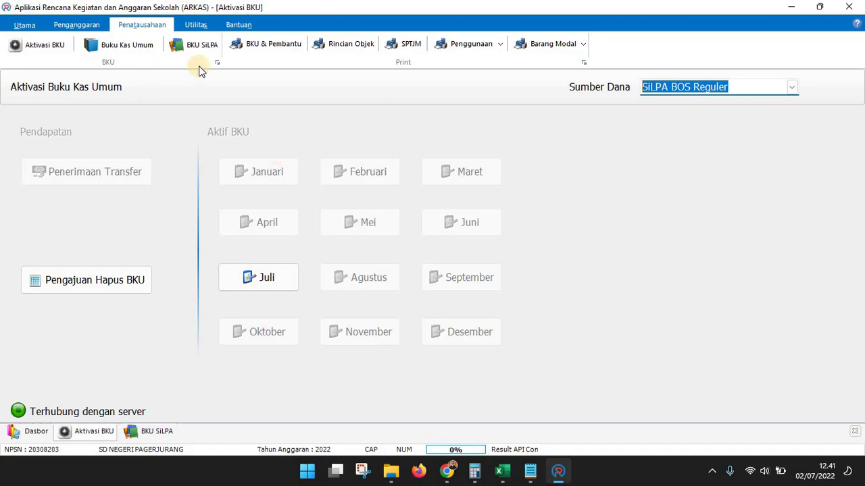
Export the January SiLPA BOS Reguler cash book to PDF as BANTU SILPA REG JAN
left_click(273, 44)
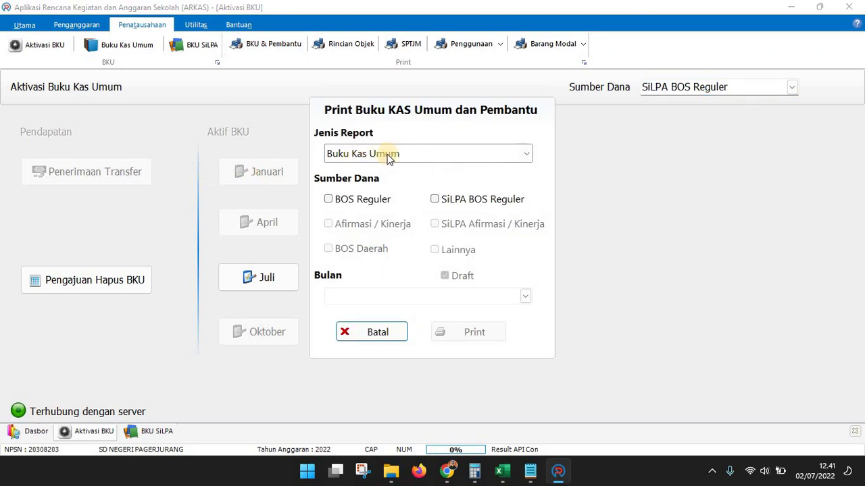
left_click(523, 298)
left_click(362, 328)
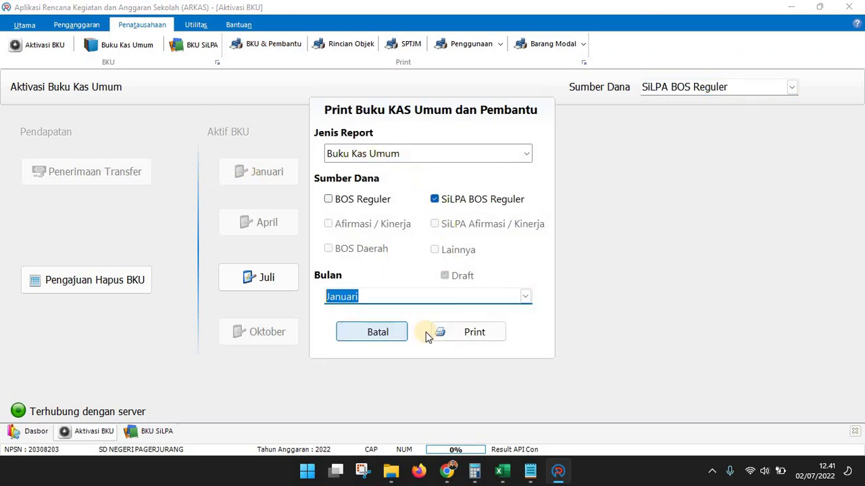
left_click(443, 334)
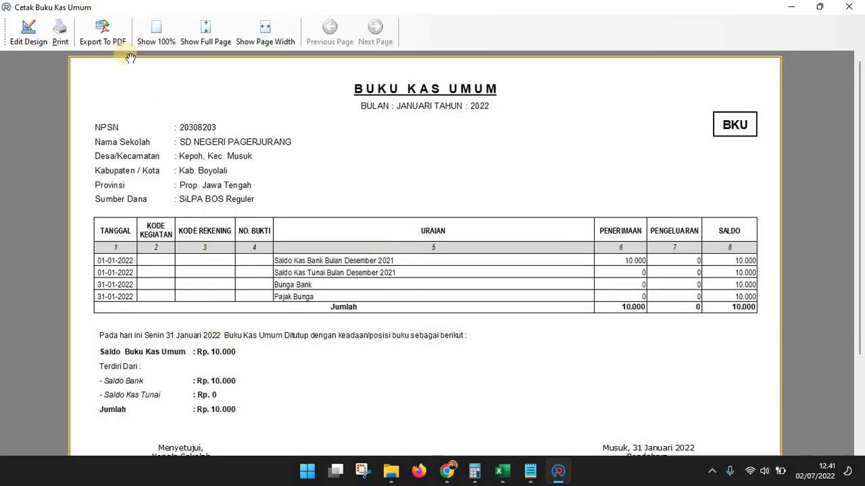
left_click(103, 32)
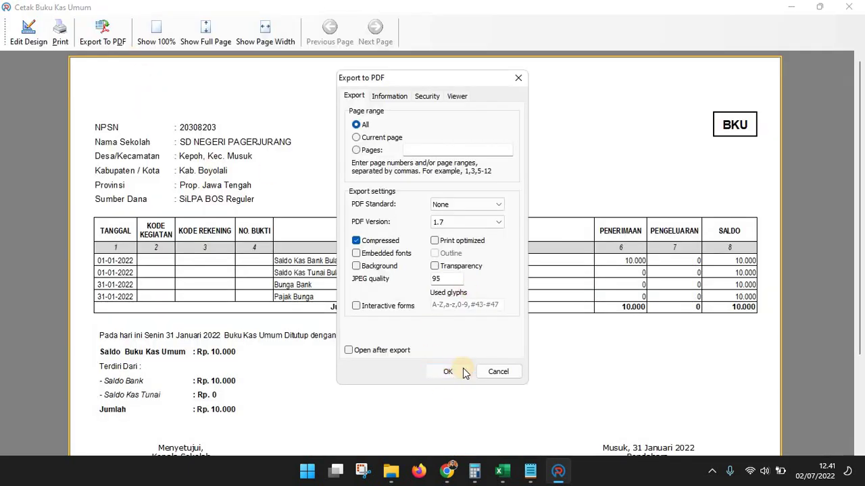
left_click(446, 372)
type("BANTU")
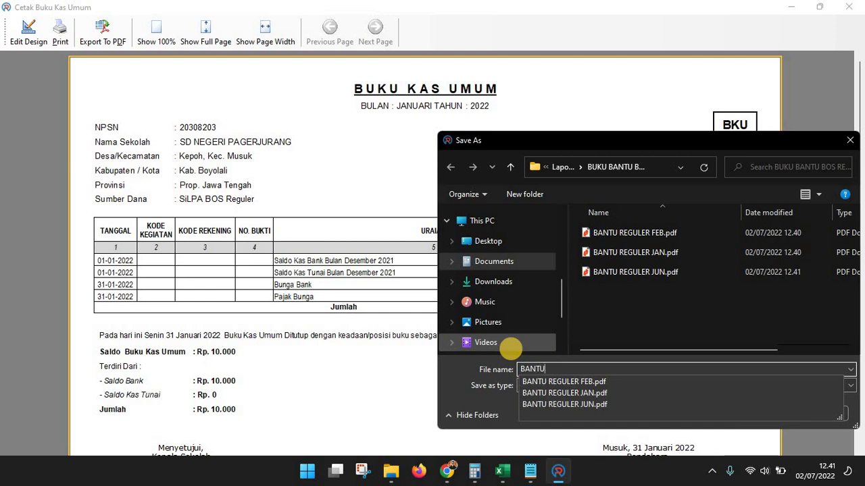
type(" SILPA REG JAN")
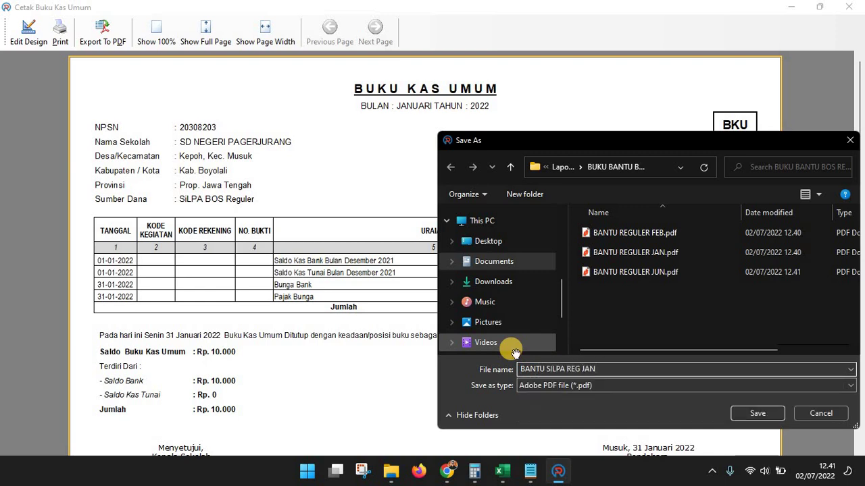
key("Return")
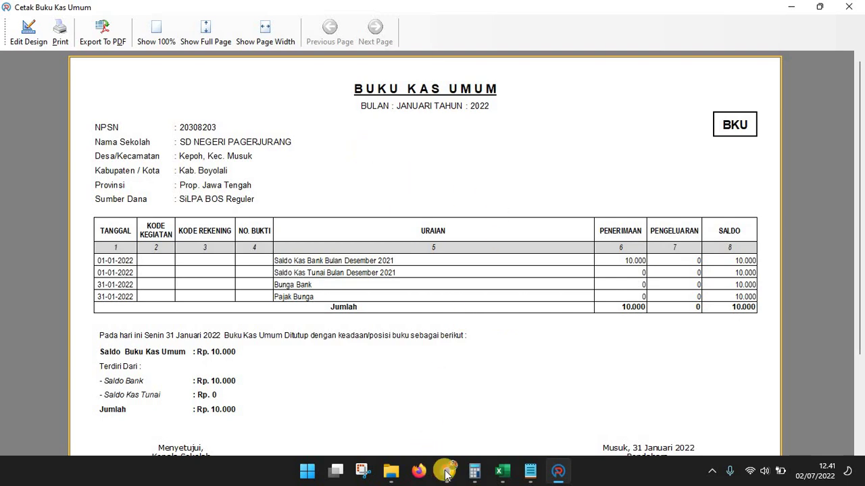
left_click(391, 470)
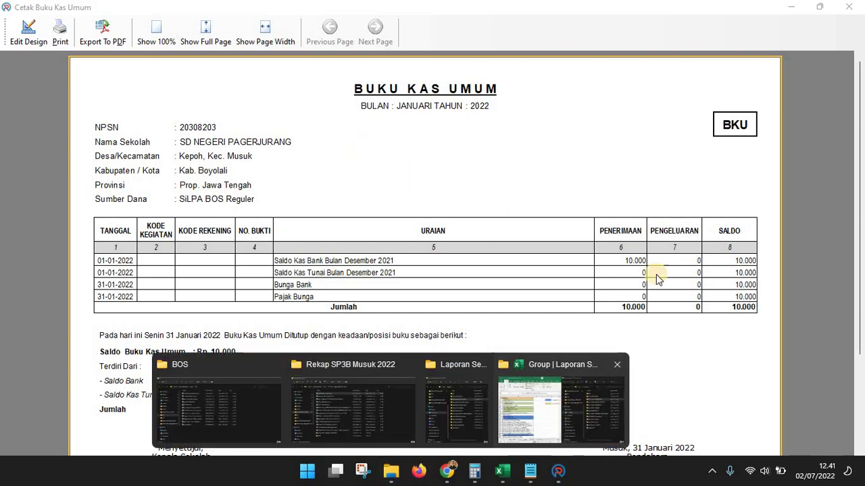
Move BANTU SILPA REG JAN.pdf from BUKU BANTU BOS REGULER into the BUKU BANTU BOS SILPA REGULER folder
left_click(562, 405)
double_click(688, 155)
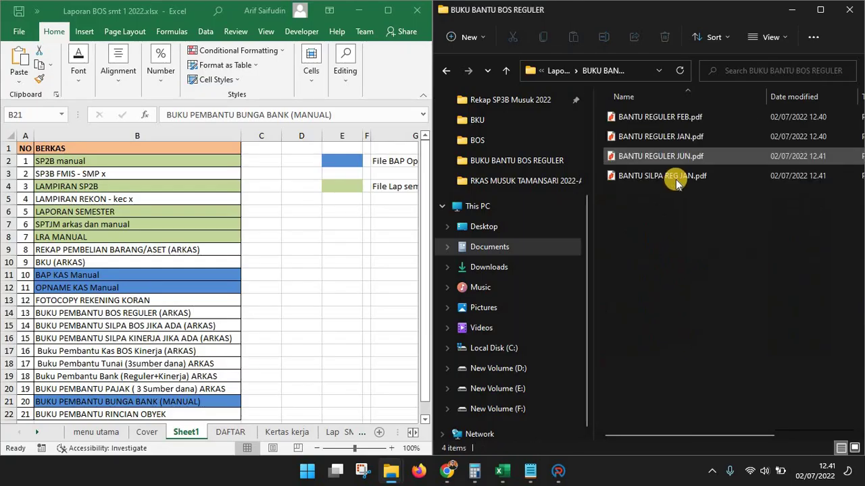
left_click(679, 177)
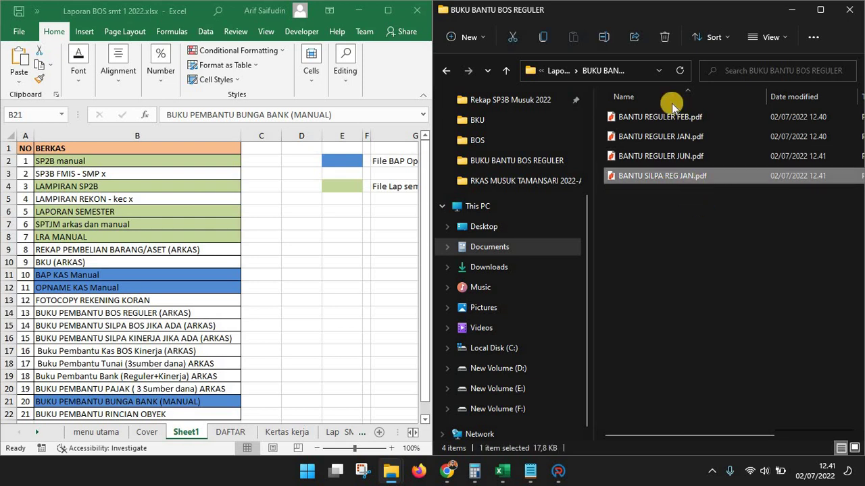
left_click(558, 70)
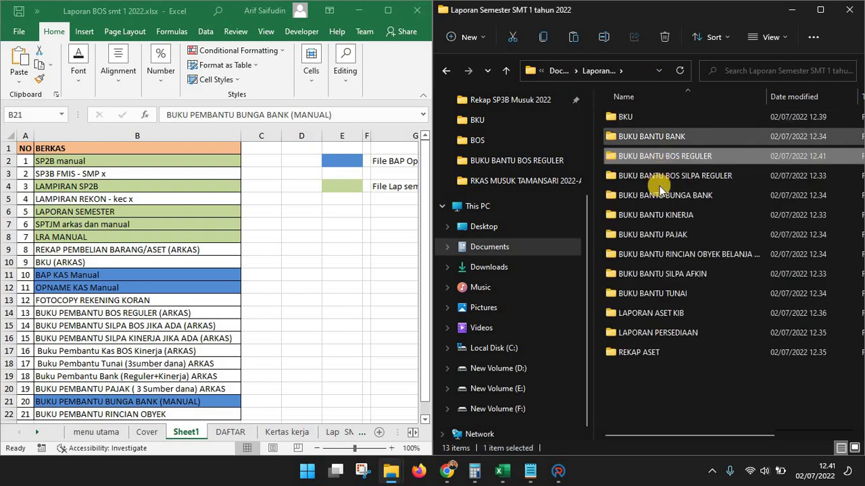
left_click(653, 181)
double_click(653, 177)
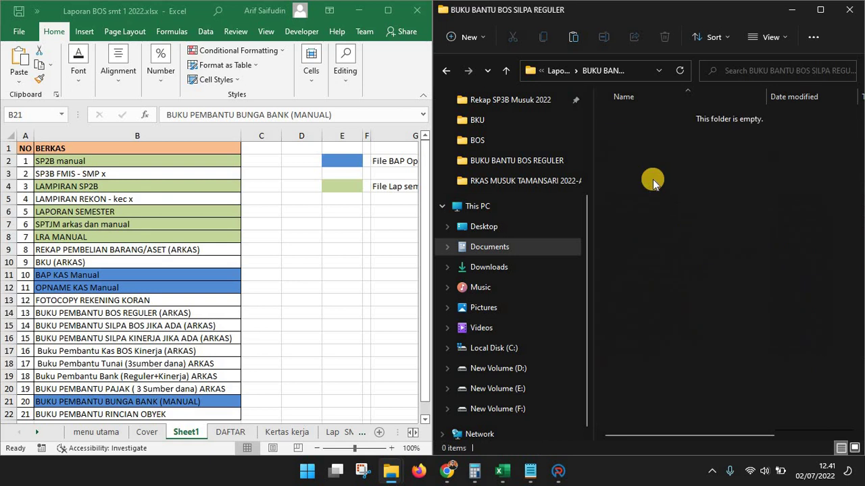
left_click(558, 471)
left_click(848, 7)
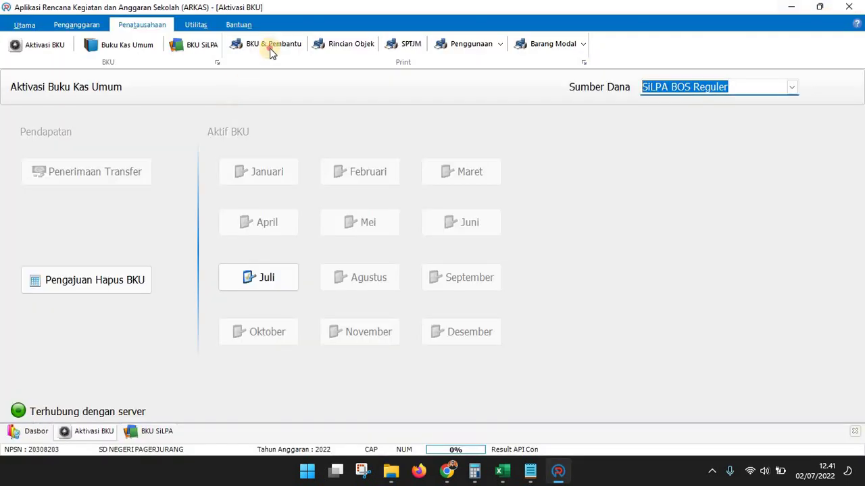
Export the February SiLPA BOS Reguler cash book as BANTU SILPA REG FEB.pdf into the BUKU BANTU BOS SILPA REGULER folder
left_click(434, 199)
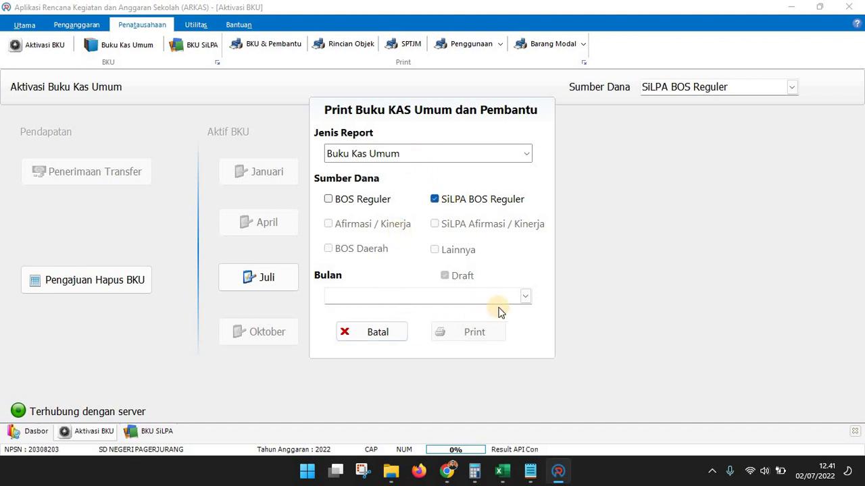
left_click(522, 297)
left_click(440, 340)
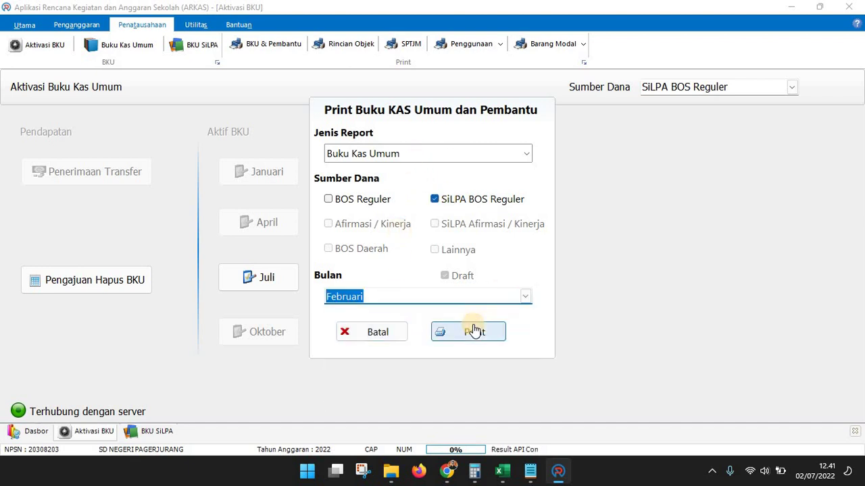
left_click(474, 332)
left_click(102, 31)
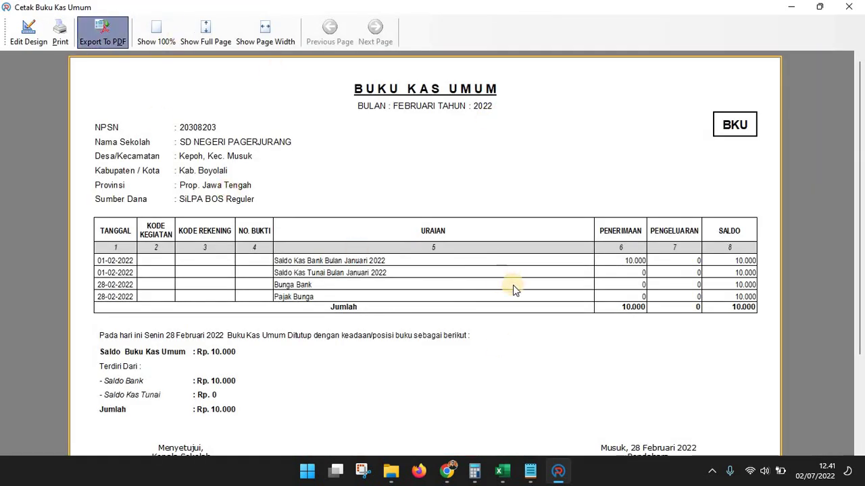
left_click(446, 373)
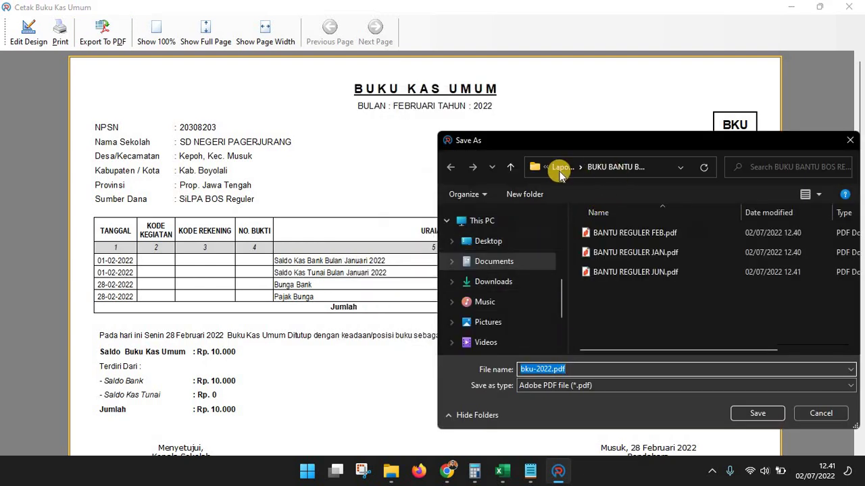
left_click(561, 168)
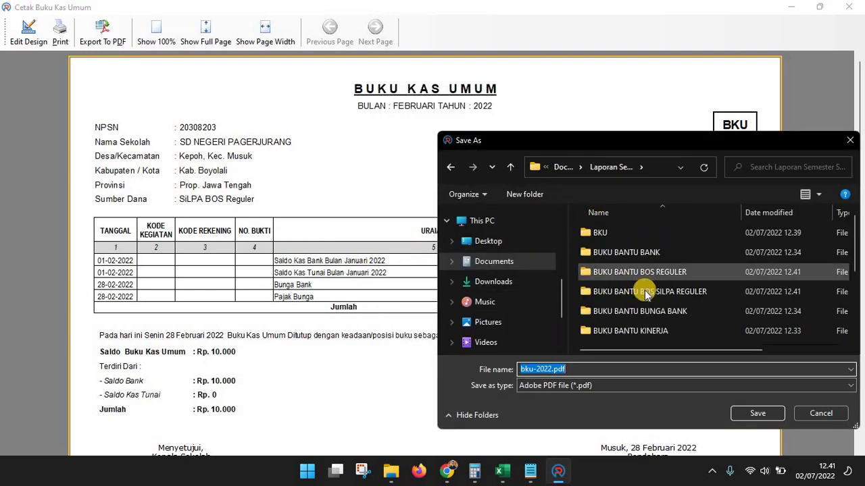
double_click(646, 292)
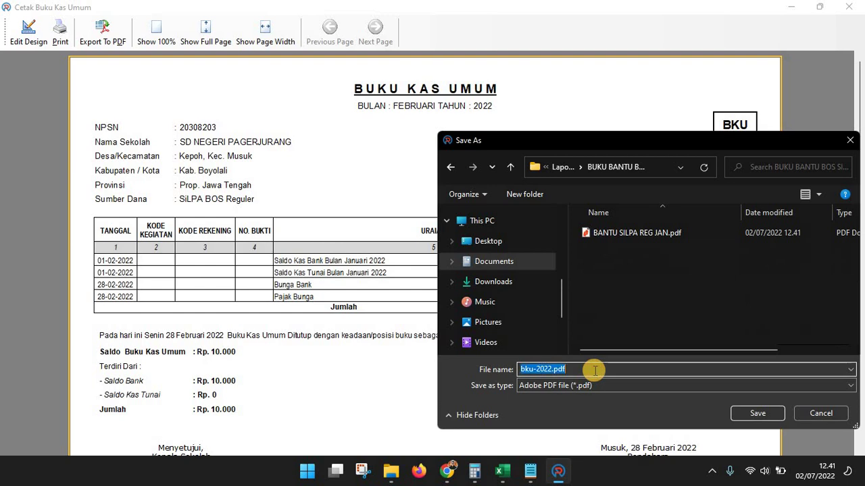
type("BANTU SIL")
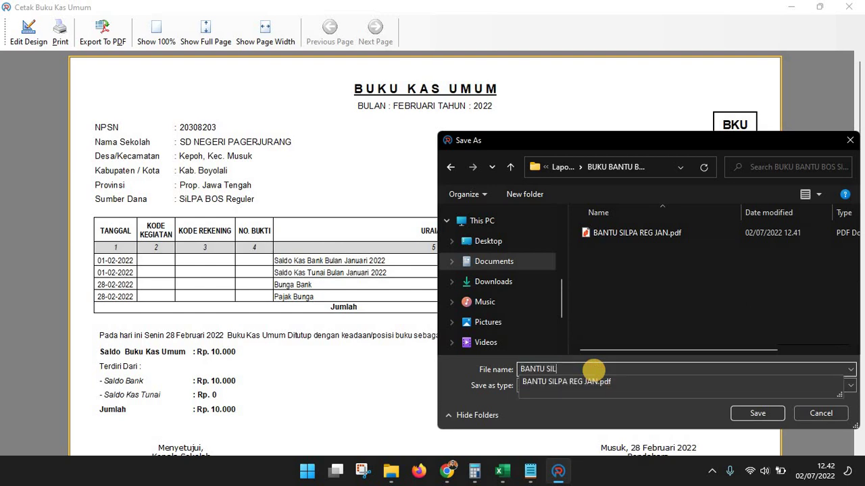
type("PA REG F")
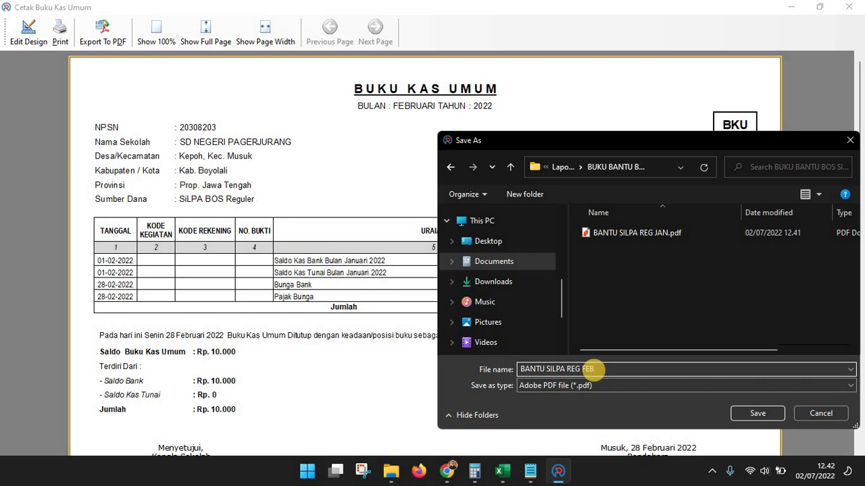
type("EB")
key("Return")
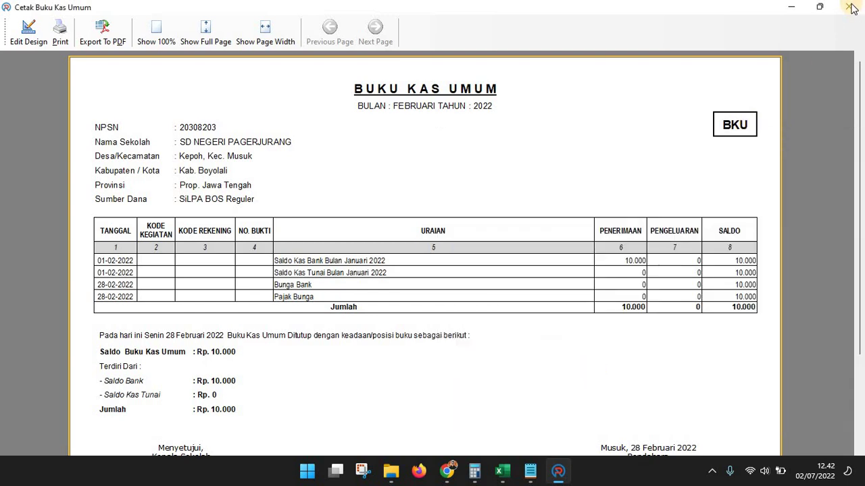
left_click(849, 7)
Export the June SiLPA BOS Reguler cash book to PDF as BANTU SILPA REG JUN
left_click(274, 49)
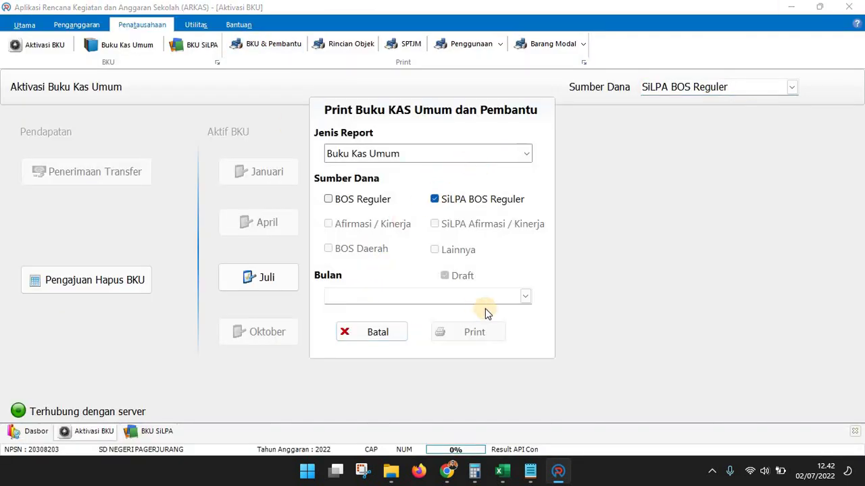
left_click(524, 297)
left_click(372, 397)
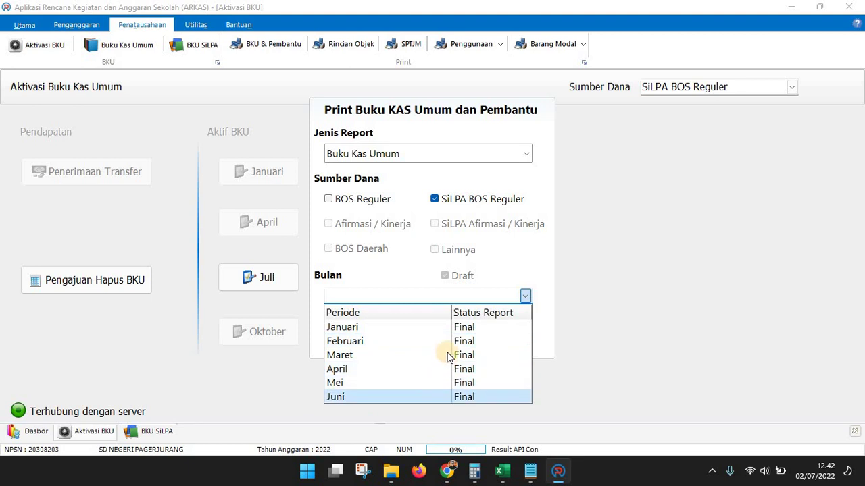
left_click(473, 331)
left_click(101, 35)
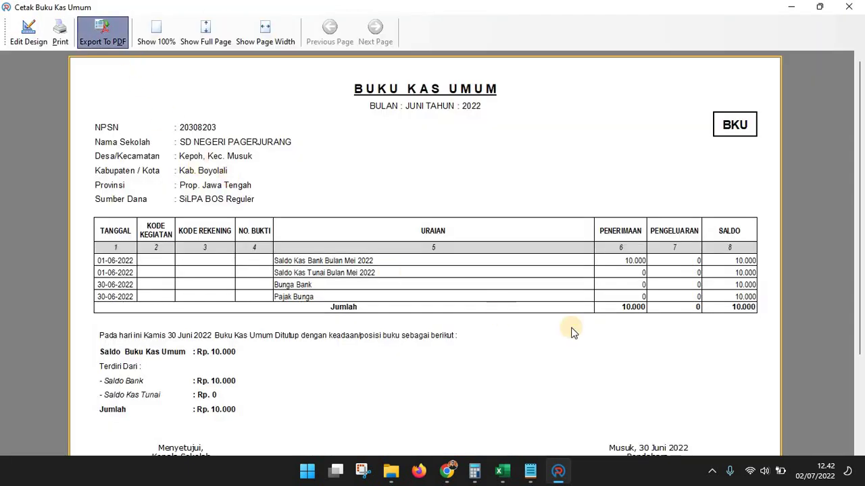
left_click(448, 372)
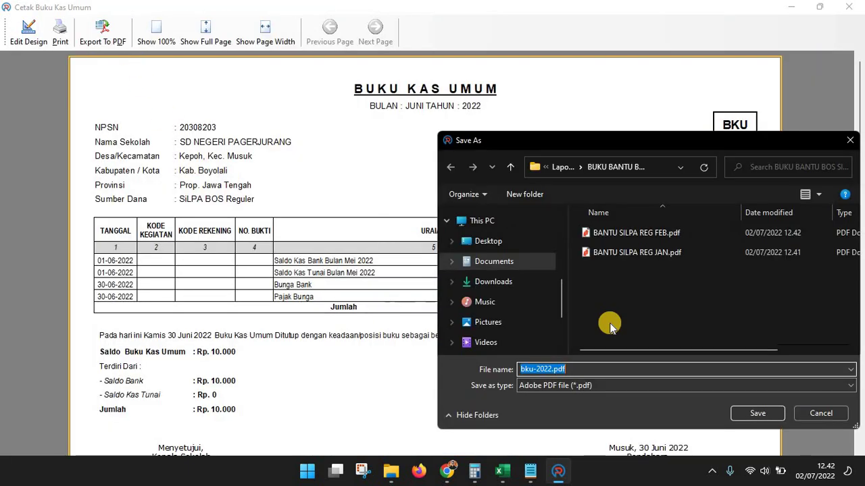
type("BANTU SUL")
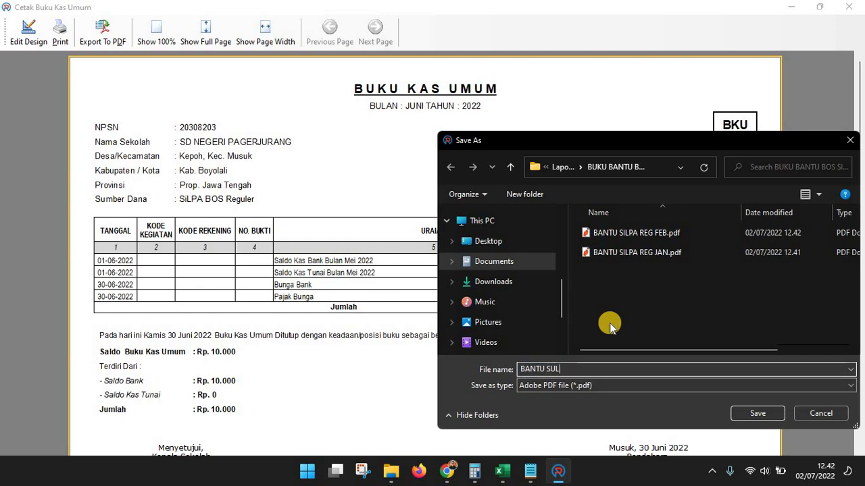
key("BackSpace")
key("BackSpace")
key("BackSpace")
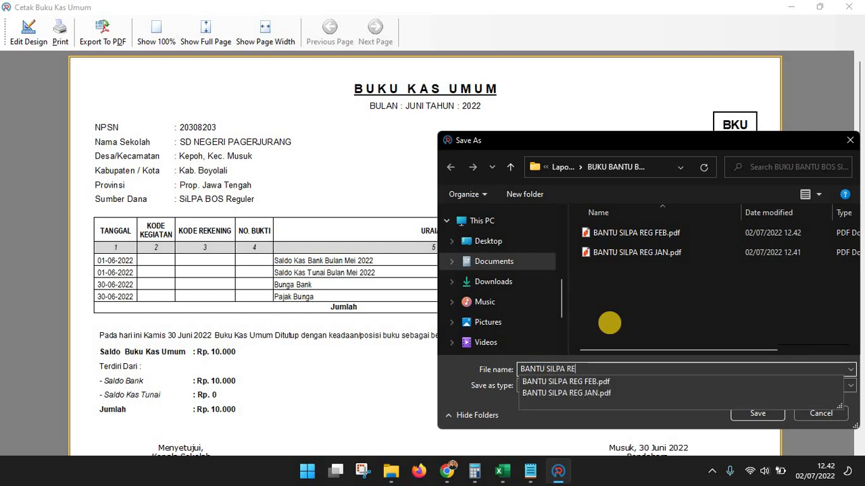
type("SILPA REG ")
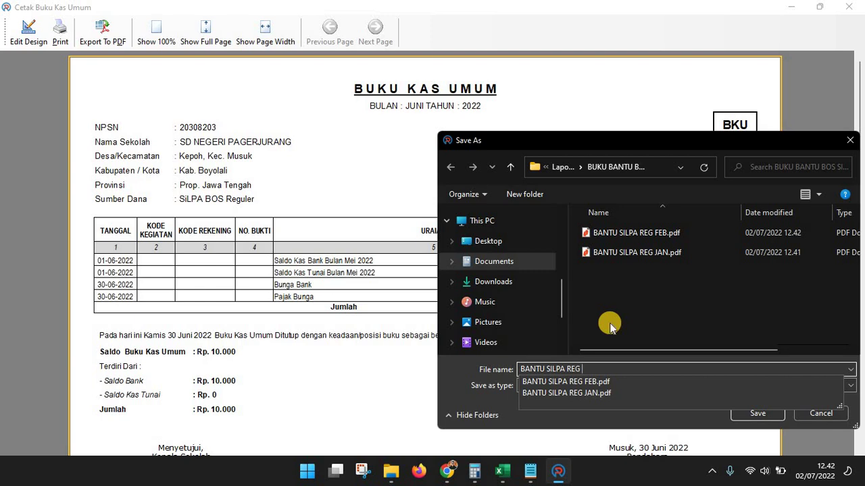
type("JUN")
key("Return")
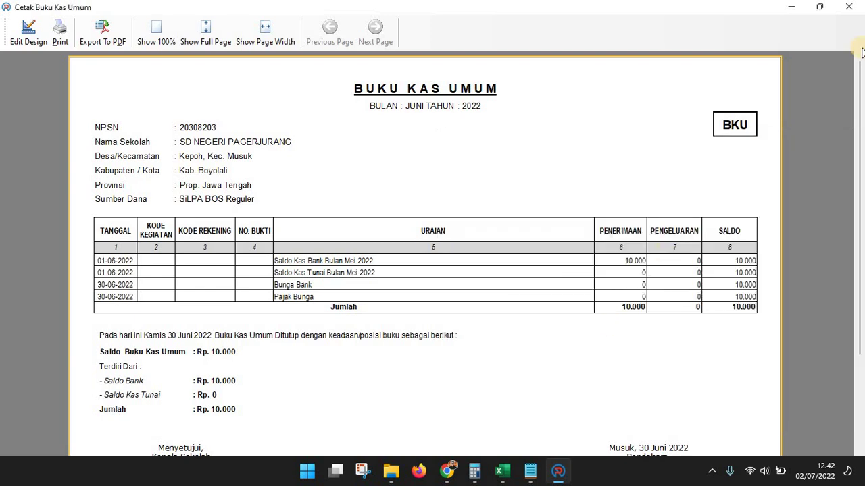
left_click(842, 8)
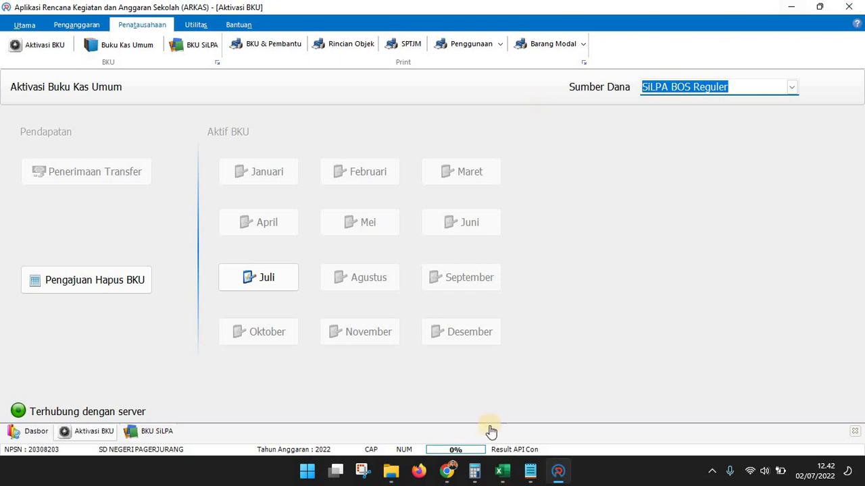
Check that BUKU BANTU BOS SILPA REGULER holds the JAN, FEB and JUN PDFs, then reopen ARKAS's cash book print options
mouse_move(391, 471)
left_click(560, 416)
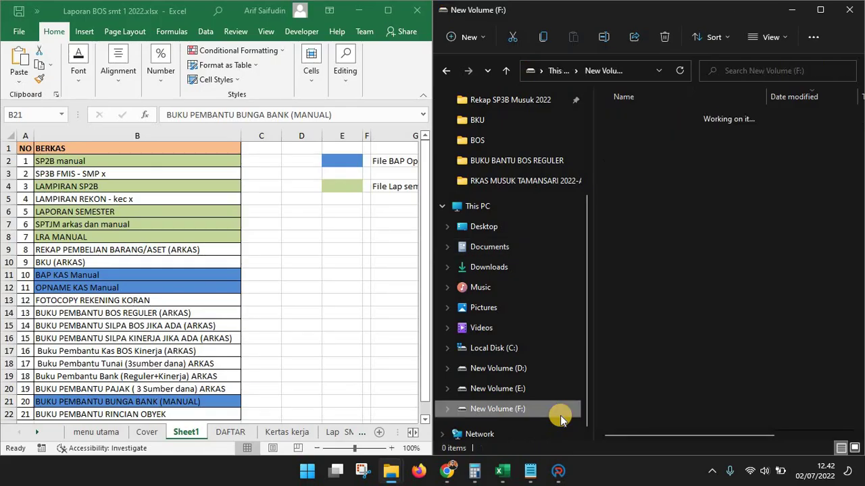
left_click(447, 71)
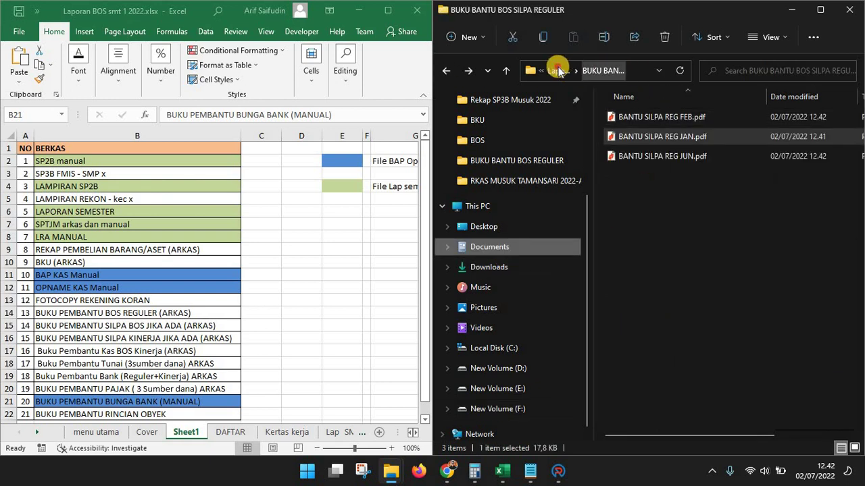
left_click(558, 71)
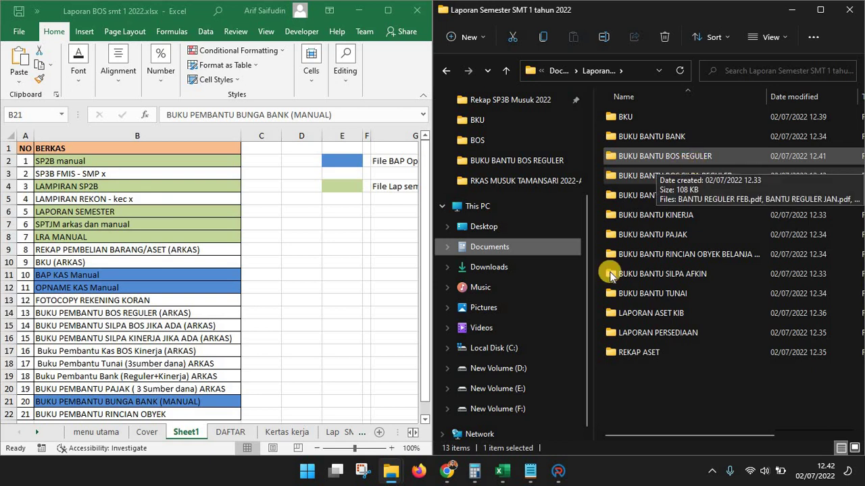
left_click(559, 470)
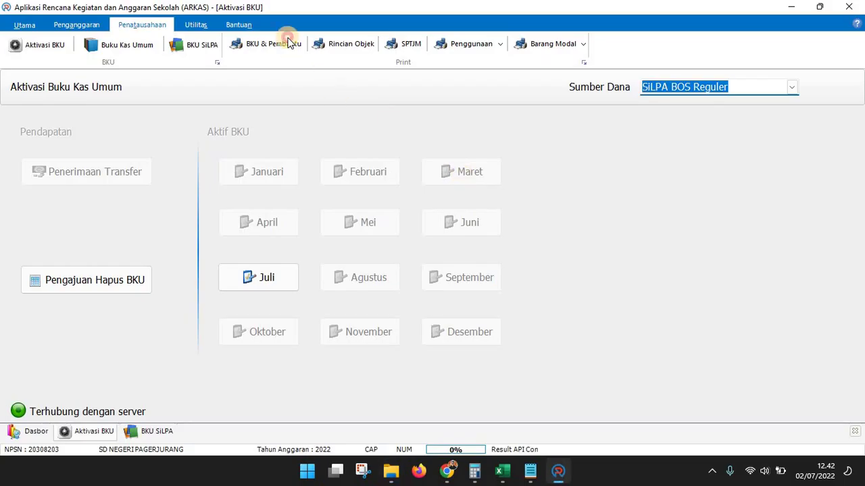
left_click(289, 43)
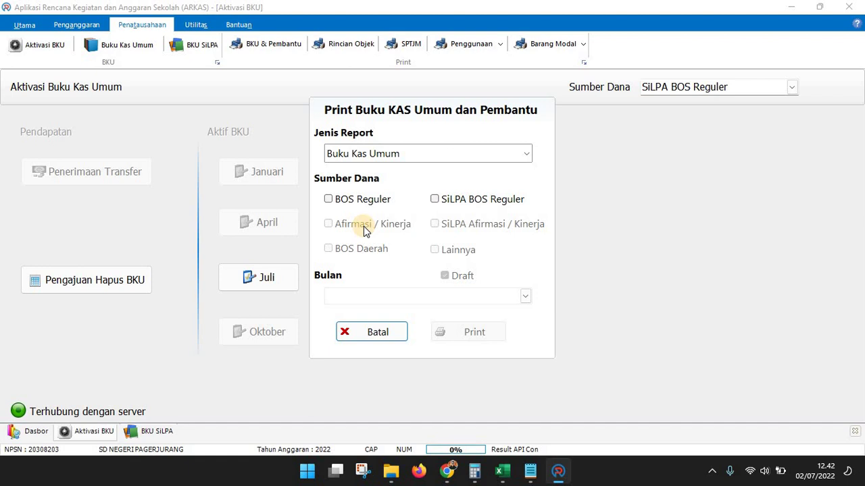
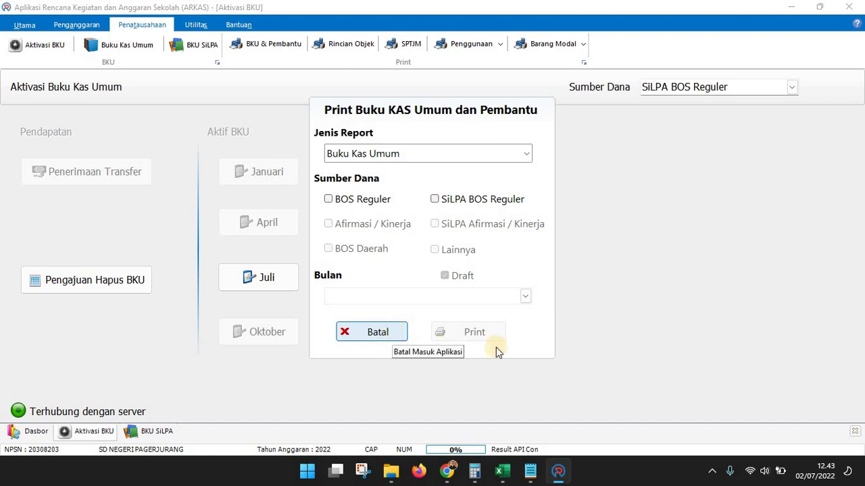
Set the report type to Buku Kas Pembantu Tunai and review the matching Excel checklist entries
left_click(526, 154)
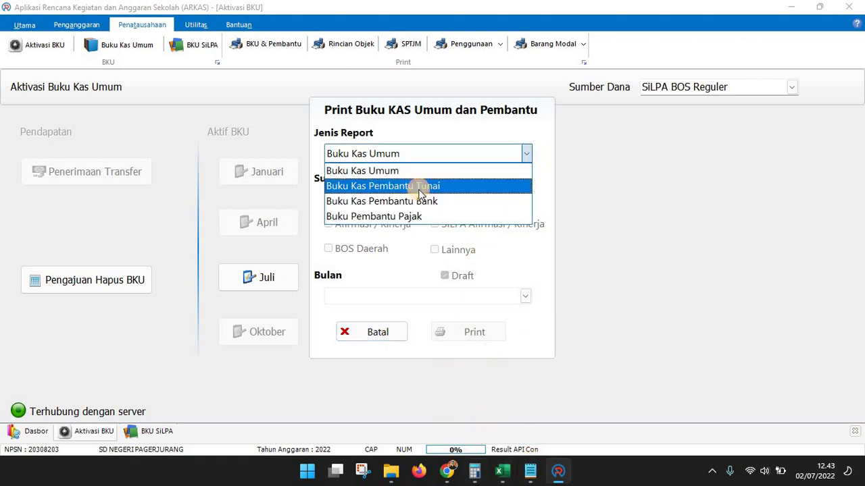
left_click(419, 191)
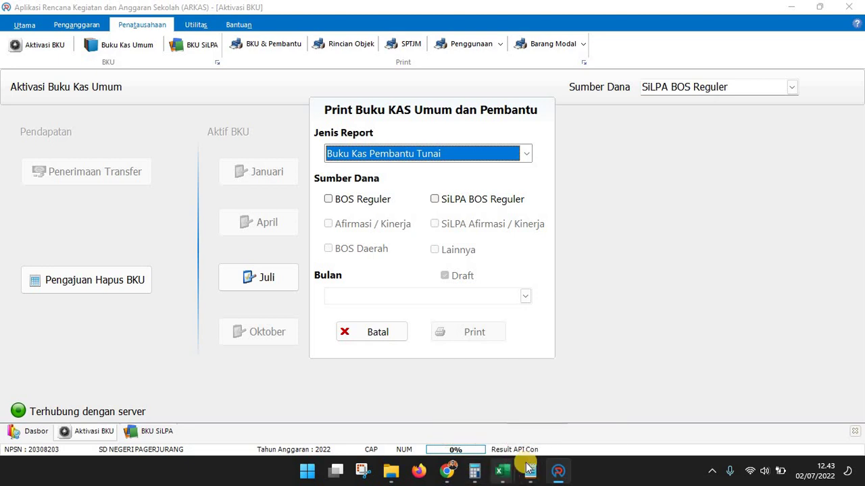
mouse_move(529, 469)
left_click(683, 406)
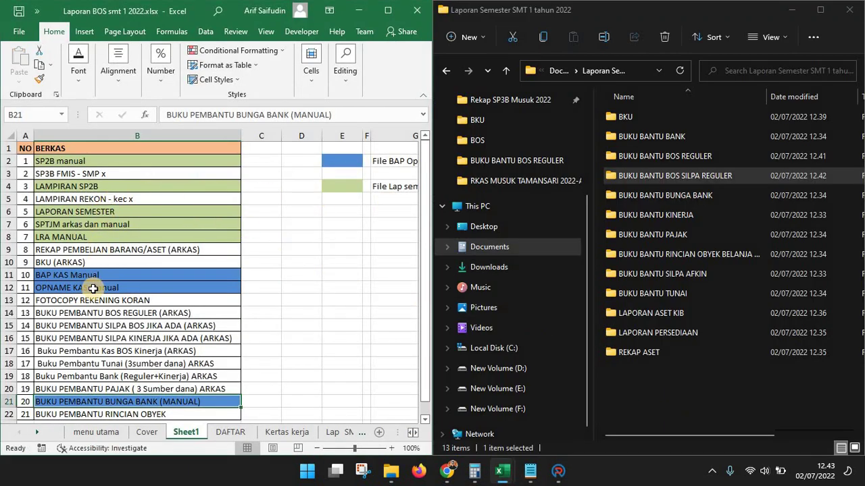
left_click(71, 352)
left_click(110, 365)
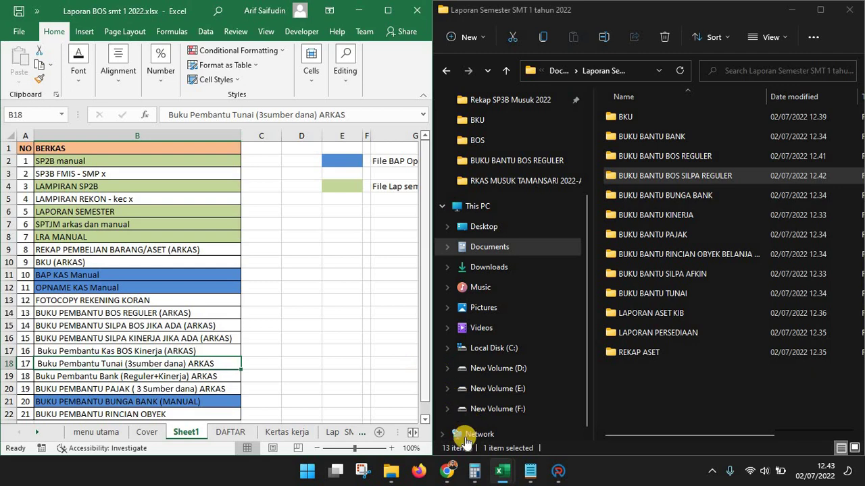
left_click(558, 470)
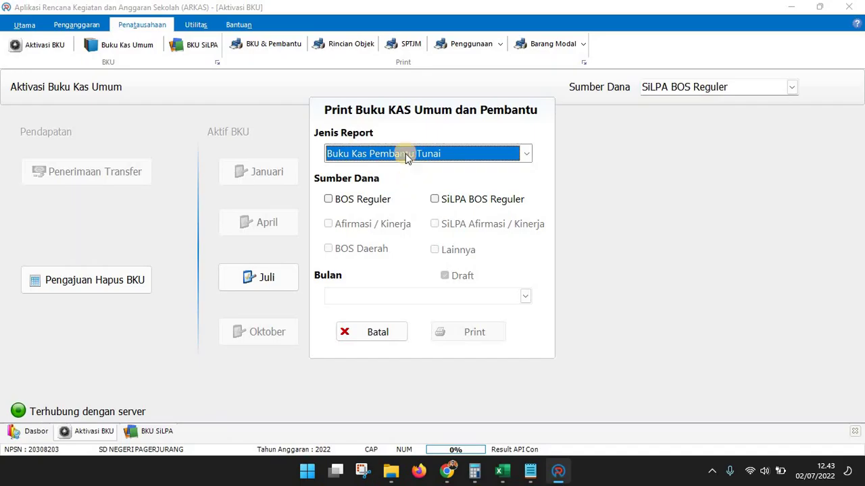
Generate the January Buku Kas Pembantu Tunai preview with SiLPA BOS Reguler included
left_click(414, 153)
left_click(398, 185)
left_click(459, 202)
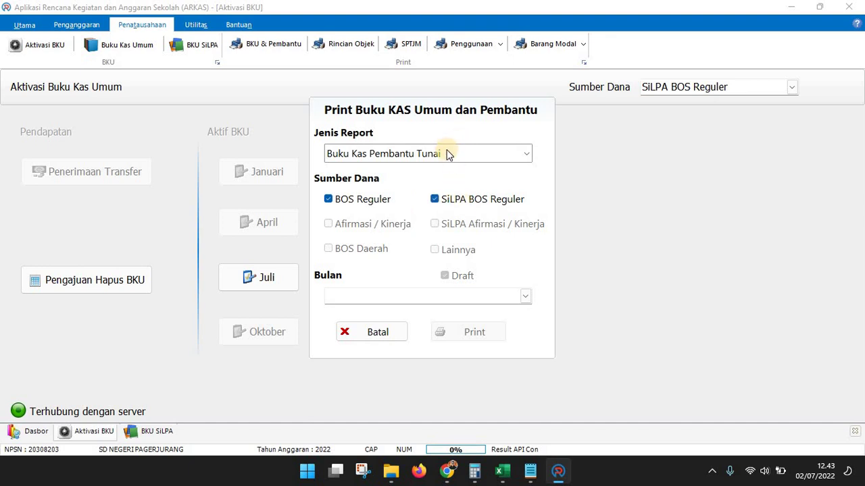
left_click(386, 154)
left_click(386, 169)
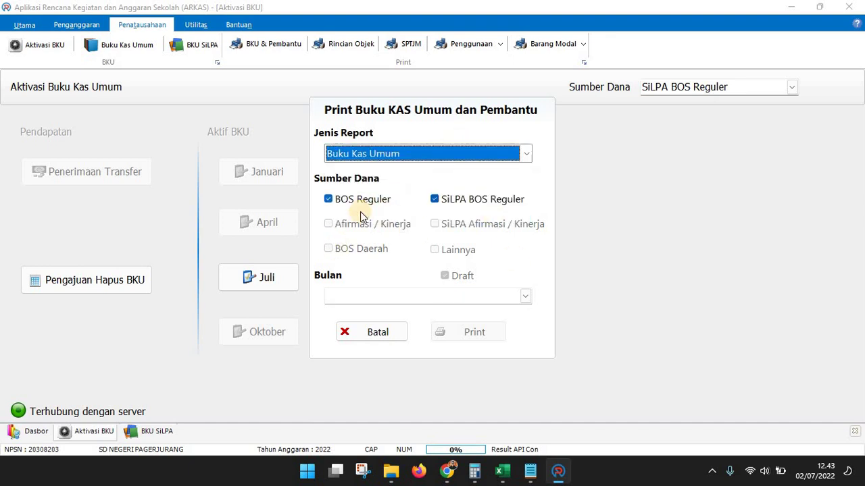
left_click(429, 159)
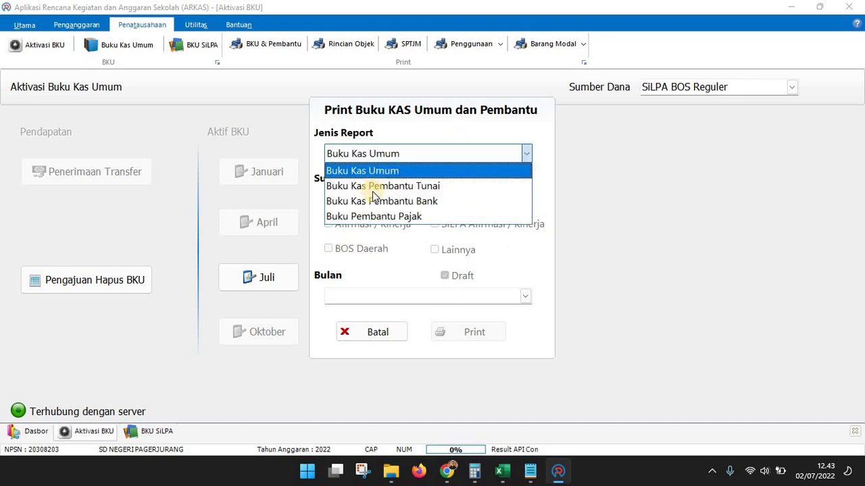
left_click(414, 189)
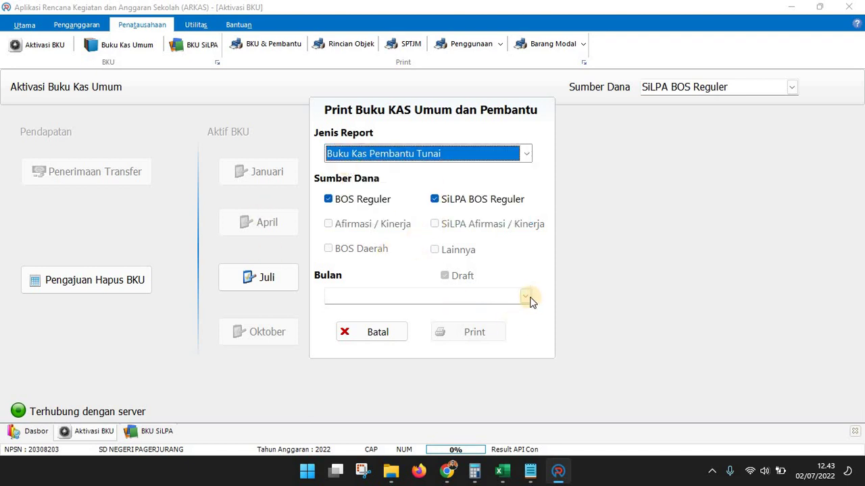
left_click(405, 298)
left_click(406, 328)
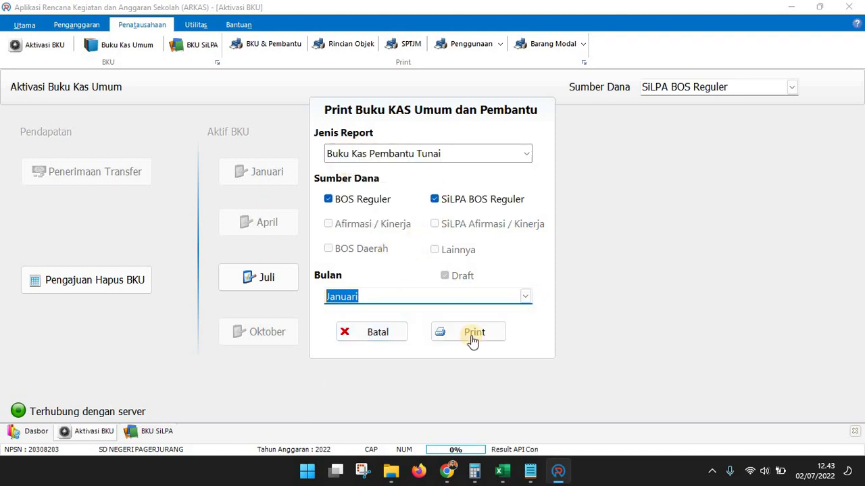
left_click(474, 332)
Export the January report as a PDF into the BUKU BANTU TUNAI folder
left_click(103, 30)
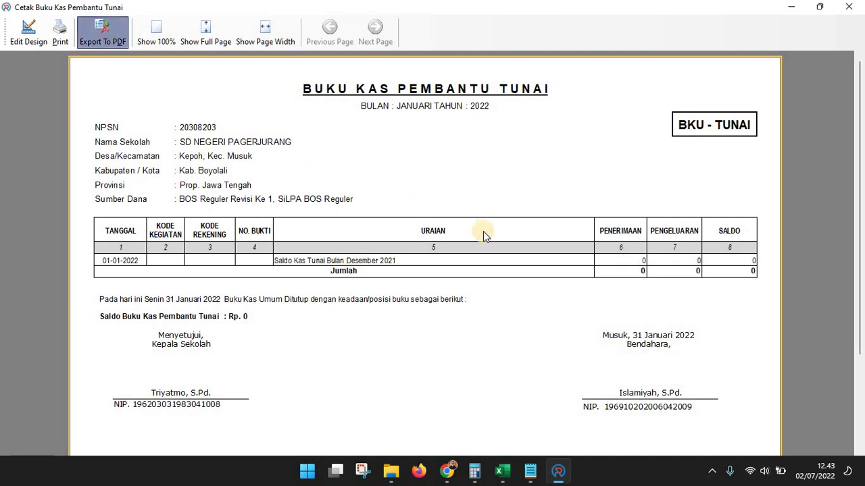
left_click(448, 371)
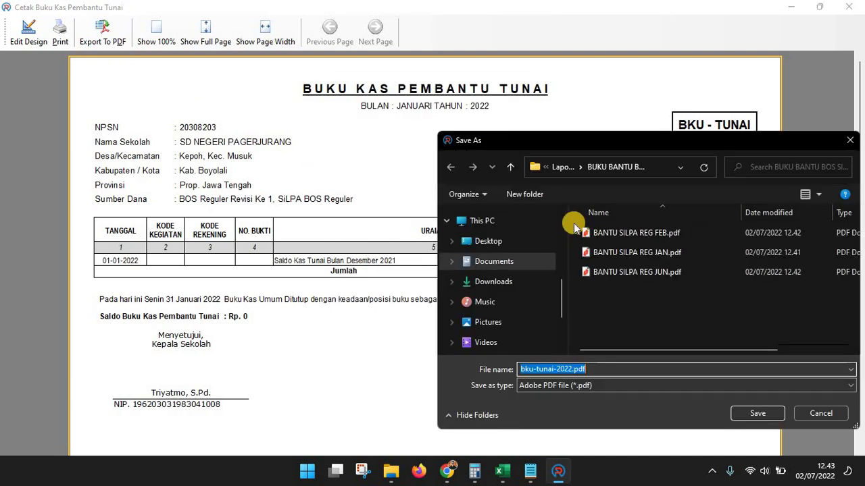
left_click(561, 167)
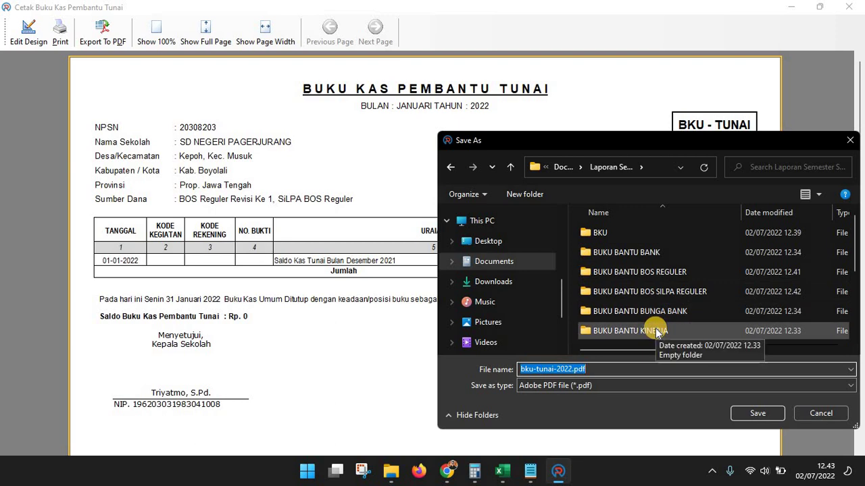
scroll(655, 333, "down", 3)
double_click(645, 300)
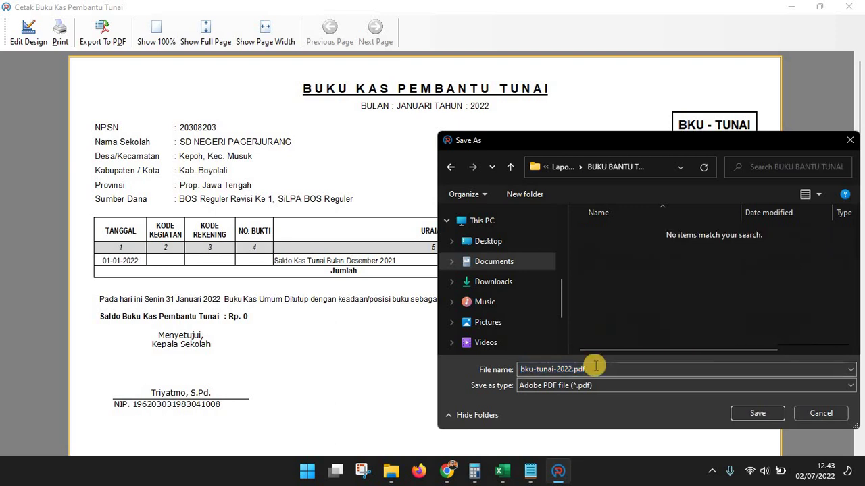
type("BANTU TUNAI JAN")
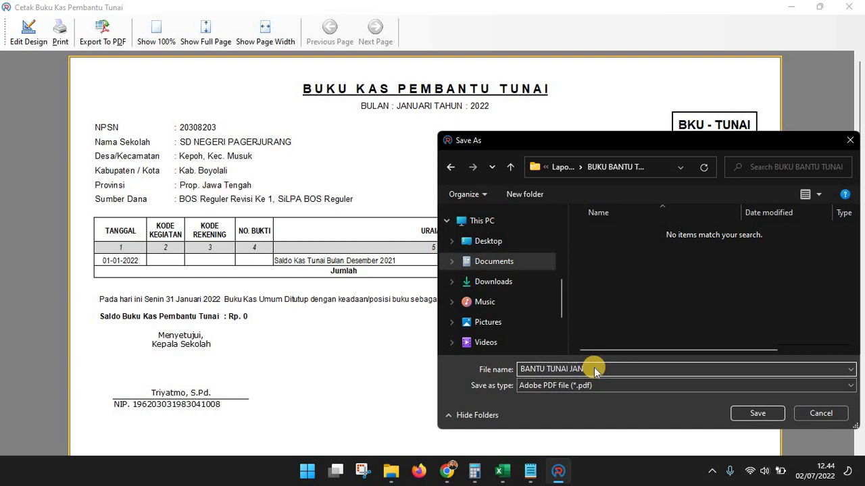
key("Return")
left_click(851, 7)
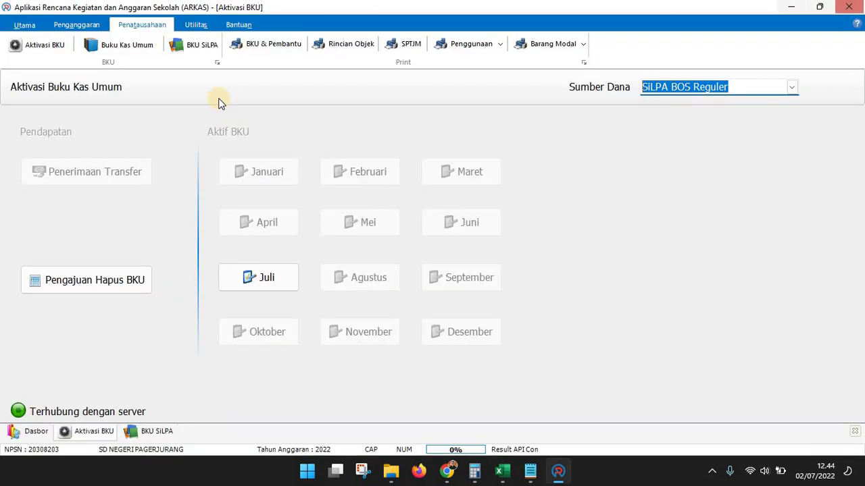
Export the February Buku Kas Pembantu Tunai report for both BOS sources as BANTU TUNAI FEB PDF
left_click(269, 46)
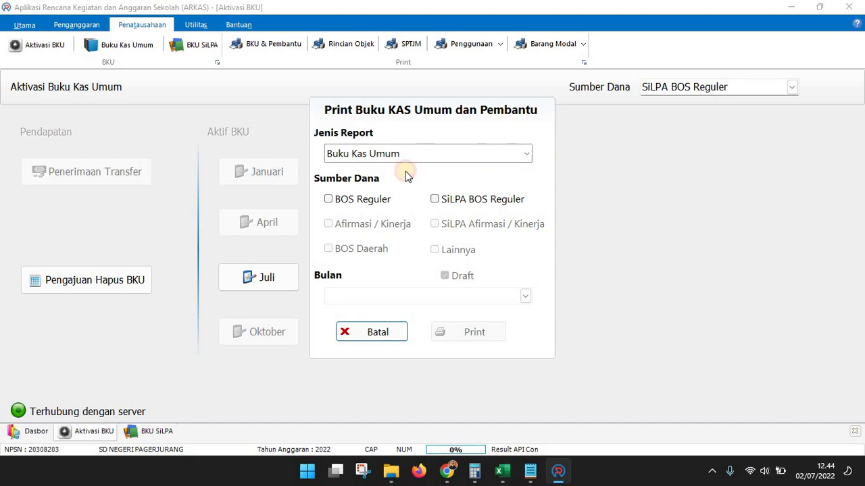
left_click(405, 154)
left_click(401, 185)
left_click(368, 200)
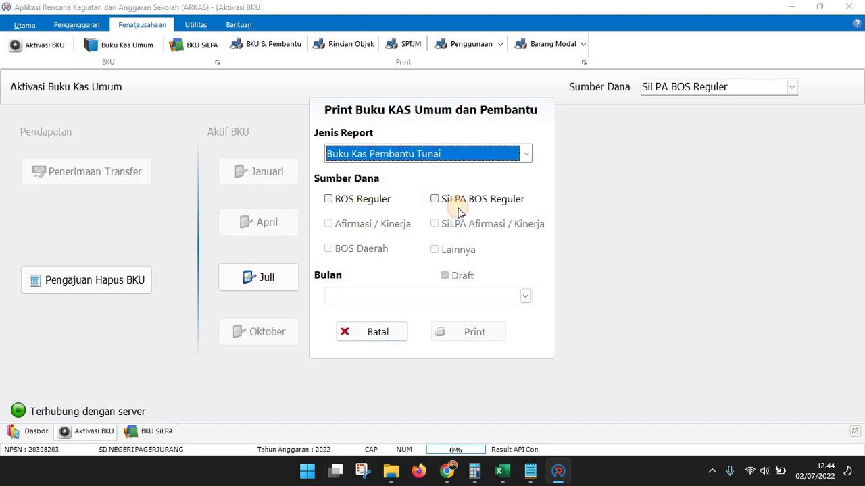
left_click(514, 295)
left_click(457, 341)
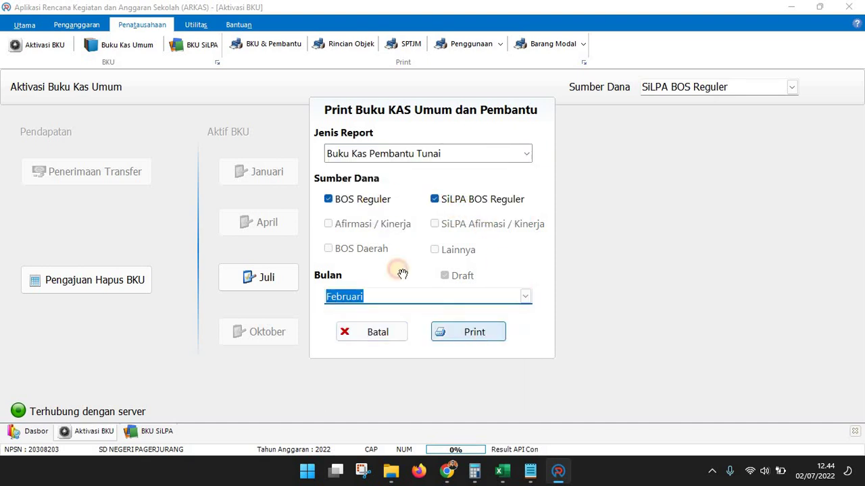
left_click(467, 332)
left_click(108, 34)
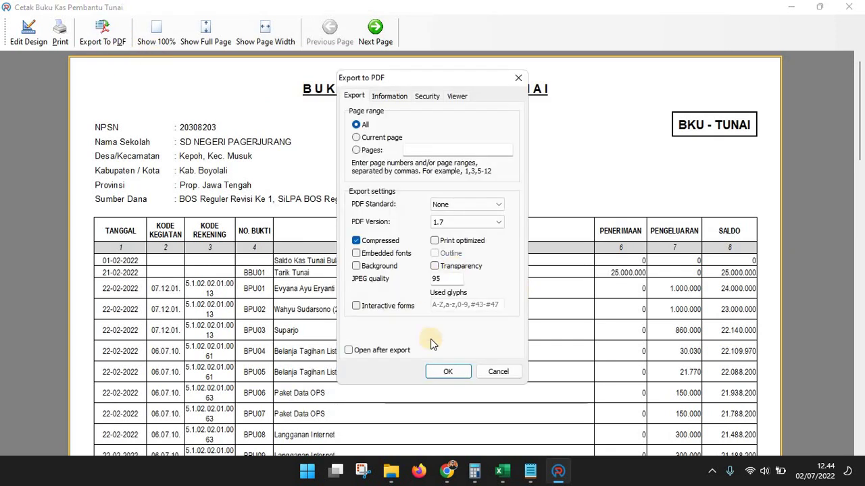
left_click(439, 371)
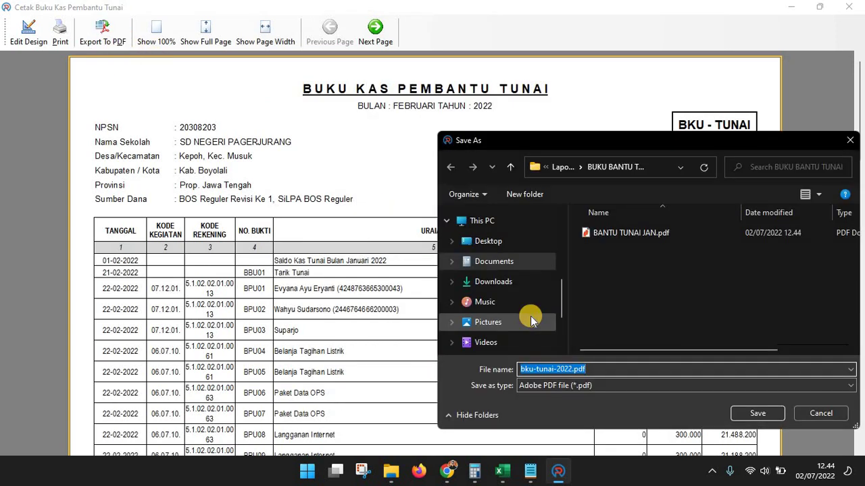
type("BA")
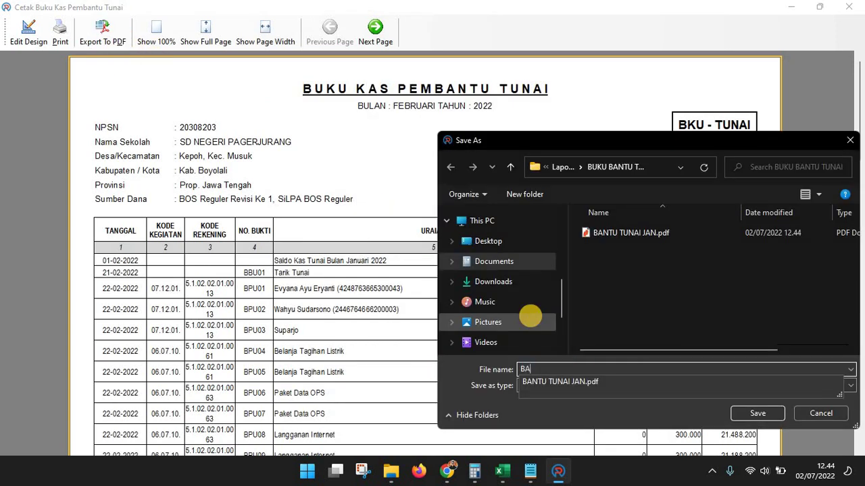
type("NTU TUNAI FEB")
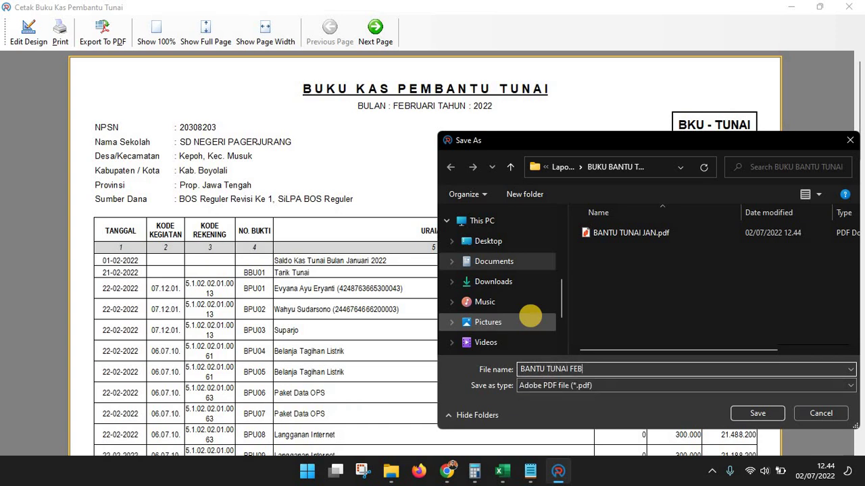
key("Return")
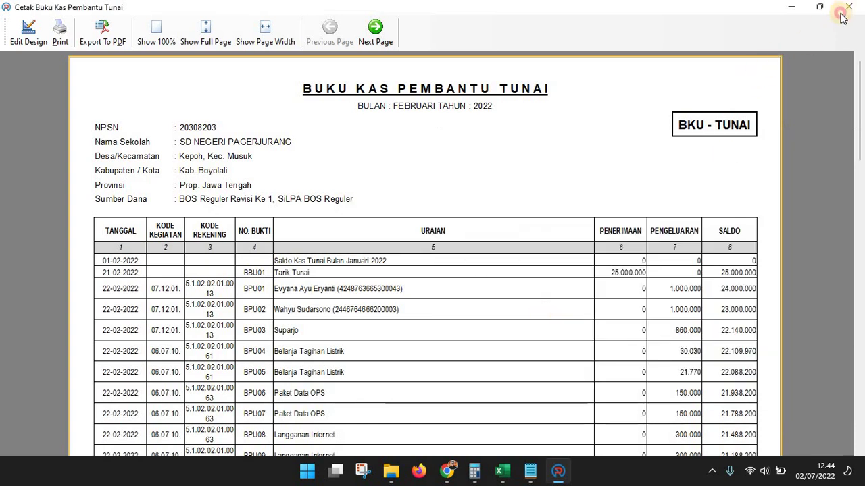
left_click(848, 7)
Export the June Buku Kas Pembantu Tunai report as a PDF
left_click(273, 51)
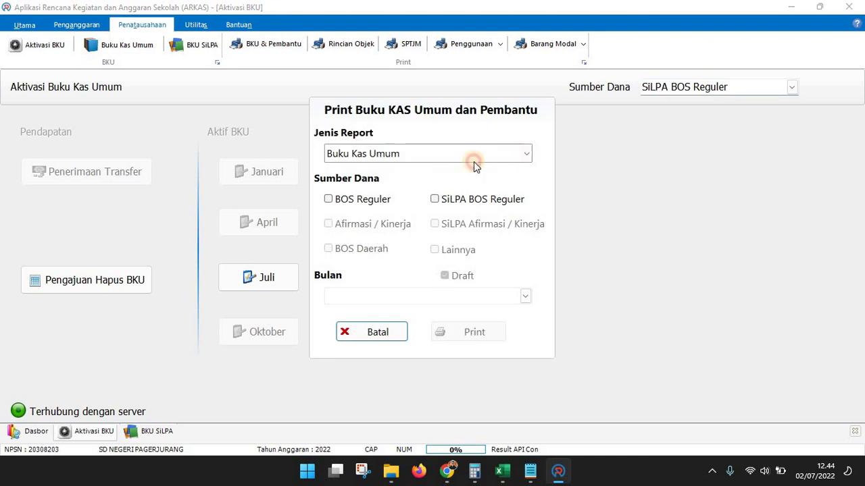
left_click(526, 154)
left_click(380, 192)
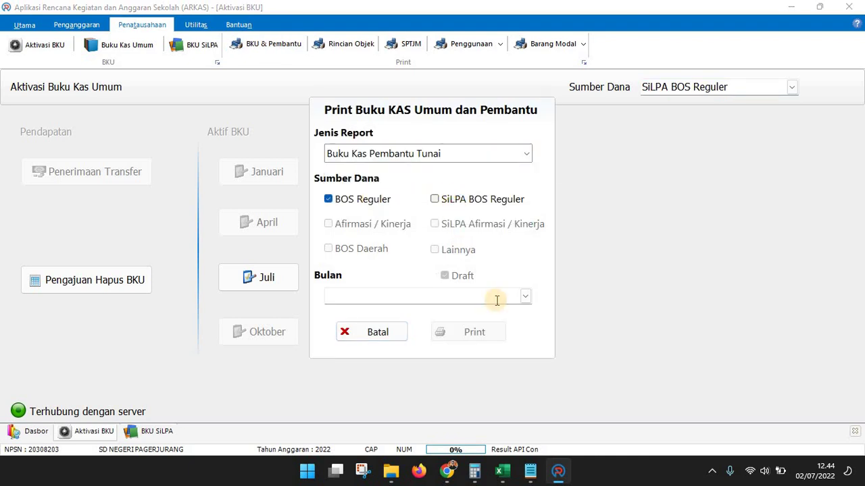
left_click(525, 296)
left_click(363, 399)
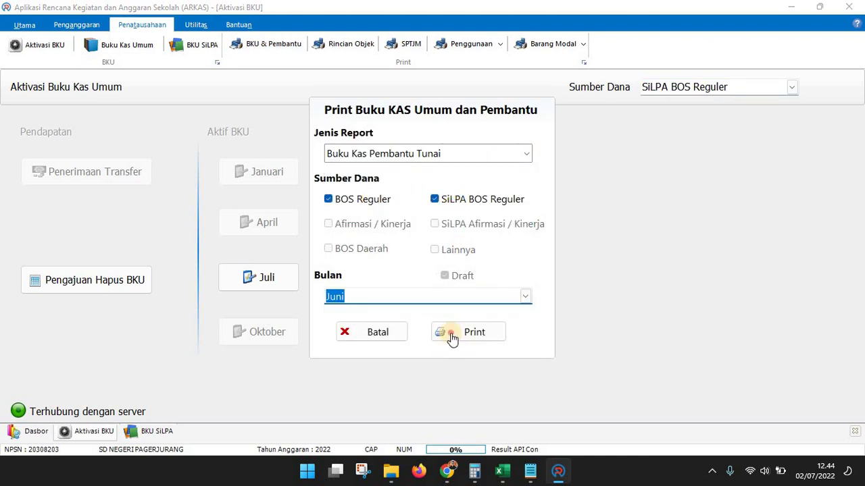
left_click(453, 333)
left_click(103, 27)
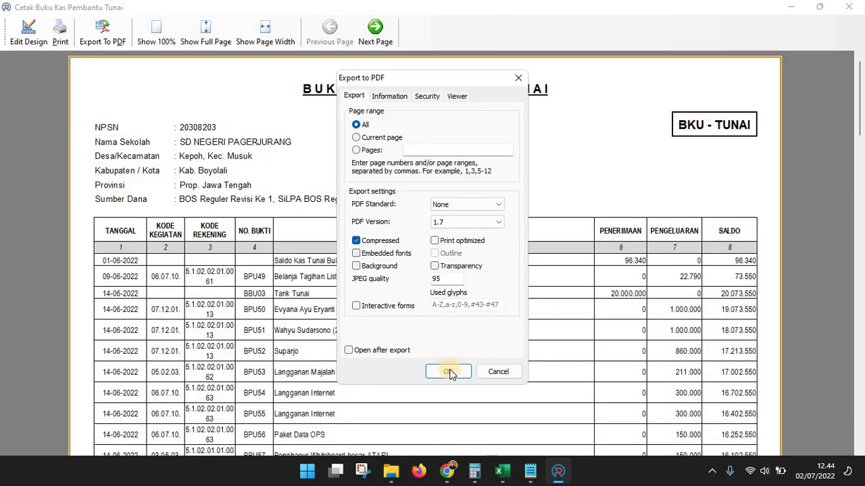
left_click(446, 369)
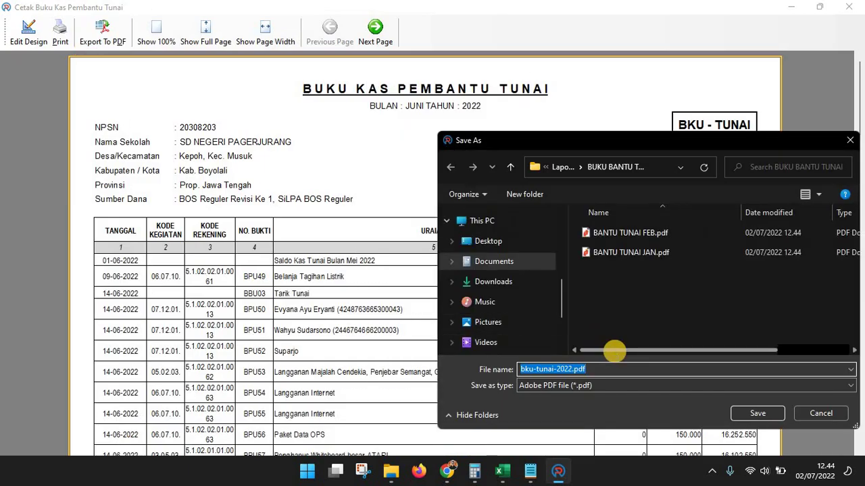
type("BANTU TUA")
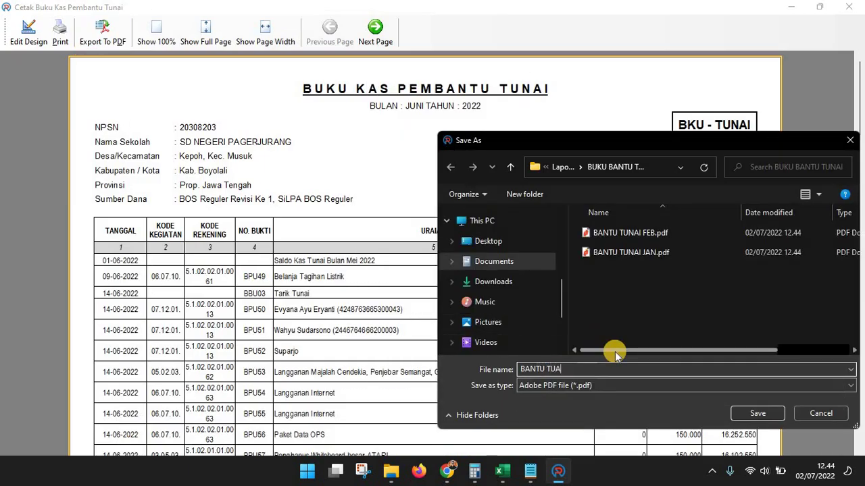
type("I JUN")
key("Return")
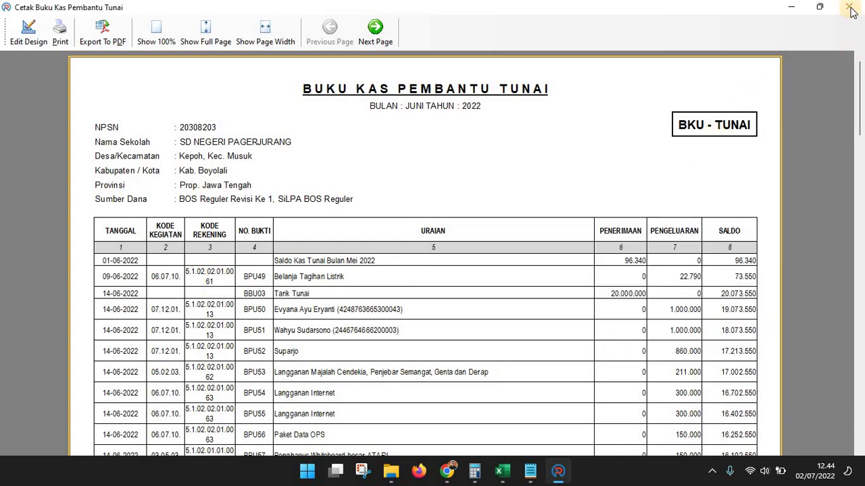
left_click(850, 8)
Reopen the print dialog with Buku Kas Pembantu Bank as the report type
left_click(269, 45)
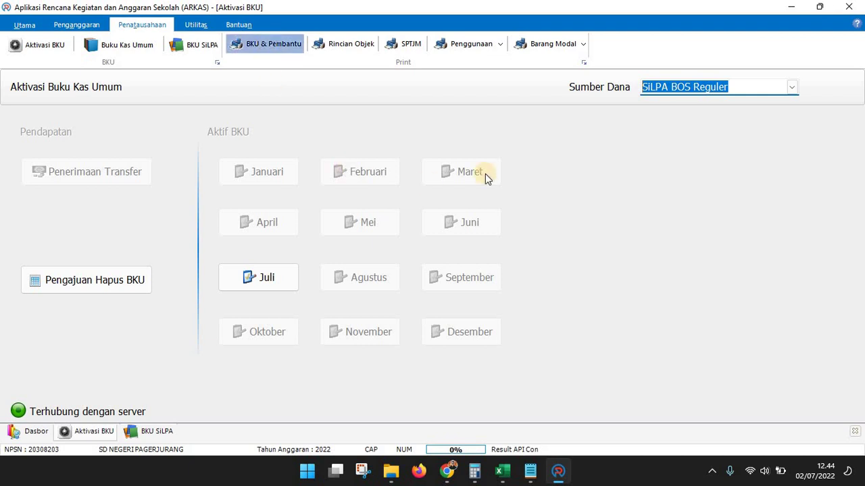
left_click(525, 153)
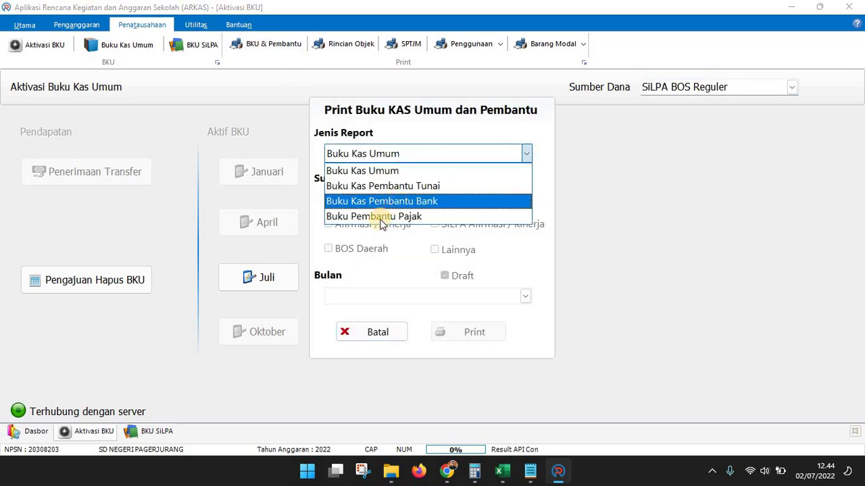
left_click(392, 202)
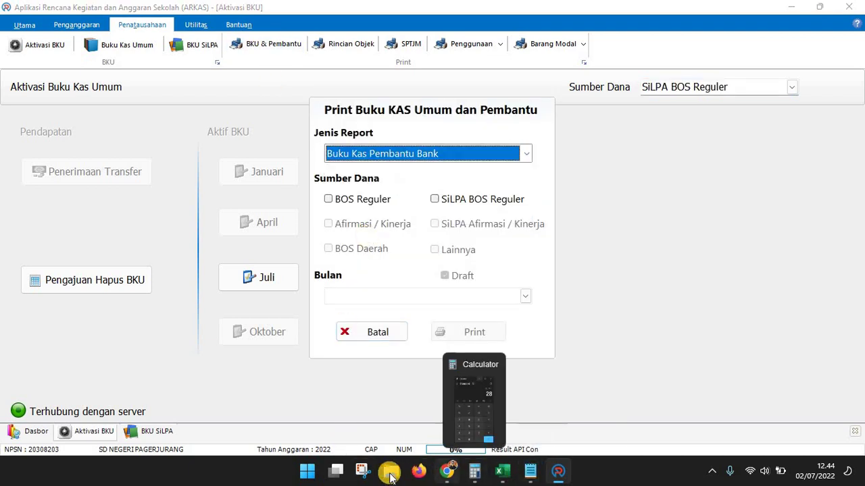
Show the Laporan Semester folder beside the Excel checklist, then return to ARKAS
mouse_move(390, 472)
left_click(489, 418)
left_click(489, 411)
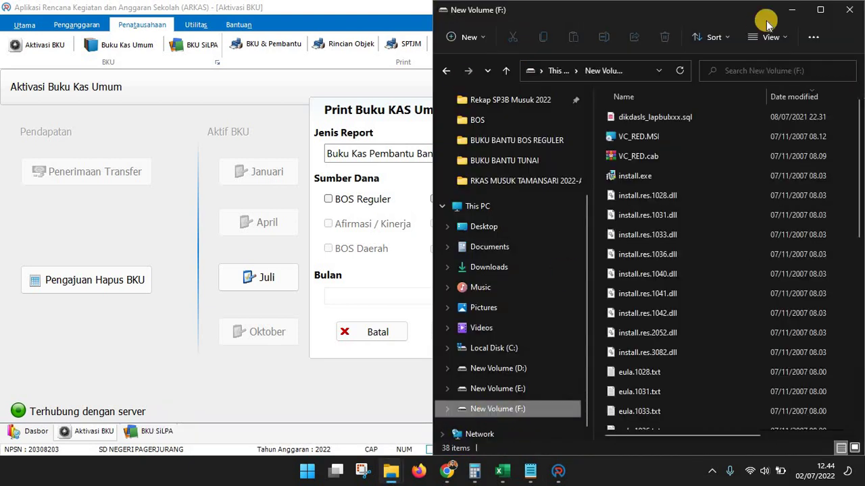
left_click(449, 71)
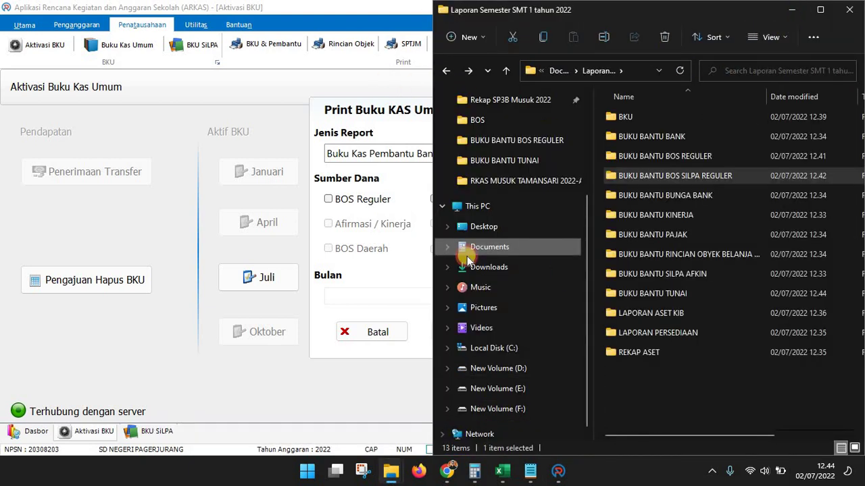
left_click(403, 448)
mouse_move(390, 472)
left_click(531, 432)
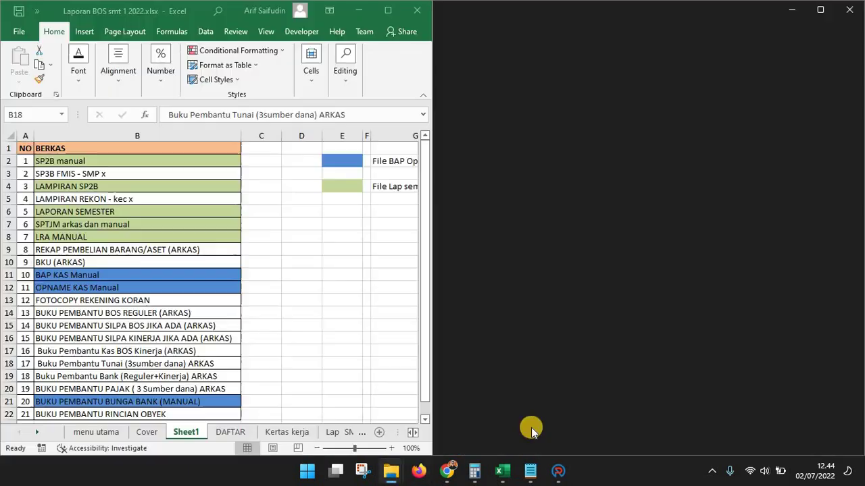
left_click(558, 472)
Generate the January Buku Kas Pembantu Bank preview with BOS Reguler funds included
left_click(450, 154)
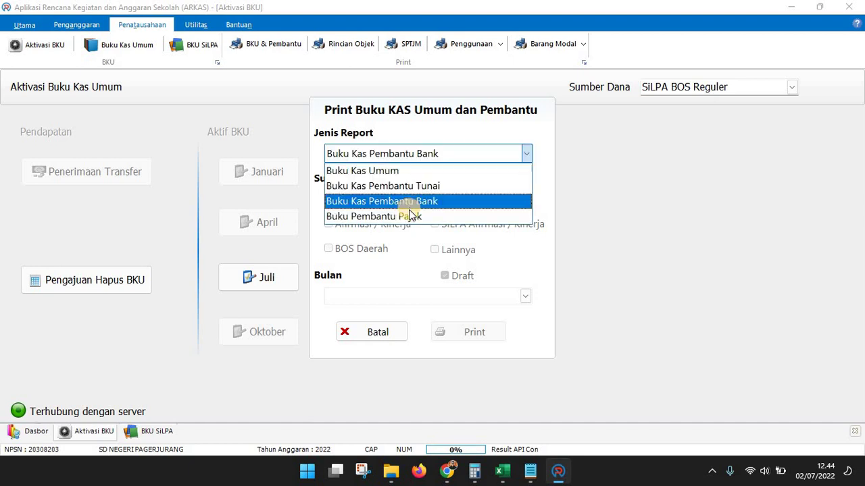
left_click(370, 201)
left_click(453, 201)
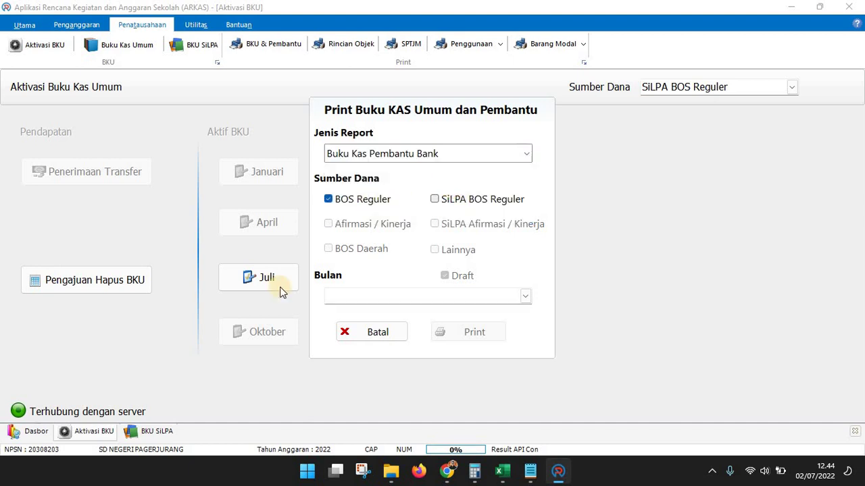
left_click(524, 296)
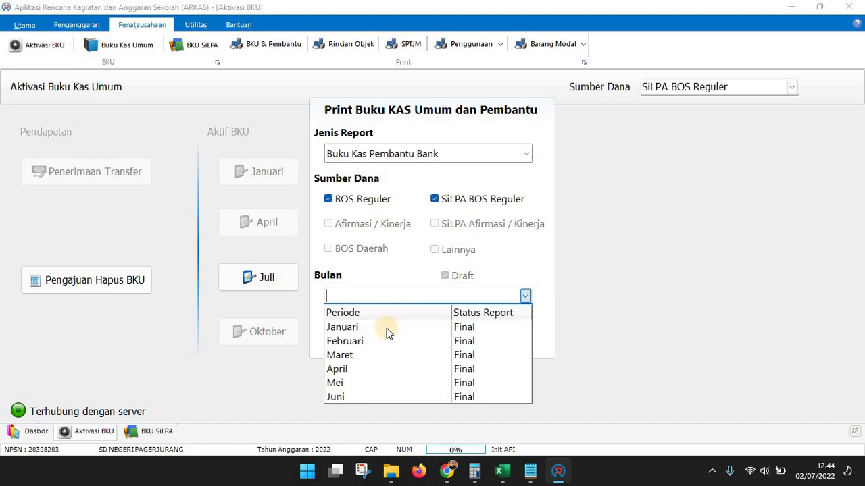
left_click(351, 327)
left_click(468, 331)
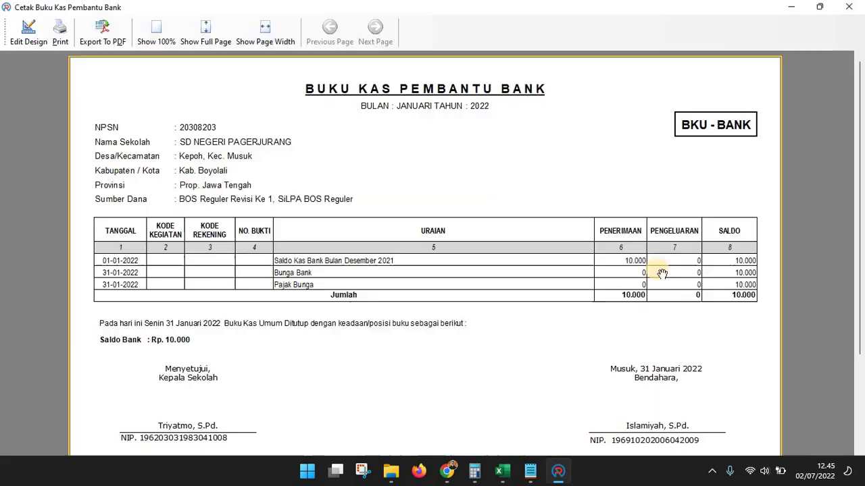
Save the January bank report as BANTU BANK JAN PDF in the BUKU BANTU BANK folder
left_click(104, 30)
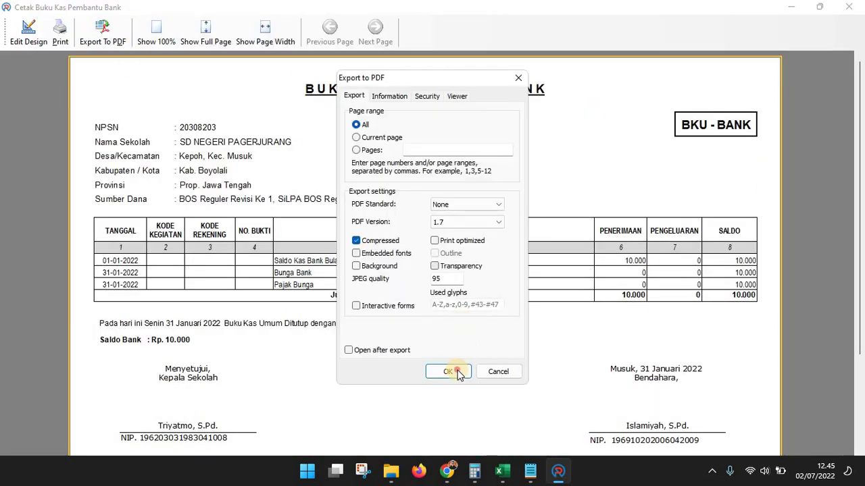
left_click(448, 372)
left_click(566, 167)
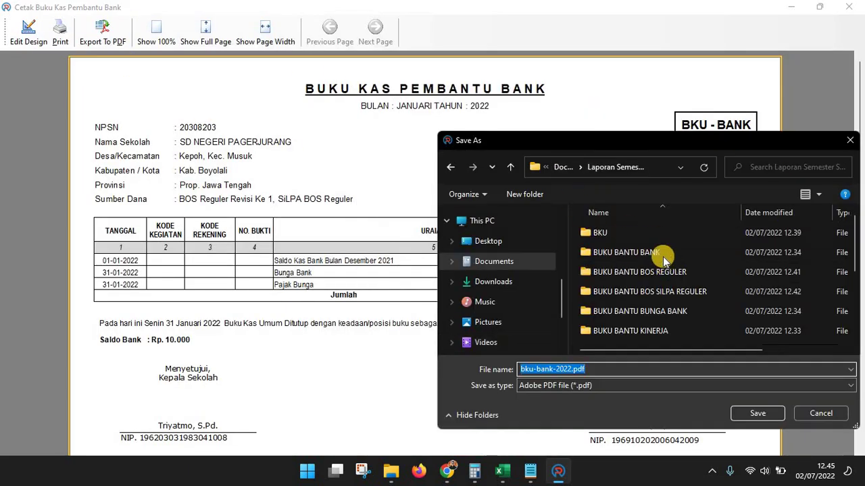
double_click(637, 252)
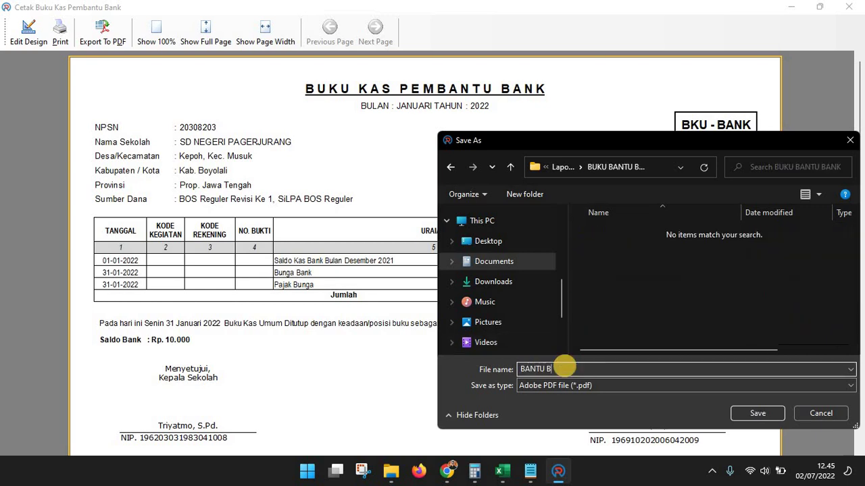
type("BANTU BANK JAN")
key("Return")
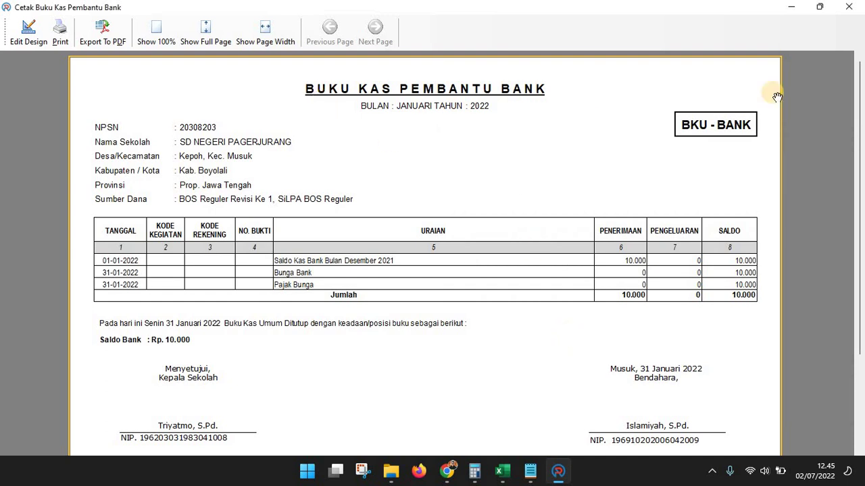
left_click(849, 7)
left_click(267, 44)
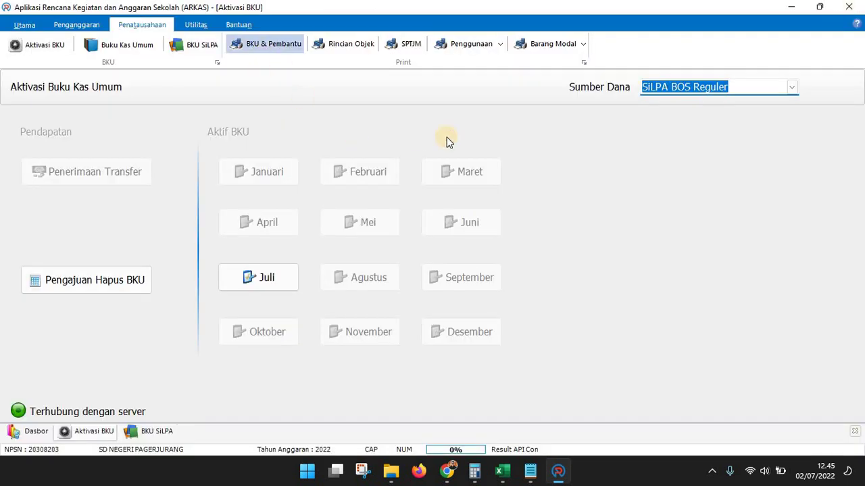
Export the February Buku Kas Pembantu Bank report as the BANTU BANK FEB PDF
left_click(478, 154)
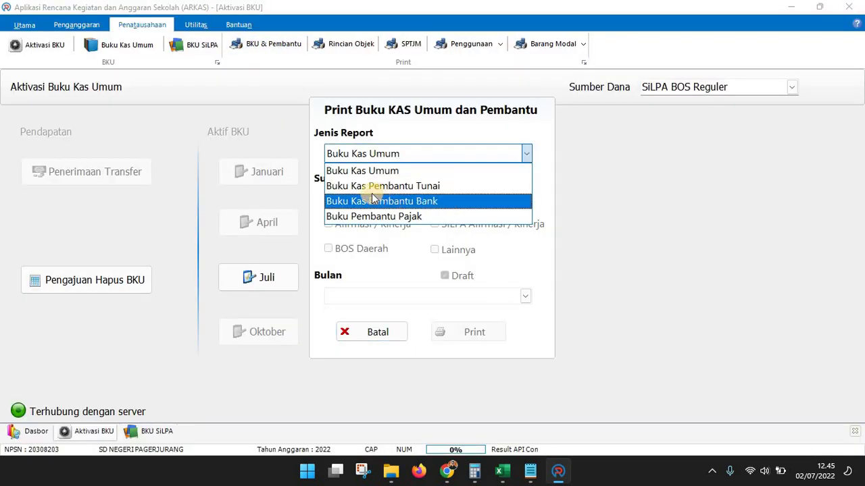
left_click(455, 200)
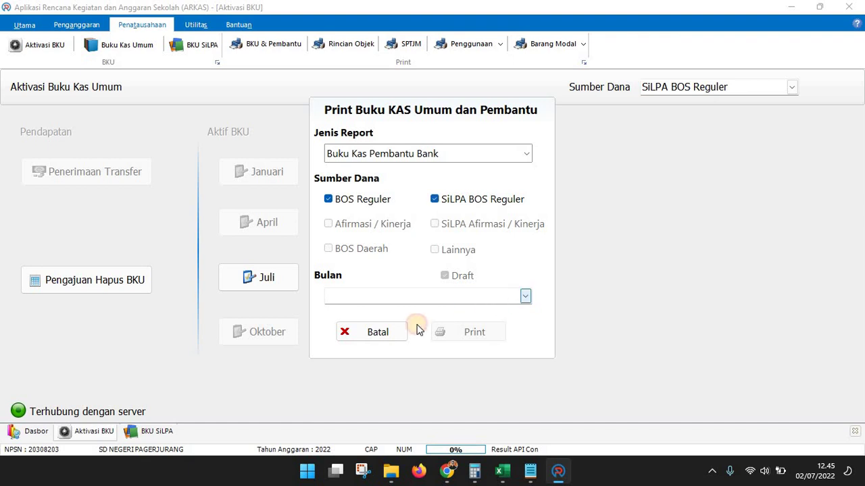
left_click(417, 297)
left_click(436, 338)
left_click(473, 332)
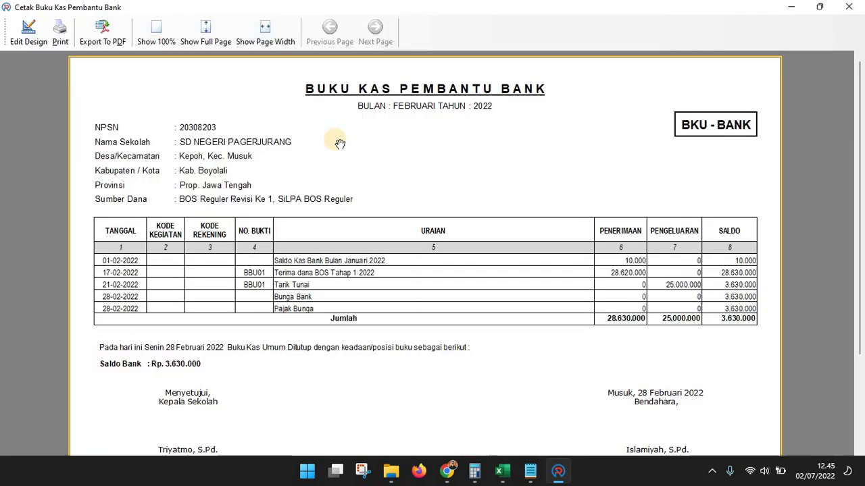
left_click(112, 37)
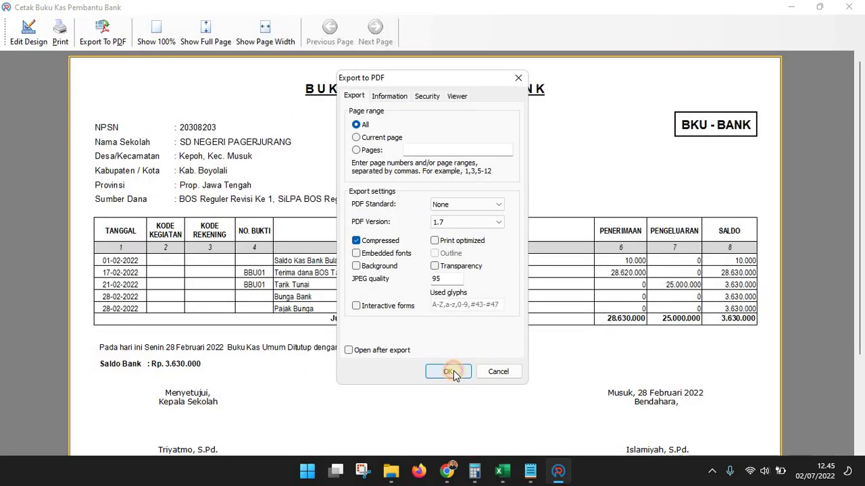
left_click(451, 372)
type("BAN")
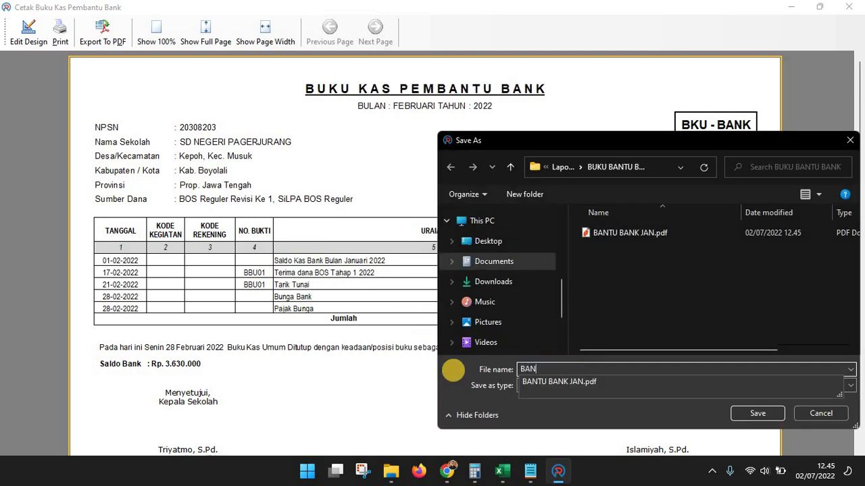
type("TU BANK FEB")
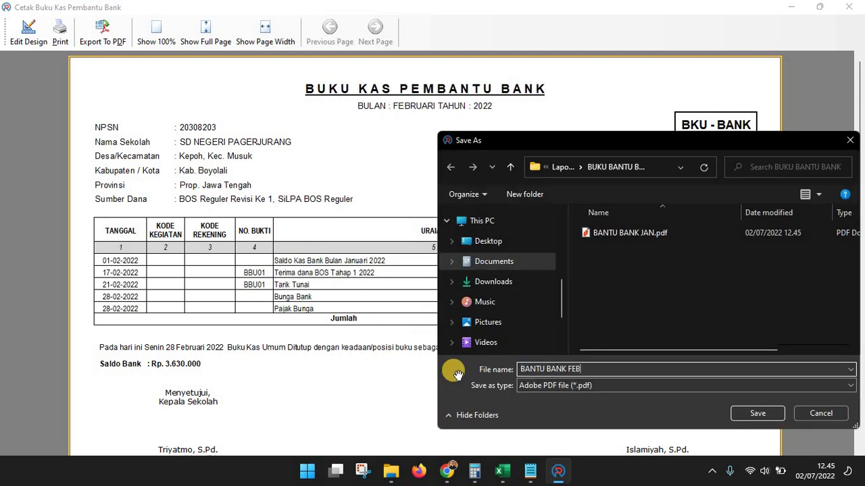
key("Return")
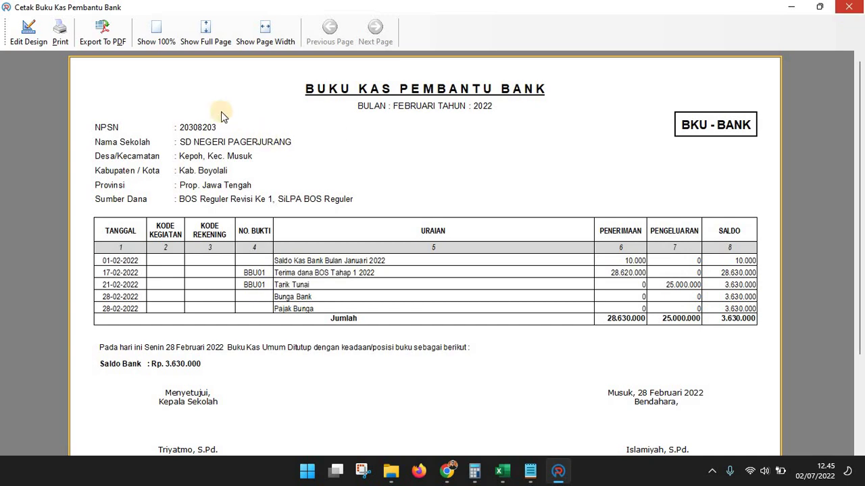
left_click(849, 8)
Export the June bank report, with SiLPA BOS Reguler included, as the BANTU BANK JUN PDF
left_click(243, 44)
left_click(450, 154)
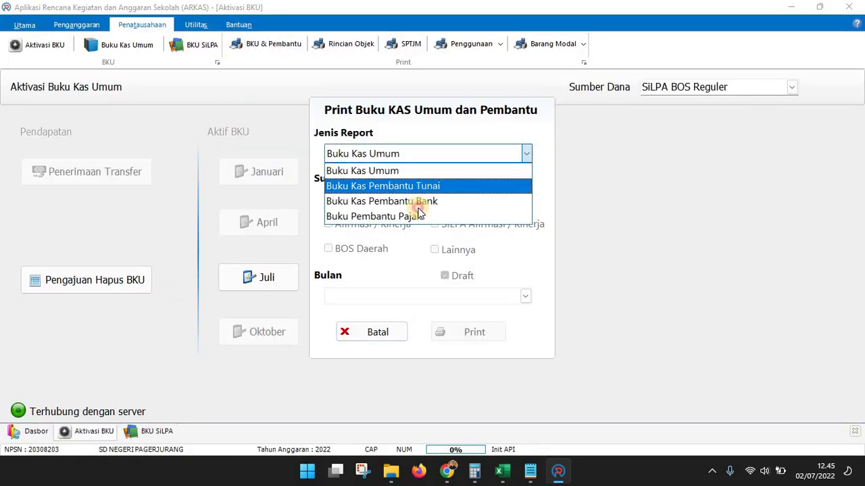
left_click(386, 200)
left_click(525, 295)
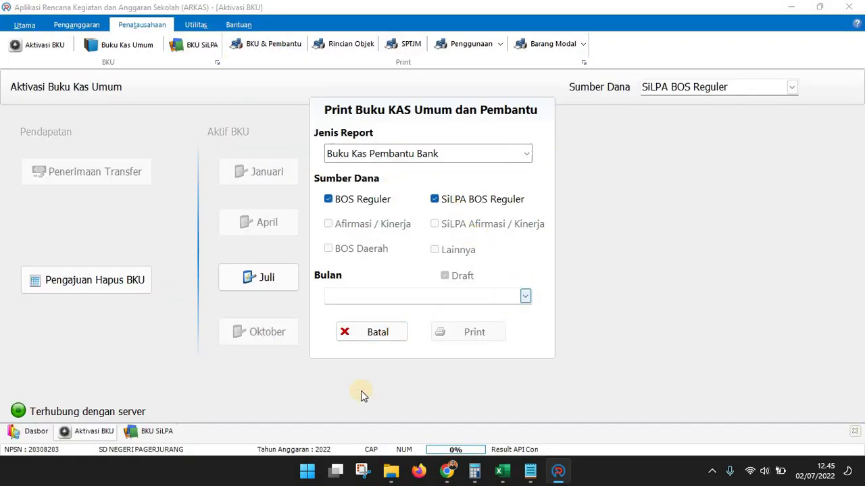
left_click(359, 396)
left_click(481, 342)
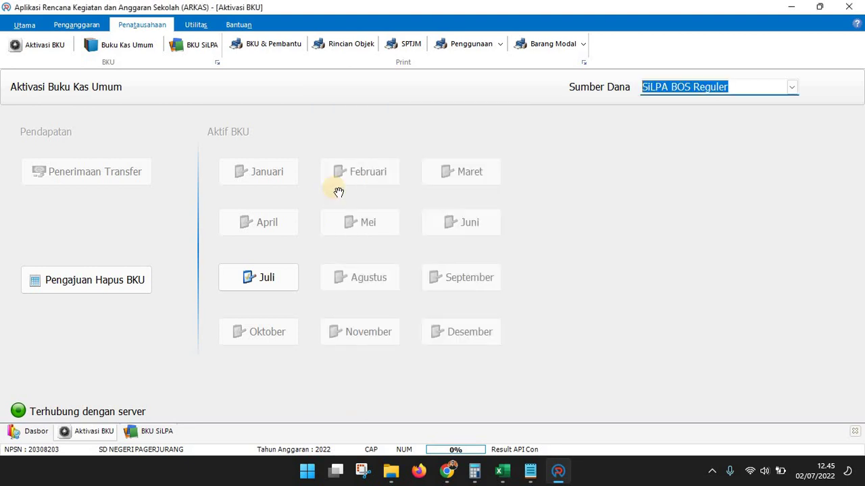
left_click(105, 30)
left_click(445, 373)
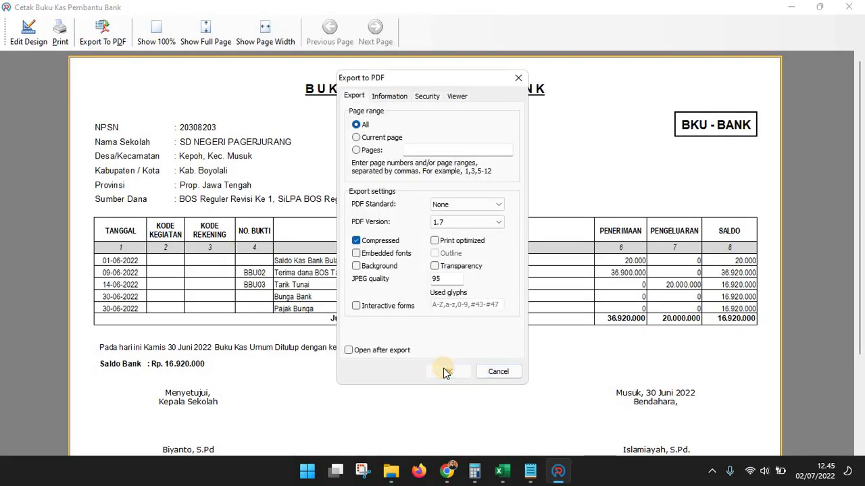
type("BANT")
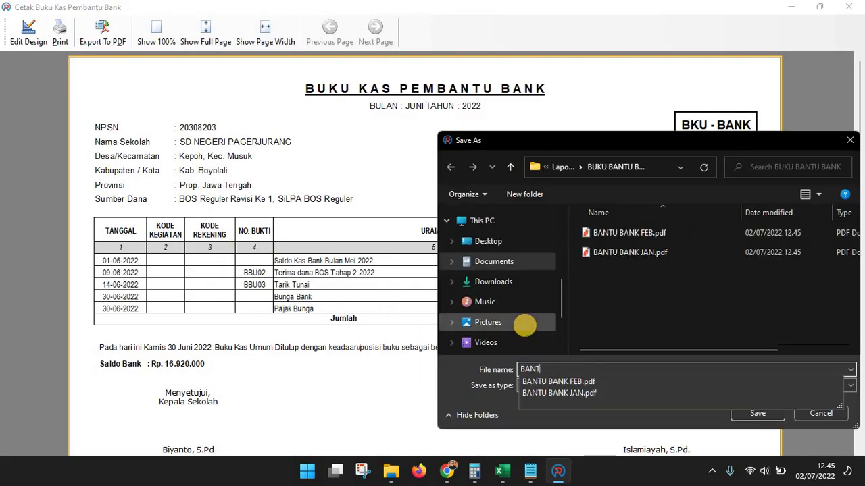
type("U BANK JUN")
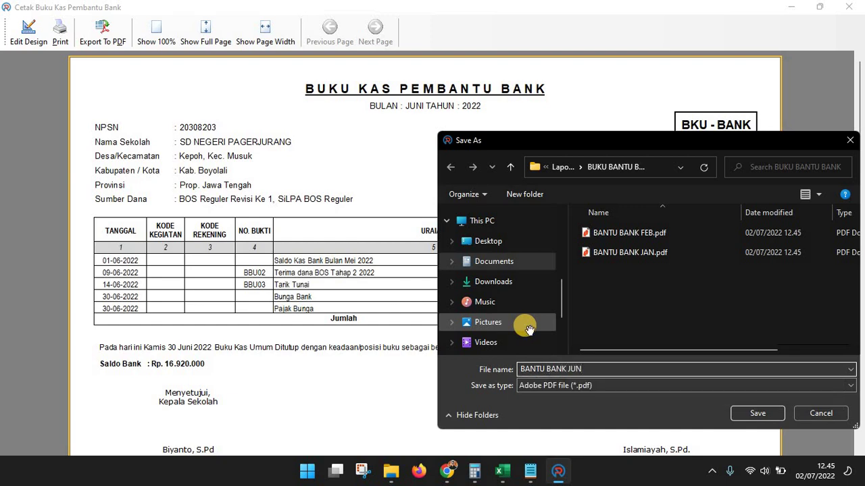
key("Return")
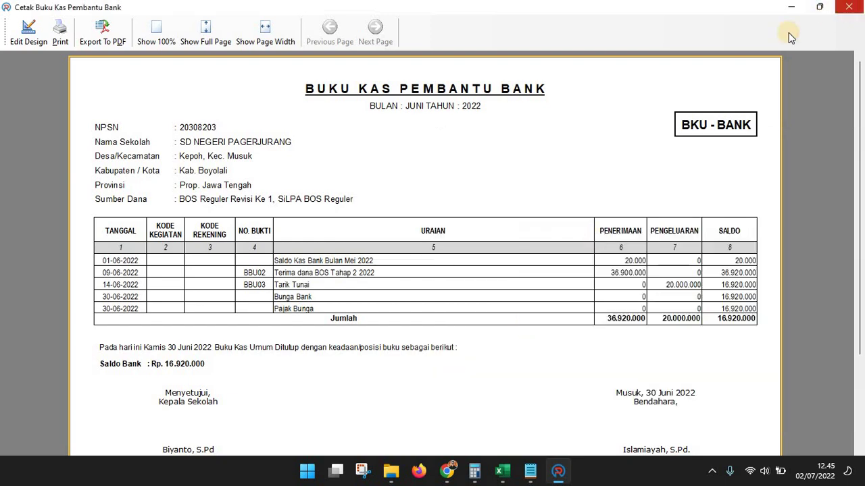
key("Escape")
left_click(251, 52)
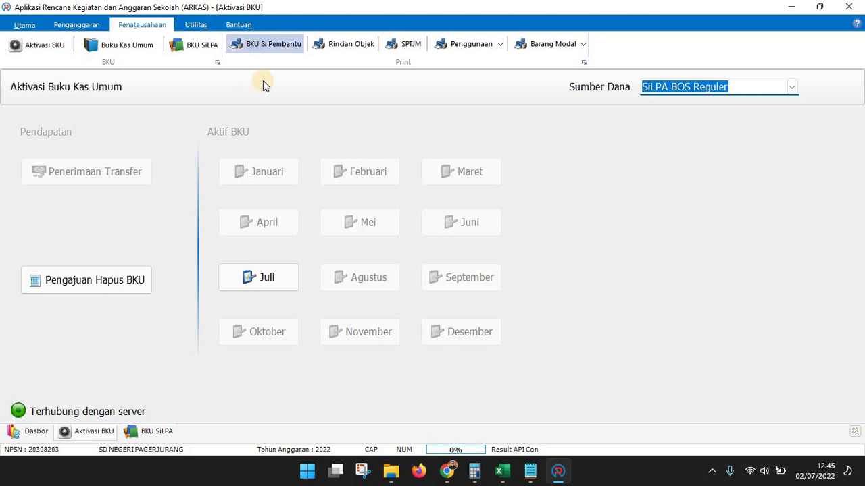
Set the report type to Buku Pembantu Pajak and check cell B20 in the Excel checklist
left_click(424, 154)
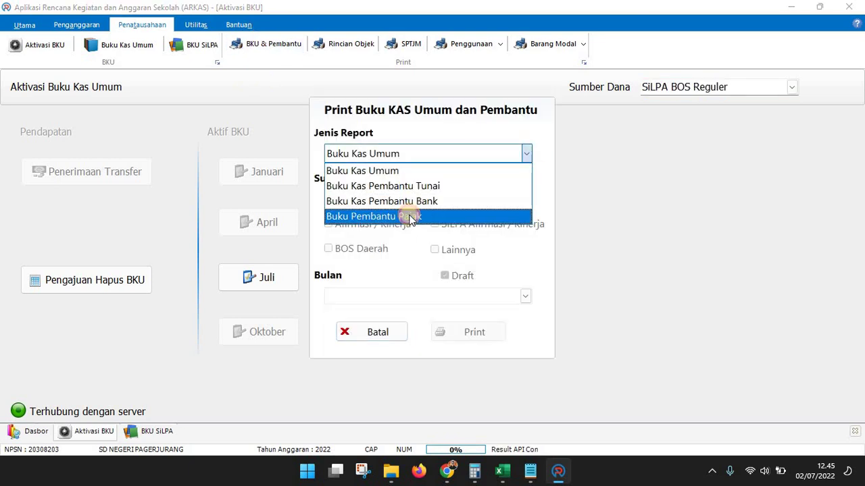
left_click(407, 216)
mouse_move(392, 473)
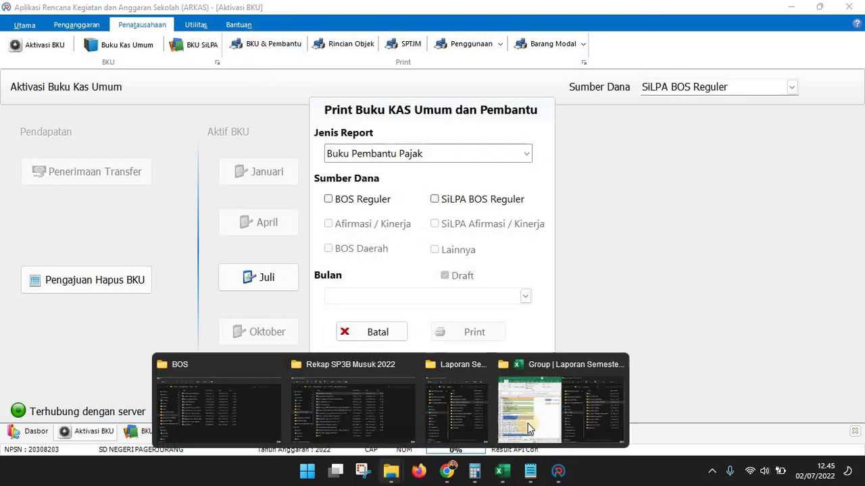
left_click(560, 413)
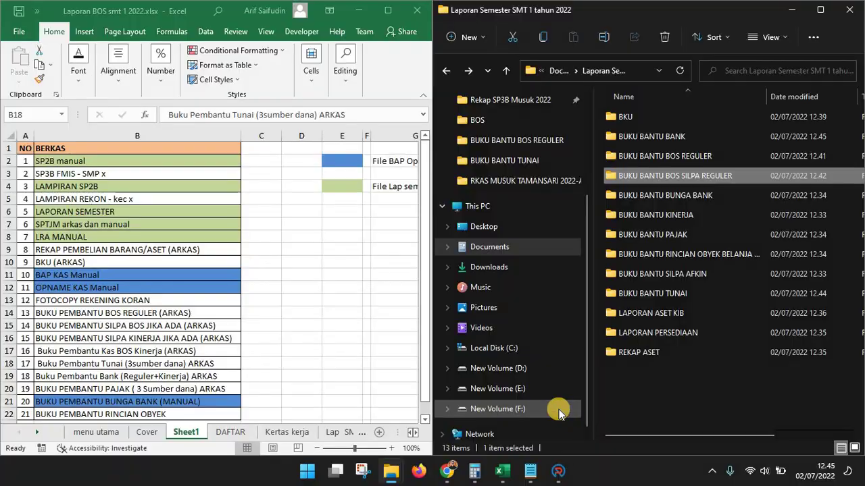
left_click(125, 390)
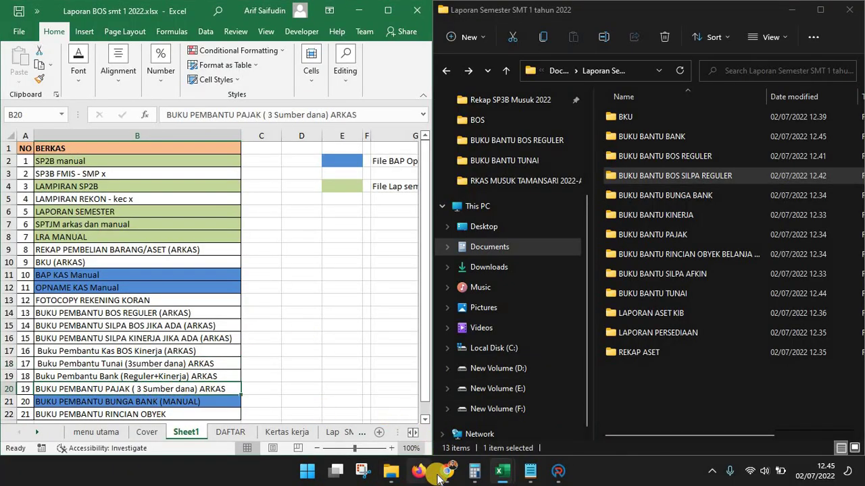
left_click(557, 473)
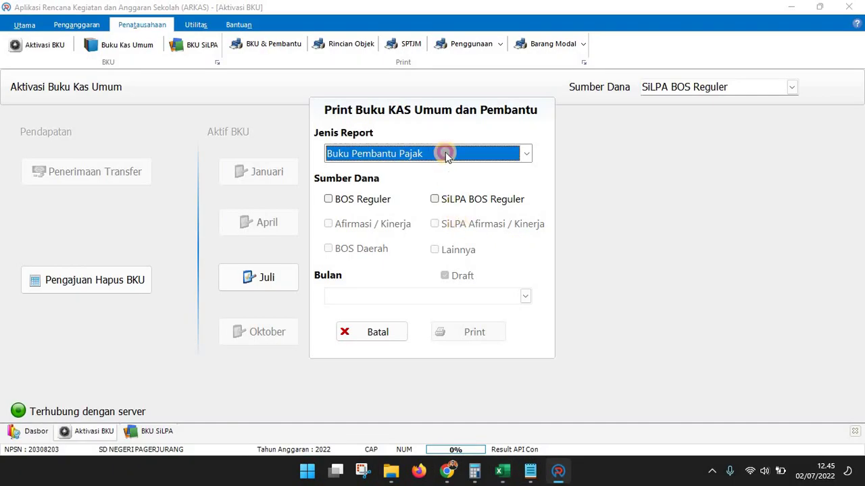
Generate the January Buku Pembantu Pajak preview for BOS Reguler and SiLPA BOS Reguler
left_click(446, 155)
left_click(378, 215)
left_click(371, 199)
left_click(463, 199)
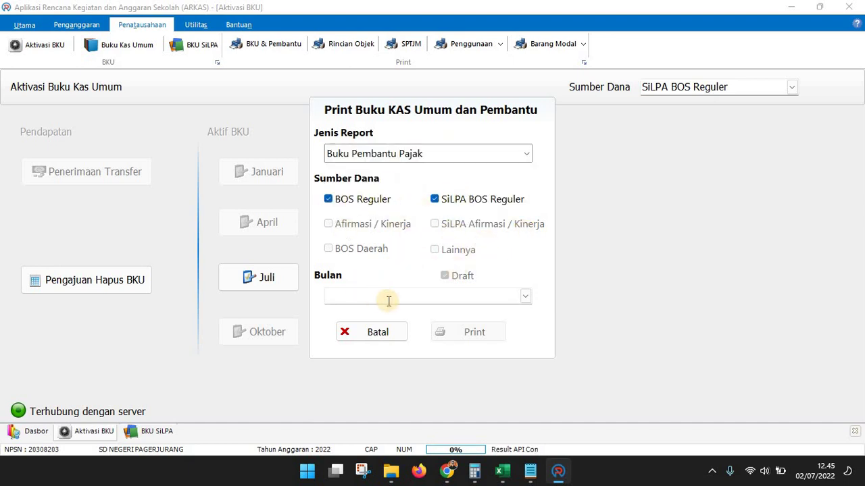
left_click(527, 298)
left_click(363, 330)
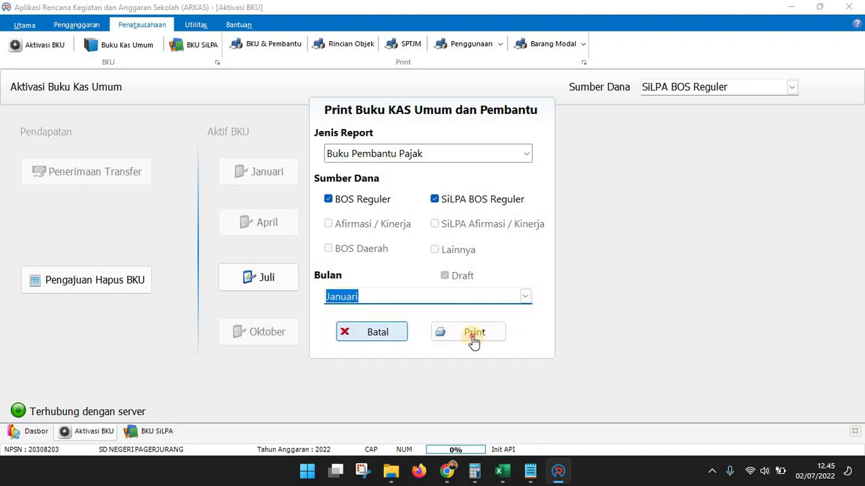
left_click(471, 338)
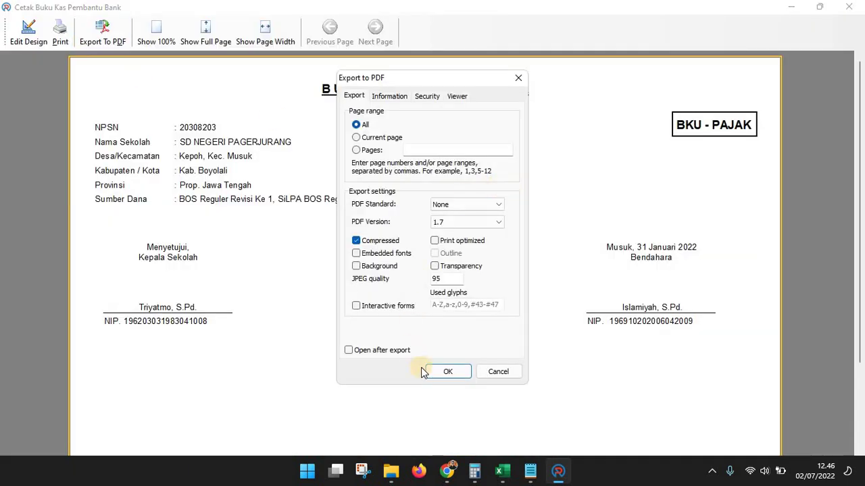
Save the January tax ledger as BANTU PAJAK JAN.pdf in the BUKU BANTU PAJAK folder
left_click(454, 364)
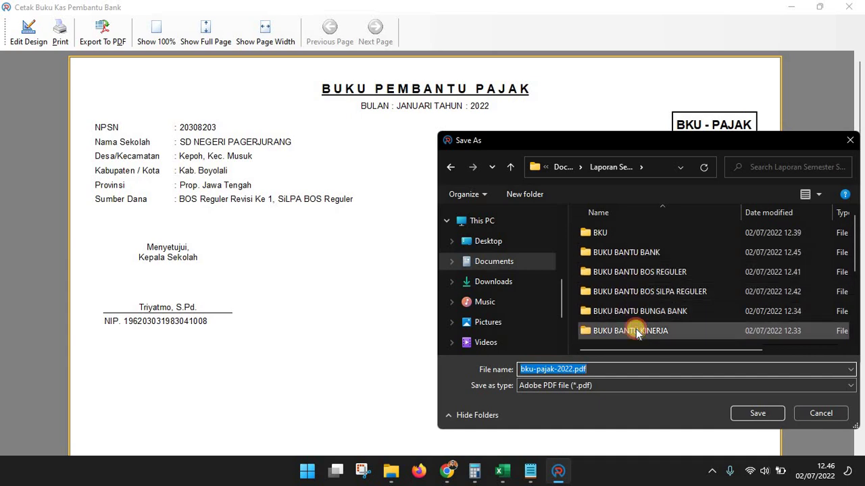
left_click(636, 331)
scroll(636, 331, "down", 1)
double_click(618, 292)
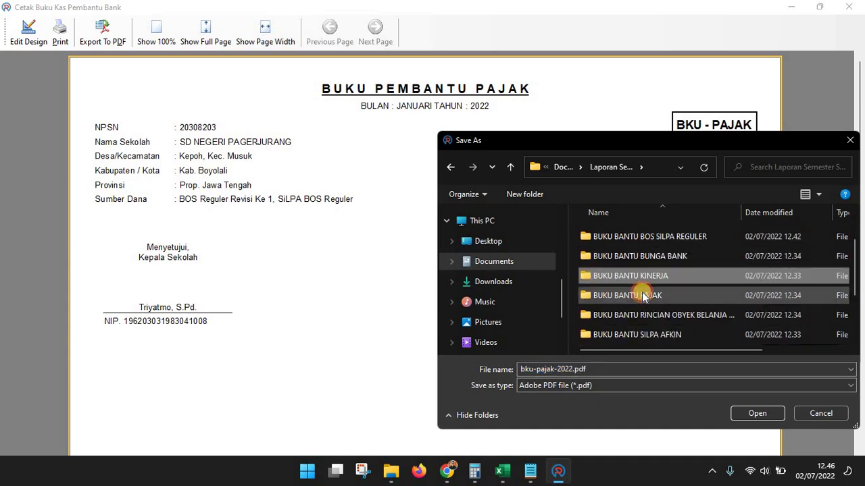
left_click(602, 370)
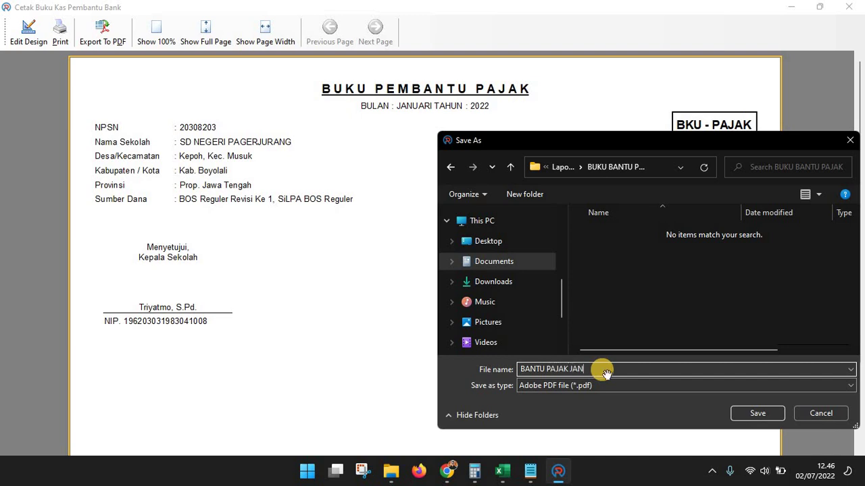
key("Return")
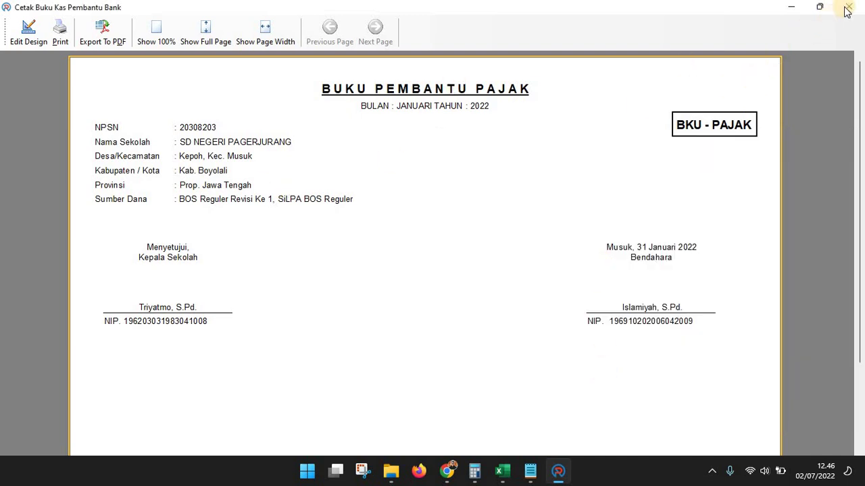
left_click(847, 11)
left_click(259, 54)
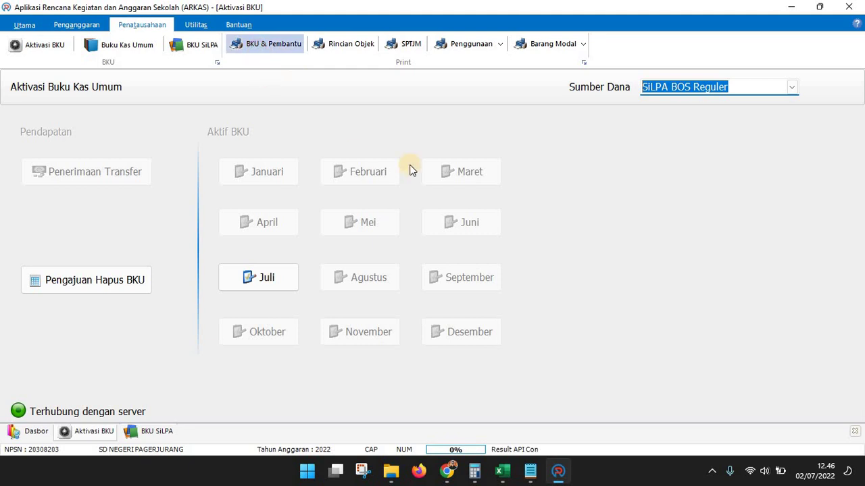
Export the February Buku Pembantu Pajak report for both BOS sources as BANTU PAJAK FEB PDF
left_click(510, 154)
left_click(403, 216)
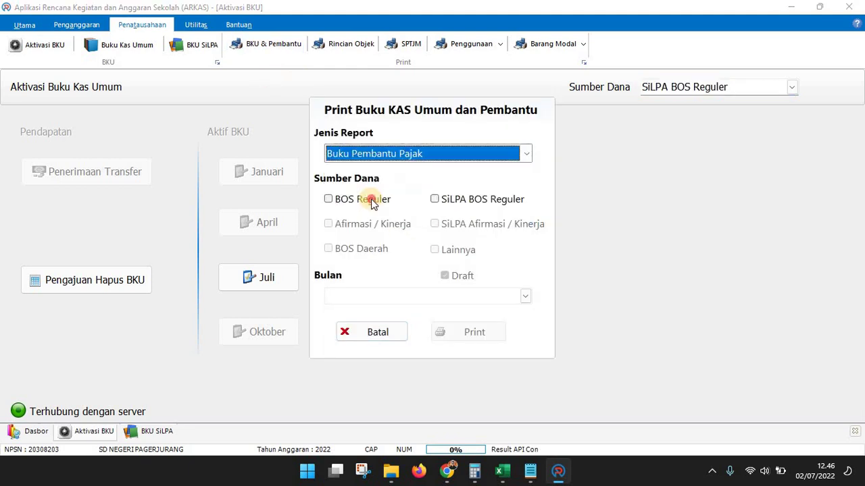
left_click(376, 199)
left_click(449, 197)
left_click(524, 298)
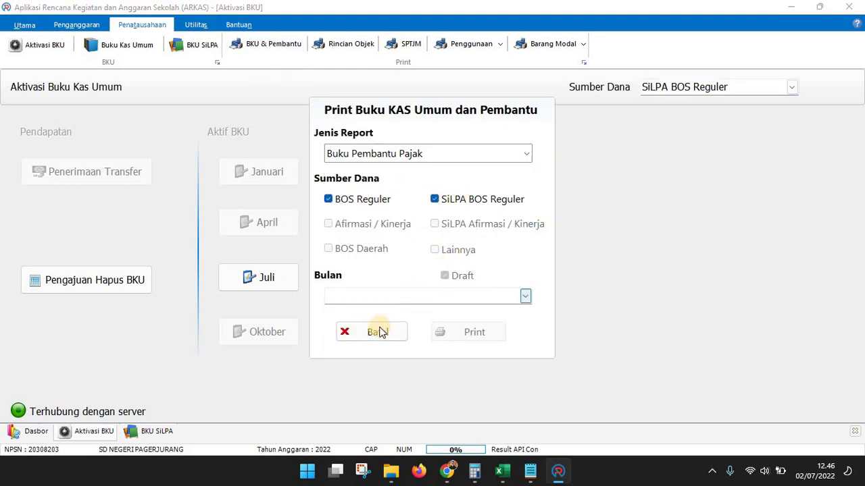
left_click(376, 340)
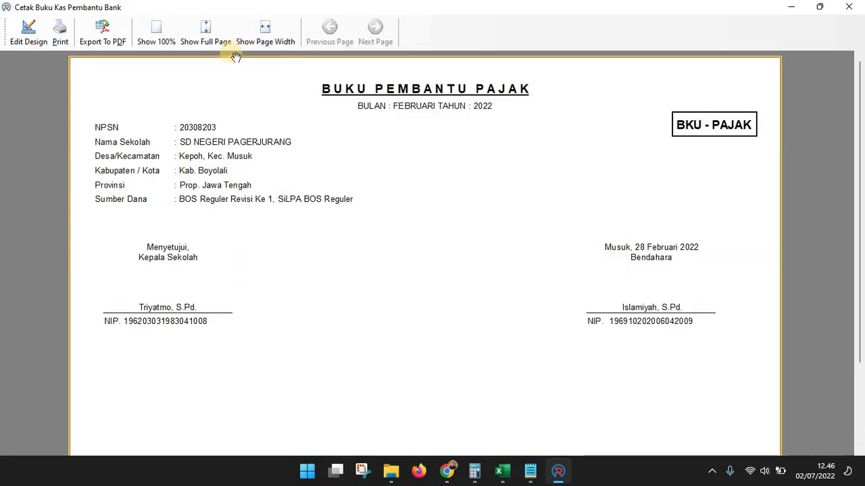
left_click(95, 34)
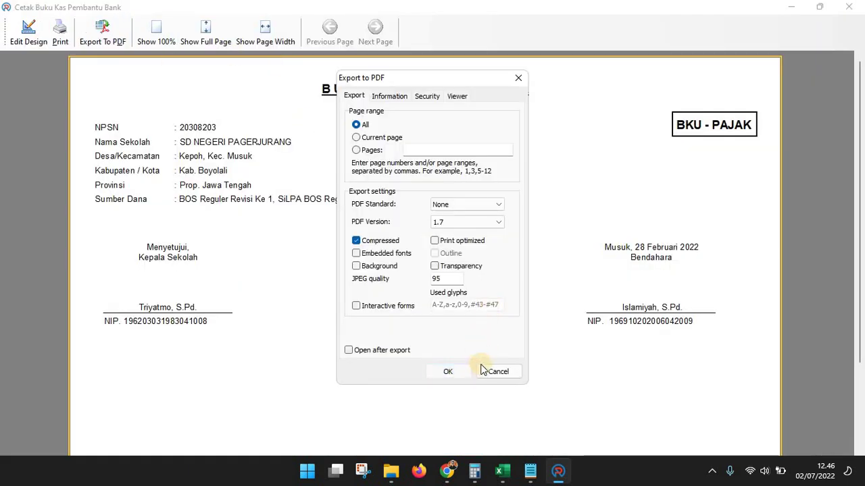
left_click(447, 372)
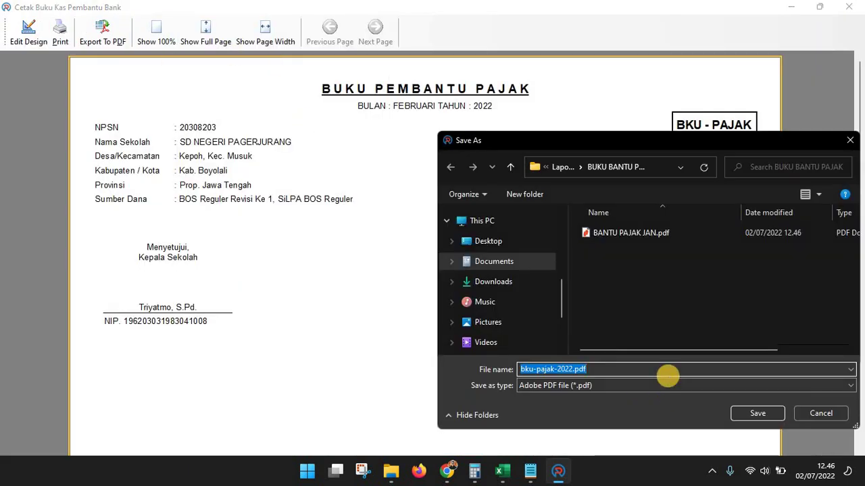
type("BANTU PAJAK ")
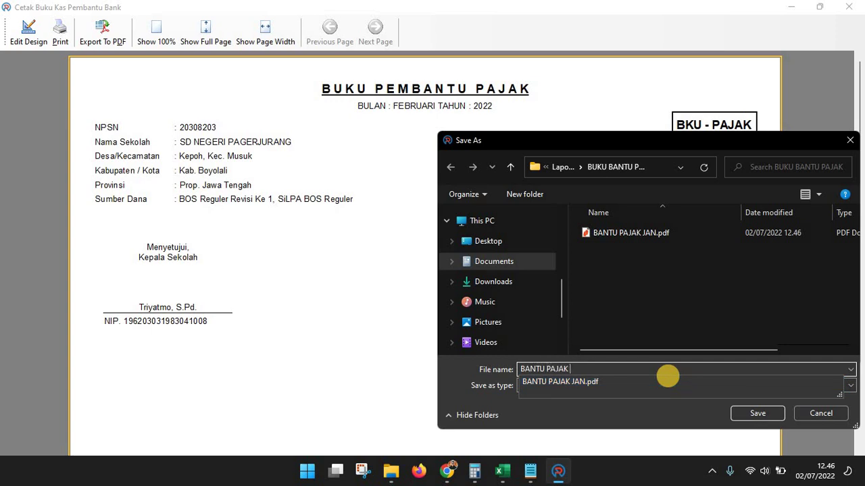
type("FEB")
key("Return")
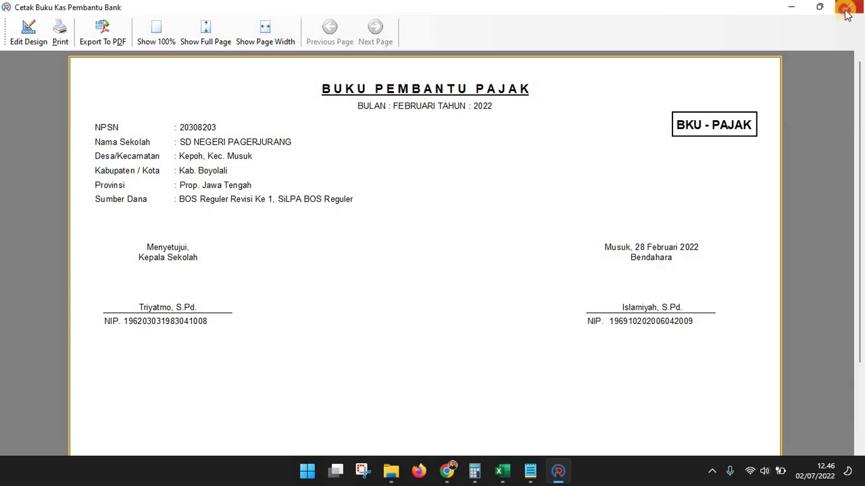
left_click(847, 9)
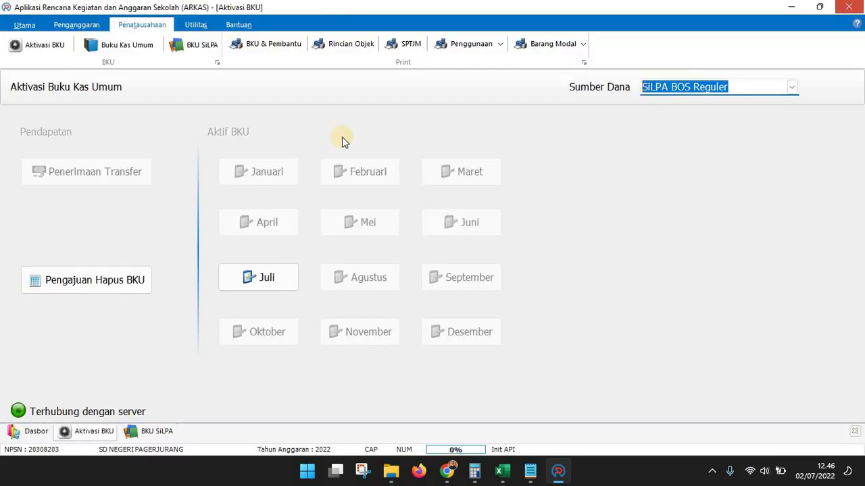
Reopen the print dialog set to Buku Pembantu Pajak with BOS Reguler included
left_click(268, 47)
left_click(510, 154)
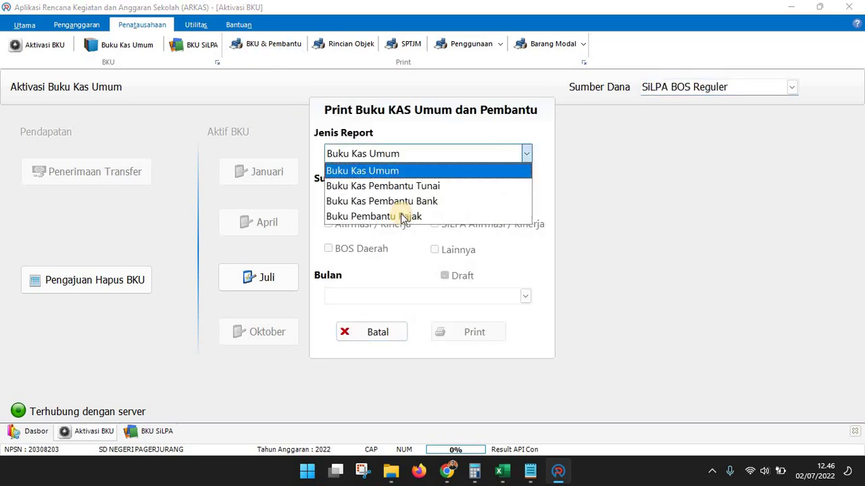
left_click(398, 216)
left_click(482, 197)
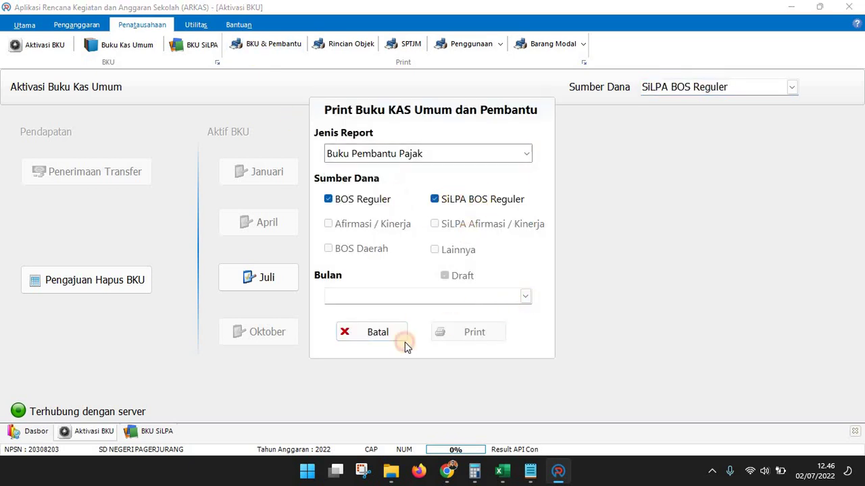
Export the June Buku Pembantu Pajak report as the BANTU PAJAK JUN PDF
left_click(419, 296)
left_click(378, 399)
left_click(464, 331)
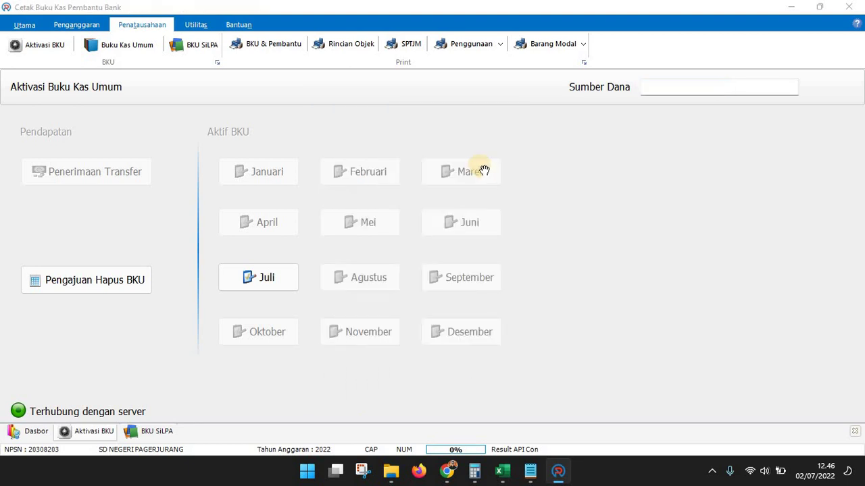
left_click(100, 35)
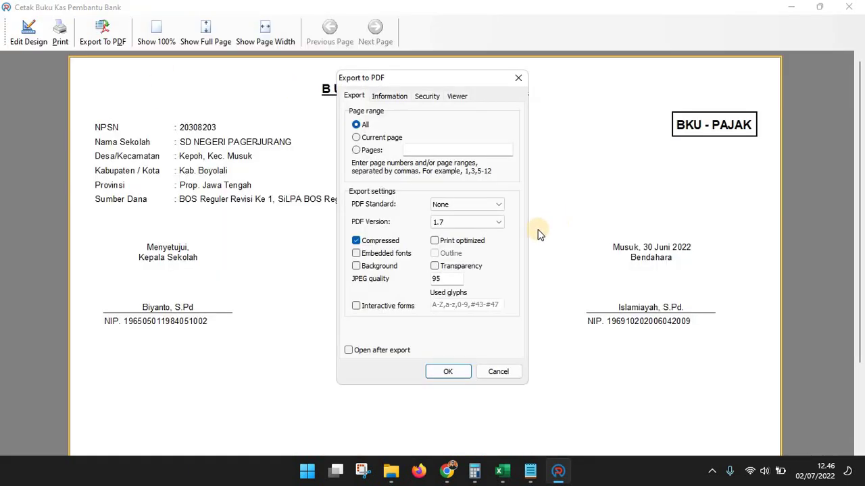
left_click(446, 372)
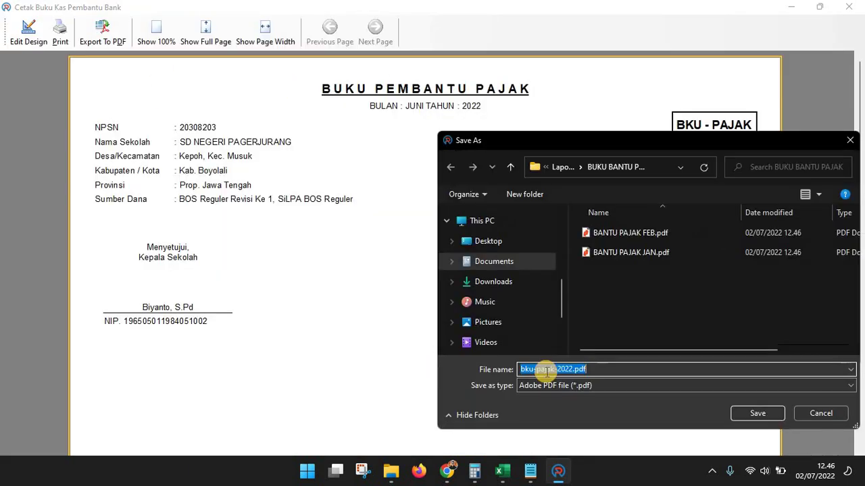
type("BANTU")
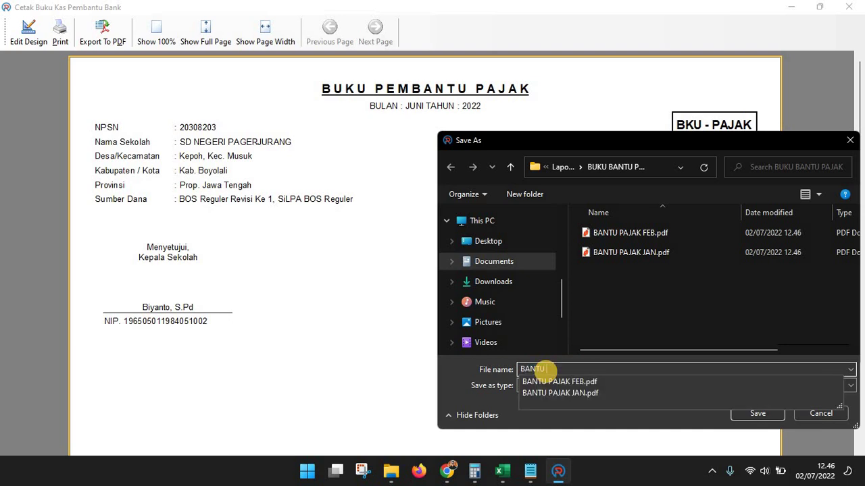
type(" PAJAK JUN")
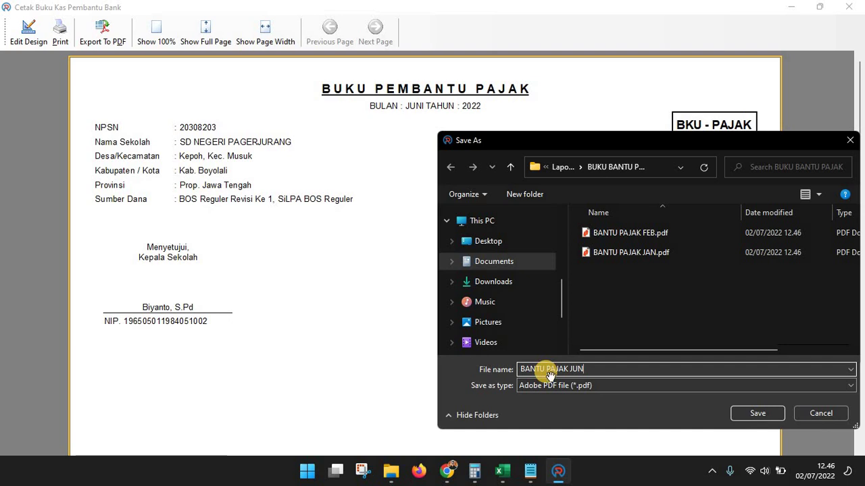
key("Return")
left_click(799, 8)
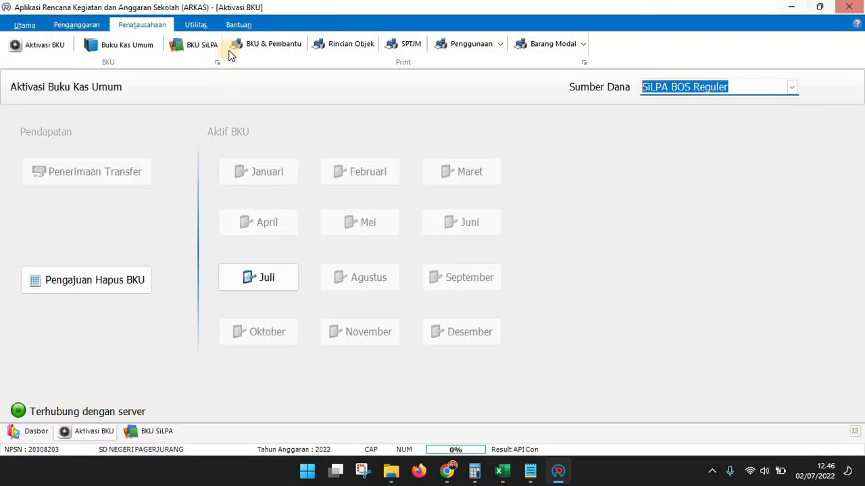
Generate the Februari Buku Pembantu Pajak report for BOS Reguler and close the preview
left_click(233, 49)
left_click(432, 153)
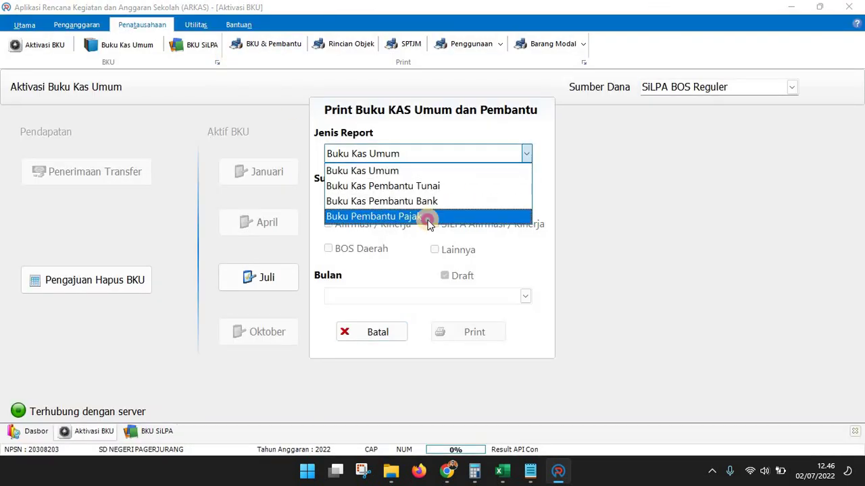
left_click(426, 218)
left_click(413, 198)
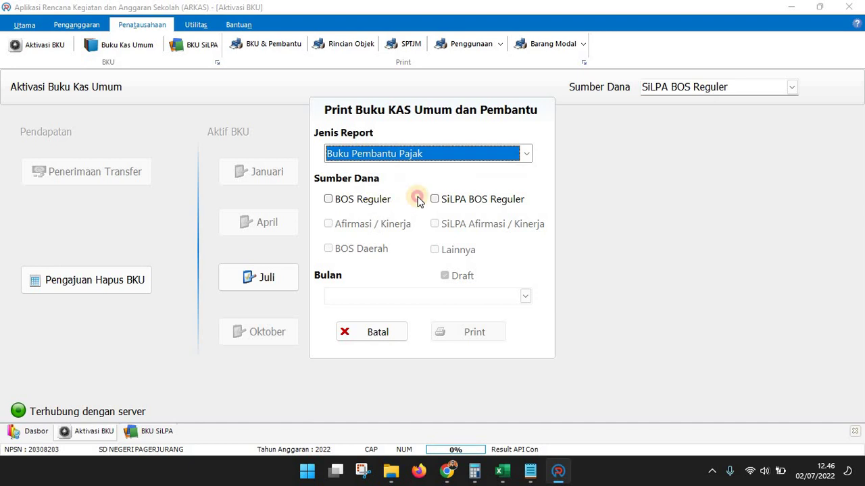
left_click(525, 296)
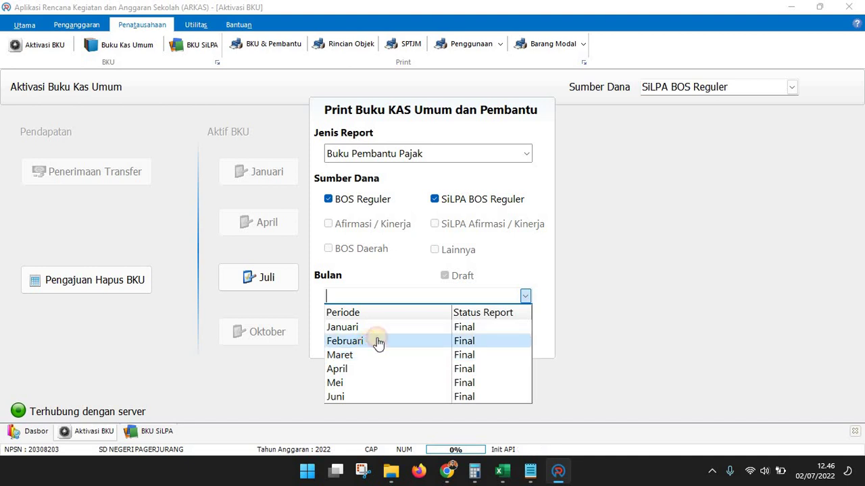
left_click(378, 341)
left_click(466, 333)
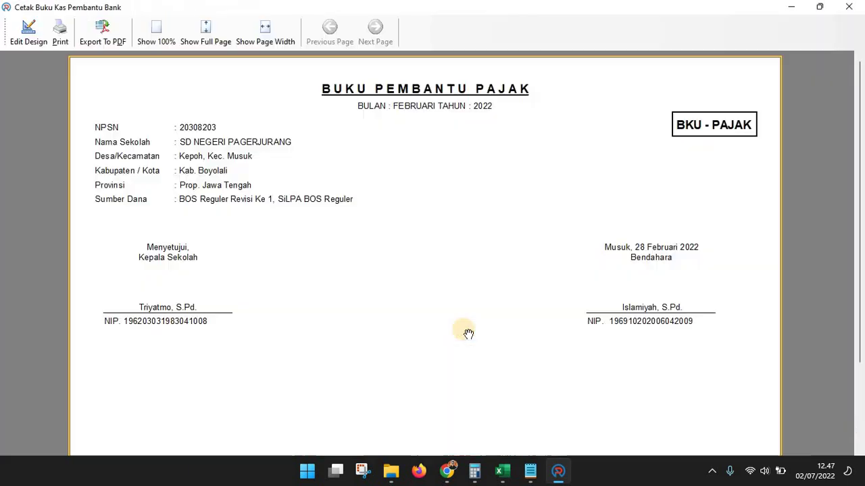
left_click(849, 7)
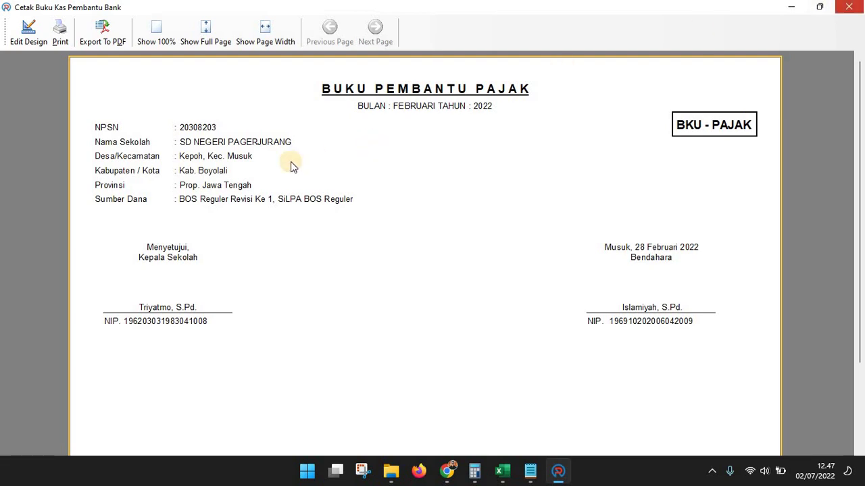
Generate the Maret Buku Pembantu Pajak report for BOS Reguler and SiLPA BOS Reguler, then close it
left_click(265, 43)
left_click(403, 153)
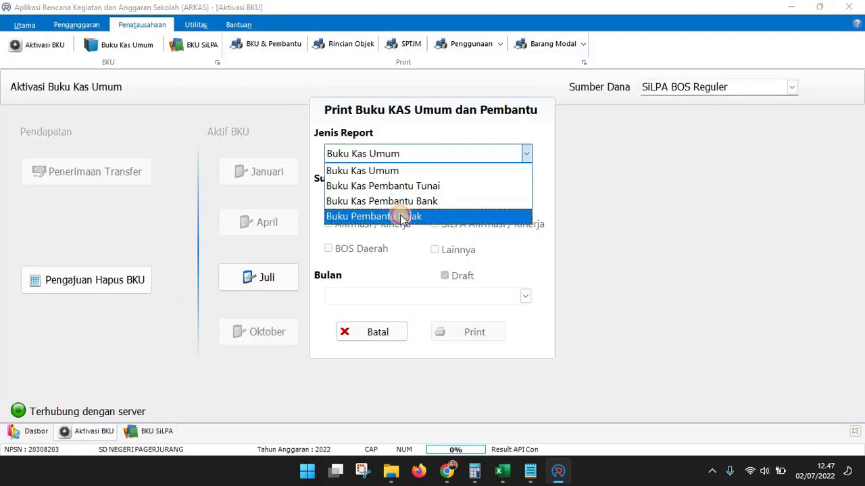
left_click(396, 216)
left_click(385, 198)
left_click(435, 199)
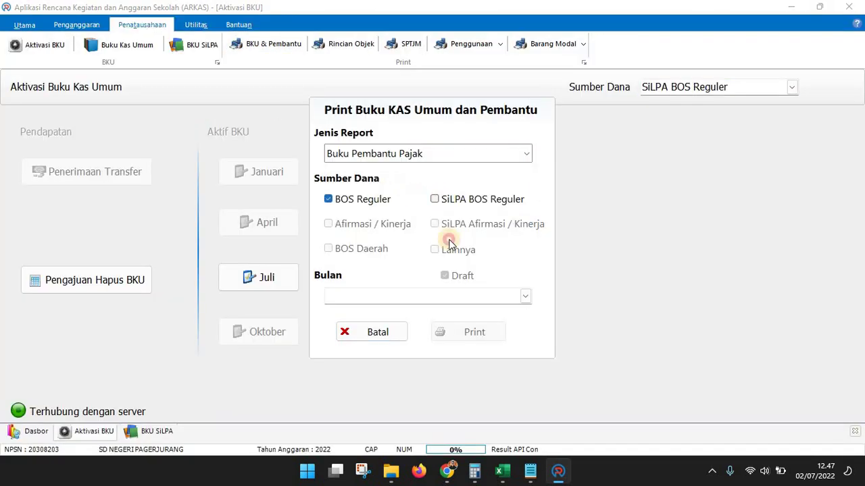
left_click(520, 297)
left_click(395, 356)
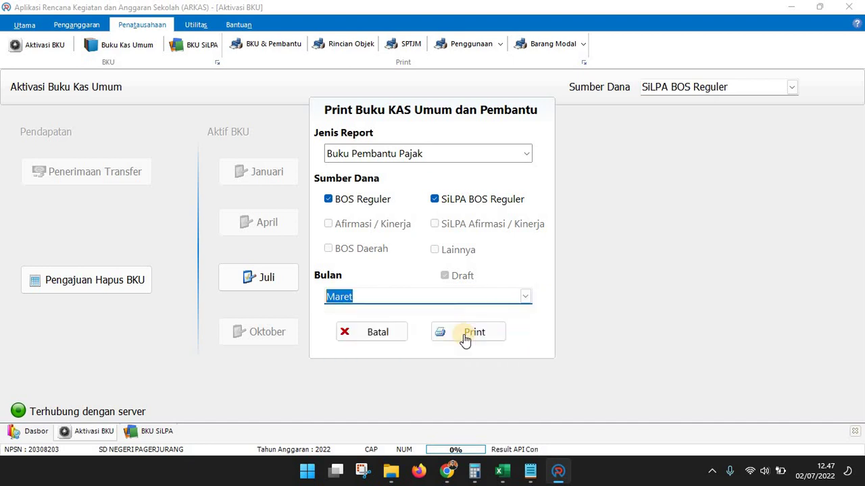
left_click(470, 332)
left_click(849, 8)
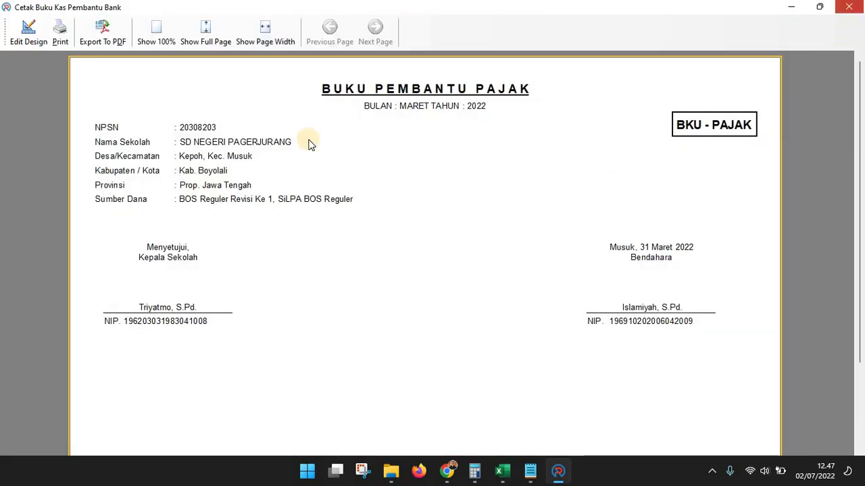
Generate the April Buku Pembantu Pajak report and close the preview
left_click(266, 43)
left_click(419, 154)
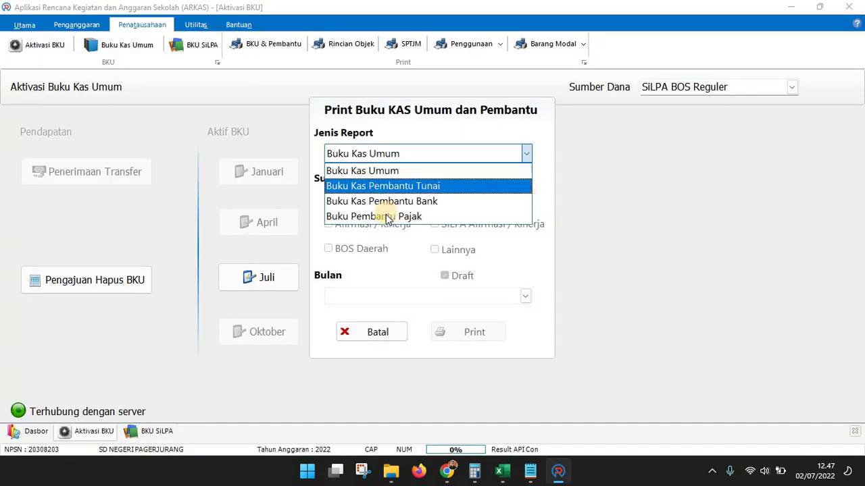
left_click(415, 217)
left_click(380, 200)
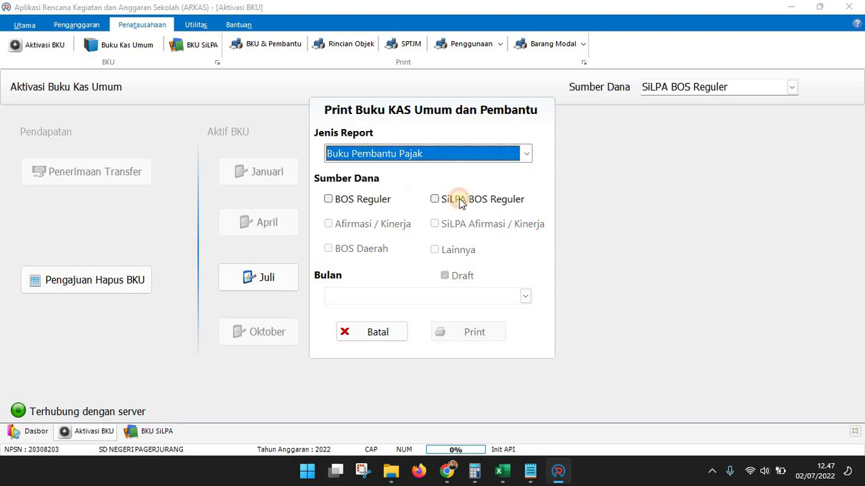
left_click(510, 303)
left_click(405, 366)
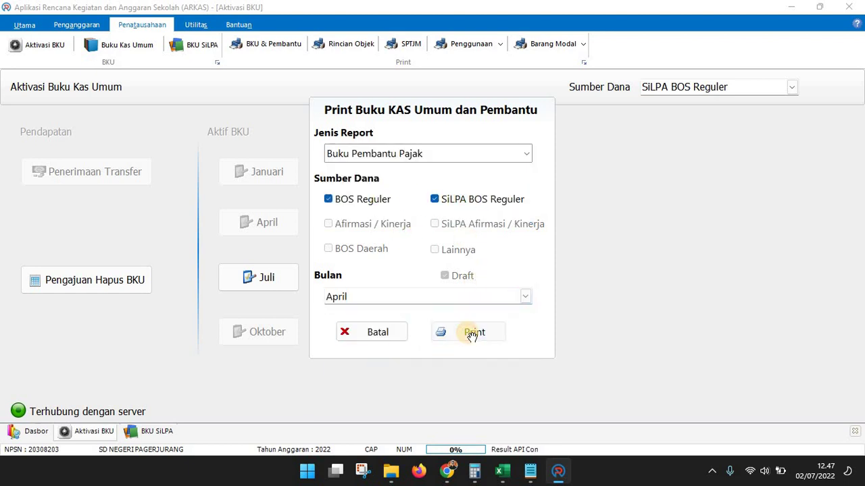
left_click(472, 334)
left_click(859, 5)
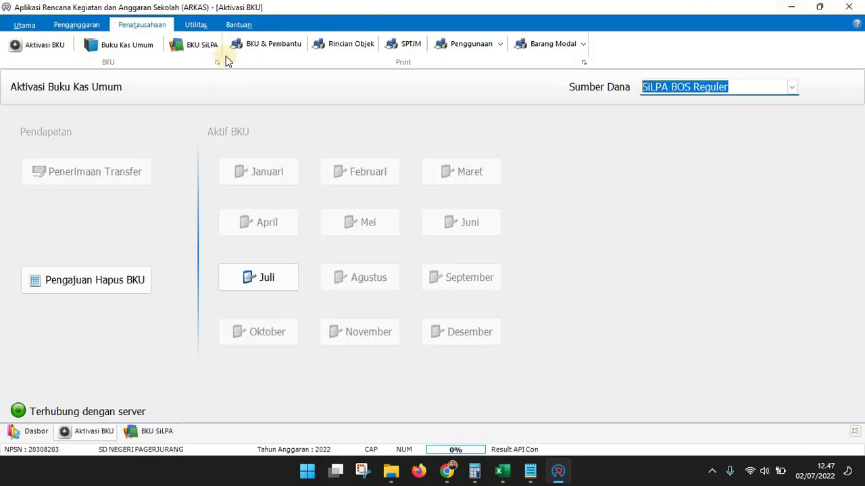
Generate the Mei Buku Pembantu Pajak report and close the preview
left_click(251, 46)
left_click(523, 163)
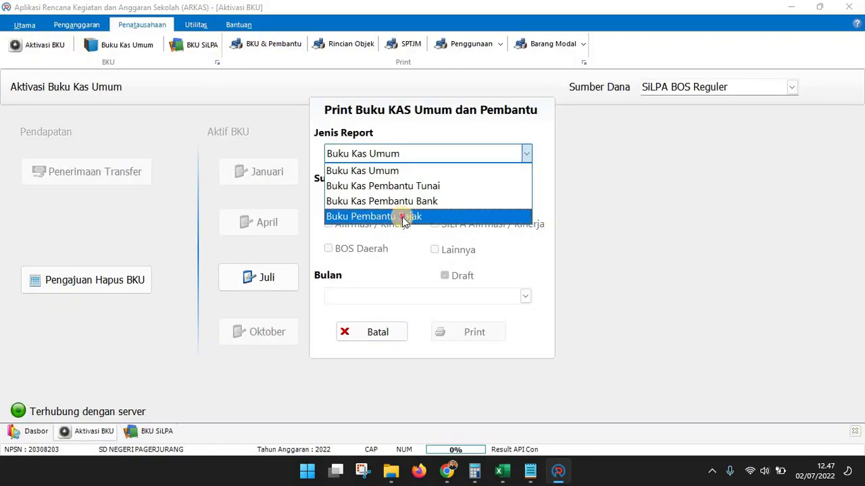
left_click(399, 216)
left_click(524, 296)
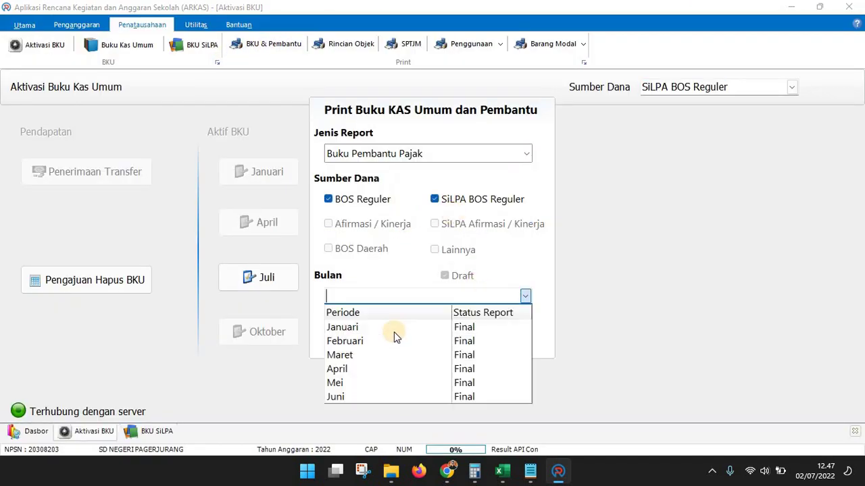
left_click(367, 383)
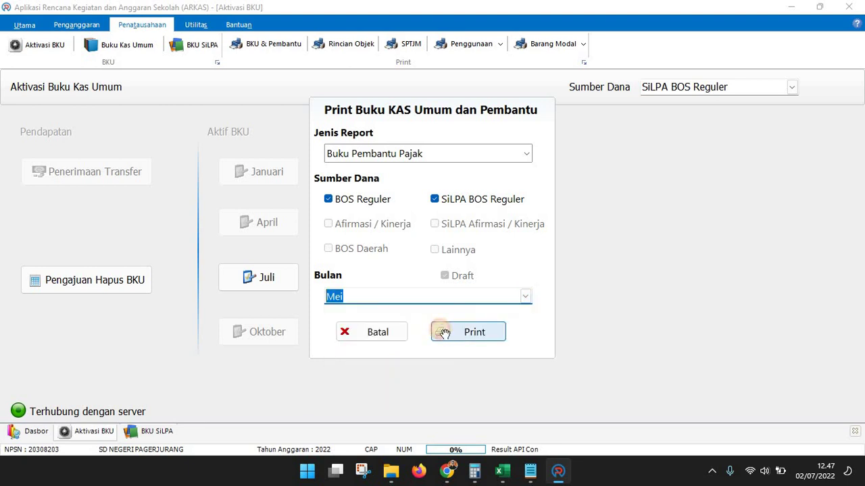
left_click(440, 334)
key("Escape")
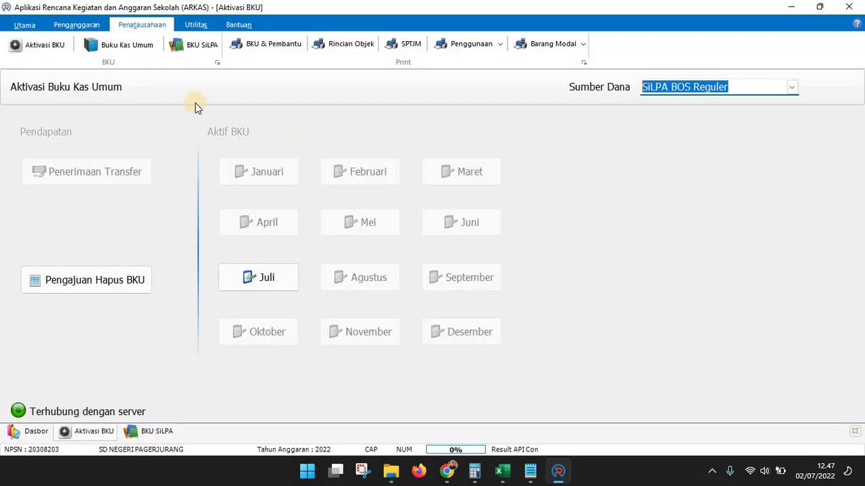
Generate the Juni Buku Pembantu Pajak report and close the preview
left_click(266, 44)
left_click(436, 154)
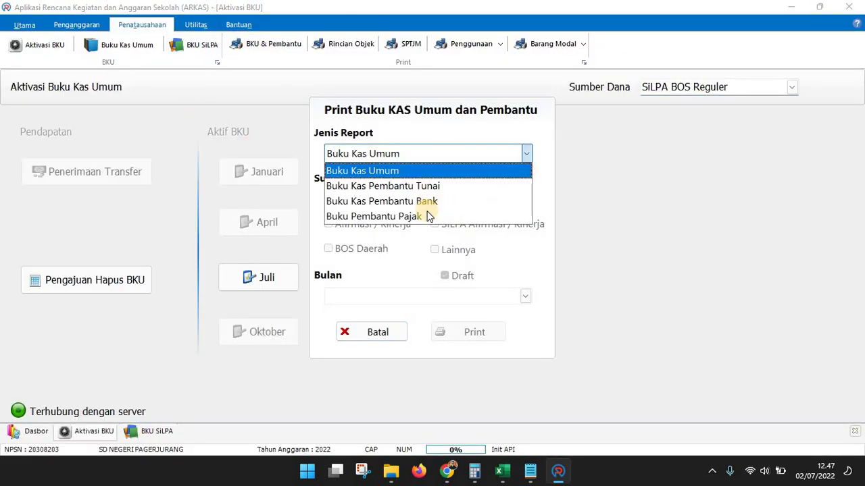
left_click(418, 216)
left_click(380, 200)
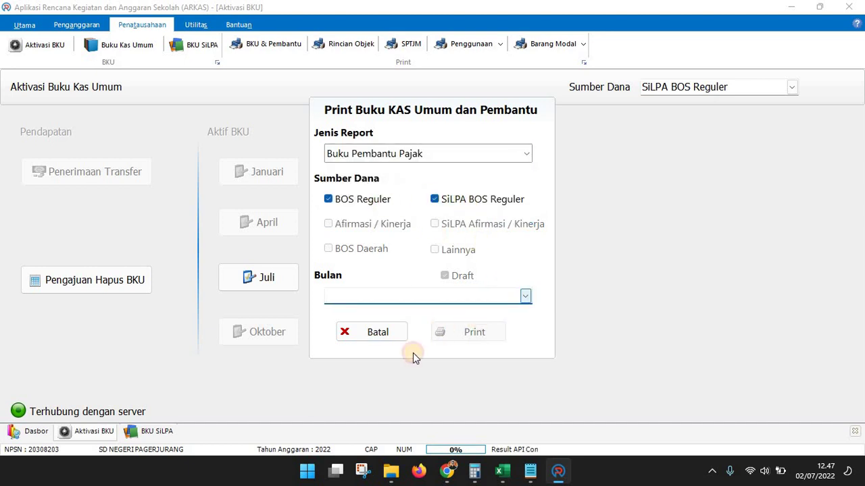
left_click(370, 397)
left_click(469, 332)
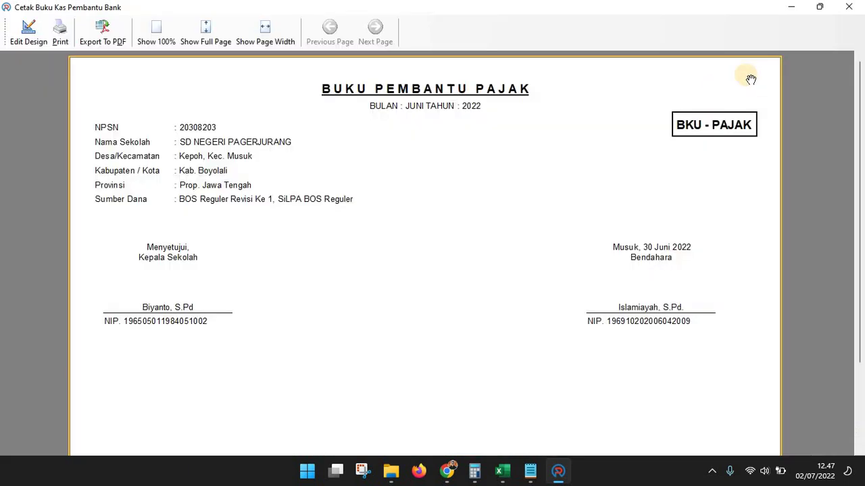
left_click(847, 8)
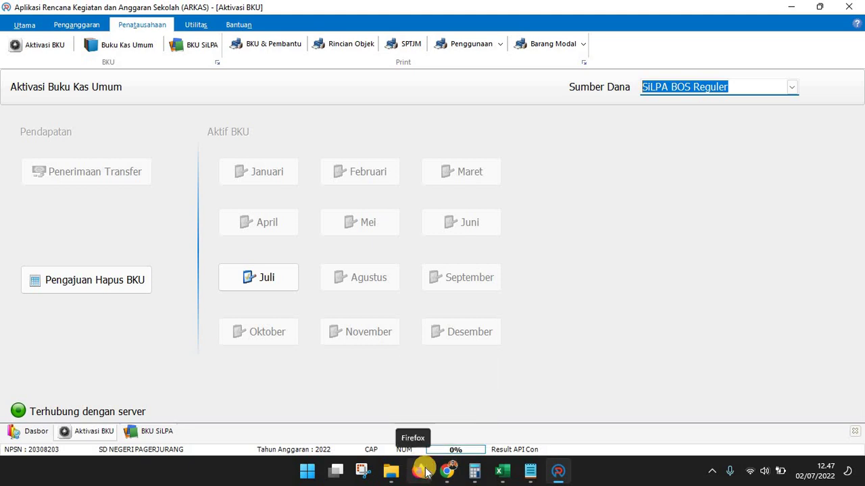
mouse_move(532, 478)
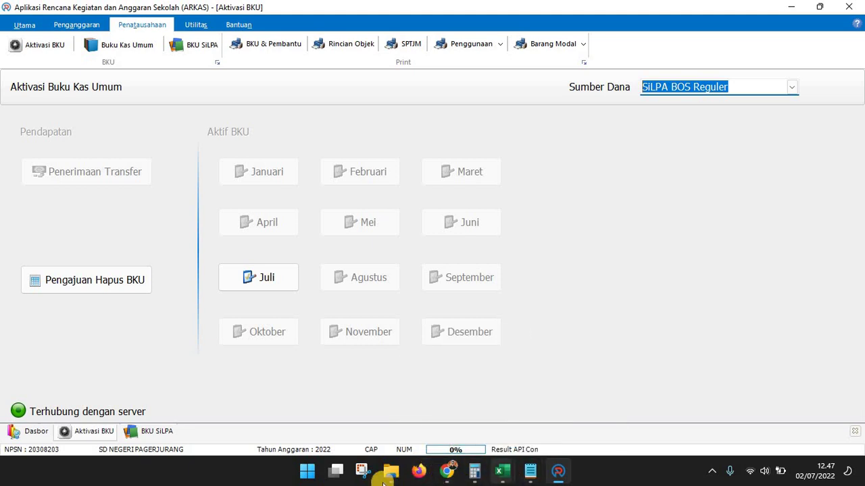
mouse_move(391, 473)
left_click(571, 365)
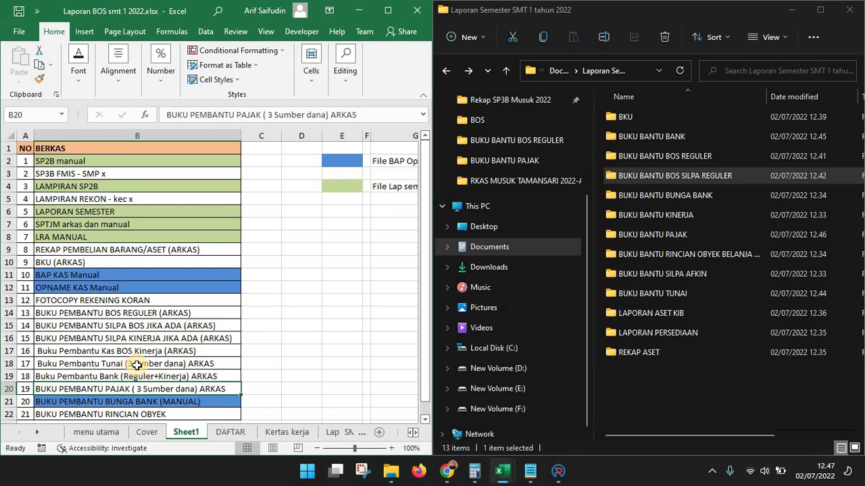
scroll(136, 365, "down", 1)
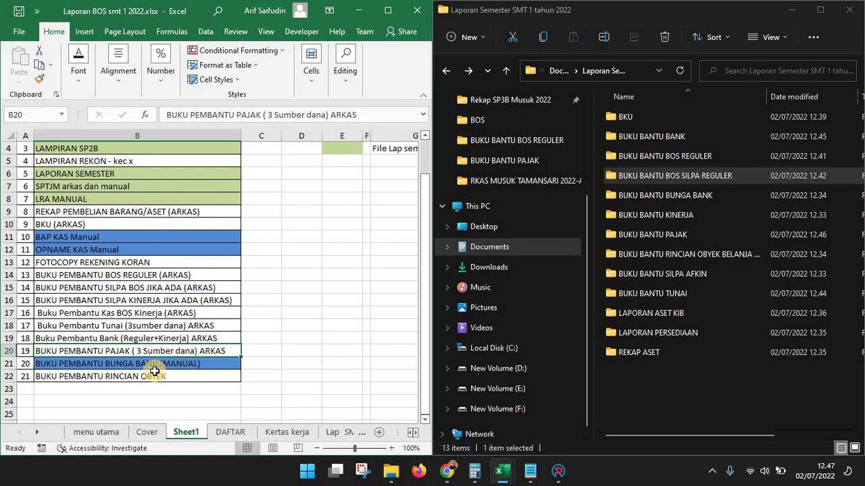
left_click(112, 378)
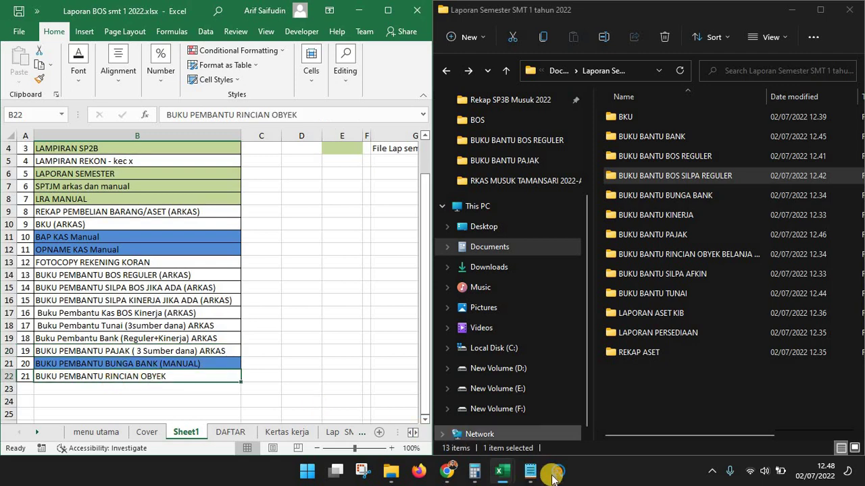
left_click(553, 475)
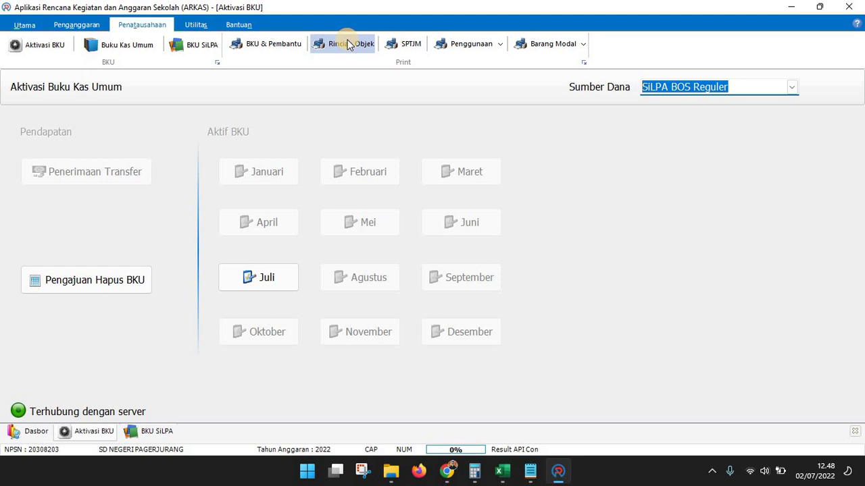
Generate the non-draft Januari Rincian Objek Belanja report for BOS Reguler Revisi Ke 1
left_click(349, 45)
left_click(522, 200)
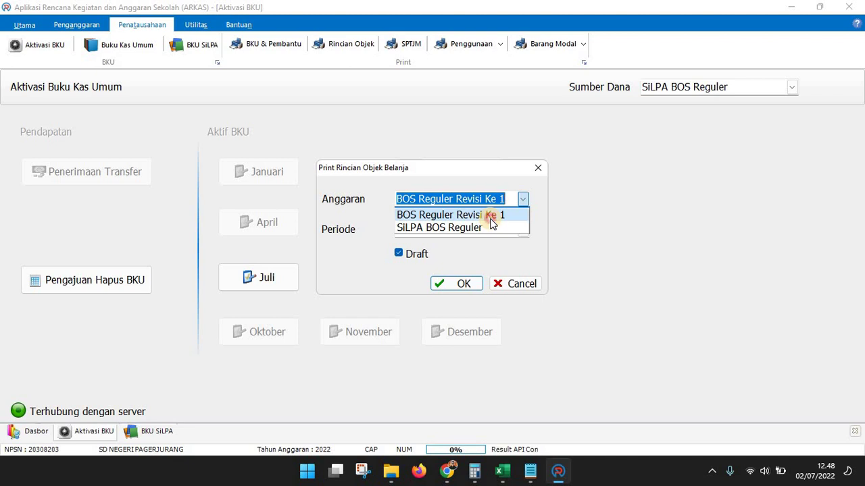
left_click(491, 218)
left_click(523, 229)
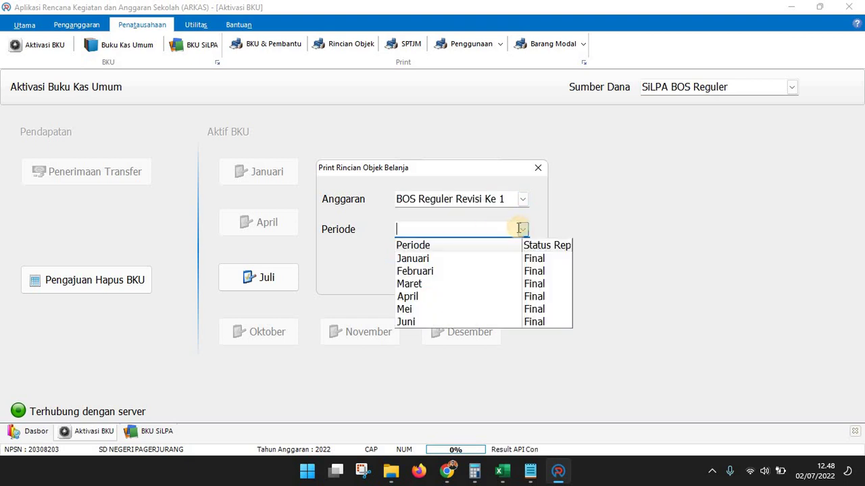
left_click(505, 262)
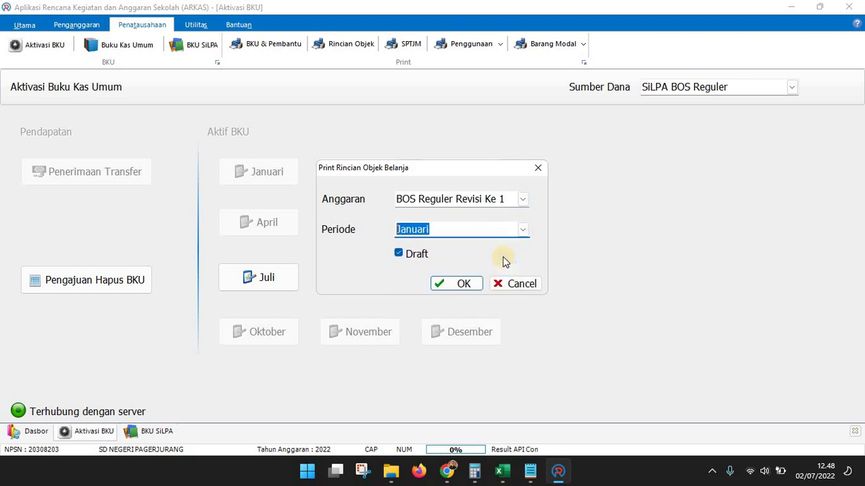
left_click(412, 259)
left_click(462, 283)
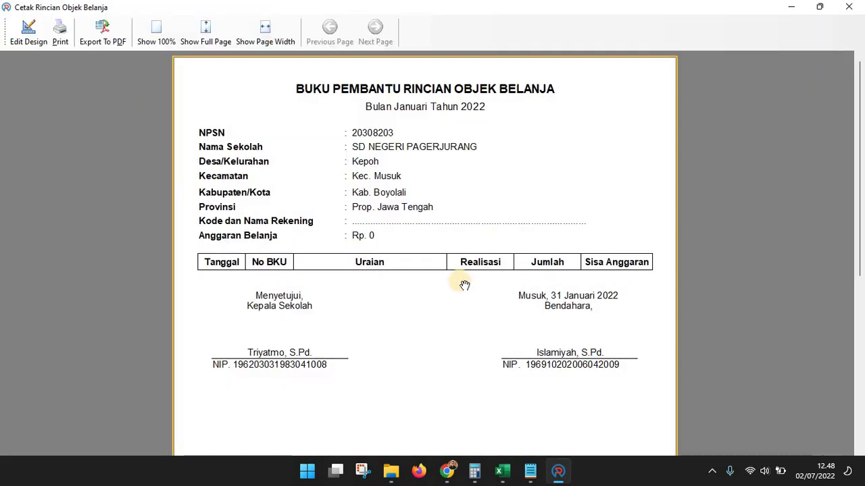
Export it as PDF 'ROB REGULER JAN' into the rincian obyek belanja folder and close the preview
left_click(113, 34)
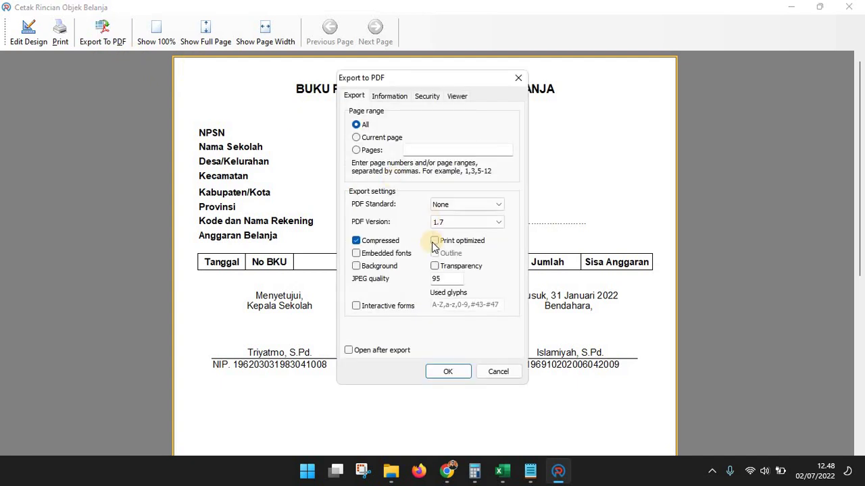
left_click(445, 371)
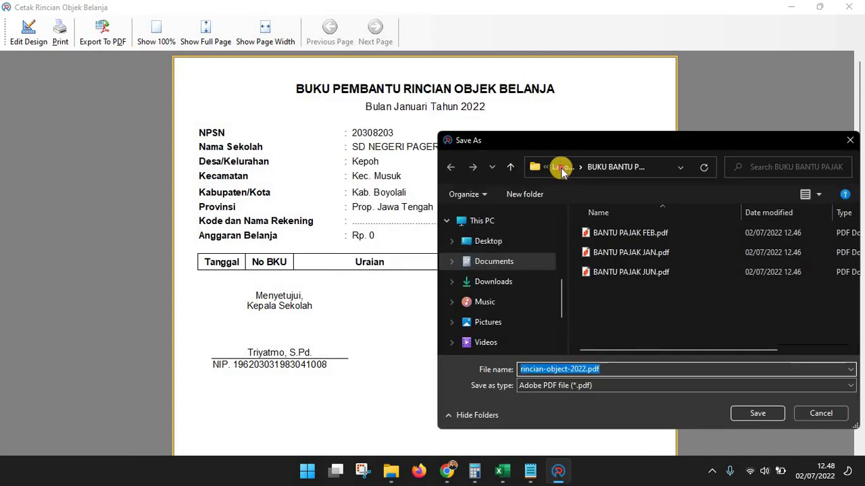
left_click(561, 168)
left_click(645, 300)
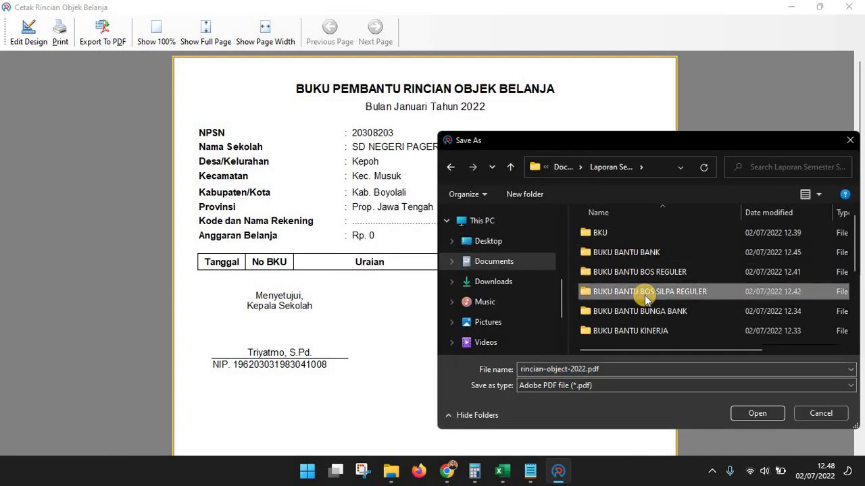
scroll(646, 299, "down", 3)
left_click(654, 236)
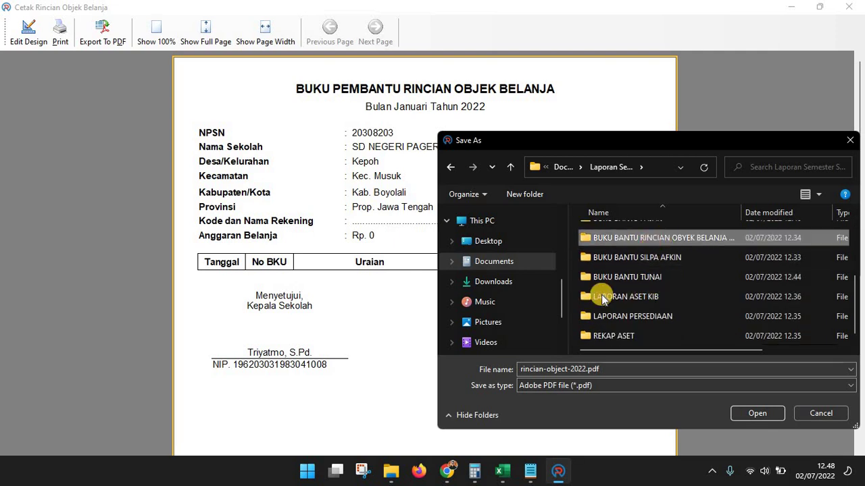
key("Return")
left_click(608, 370)
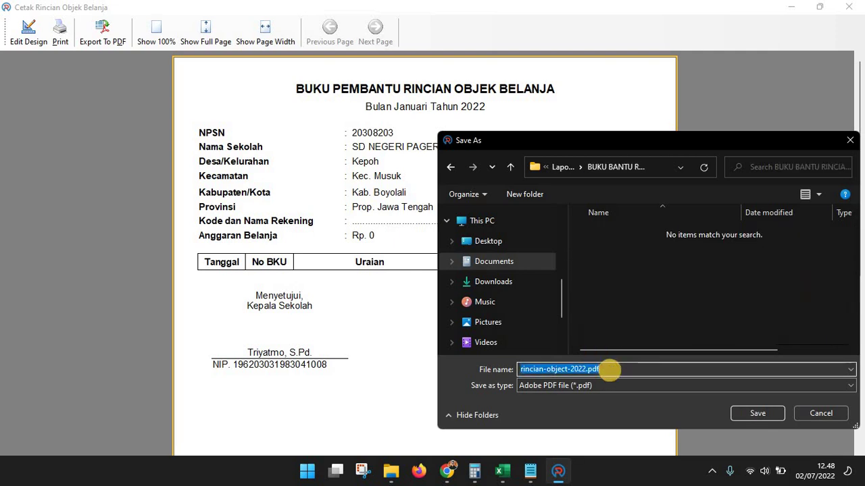
type("ROB REGULER JAN")
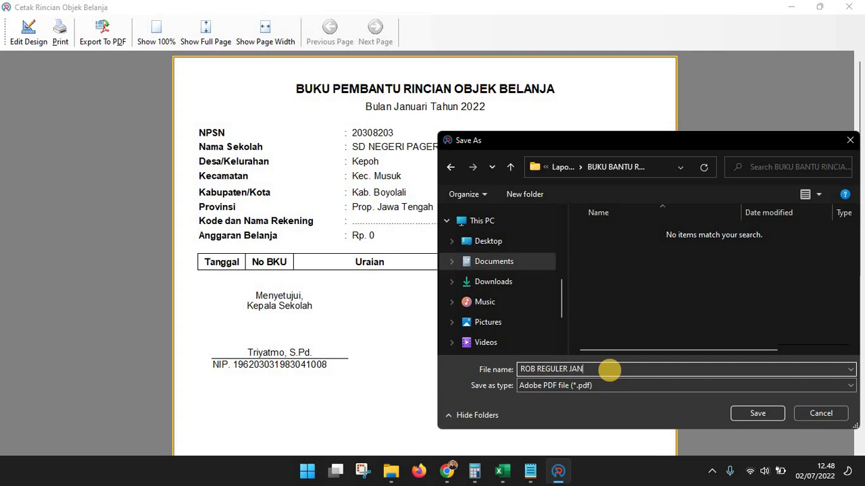
key("Return")
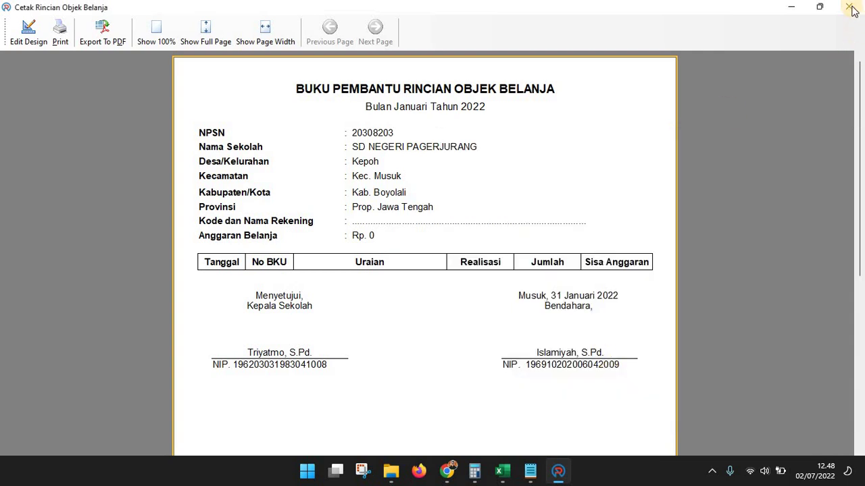
left_click(848, 8)
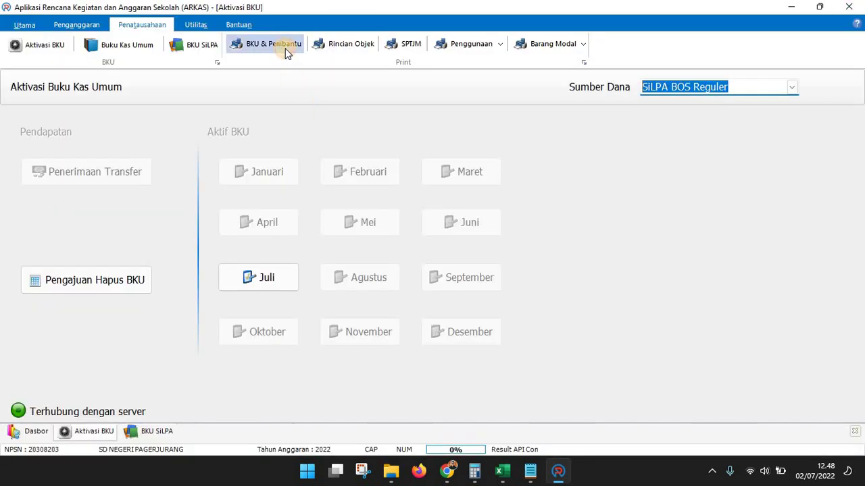
Generate the Februari Rincian Objek Belanja report for BOS Reguler Revisi Ke 1
left_click(286, 49)
left_click(407, 329)
left_click(350, 42)
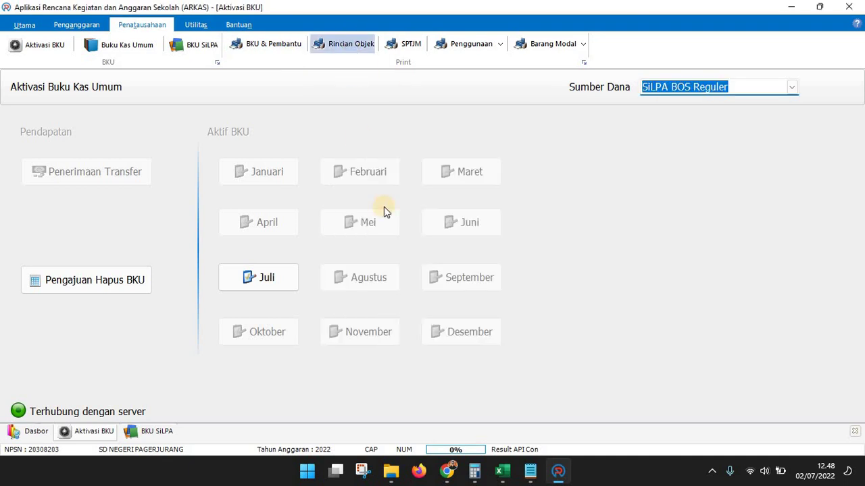
left_click(521, 230)
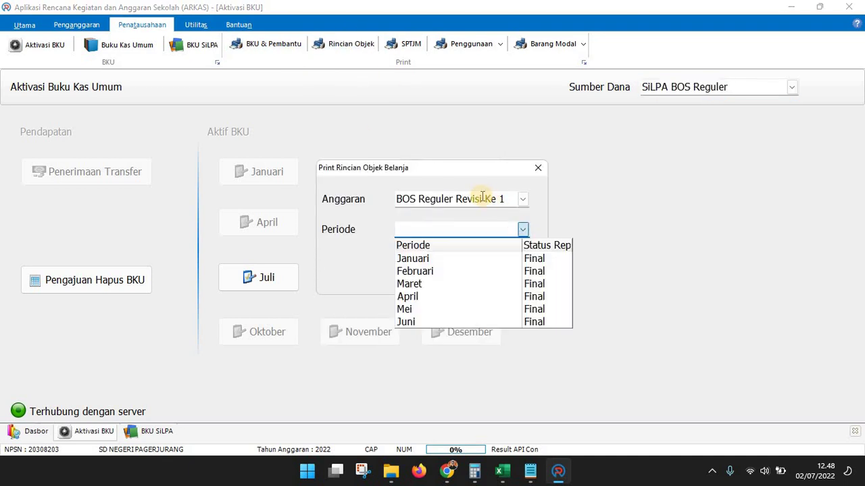
left_click(448, 272)
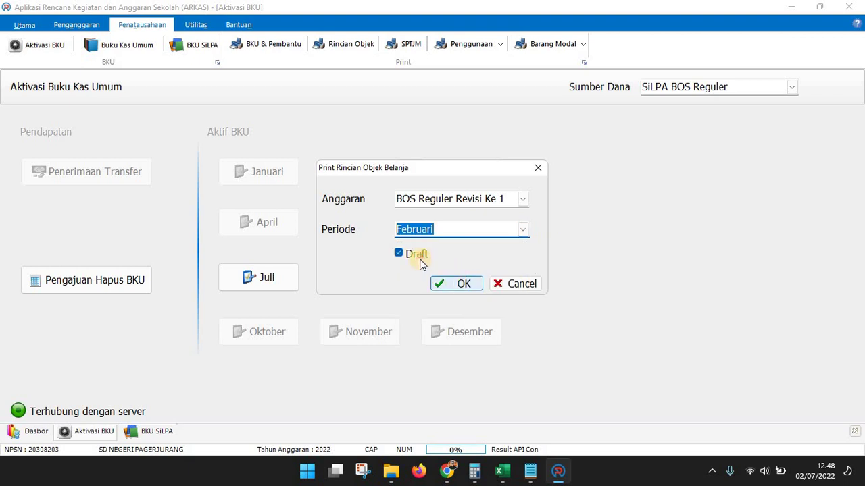
left_click(449, 285)
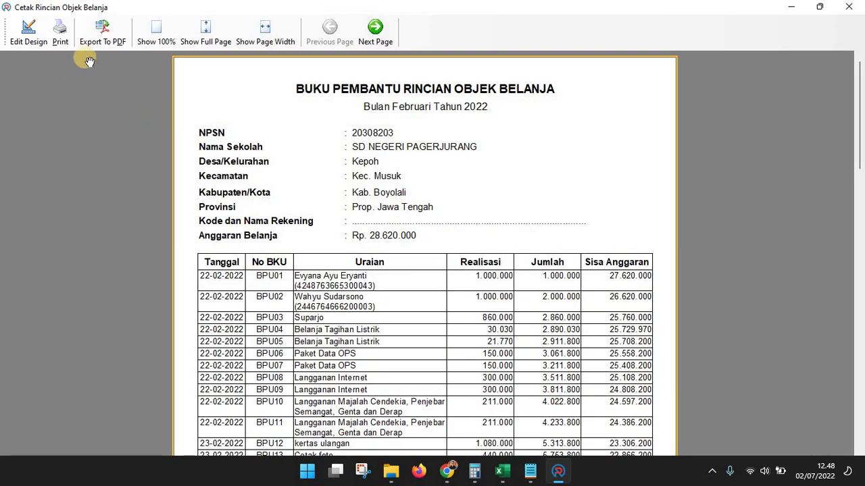
Export it to PDF as 'ROB REGULER FEB' and close the preview
left_click(102, 31)
left_click(442, 371)
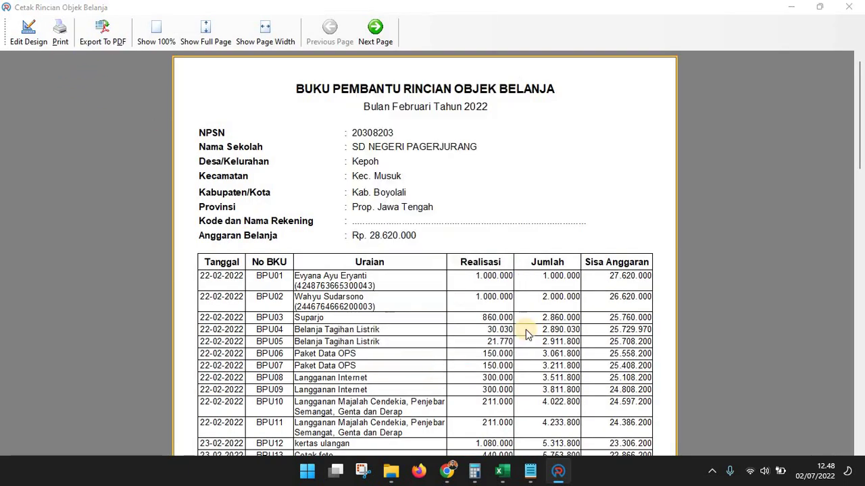
type("ROB REGULE")
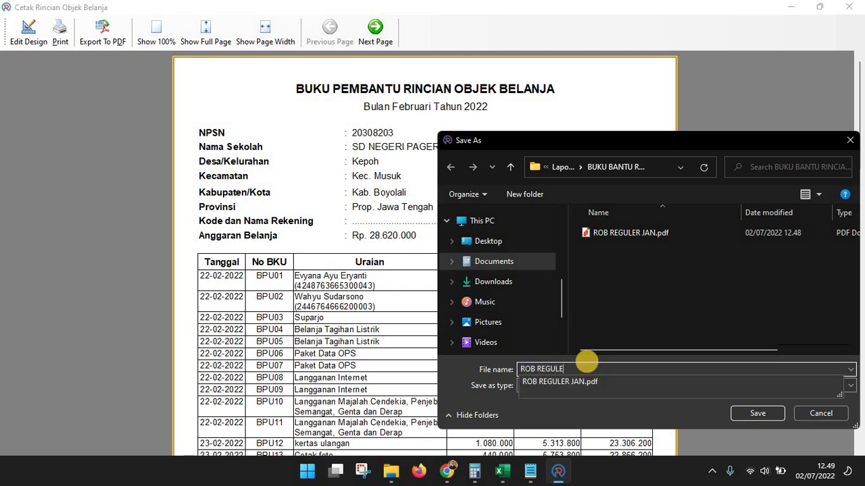
type("R FE")
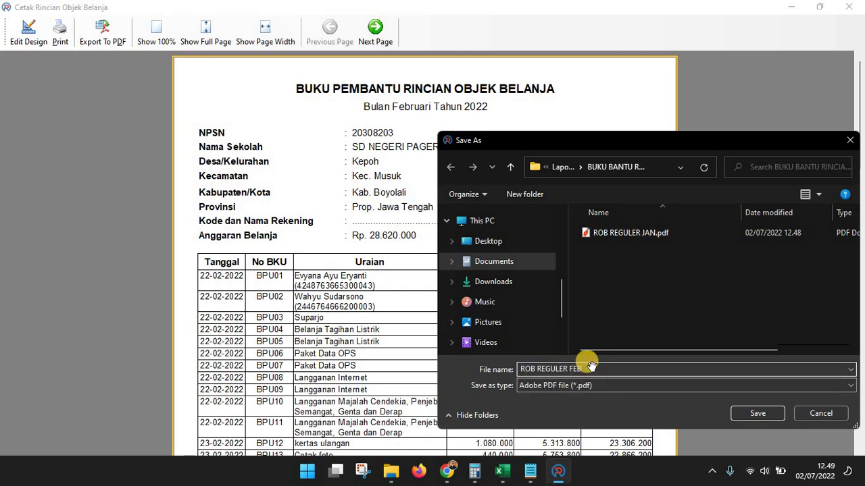
type("B")
key("Return")
left_click(848, 7)
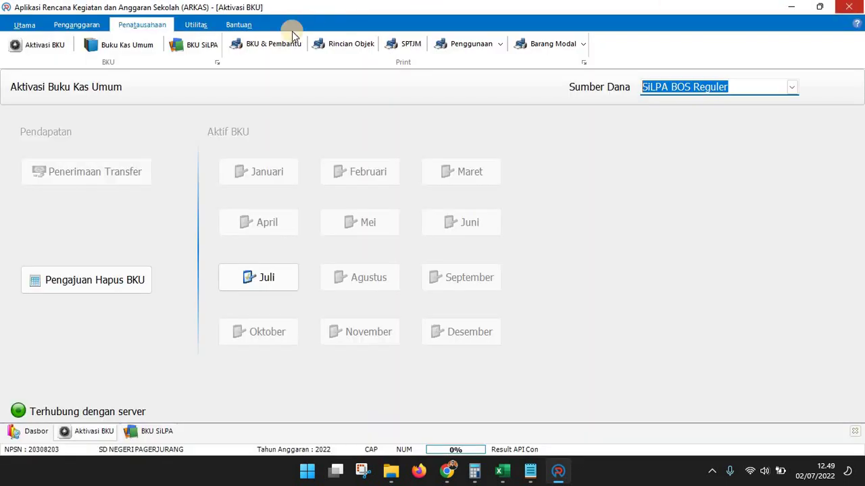
Generate the Juni Rincian Objek Belanja report
left_click(358, 49)
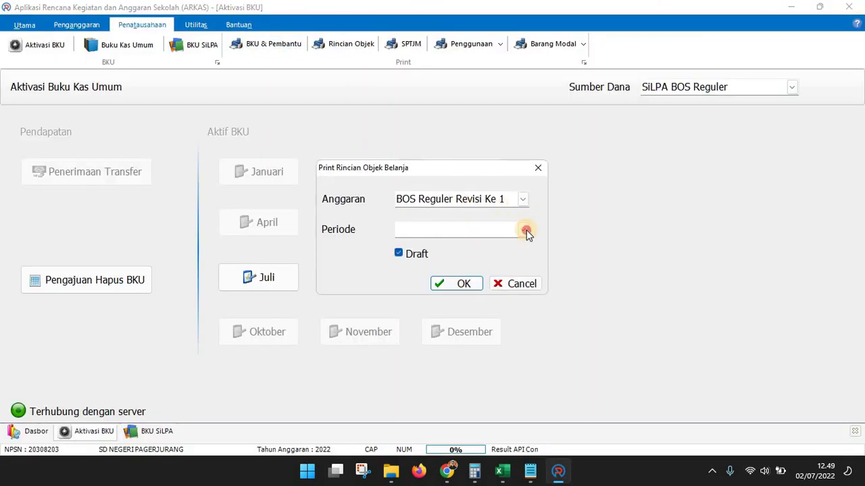
left_click(526, 231)
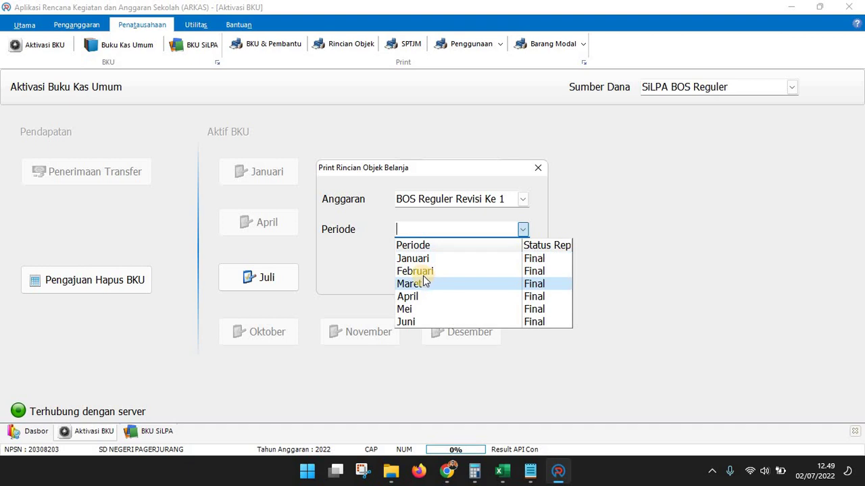
left_click(414, 322)
left_click(442, 281)
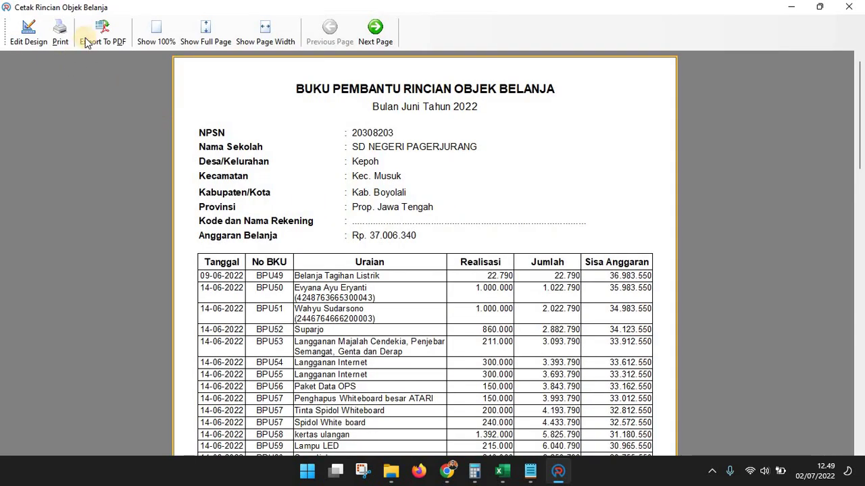
Export it to PDF as 'ROB REGULER JUN' and close the preview
left_click(95, 34)
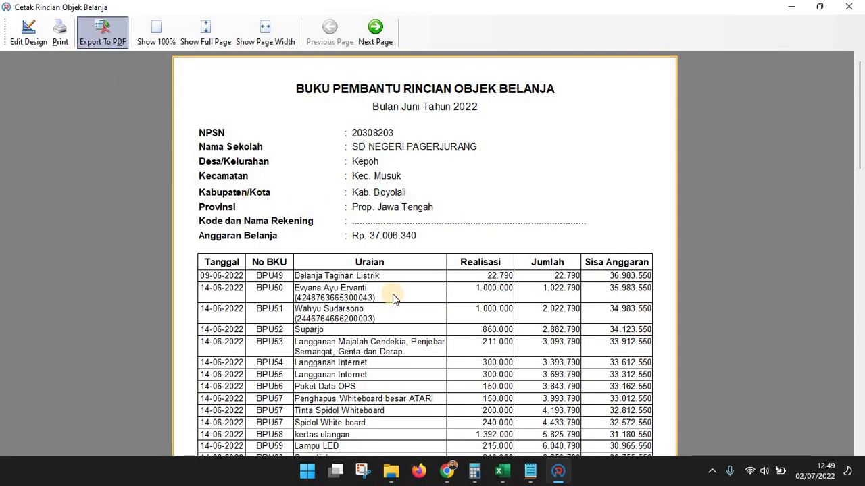
left_click(439, 372)
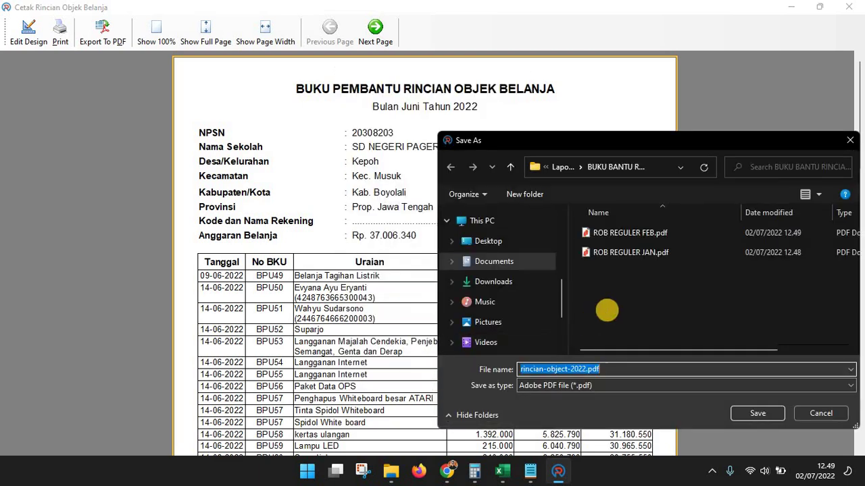
type("ROB RE")
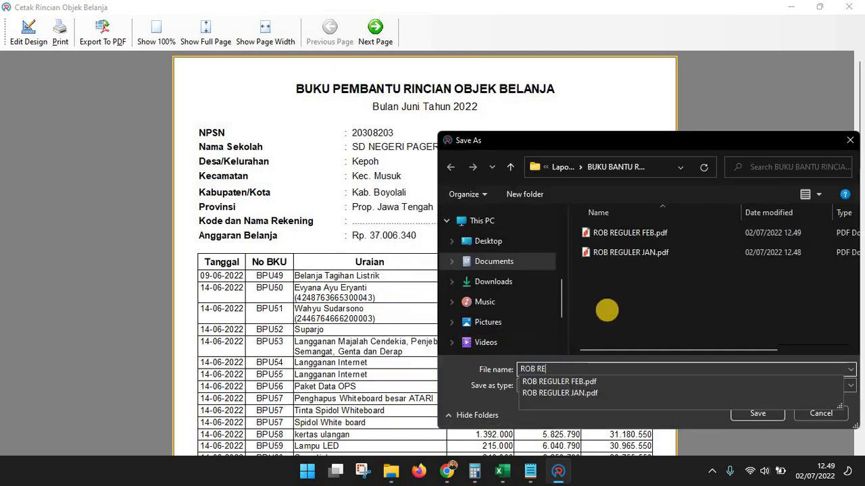
type("GULER JUN")
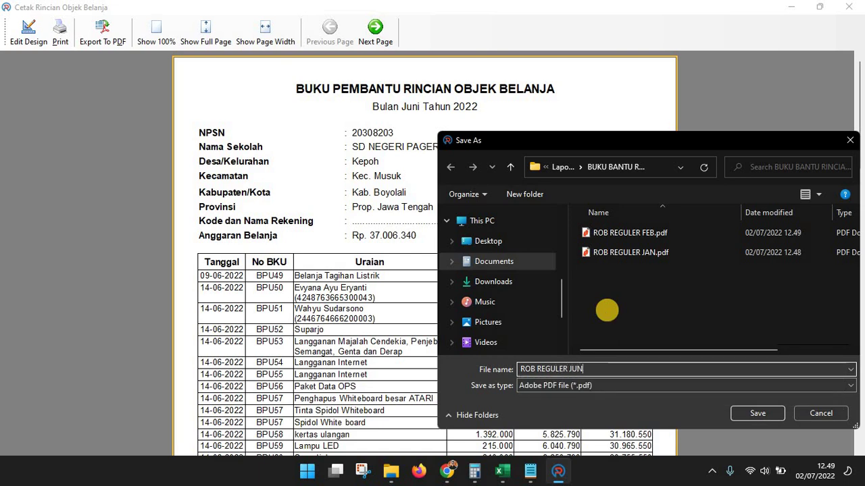
key("Return")
left_click(849, 6)
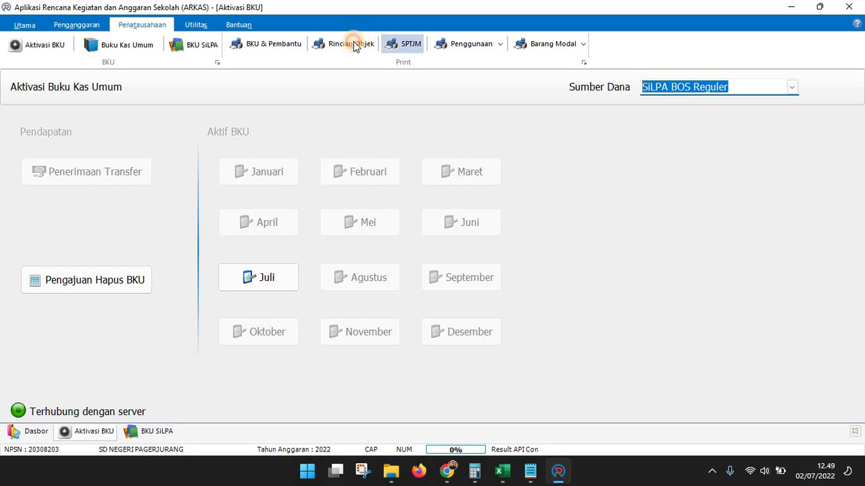
left_click(352, 43)
left_click(521, 200)
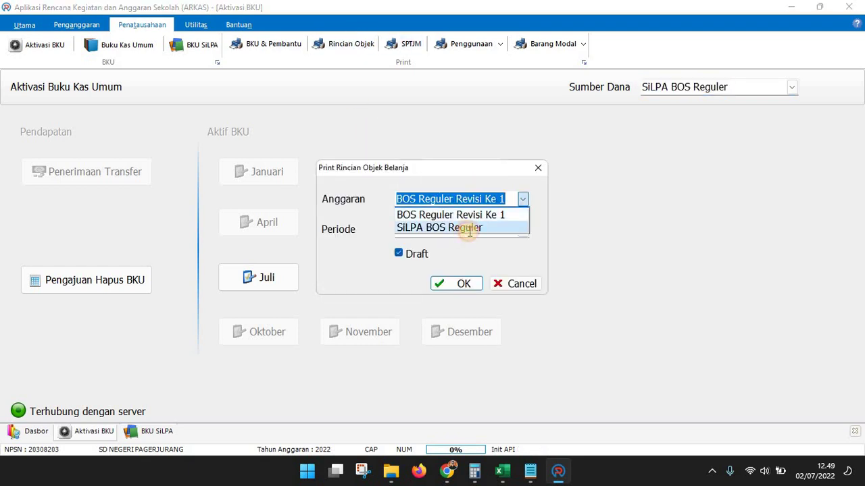
left_click(466, 228)
left_click(523, 229)
left_click(447, 264)
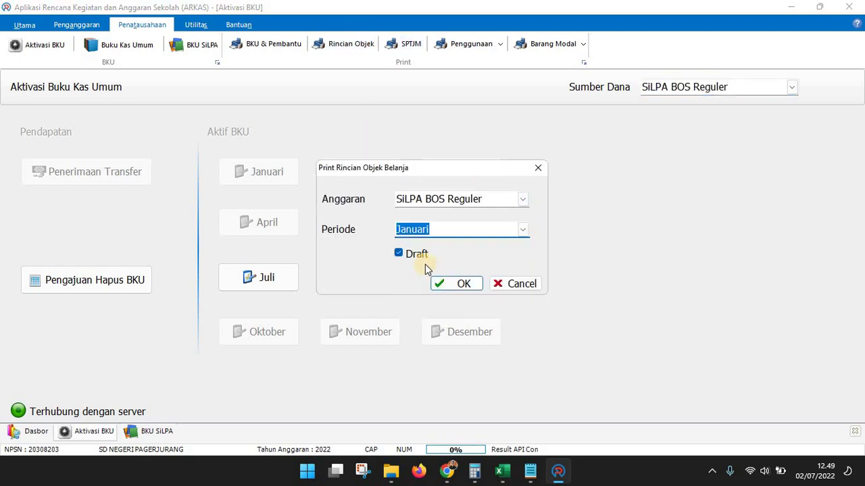
left_click(449, 282)
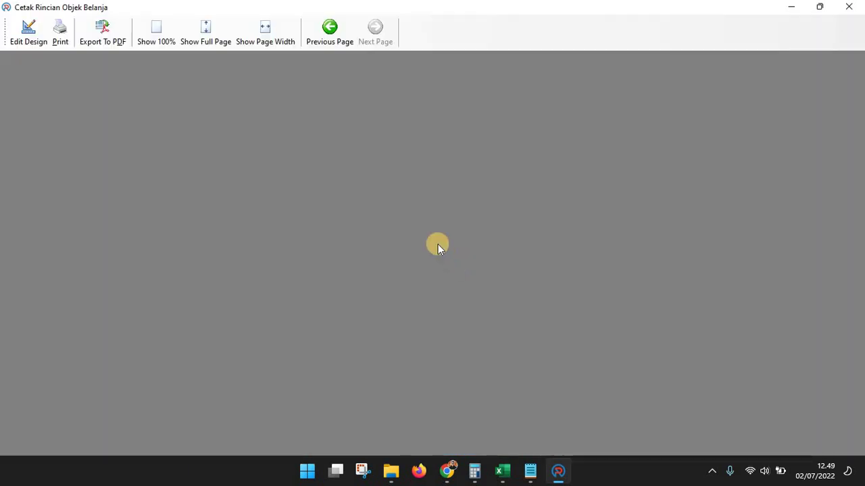
left_click(156, 34)
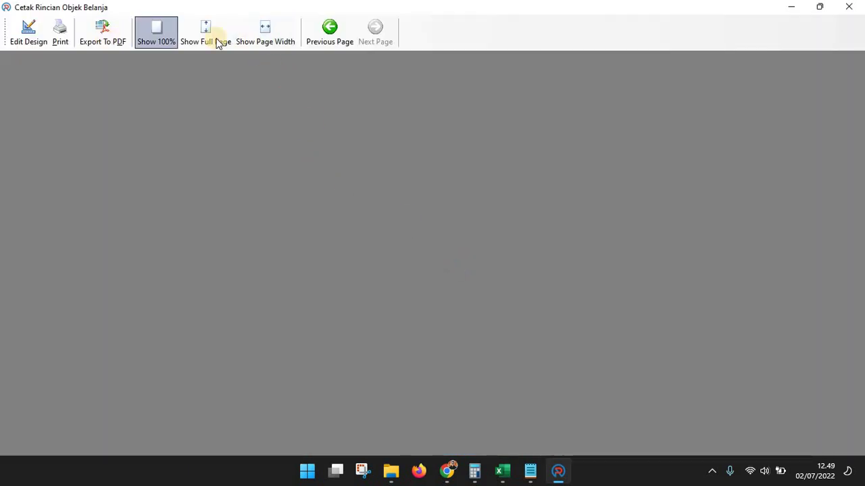
left_click(848, 7)
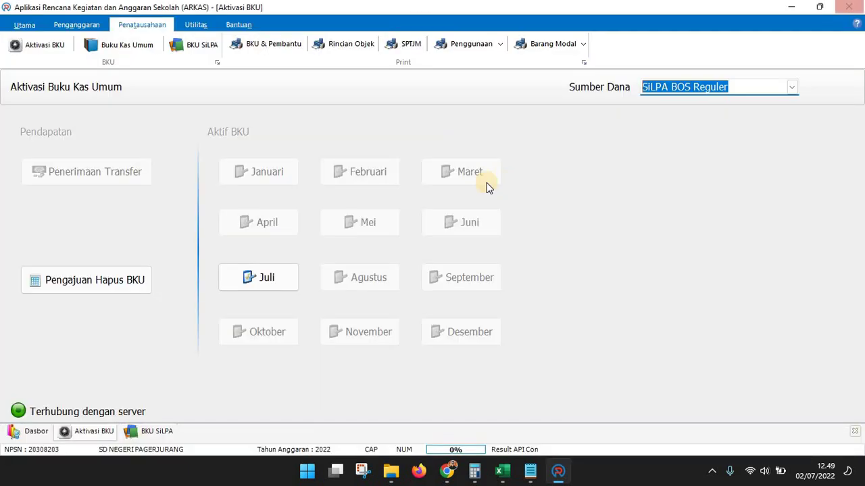
left_click(341, 48)
left_click(523, 199)
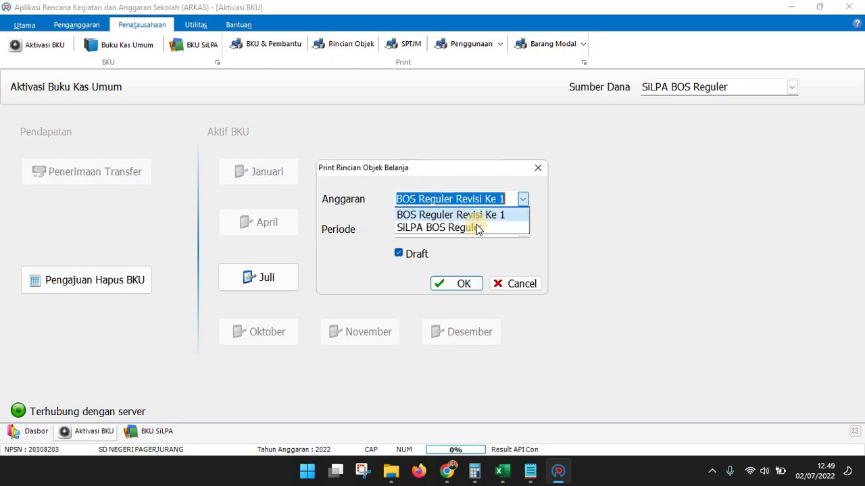
left_click(505, 228)
left_click(501, 235)
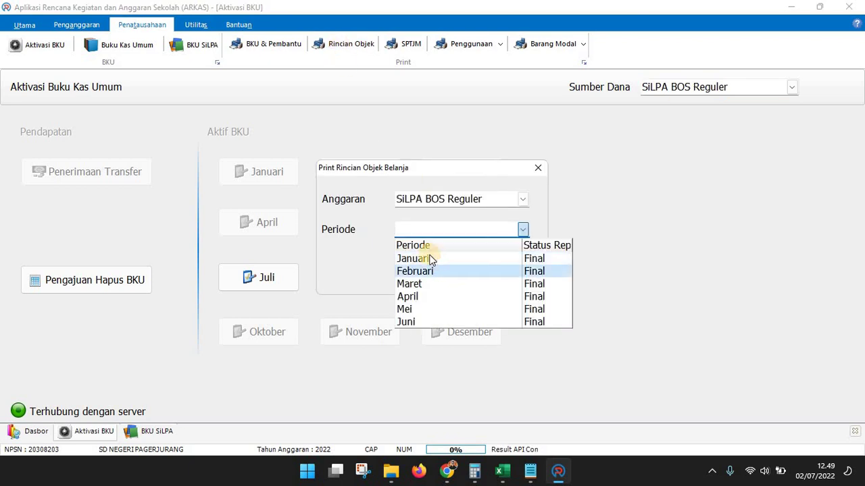
left_click(433, 269)
left_click(452, 284)
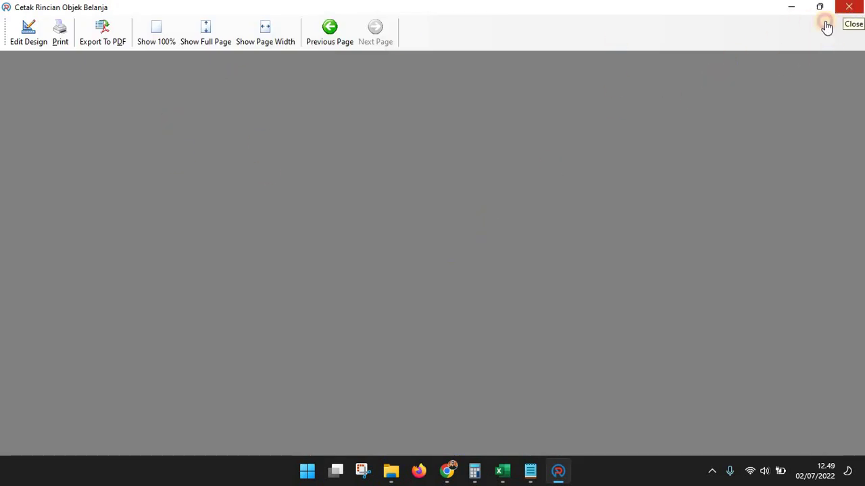
left_click(849, 10)
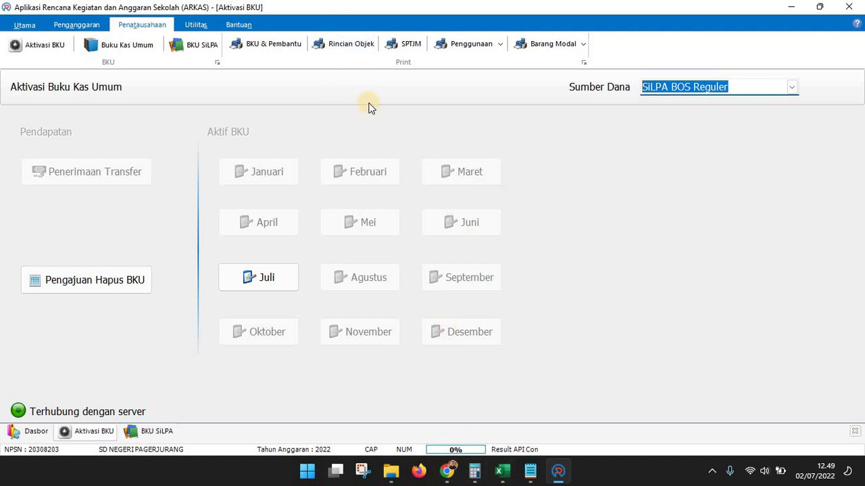
left_click(351, 44)
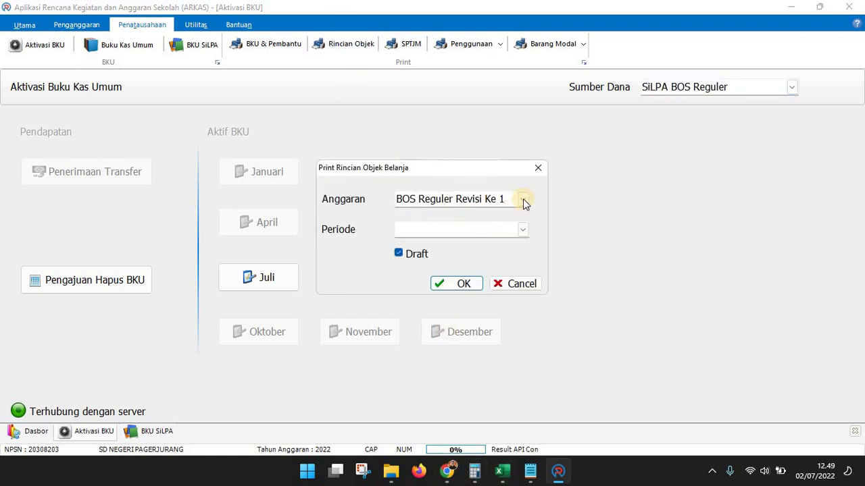
left_click(524, 200)
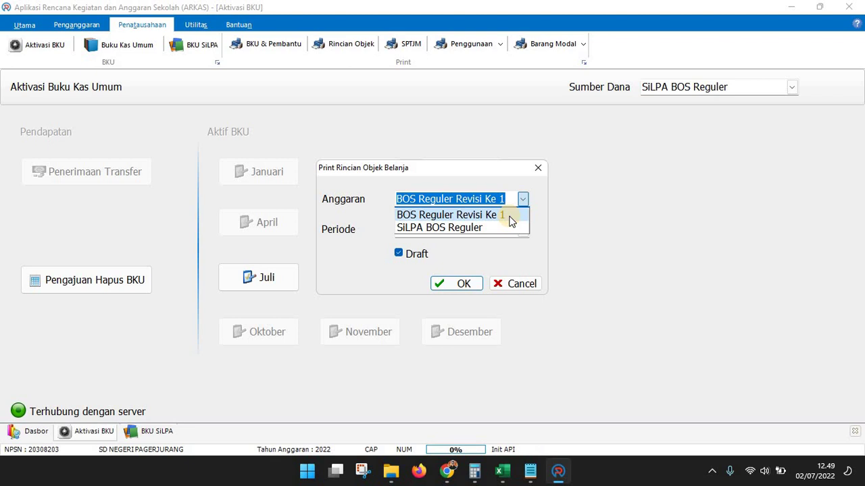
left_click(513, 284)
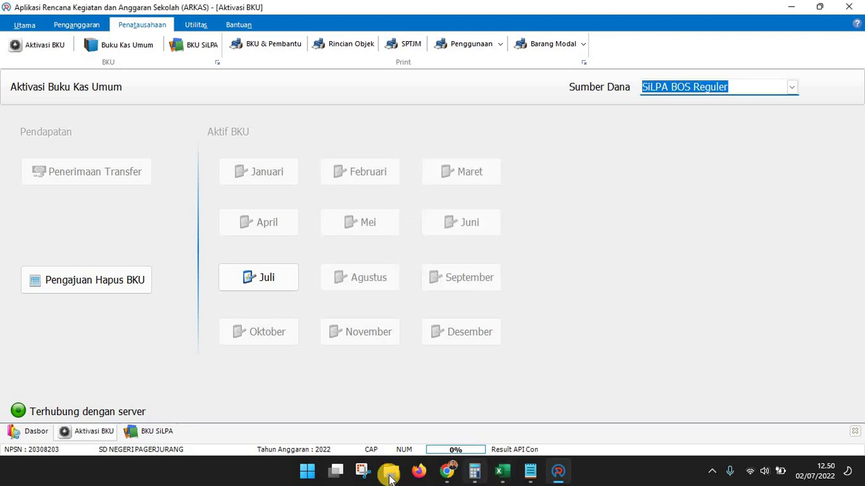
Switch to the Excel checklist and mark cell C10 beside BKU (ARKAS) with V
mouse_move(390, 471)
left_click(571, 409)
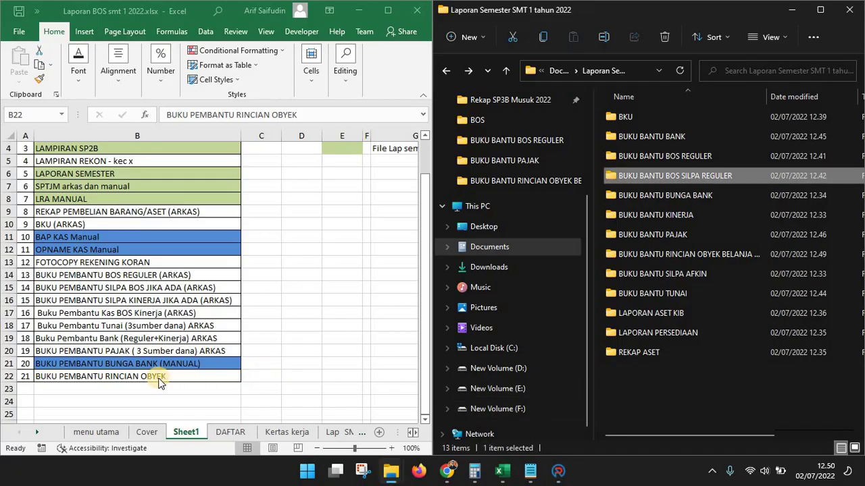
left_click(158, 378)
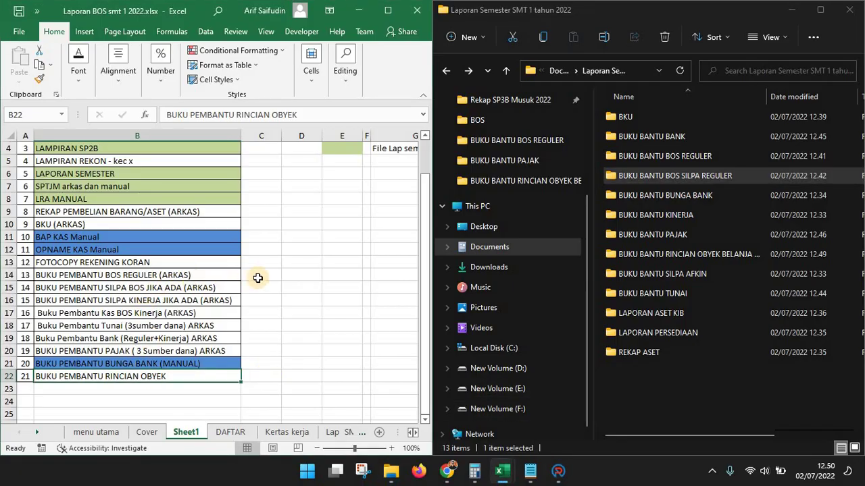
left_click(270, 223)
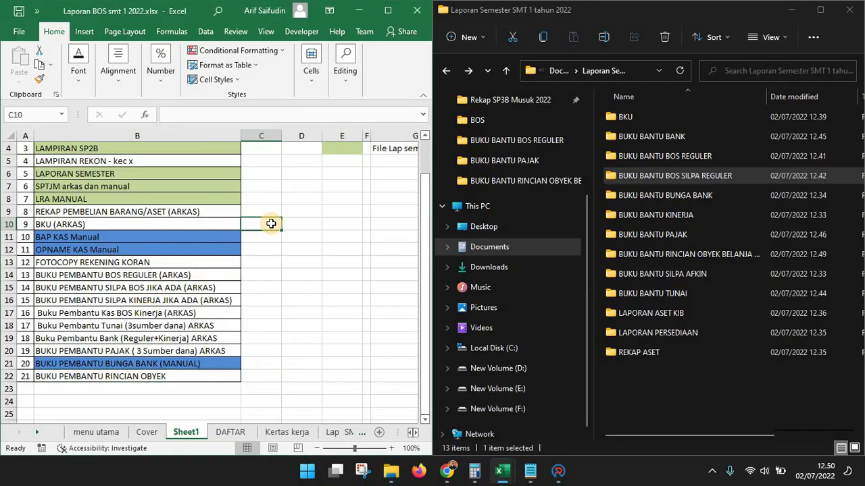
type("V")
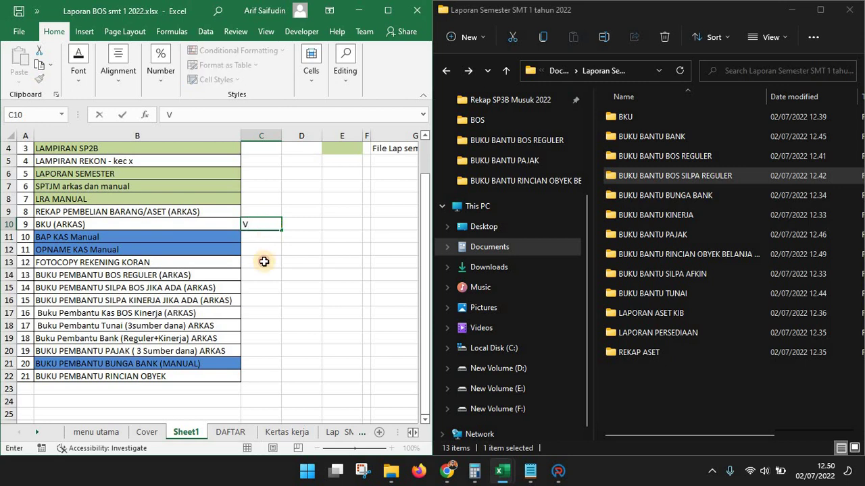
left_click(264, 262)
Tick V for rows 13–15, Kas BOS Kinerja, Buku Pembantu Tunai, Bank, Pajak and Rincian Obyek
left_click(264, 275)
type("V")
left_click(258, 288)
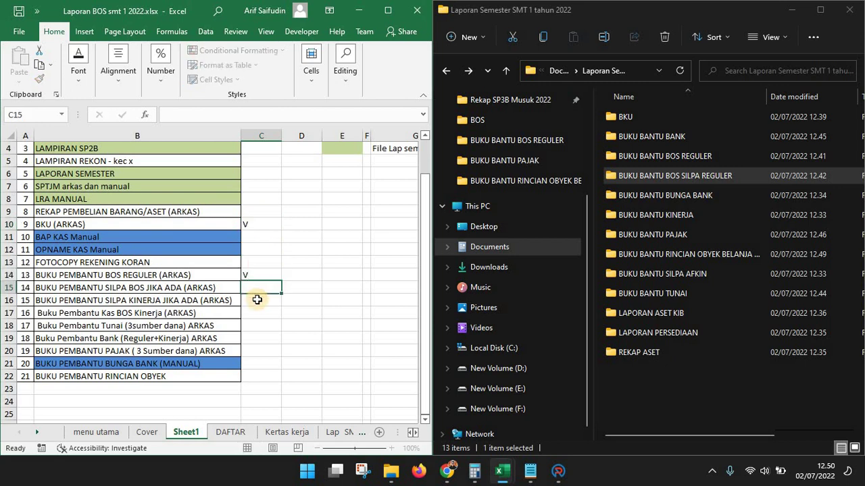
type("V")
left_click(255, 300)
type("V")
left_click(254, 315)
type("V")
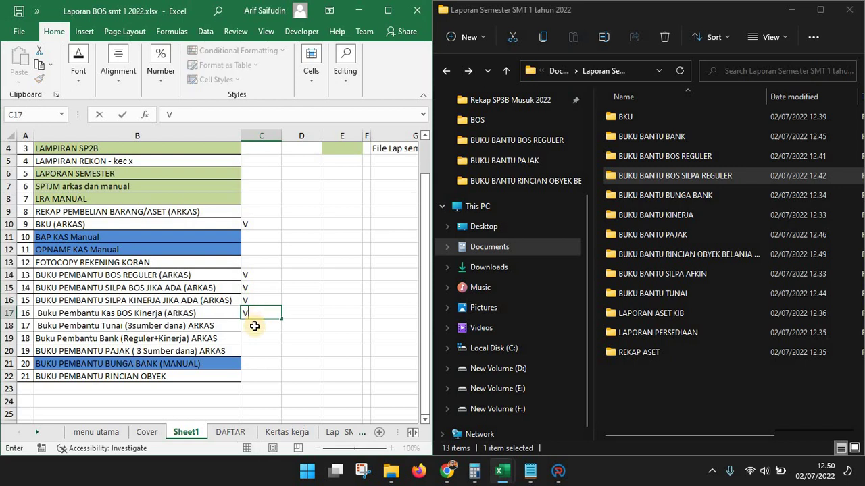
left_click(256, 326)
type("V")
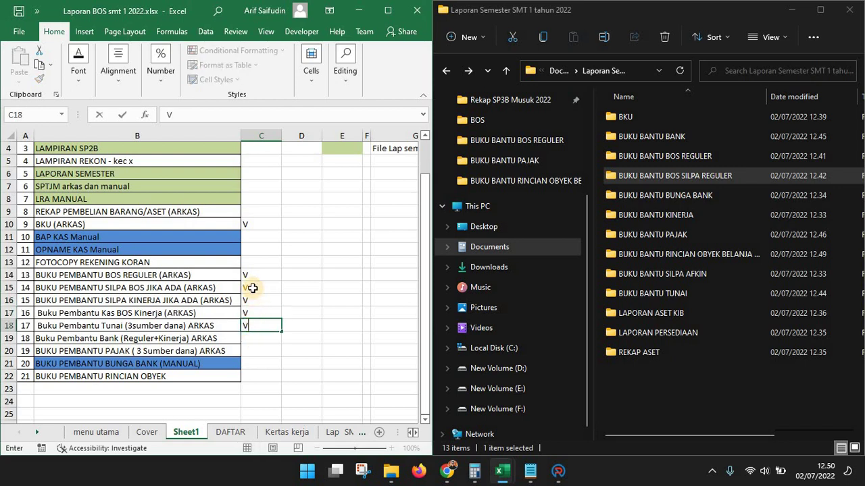
left_click(253, 338)
type("V")
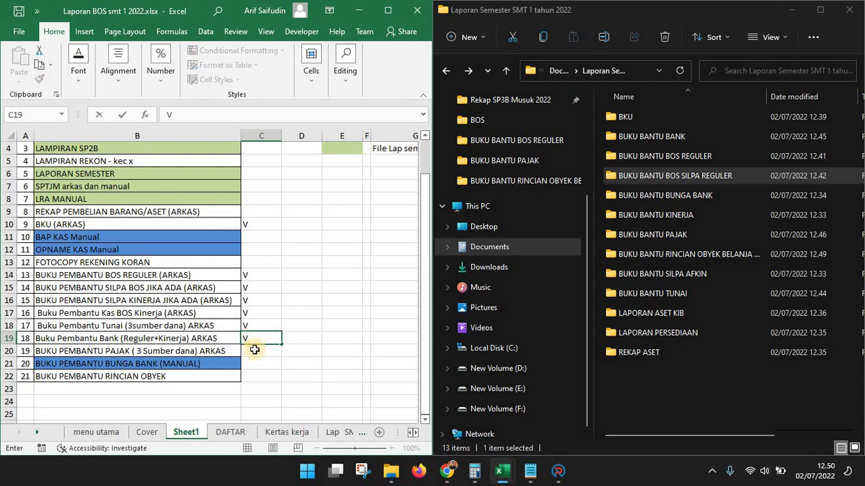
left_click(254, 349)
type("V")
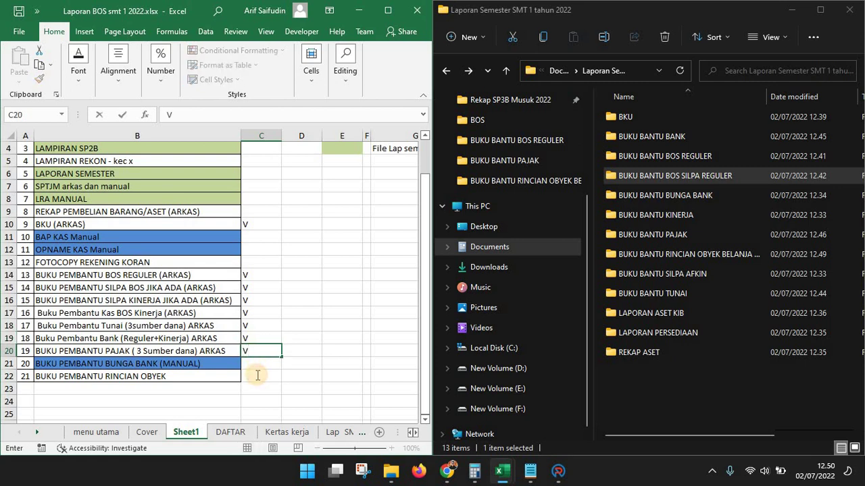
left_click(253, 376)
type("V")
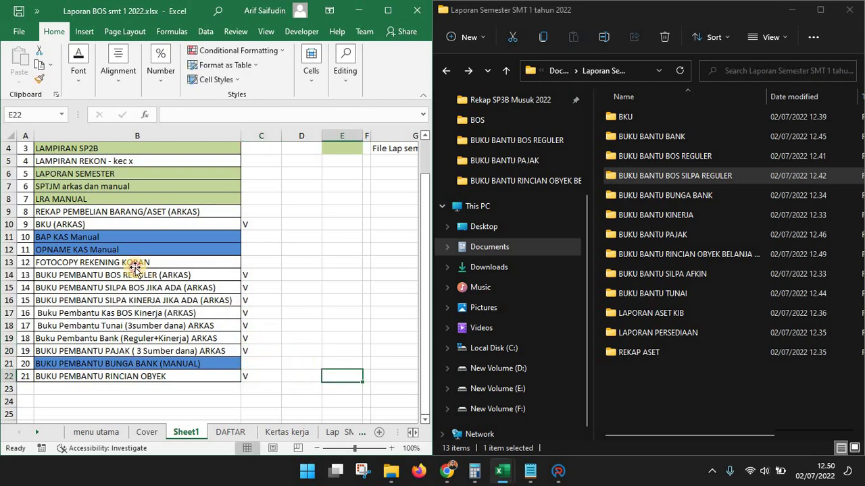
left_click(134, 267)
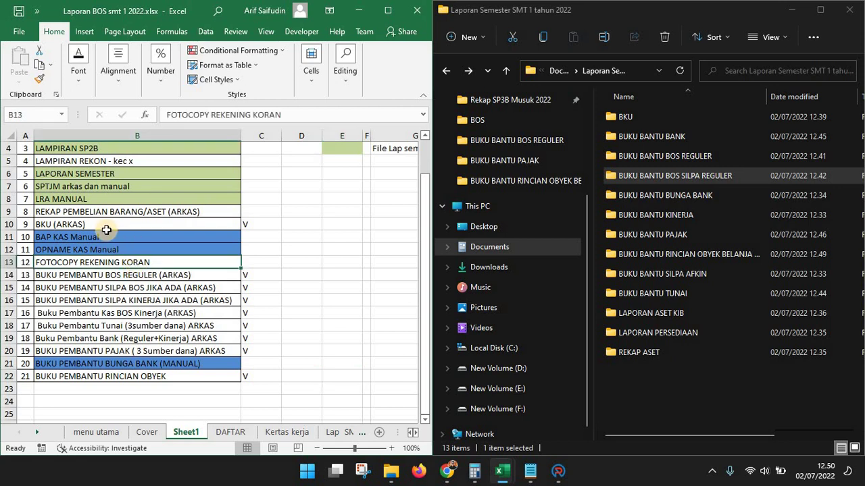
Select the REKAP PEMBELIAN BARANG/ASET item and return to ARKAS
scroll(241, 254, "up", 1)
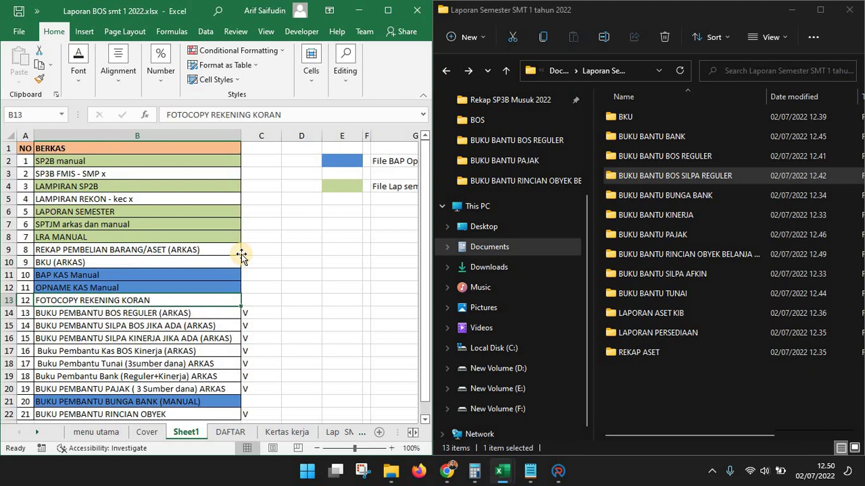
scroll(241, 254, "down", 2)
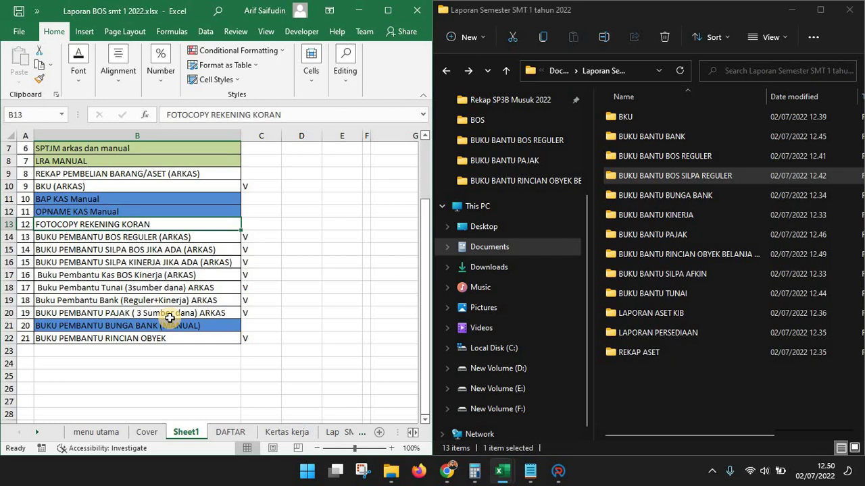
scroll(169, 317, "up", 2)
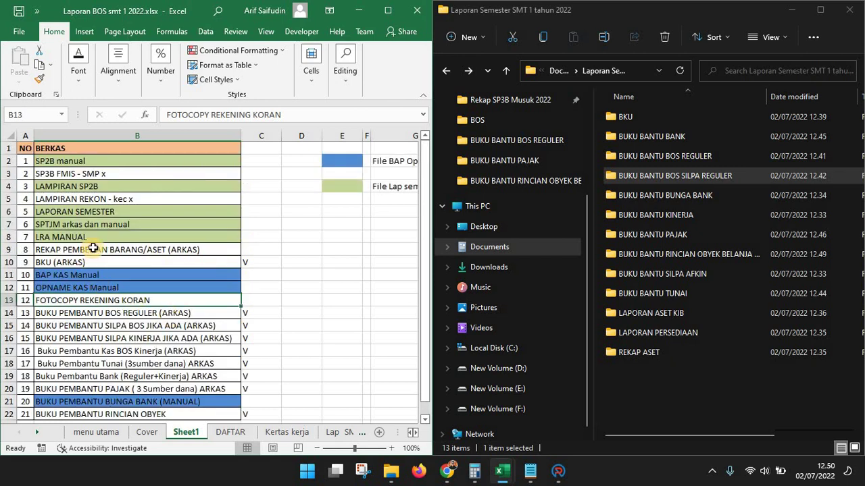
left_click(230, 252)
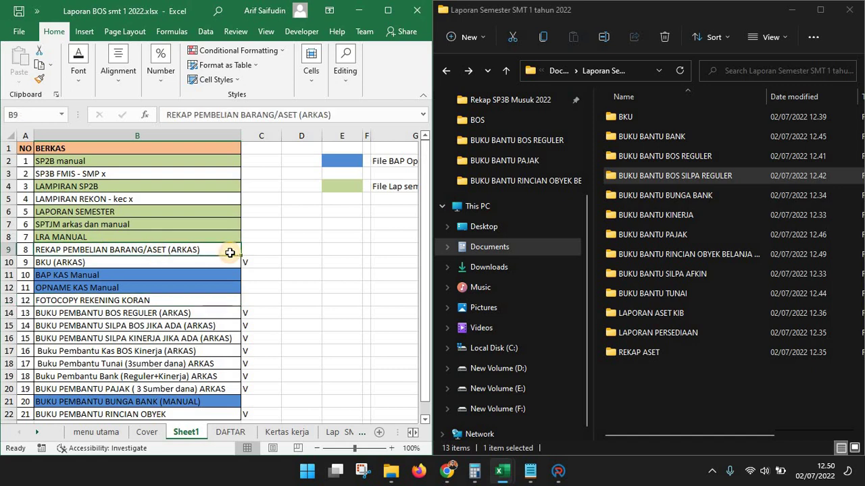
left_click(558, 471)
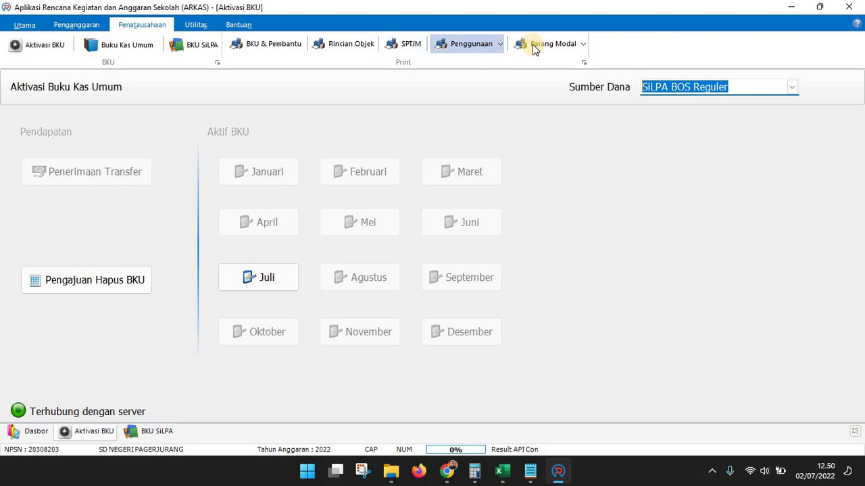
Set up the Barang Modal print settings with budget BOS Reguler Revisi Ke 1 and period Januari
left_click(584, 46)
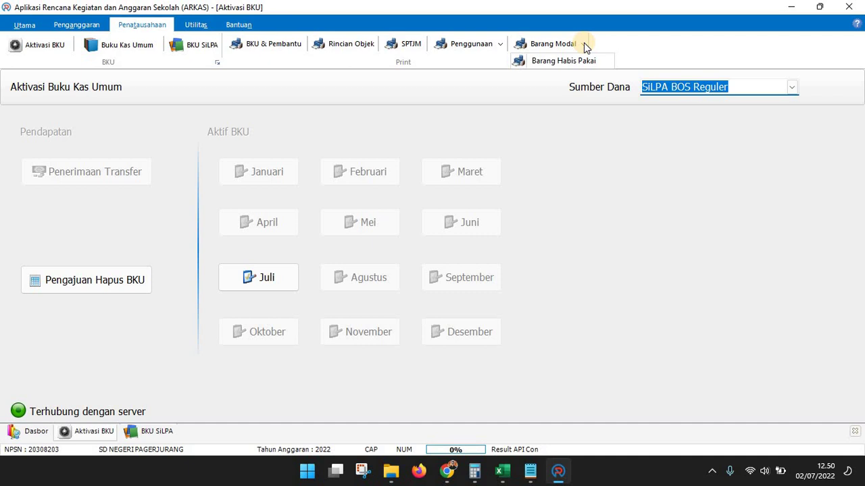
left_click(582, 46)
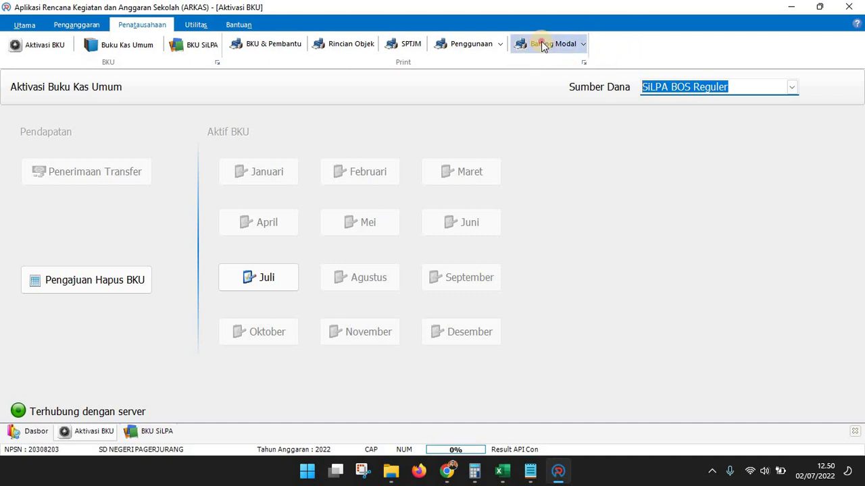
left_click(541, 42)
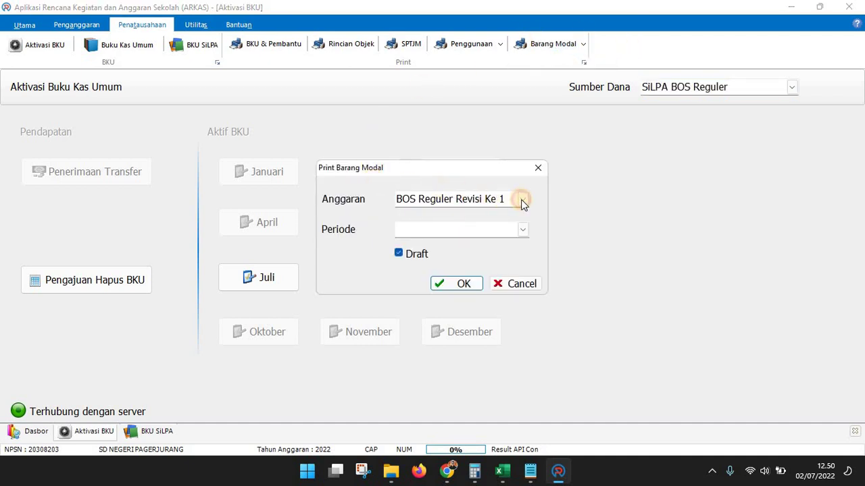
left_click(521, 199)
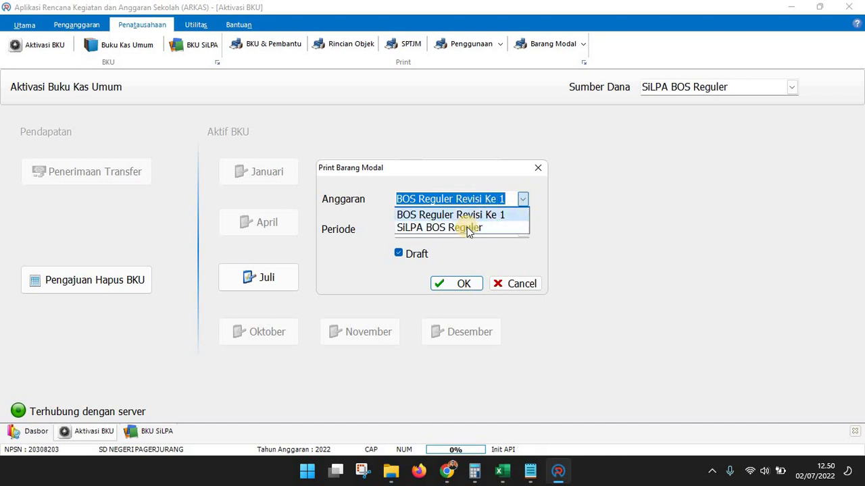
left_click(463, 215)
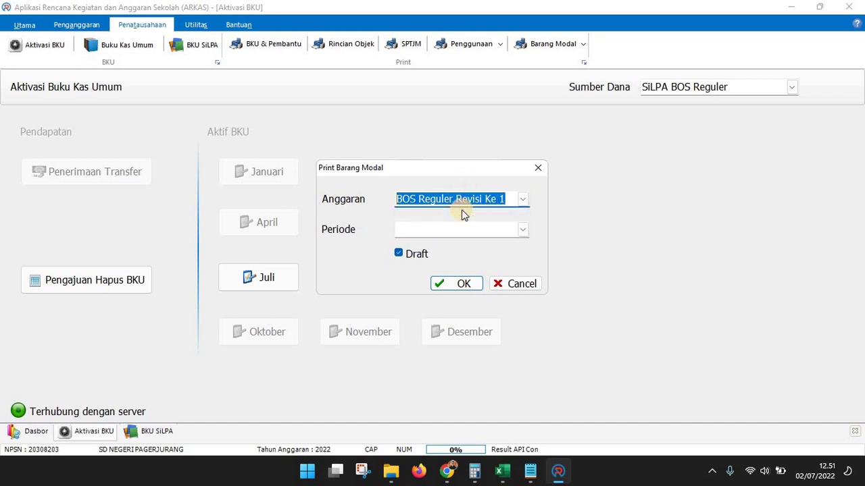
left_click(522, 230)
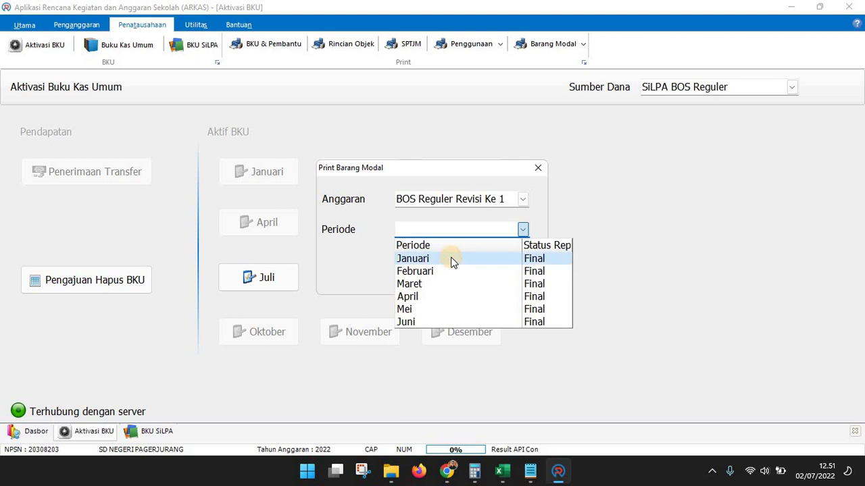
left_click(451, 261)
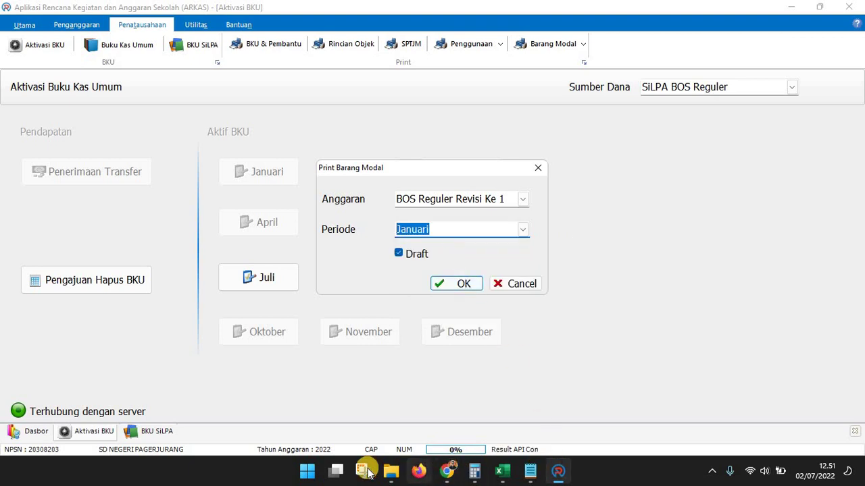
Untick Draft and generate the January Barang Modal report preview
left_click(391, 471)
left_click(595, 392)
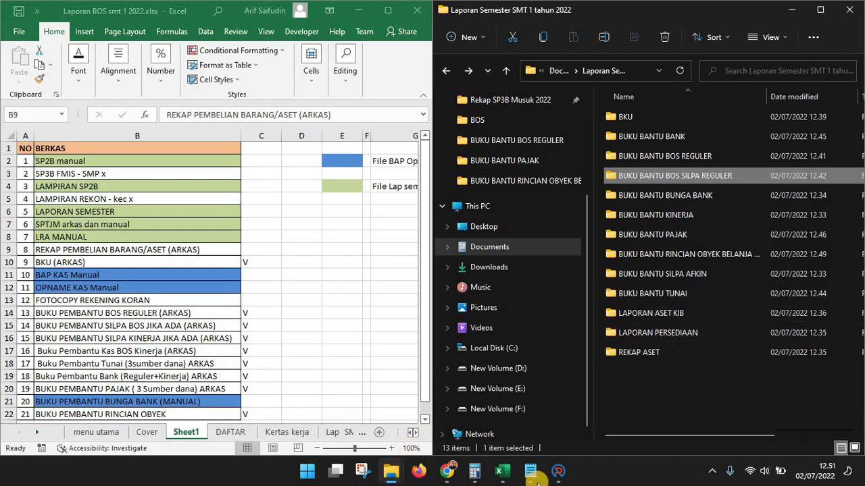
left_click(558, 471)
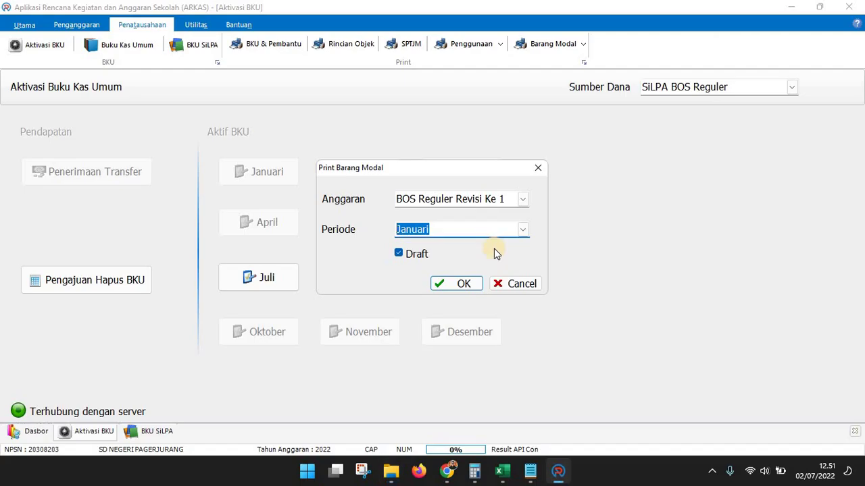
left_click(420, 255)
left_click(448, 284)
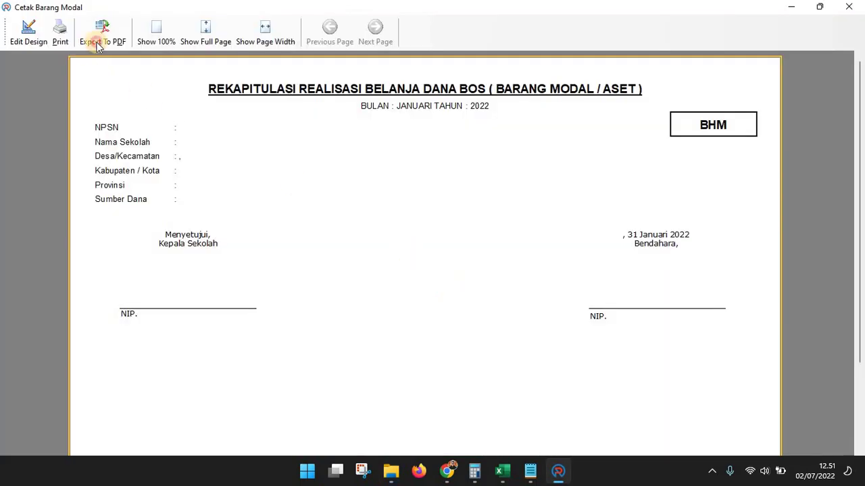
Export the January Barang Modal report as 'BARANG MODAL REGULER' into Laporan Semester > REKAP ASET
left_click(98, 33)
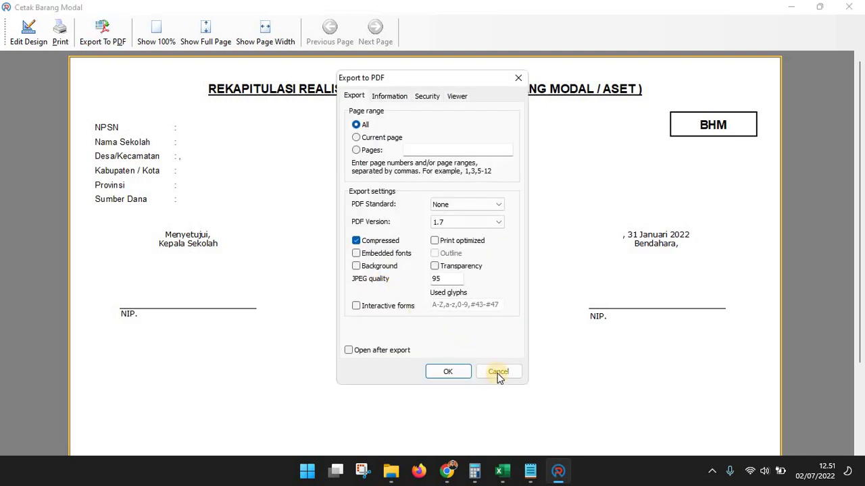
left_click(498, 375)
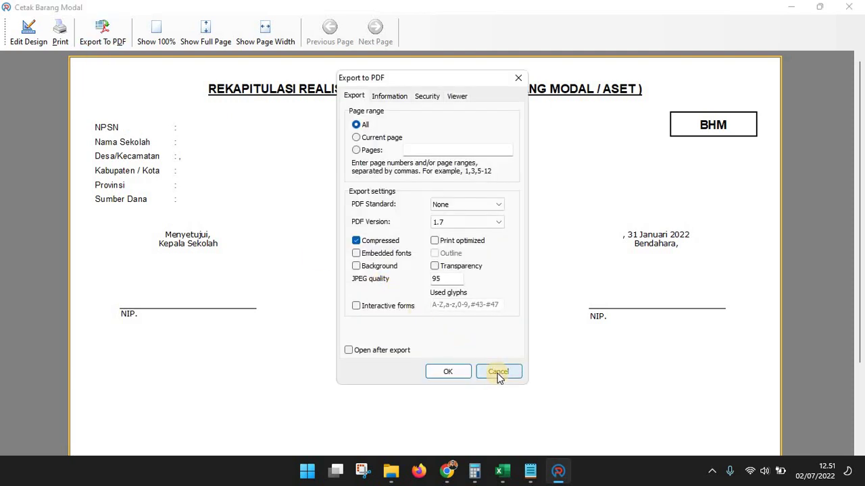
left_click(446, 371)
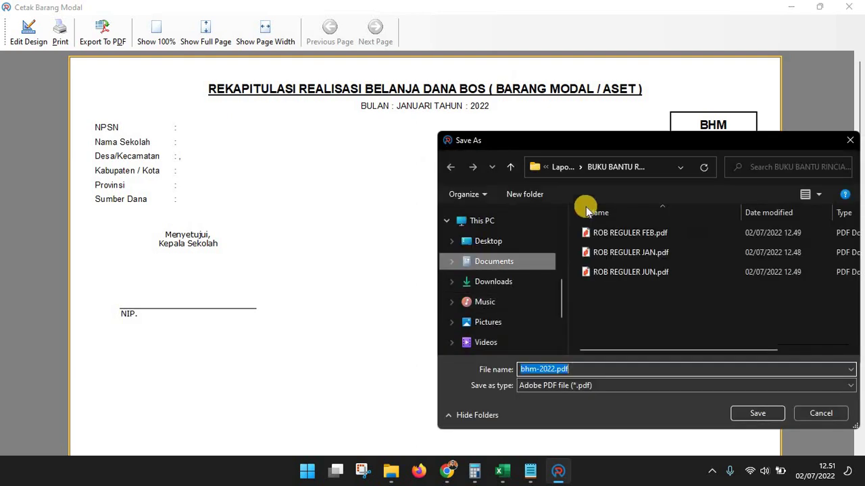
left_click(570, 167)
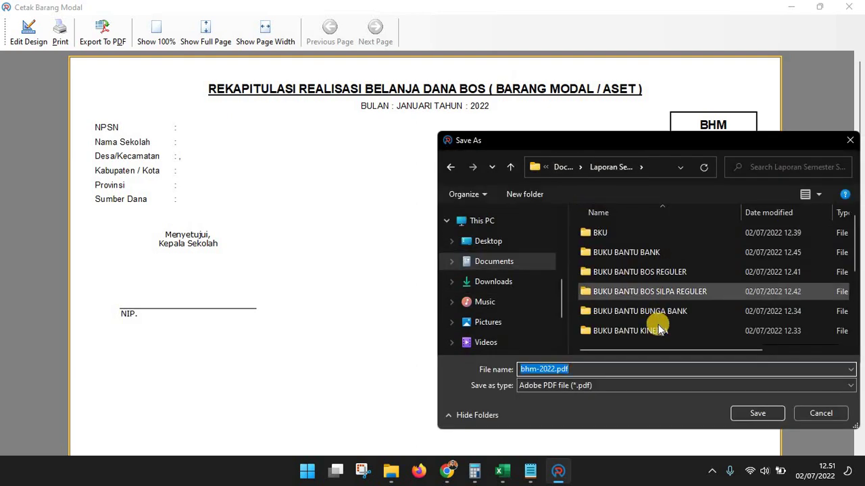
scroll(656, 328, "down", 3)
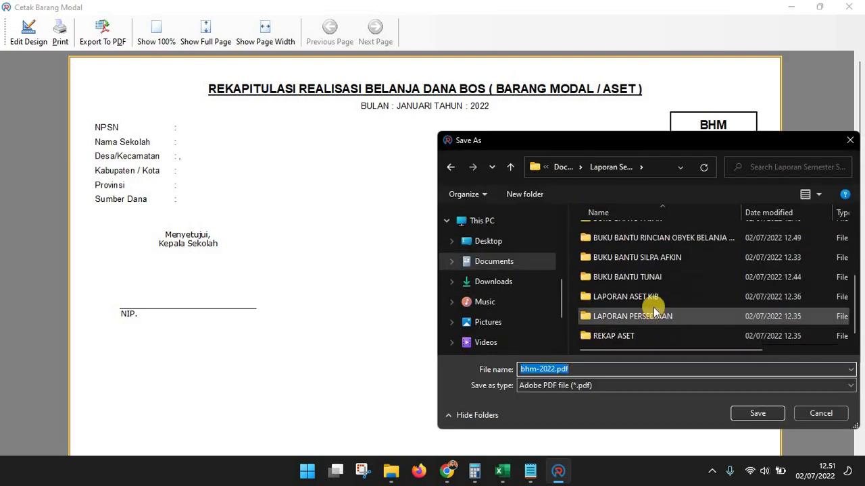
double_click(635, 338)
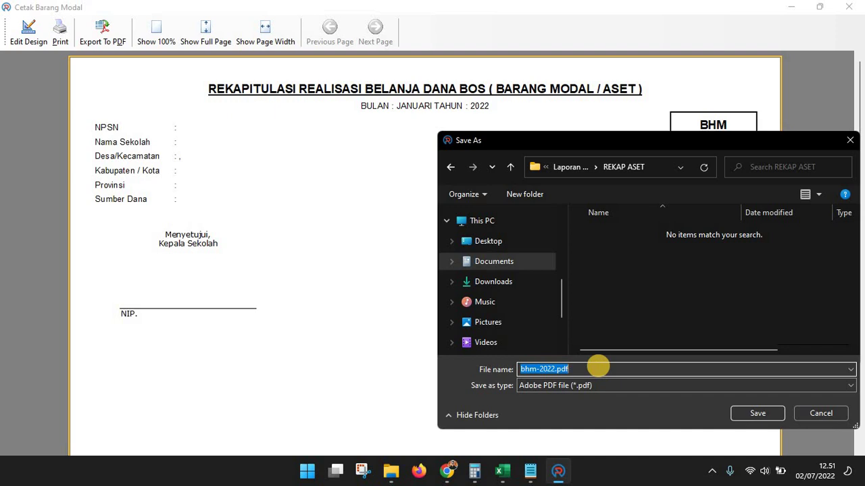
type("BARANG MODAL REGULER JAN")
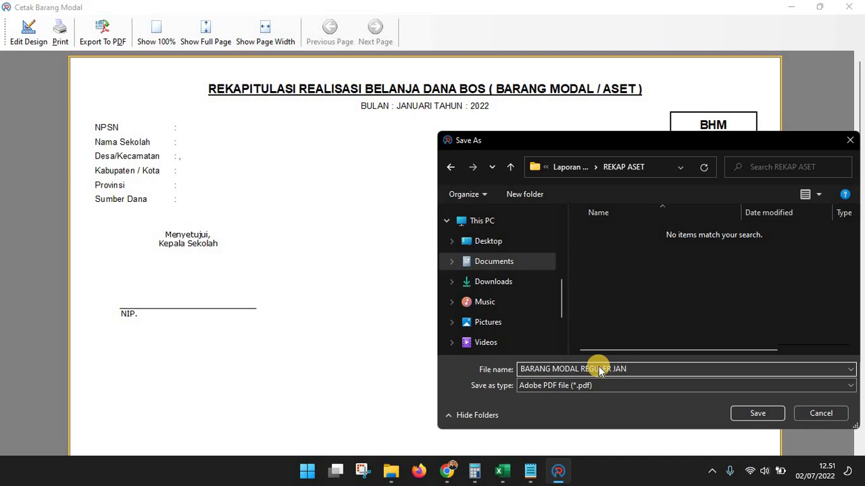
key("Return")
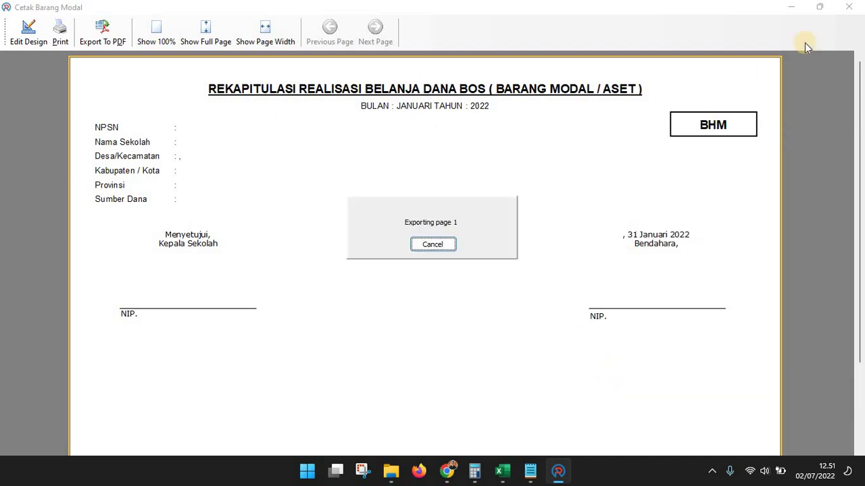
left_click(848, 7)
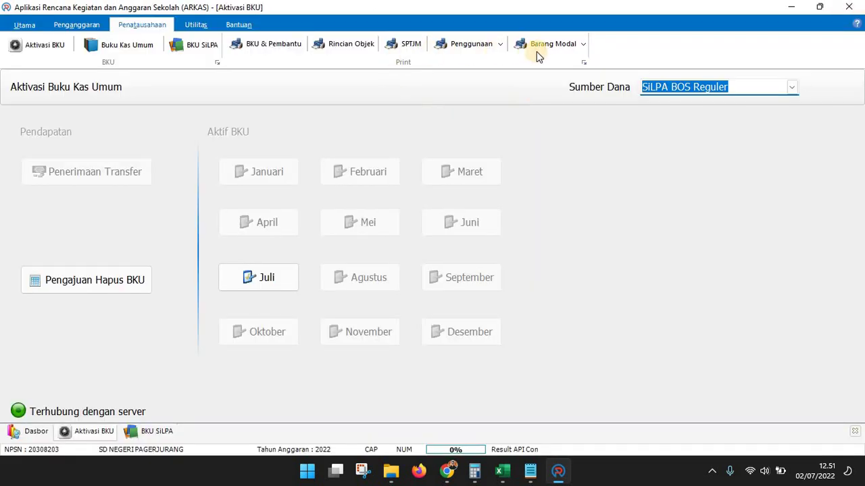
Generate the Februari Barang Modal report
left_click(538, 48)
left_click(522, 230)
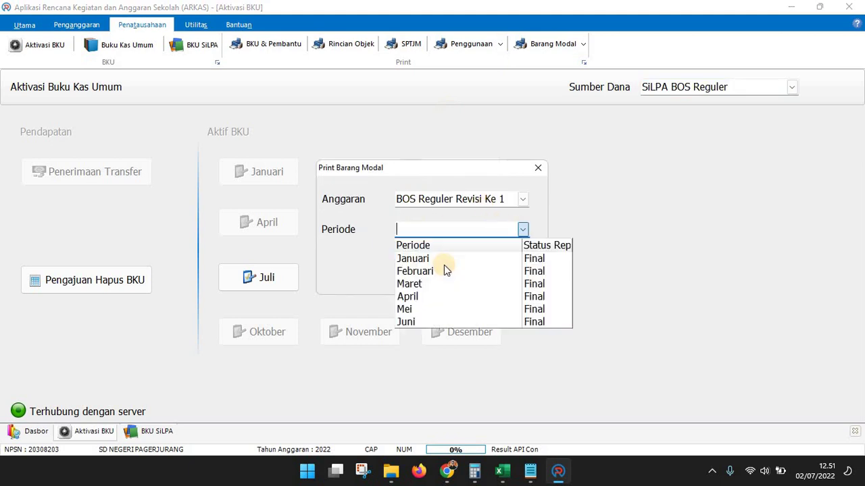
left_click(441, 272)
left_click(454, 284)
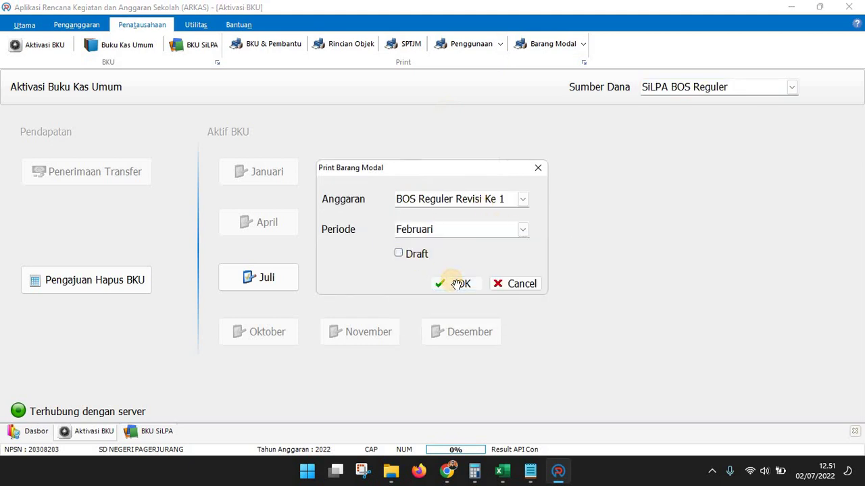
Export it to PDF as 'BARANG MODAL REGULER FEB' and close the preview
left_click(102, 32)
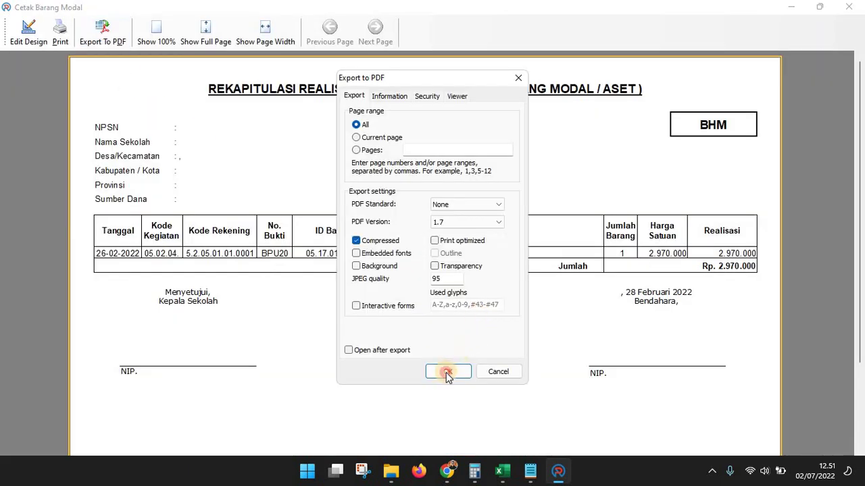
left_click(444, 371)
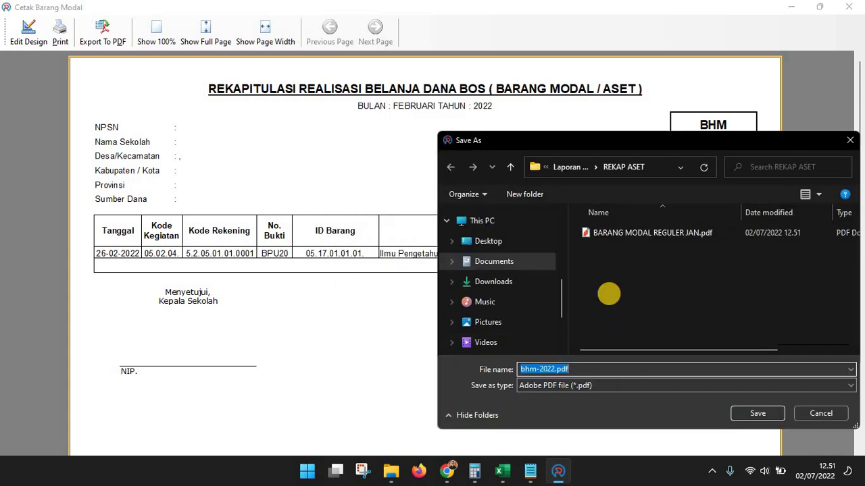
type("BARANG MOAL")
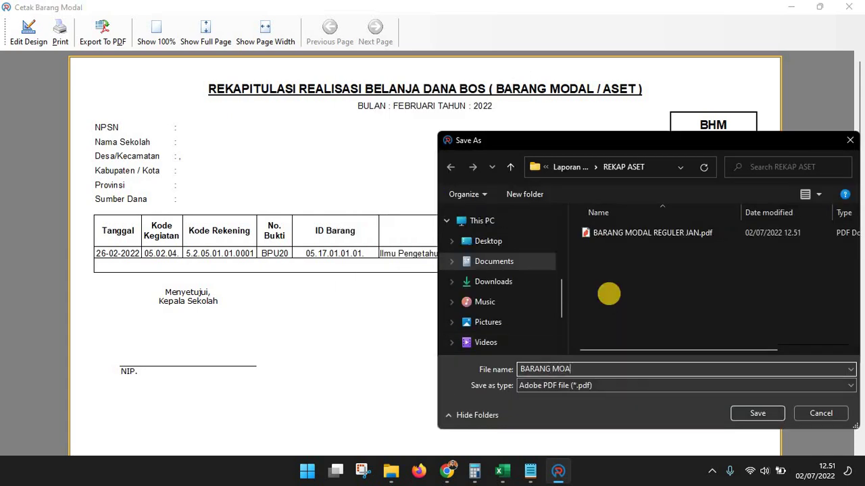
key("BackSpace")
type("DAL REGU")
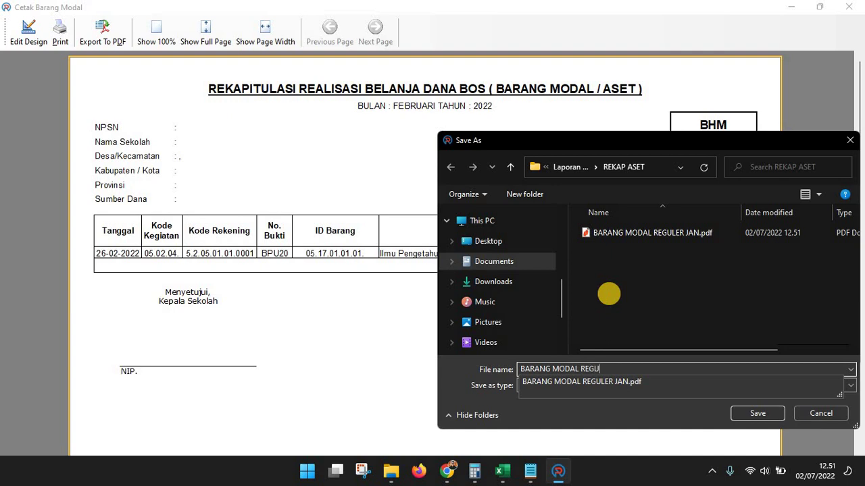
type("LER FEB")
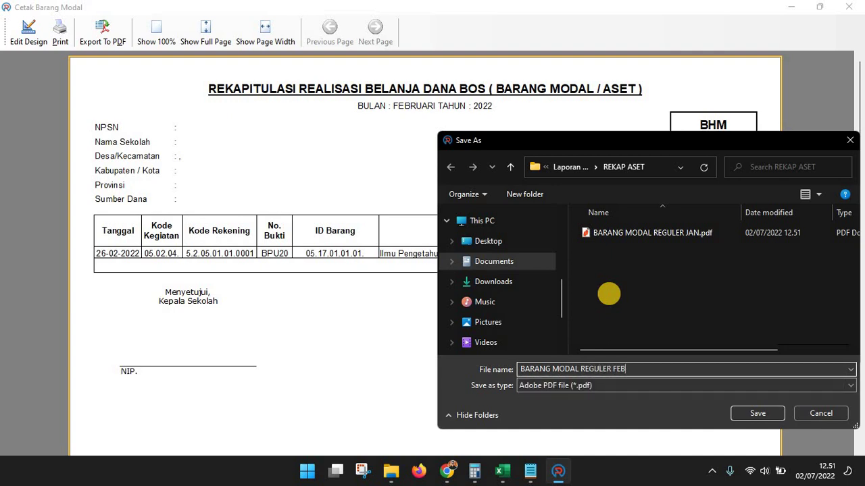
key("Return")
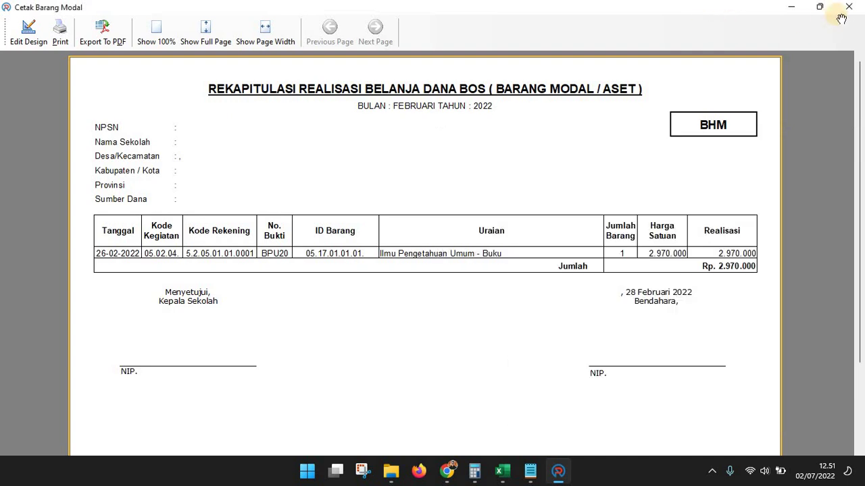
left_click(849, 7)
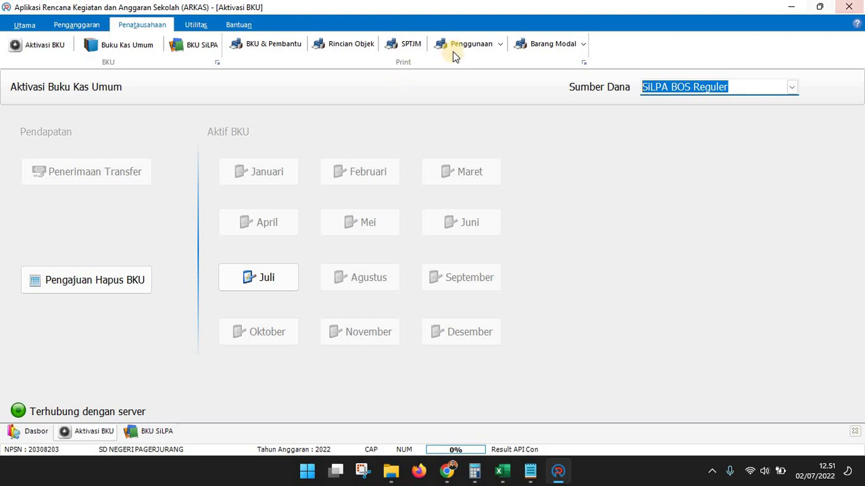
Export the Juni Barang Modal report as a BARANG MODAL REGULER June PDF and close its preview
left_click(522, 45)
left_click(522, 227)
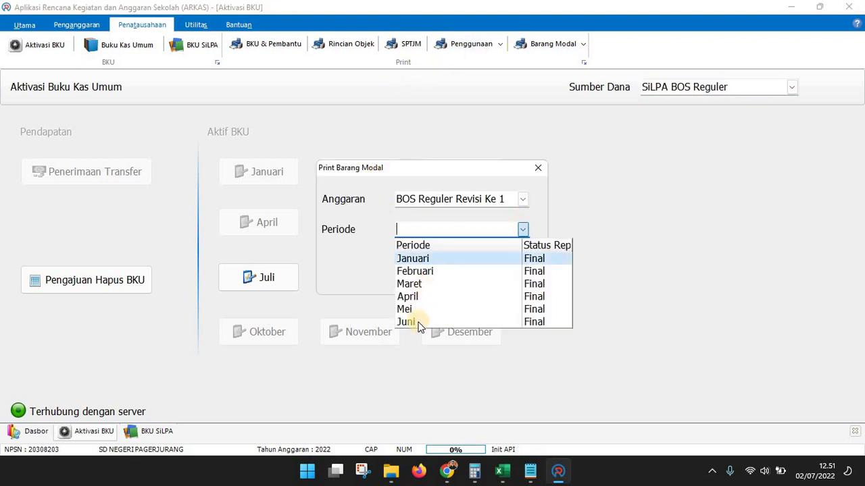
key("Return")
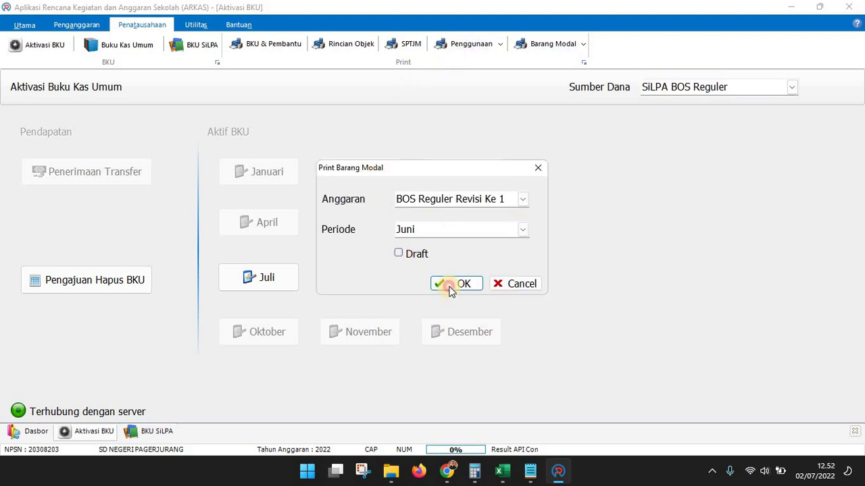
left_click(451, 286)
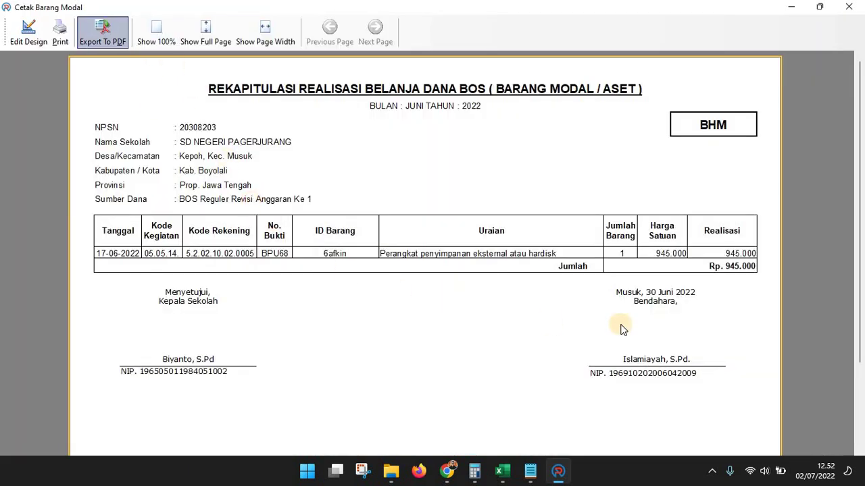
left_click(448, 370)
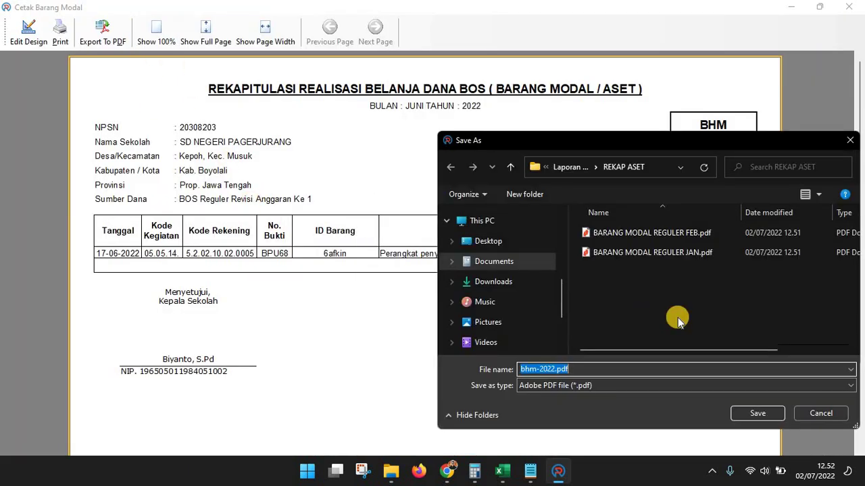
type("BARANG MODAL REGULER")
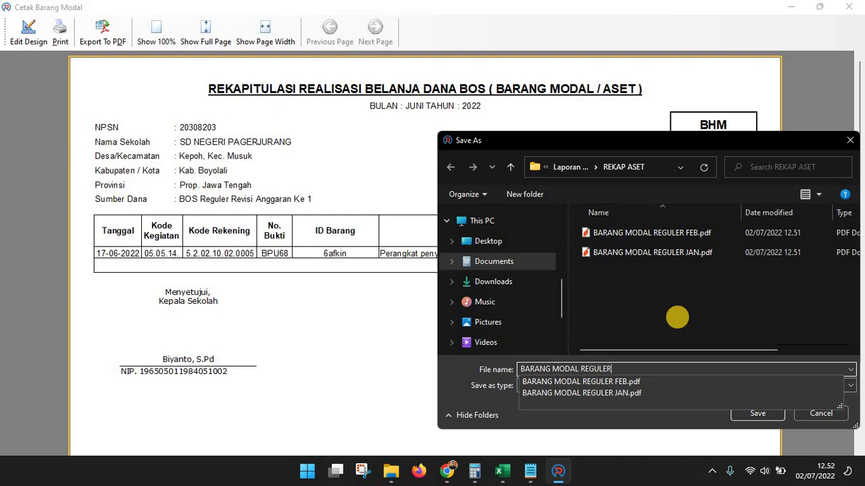
type(" JUN")
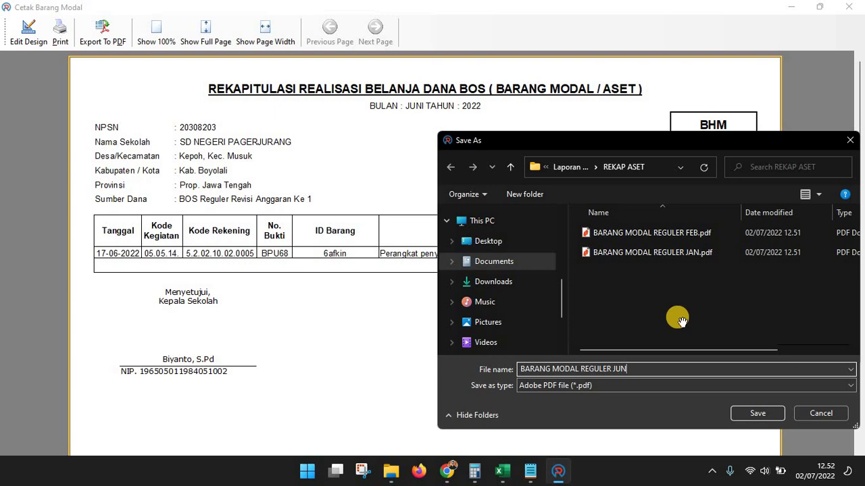
key("Return")
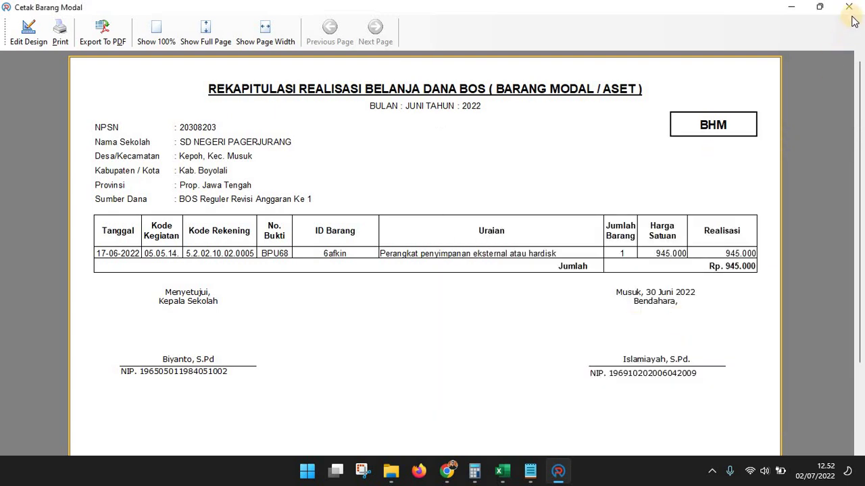
left_click(849, 7)
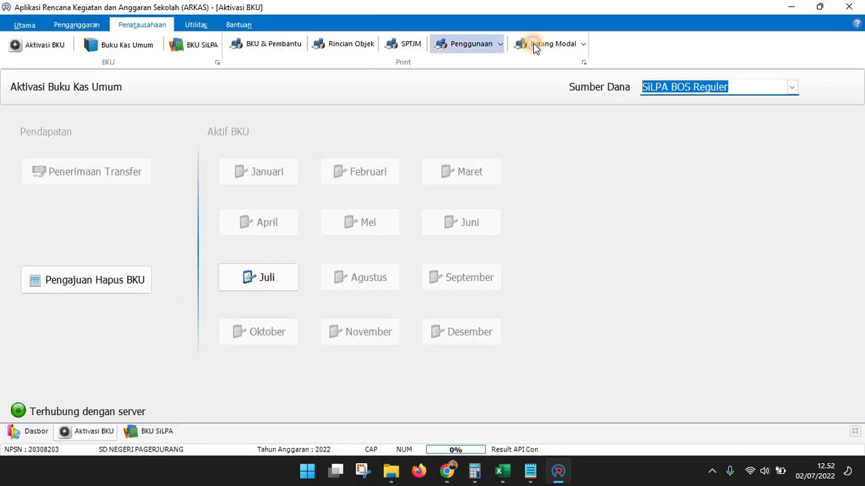
Set the Barang Modal budget to SiLPA BOS Reguler and confirm its period list is empty
left_click(533, 43)
left_click(522, 203)
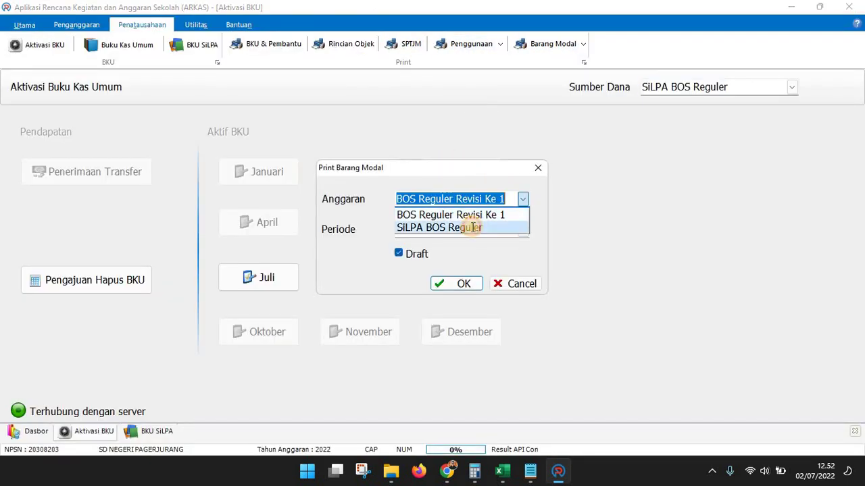
left_click(472, 227)
left_click(409, 253)
left_click(507, 234)
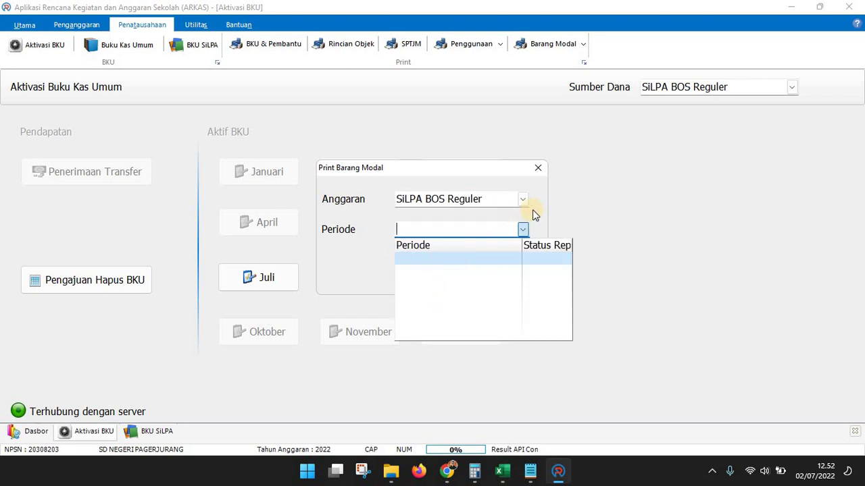
left_click(531, 271)
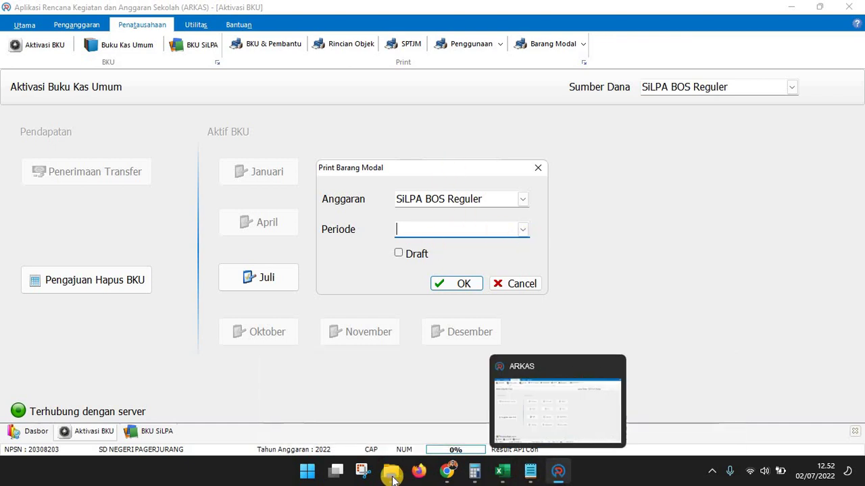
Tick REKAP PEMBELIAN BARANG/ASET (ARKAS) with V in cell C9, then return to ARKAS
left_click(559, 413)
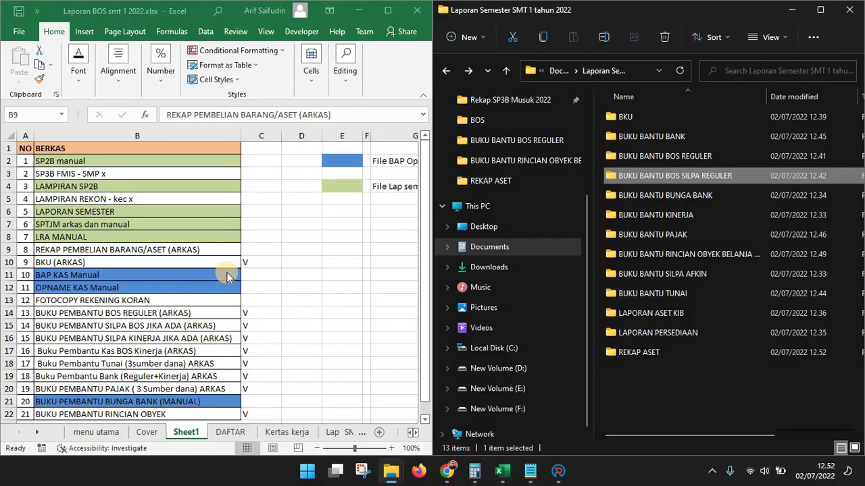
left_click(261, 250)
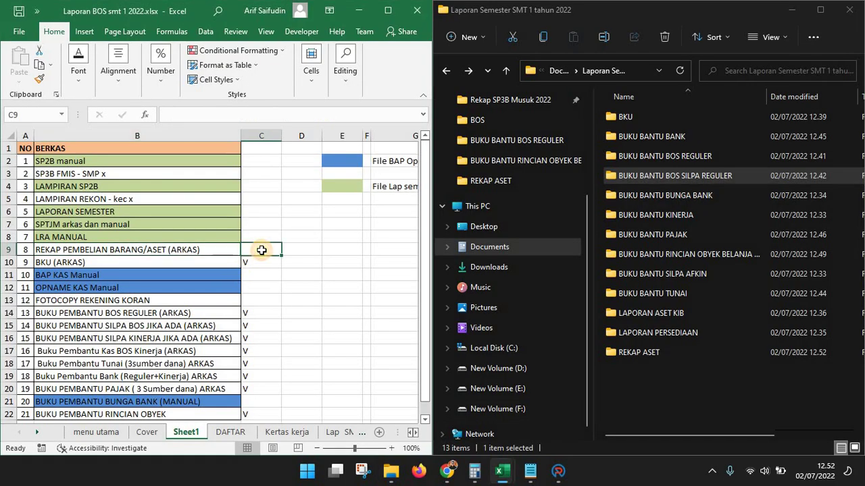
type("V")
left_click(183, 237)
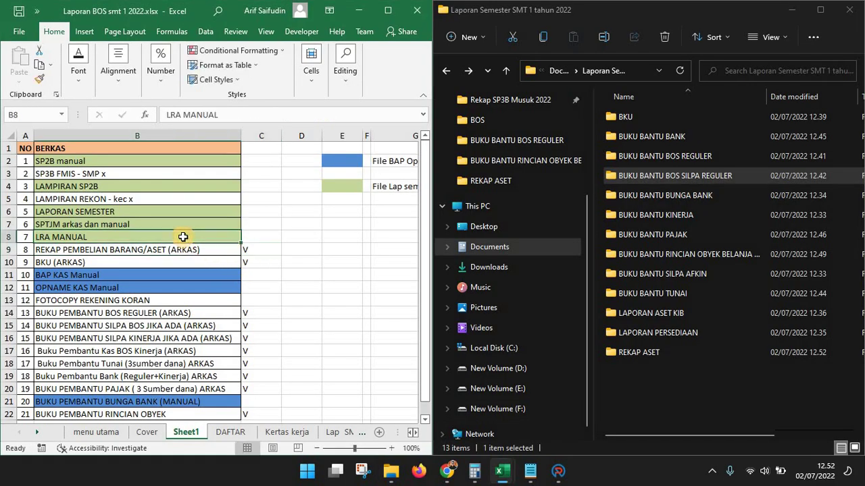
left_click(115, 225)
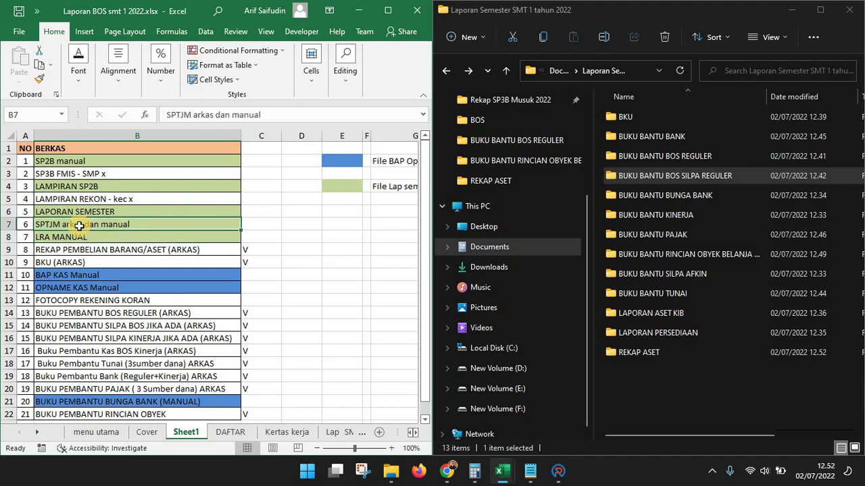
left_click(261, 224)
left_click(553, 476)
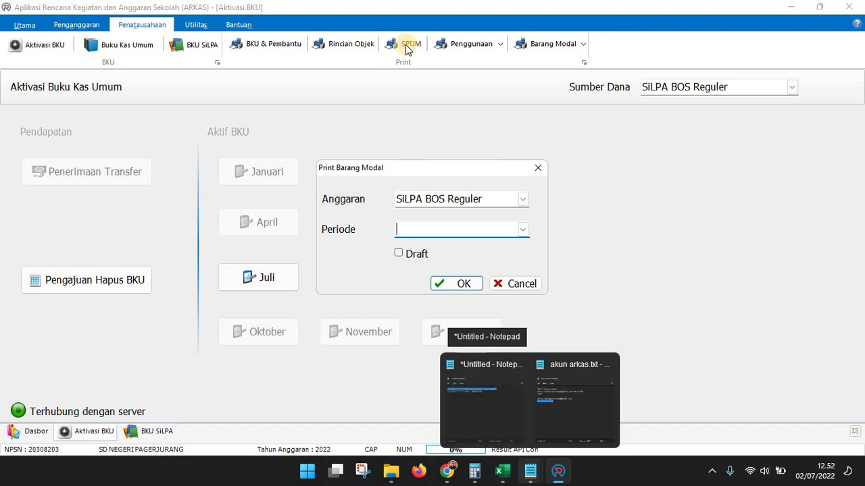
Generate the Semester 1 SPTJM letter for the BOS Reguler Revisi Ke 1 budget
left_click(522, 284)
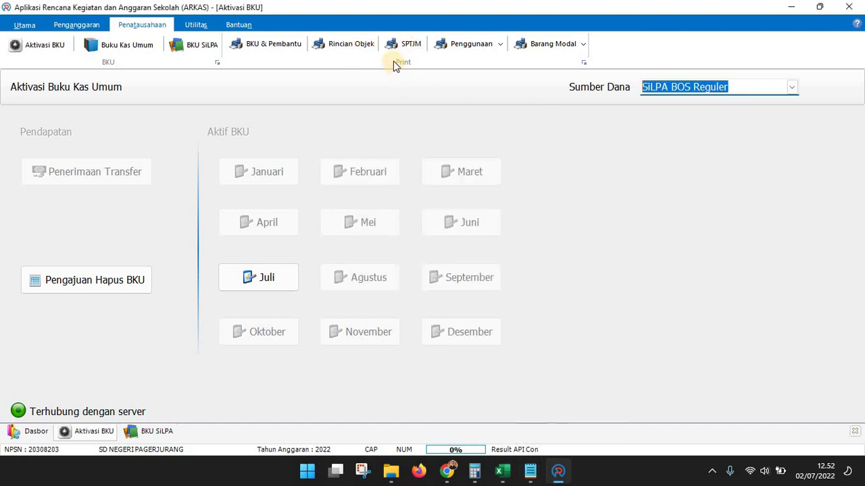
left_click(399, 47)
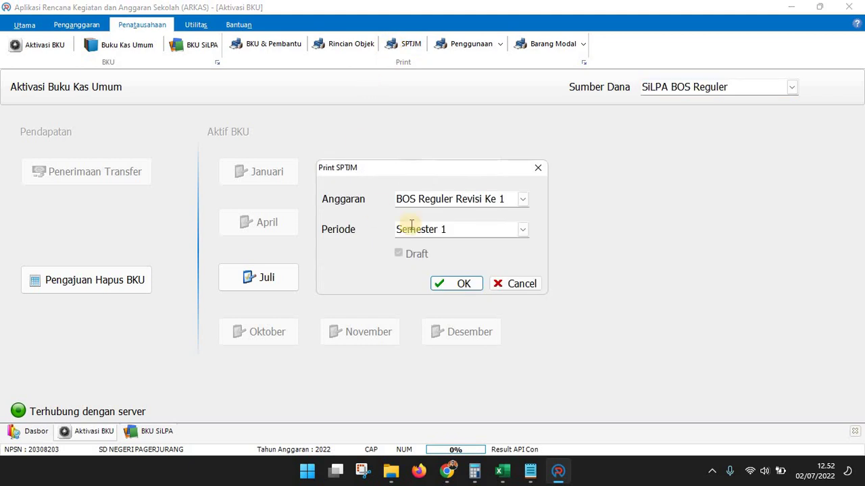
left_click(522, 200)
left_click(521, 199)
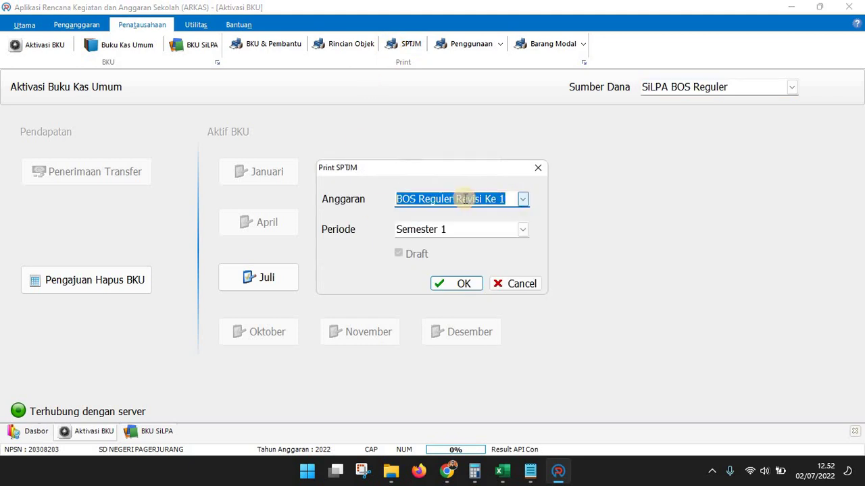
left_click(459, 284)
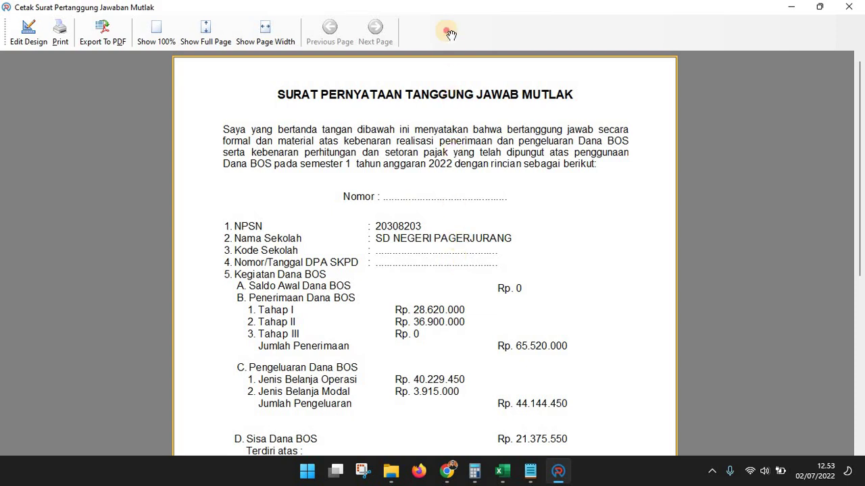
Review the SPTJM preview and back out of the PDF export for now
scroll(466, 270, "down", 5)
scroll(499, 271, "up", 5)
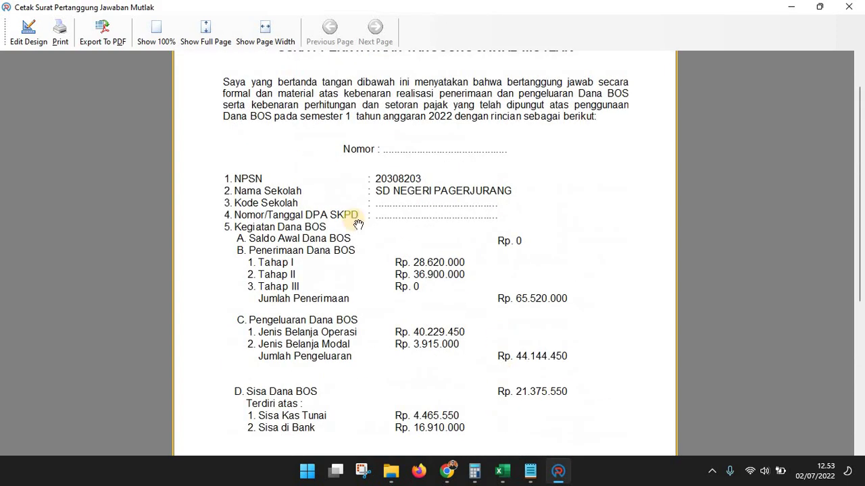
left_click(114, 39)
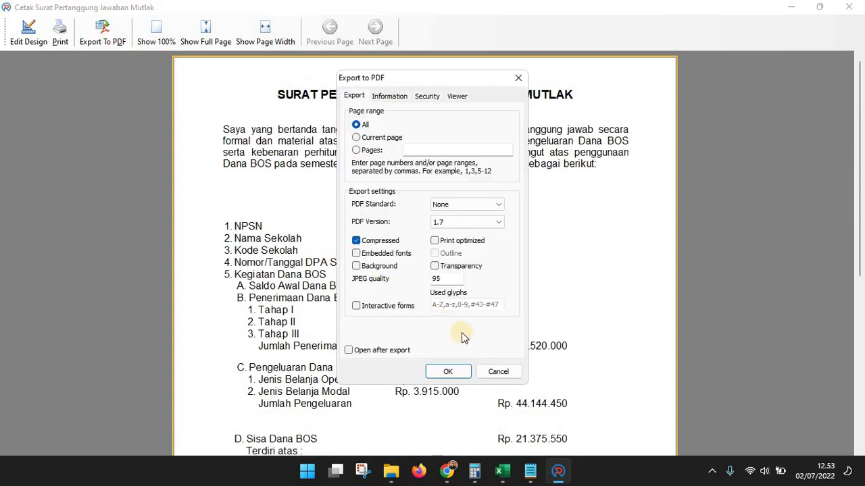
left_click(498, 375)
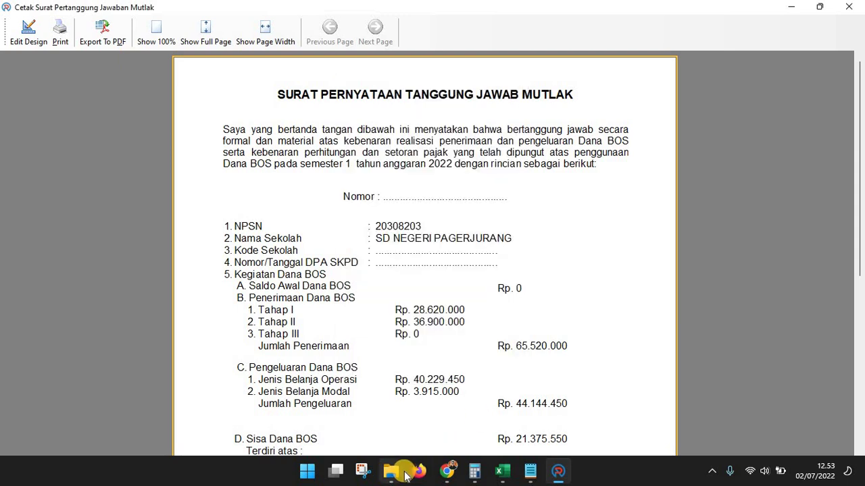
Start the PDF export and create a new SPTJM folder in the semester report folder
mouse_move(405, 475)
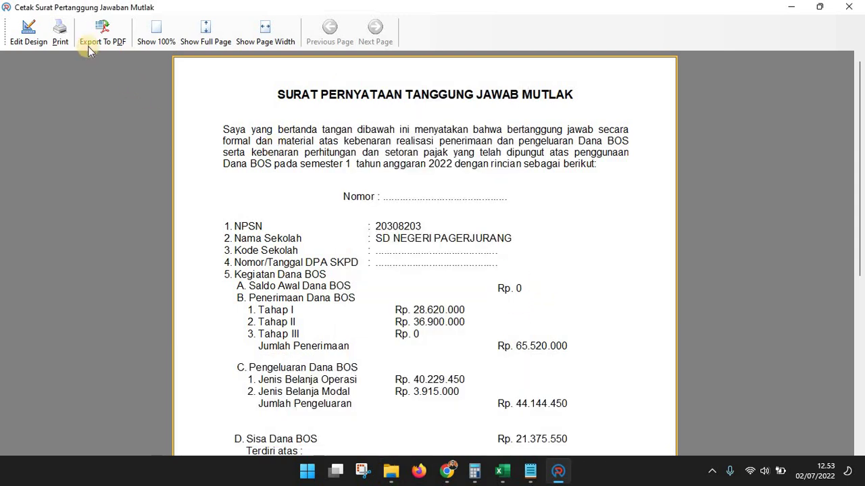
left_click(95, 32)
left_click(447, 371)
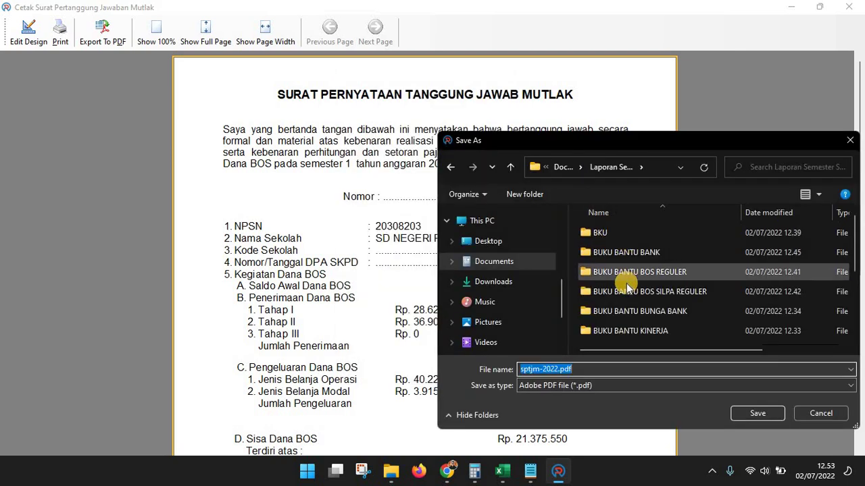
scroll(623, 270, "down", 5)
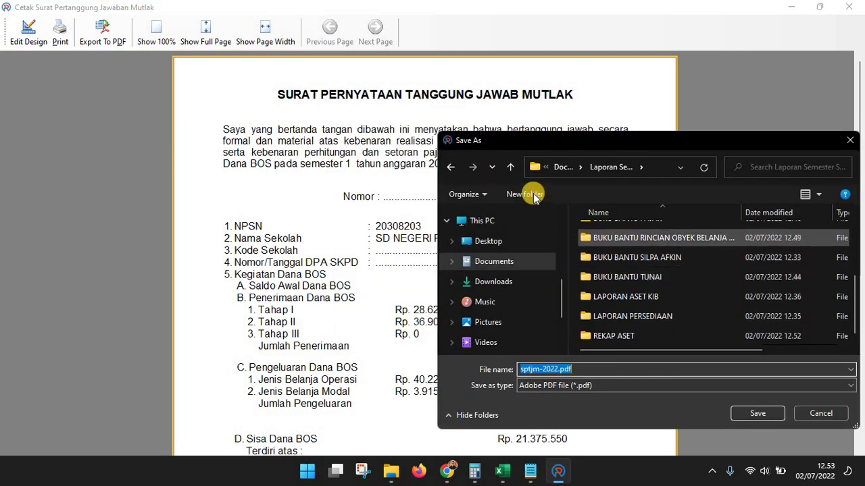
left_click(557, 206)
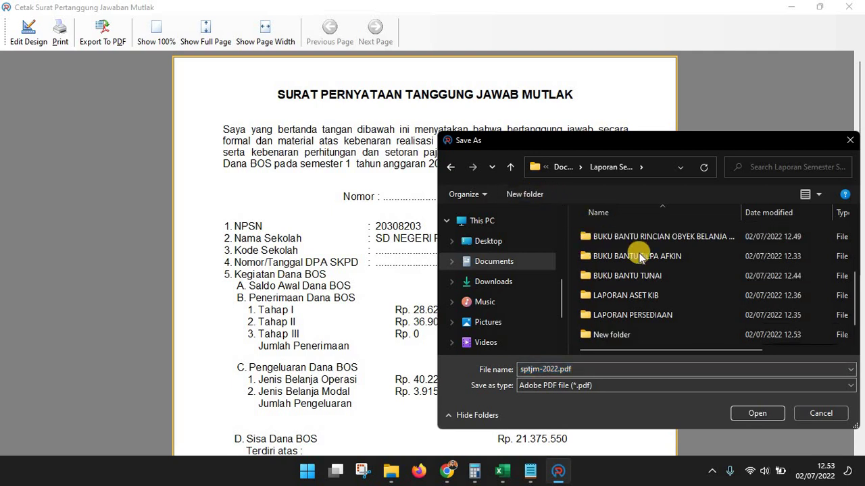
type("s")
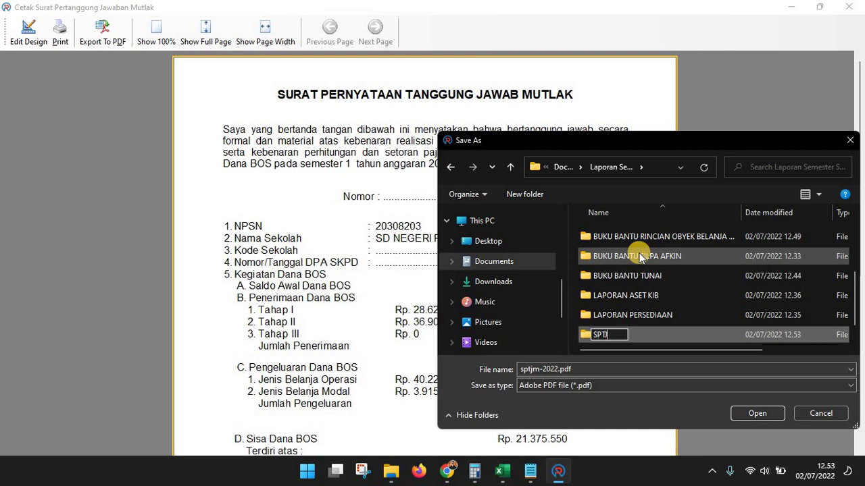
type("PTJM")
left_click(652, 338)
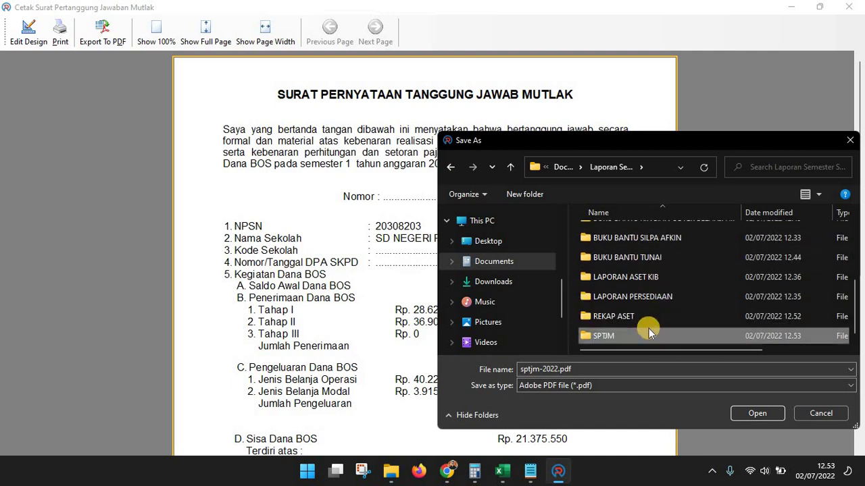
double_click(639, 337)
Save the SPTJM letter there as SPTJM REGULER SMT 1
left_click(587, 369)
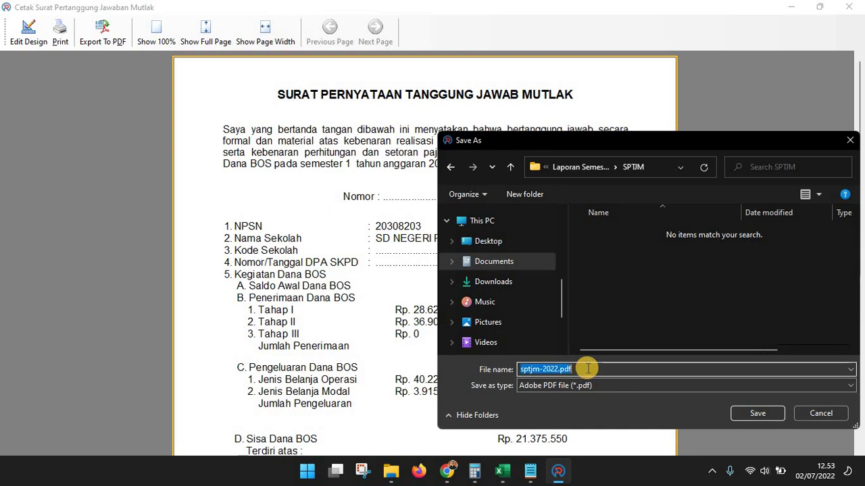
type("SPTJM REGULER SMT 1")
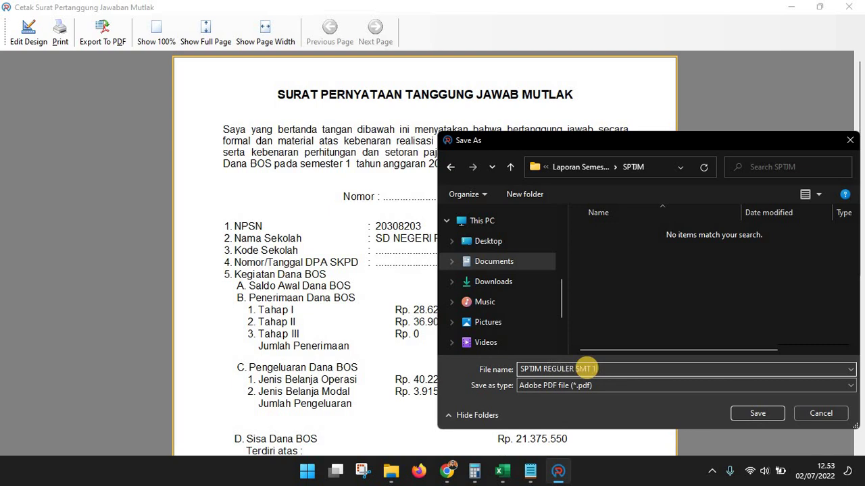
key("Return")
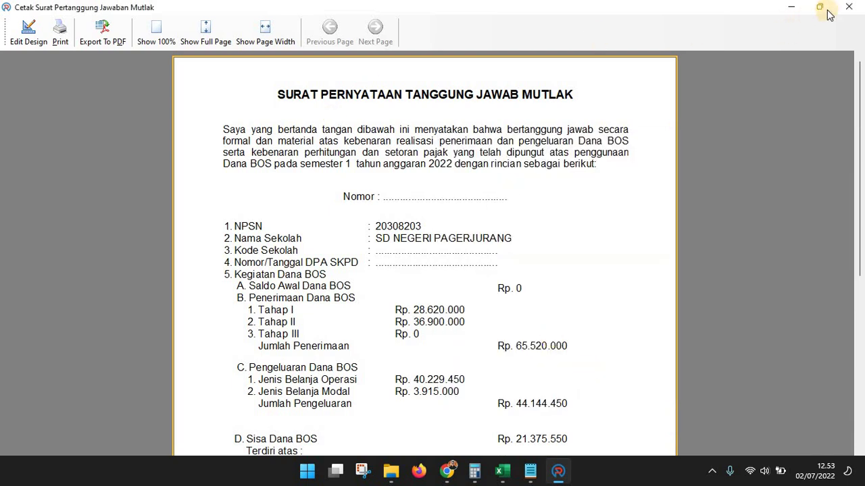
Generate the Semester 1 SPTJM letter for the SiLPA BOS Reguler budget
left_click(848, 9)
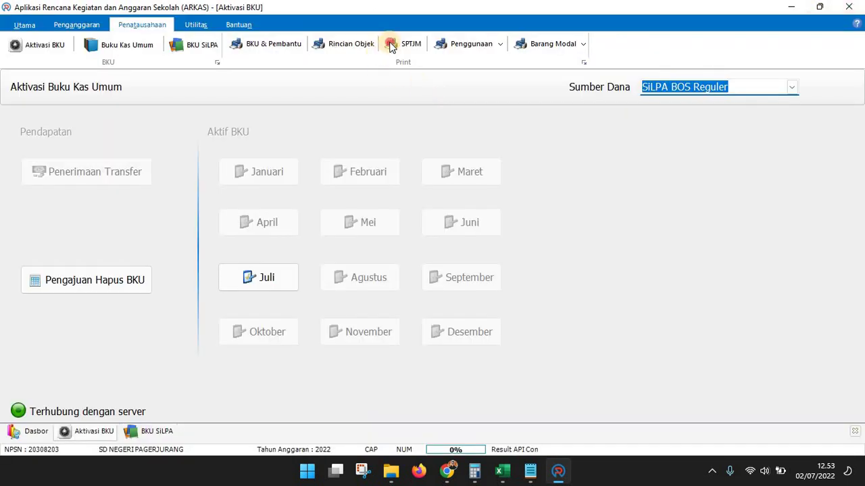
left_click(391, 44)
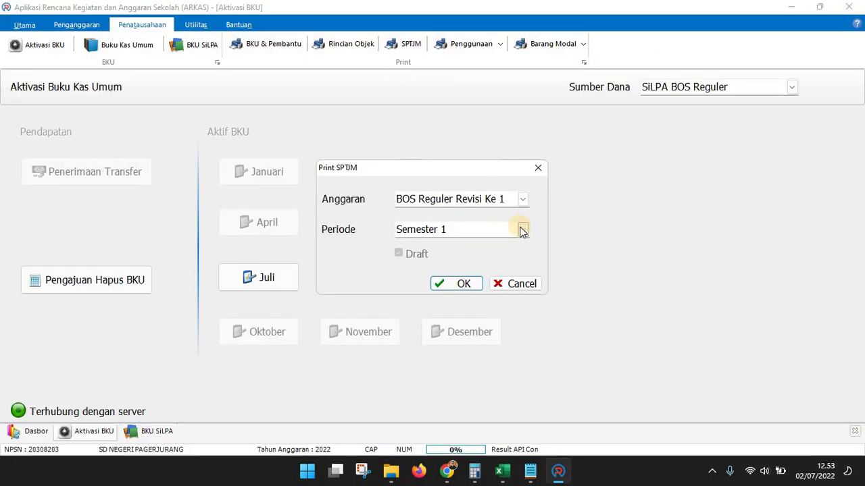
left_click(523, 200)
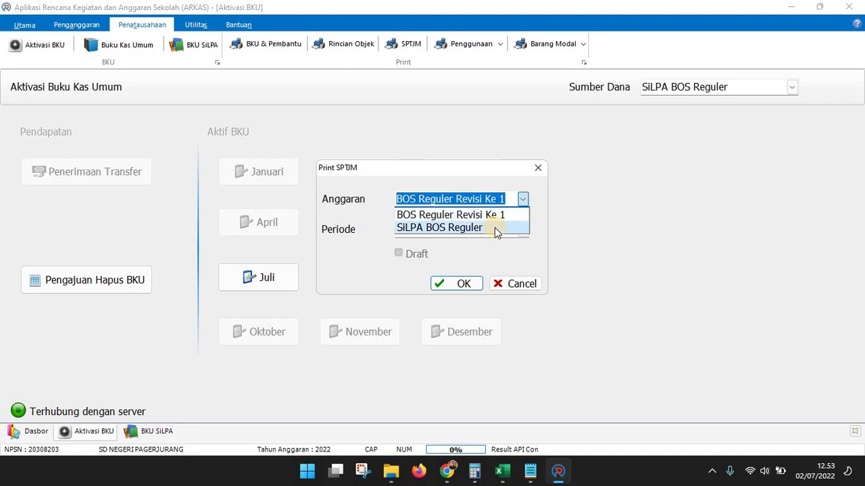
left_click(495, 227)
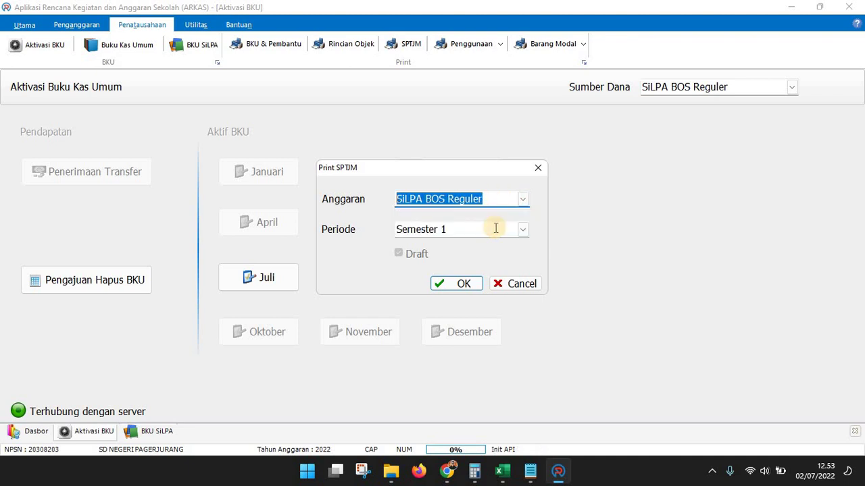
left_click(445, 283)
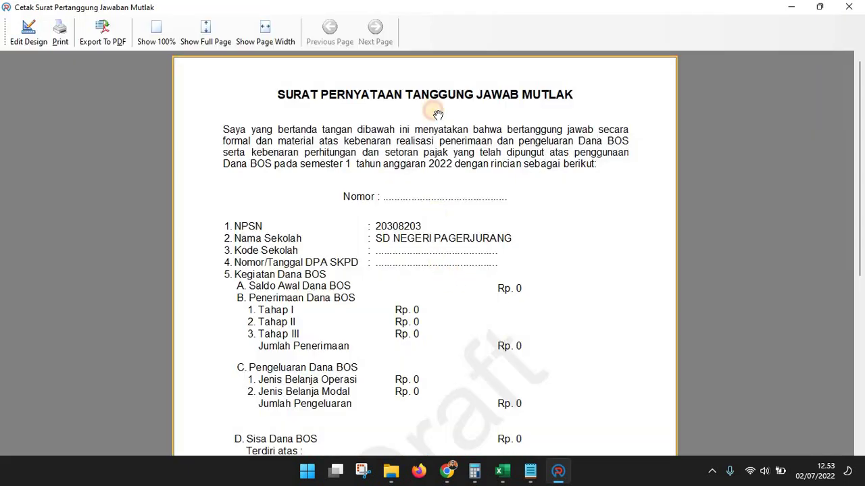
scroll(230, 110, "down", 5)
Export it to the SPTJM folder as SPTJM SILPA REGULER SMT and close the preview
left_click(103, 34)
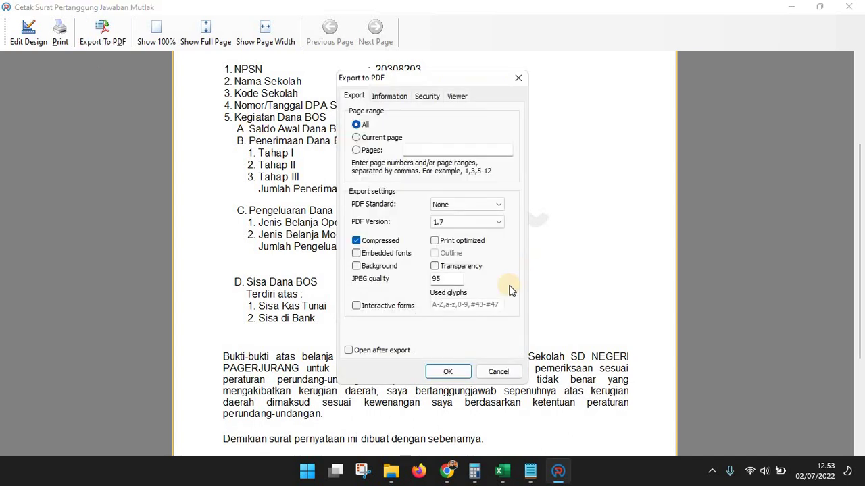
key("Escape")
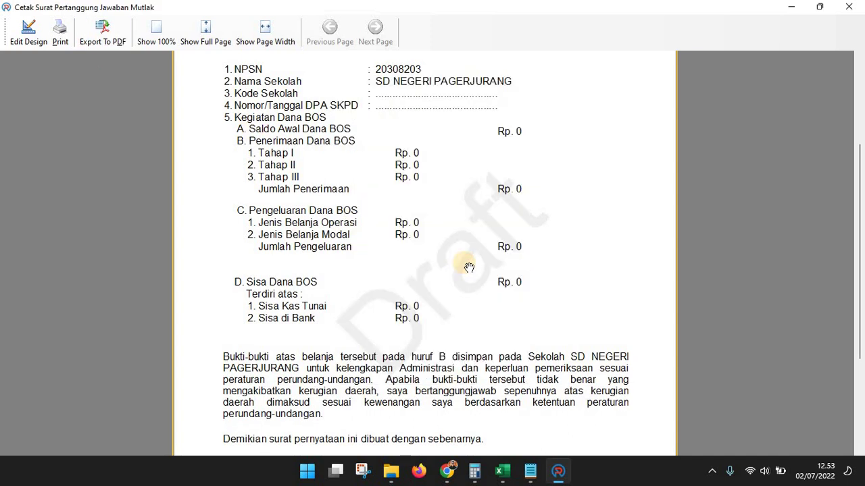
mouse_move(468, 266)
left_mouse_down()
mouse_move(468, 126)
mouse_move(492, 272)
left_mouse_up()
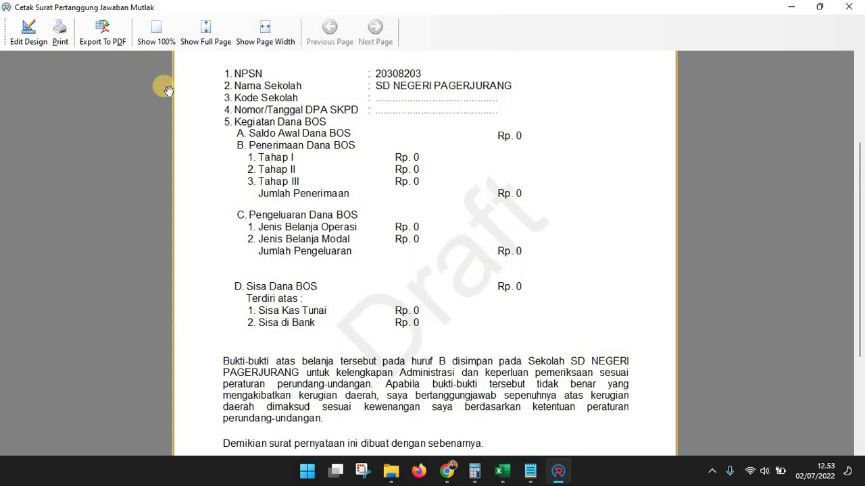
left_click(95, 34)
left_click(447, 374)
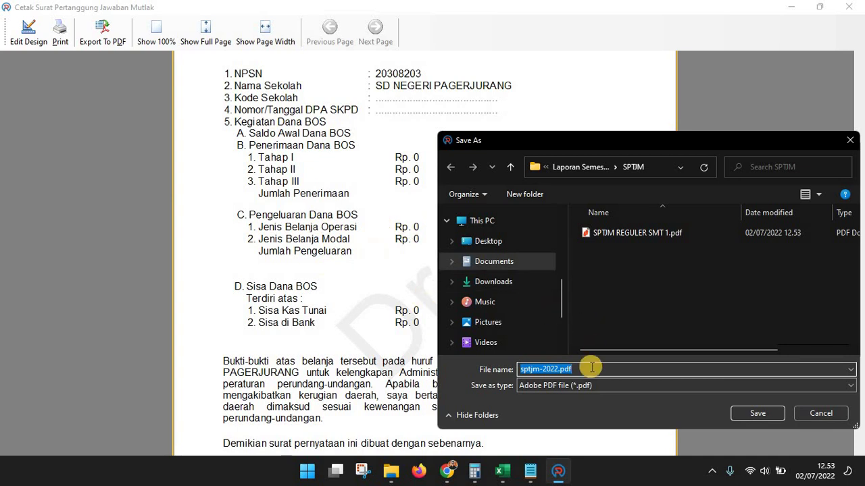
type("SP")
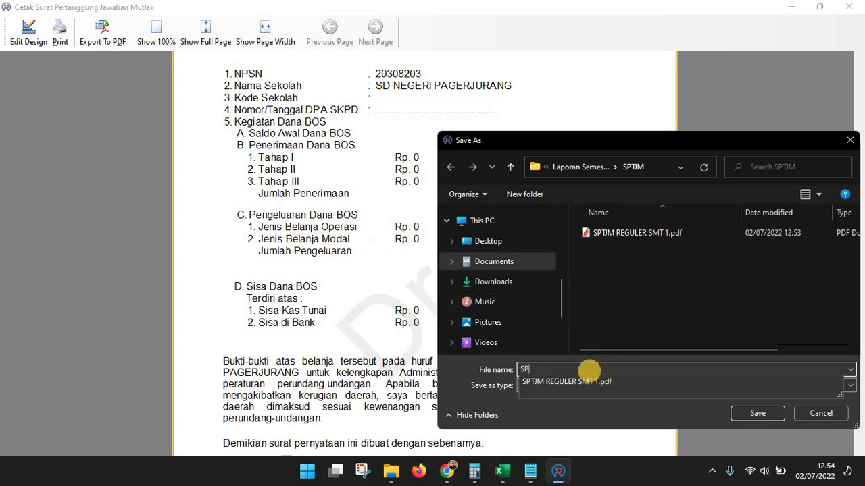
type("TJM SILPA REGULER SMT 1")
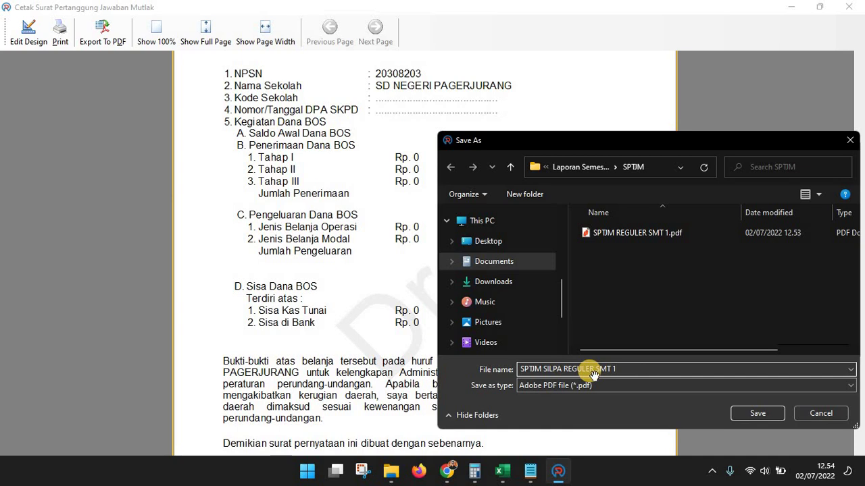
key("Return")
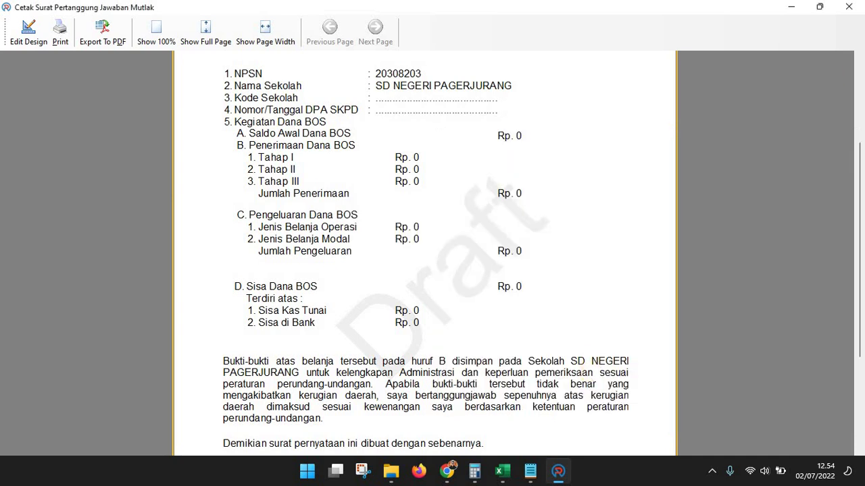
key("Escape")
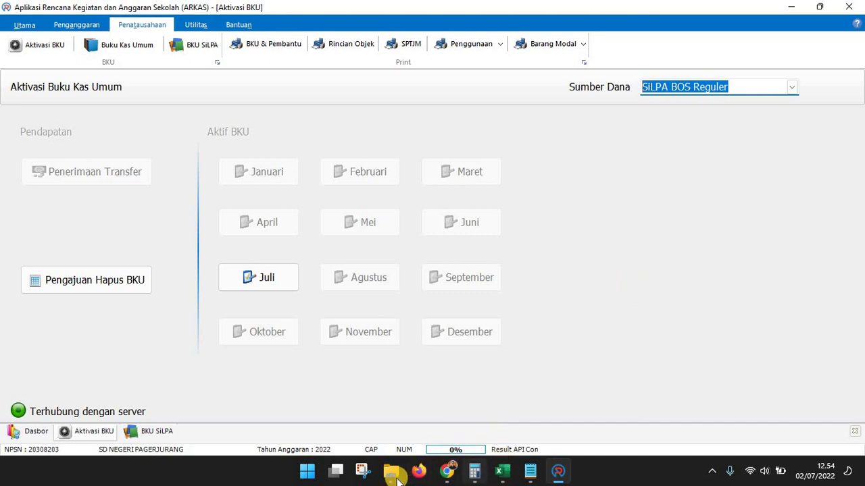
Enter V in cell C7 for the SPTJM arkas dan manual checklist row
mouse_move(390, 471)
left_click(533, 406)
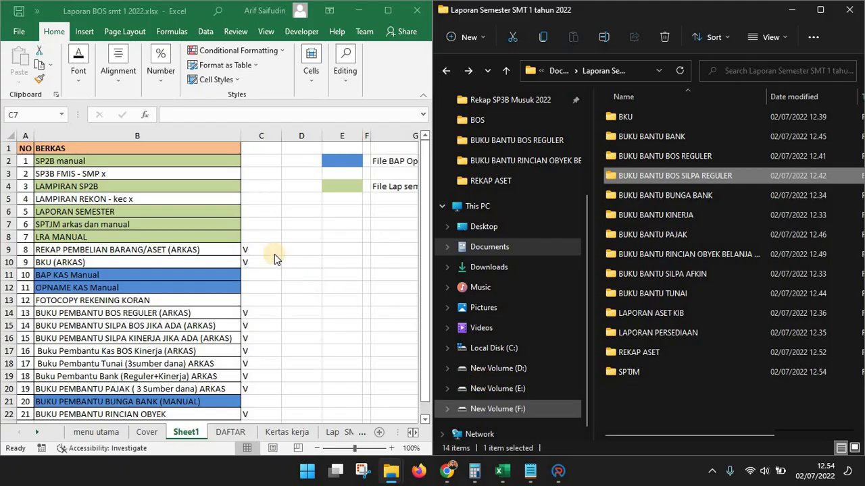
left_click(264, 229)
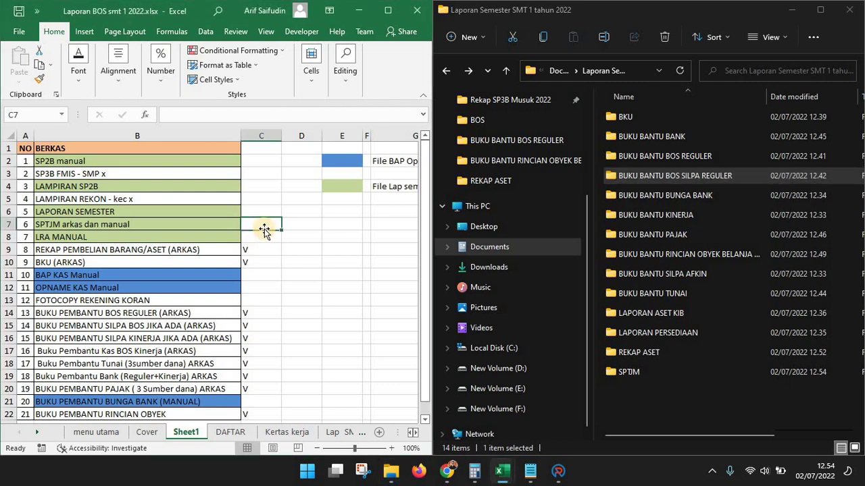
type("V")
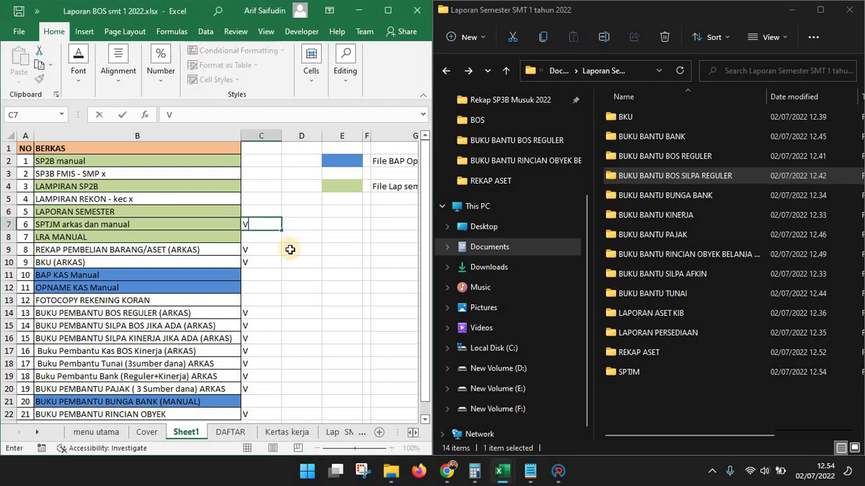
left_click(289, 249)
scroll(245, 358, "down", 4)
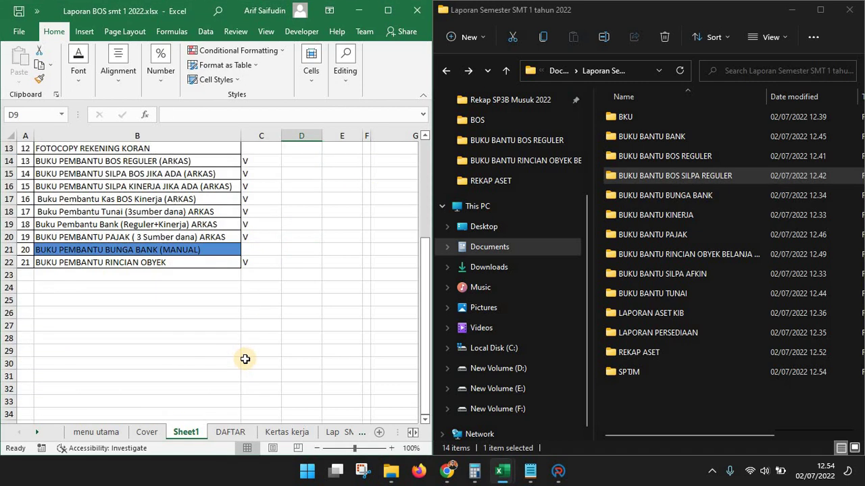
scroll(245, 358, "up", 2)
scroll(245, 358, "up", 2)
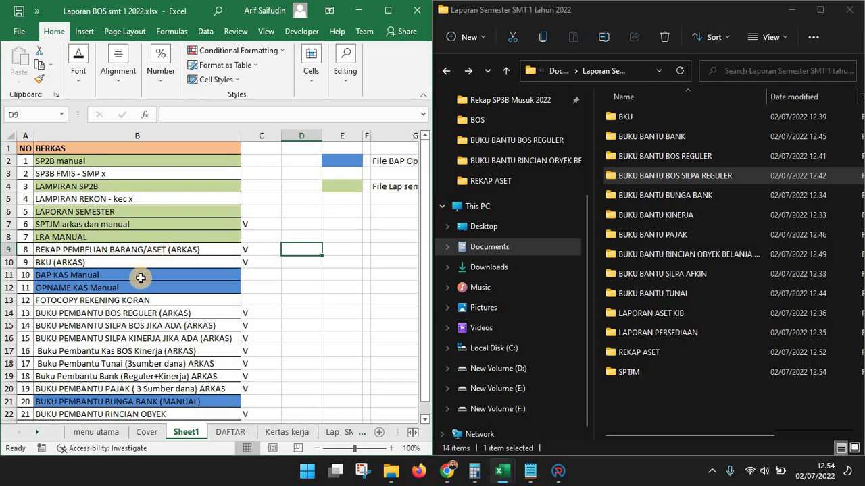
left_click(136, 297)
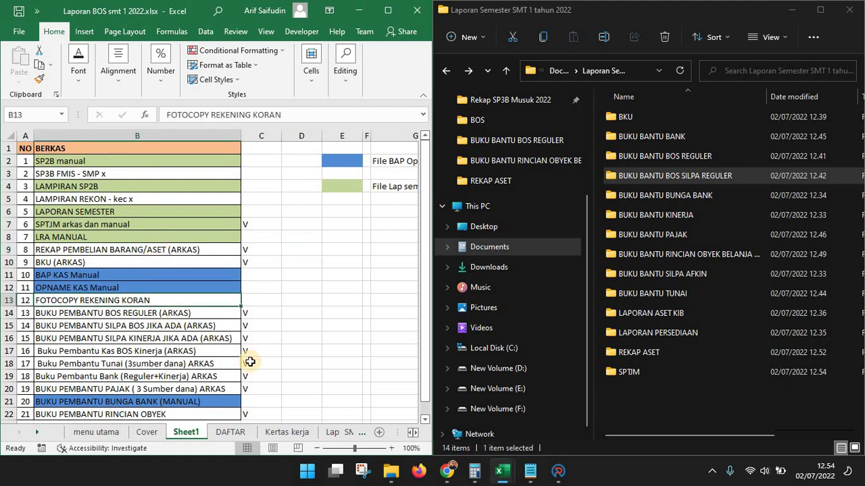
scroll(250, 362, "down", 1)
scroll(250, 362, "up", 1)
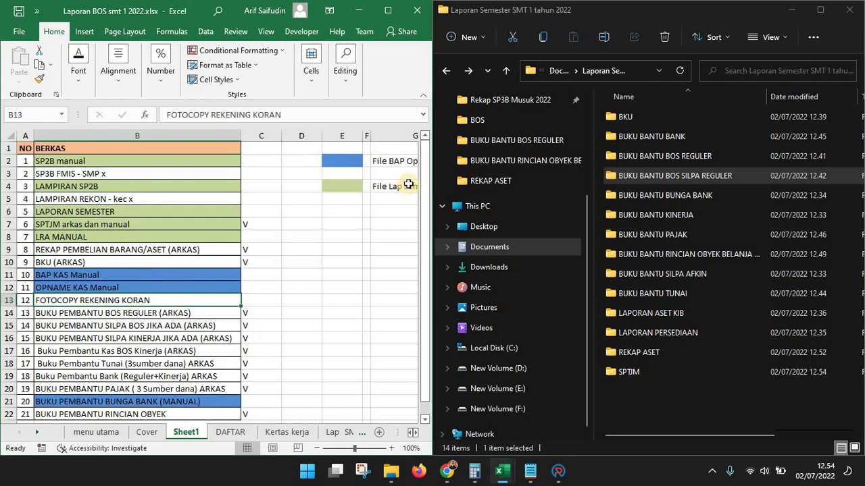
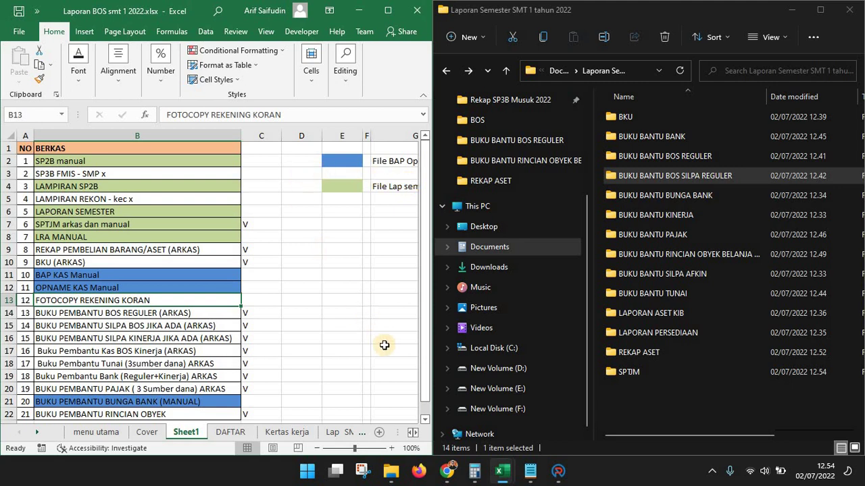
Switch Excel to the Semester 1 opnam-bap.xlsx workbook from the taskbar preview
mouse_move(500, 471)
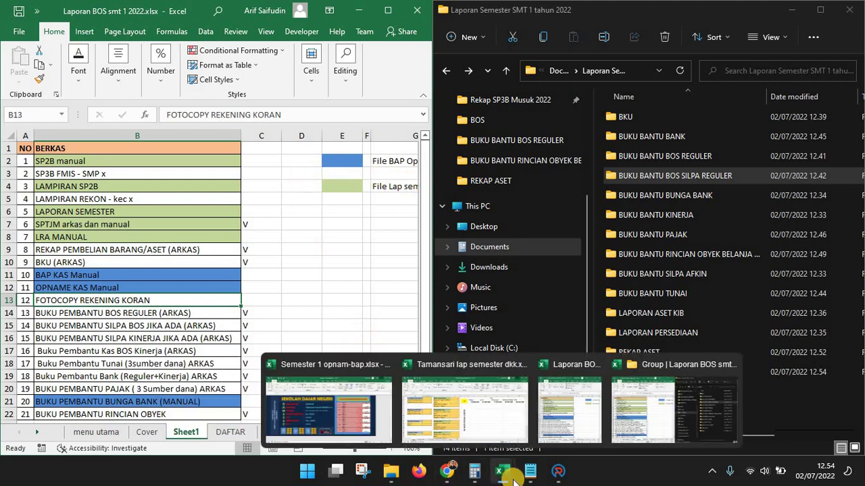
left_click(341, 408)
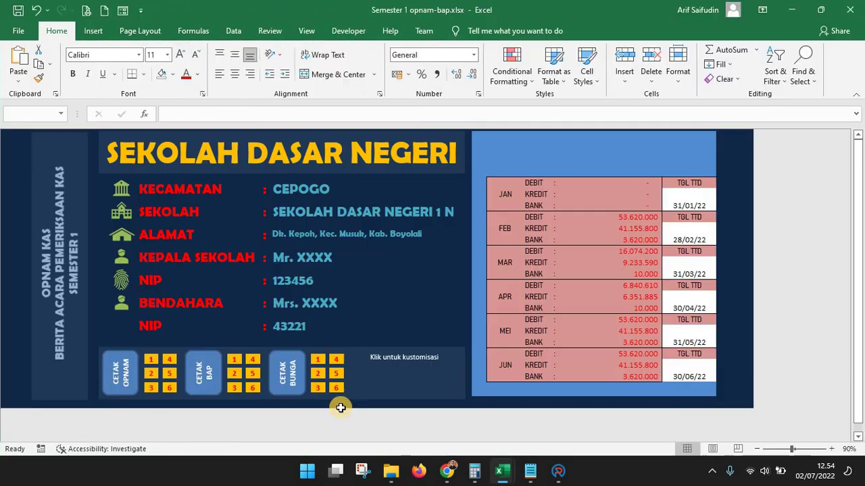
Change the KECAMATAN value from CEPOGO to MUSUK
left_click(393, 255)
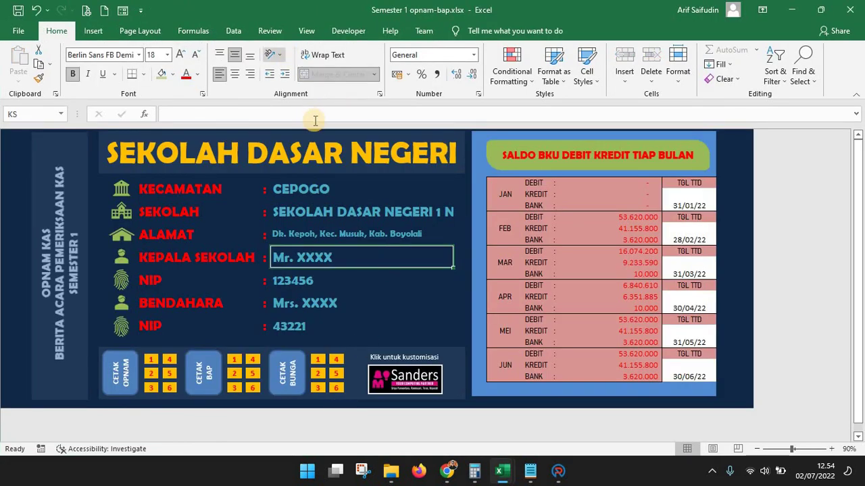
left_click(319, 190)
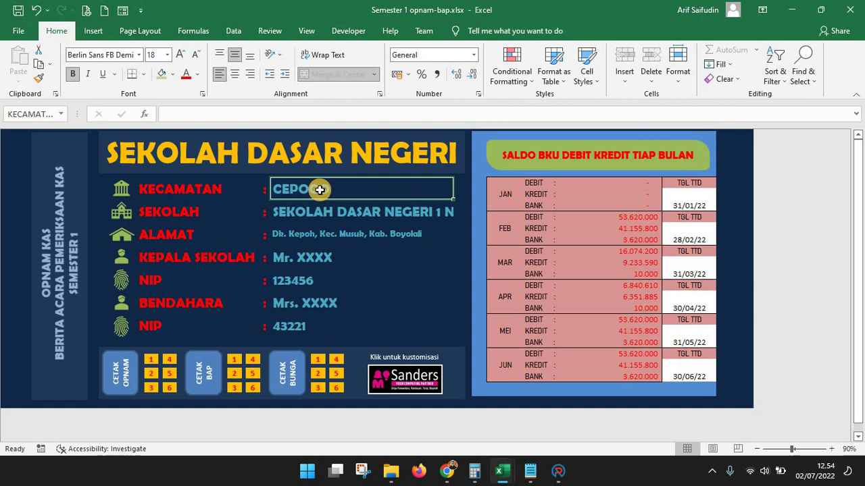
type("MUSUK")
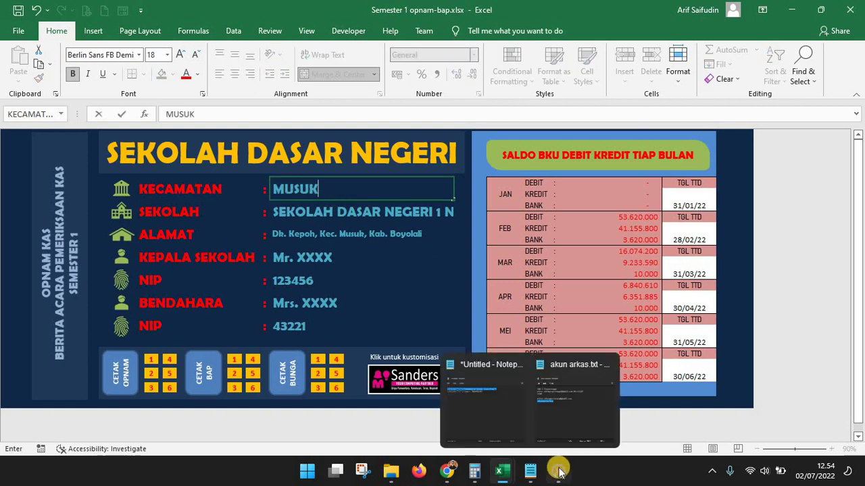
mouse_move(558, 471)
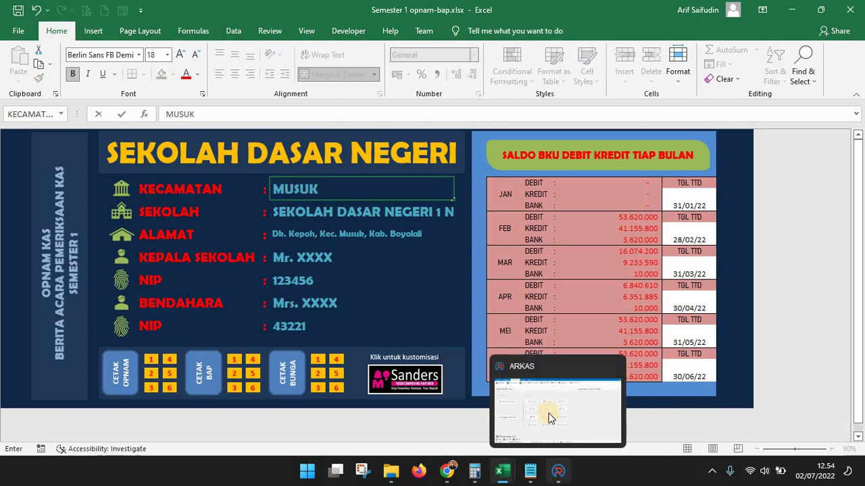
Enter SEKOLAH DASAR NEGERI PAGERJURANG as the school name
left_click(352, 217)
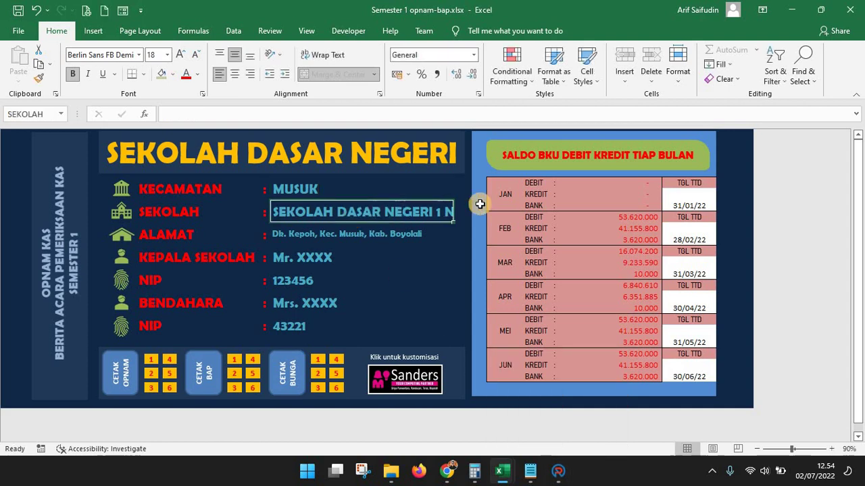
type("SEKL")
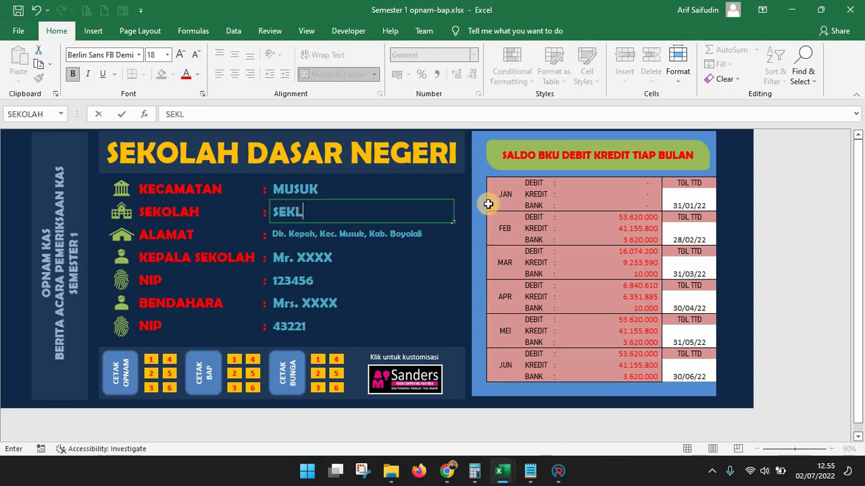
type("AH")
key("BackSpace")
key("BackSpace")
key("BackSpace")
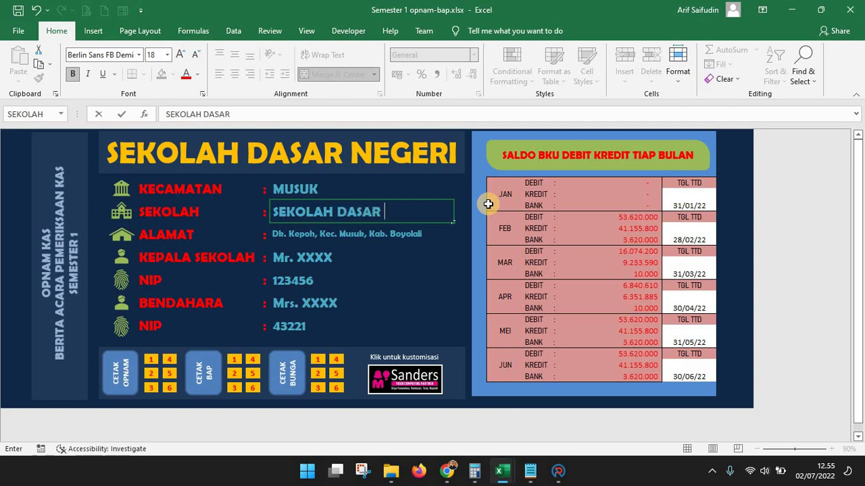
type("PA")
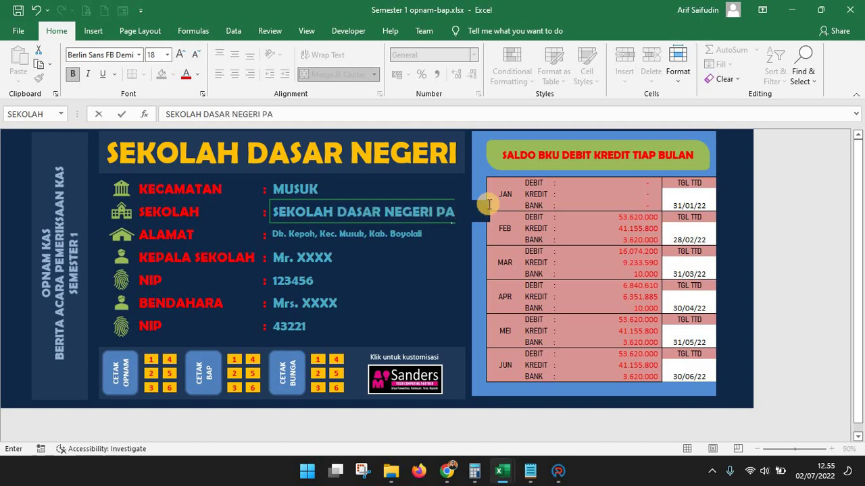
type("GERJURANG")
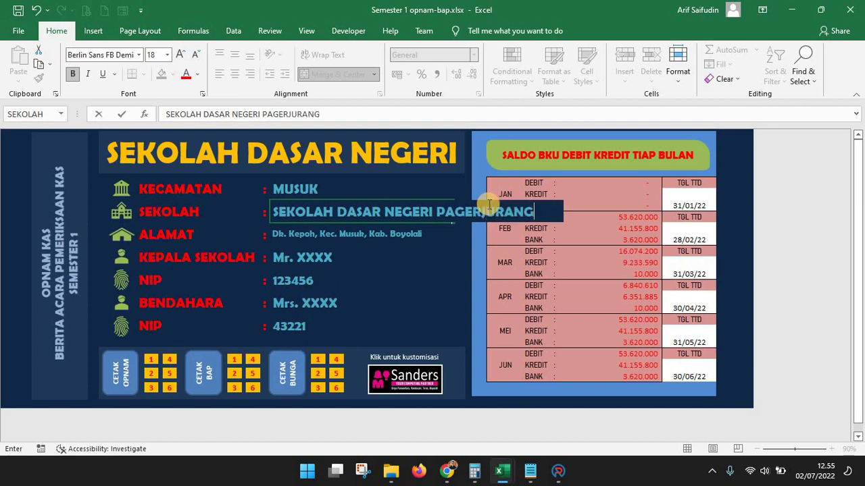
key("Return")
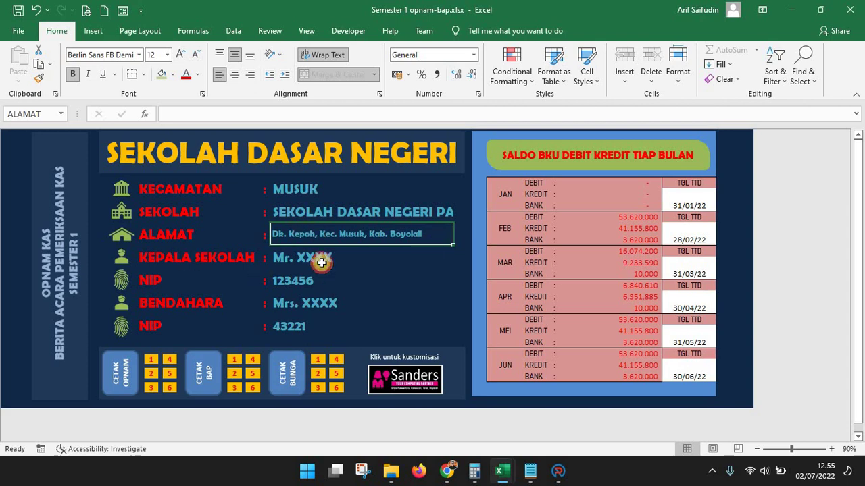
Replace the KEPALA SEKOLAH placeholder with the headmaster's name and S.Pd. title
left_click(322, 259)
key("BackSpace")
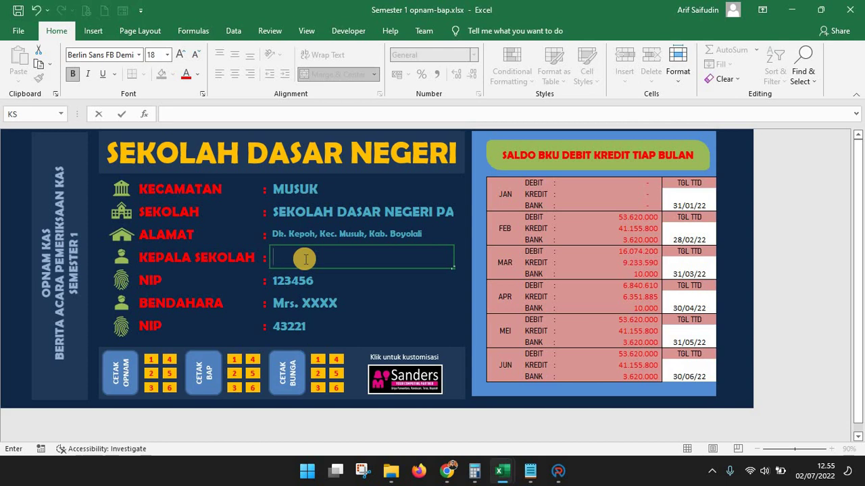
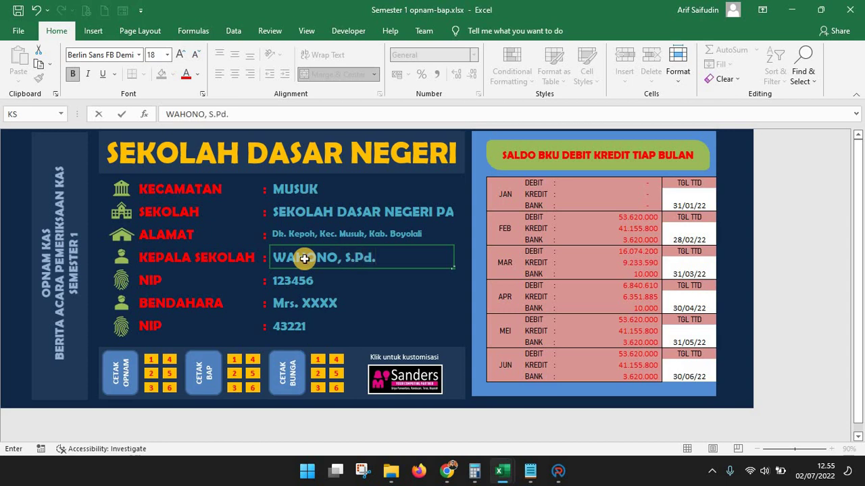
key("Return")
key("Return")
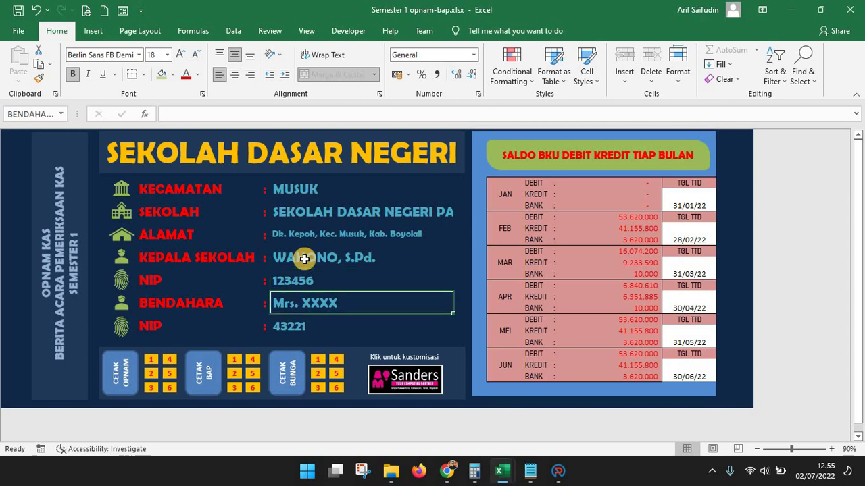
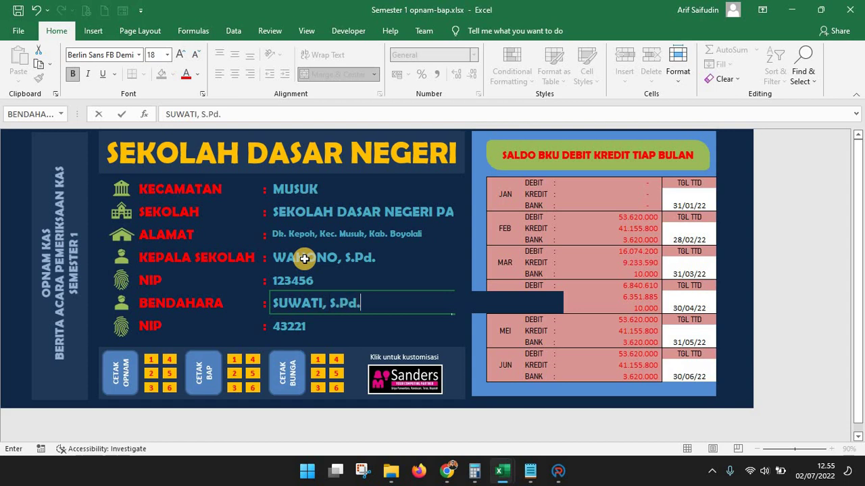
Enter the treasurer's name in the BENDAHARA field
key("Return")
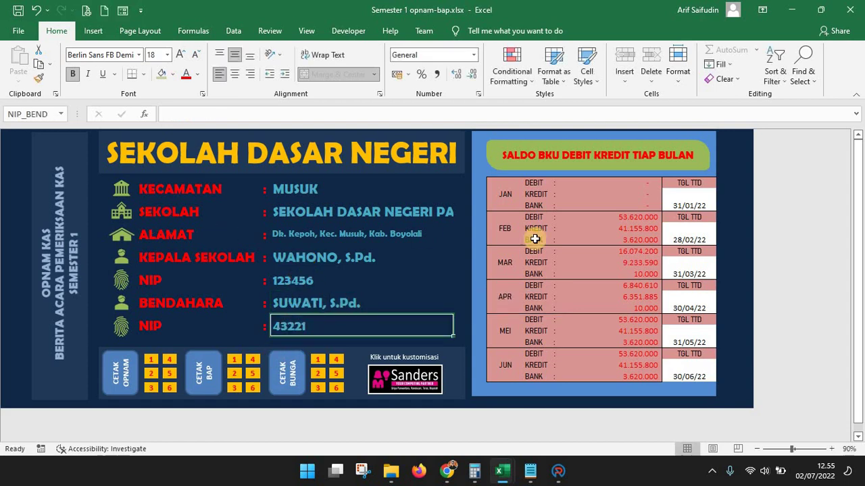
left_click(614, 183)
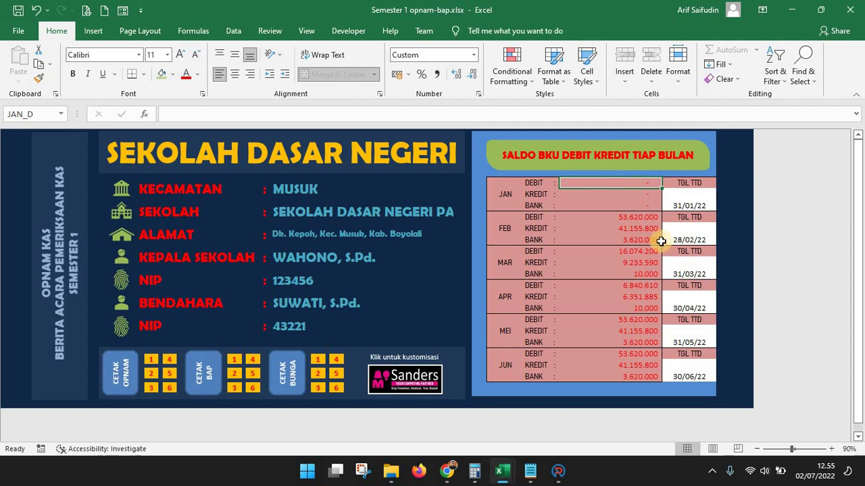
Confirm January 2022 ends on the 31st in the taskbar calendar for the 31/01/22 date
left_click(708, 205)
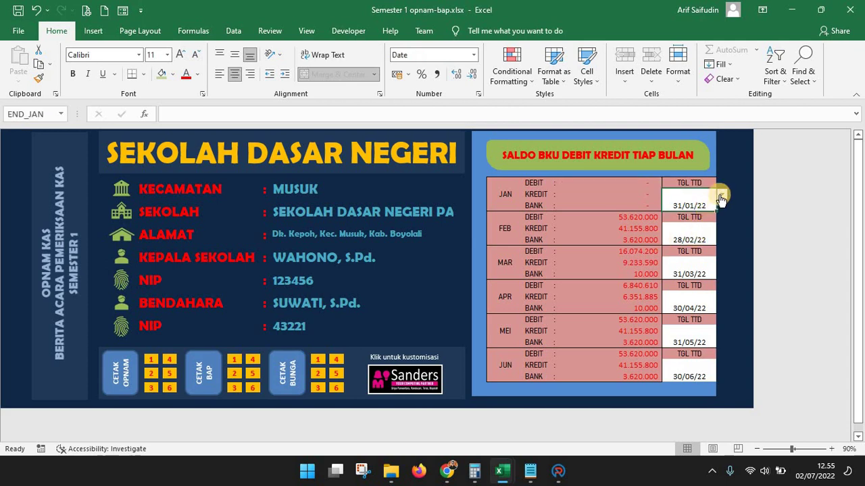
left_click(835, 477)
left_click(838, 433)
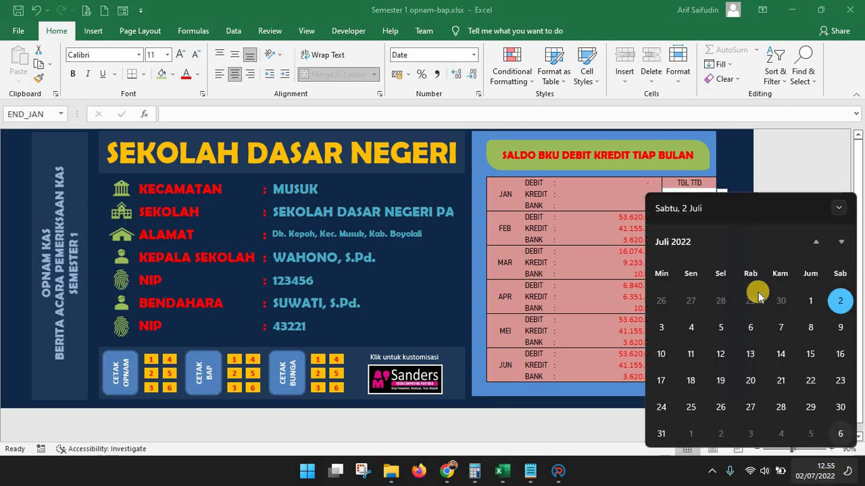
left_click(815, 241)
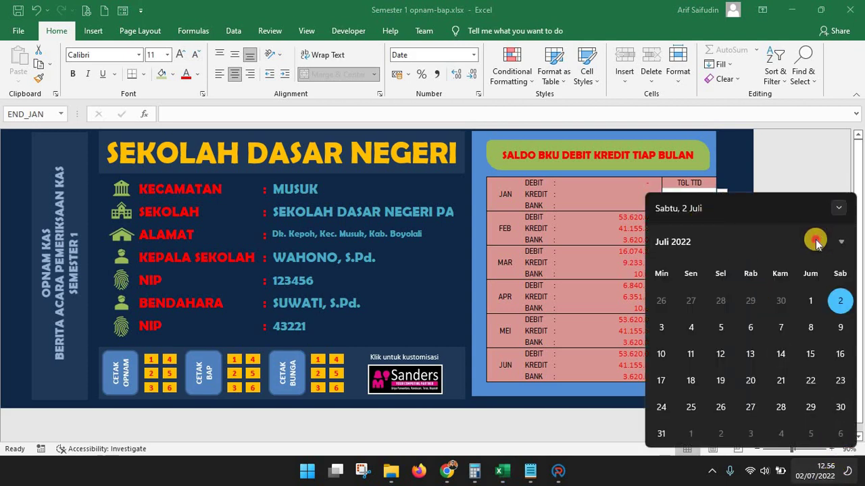
double_click(815, 242)
left_click(815, 241)
left_click(815, 241)
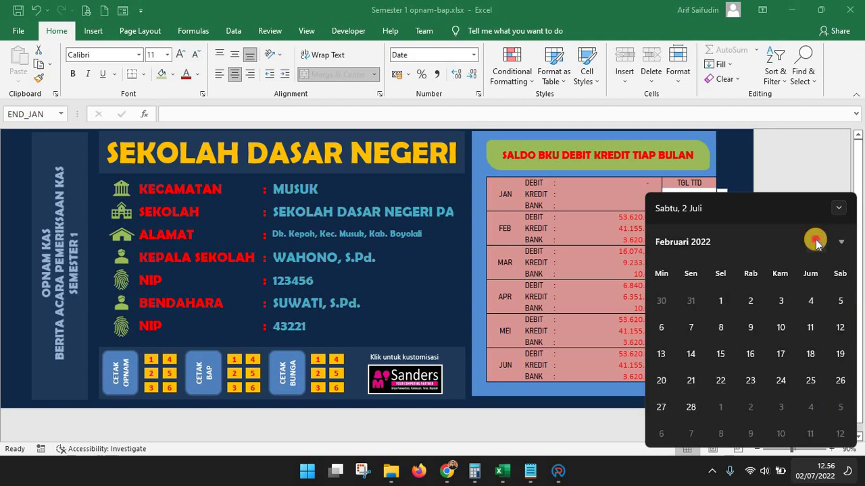
left_click(815, 241)
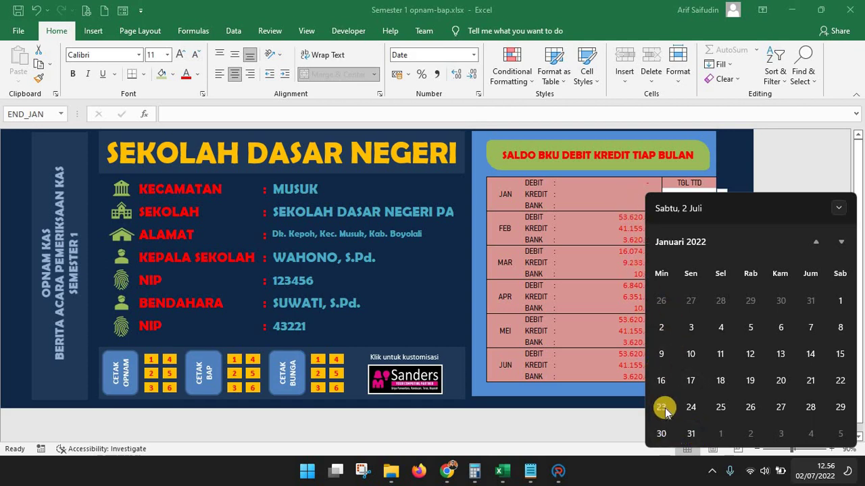
left_click(710, 204)
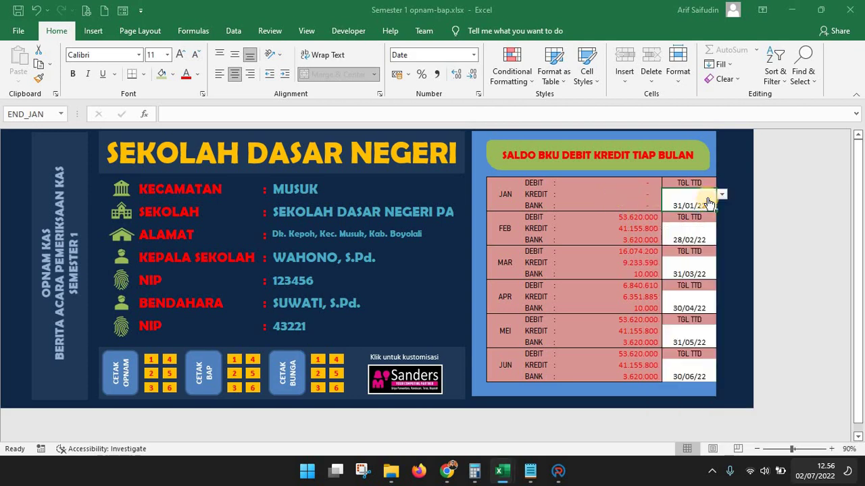
Check February 2022's last day in the taskbar calendar for the February signing date
left_click(691, 237)
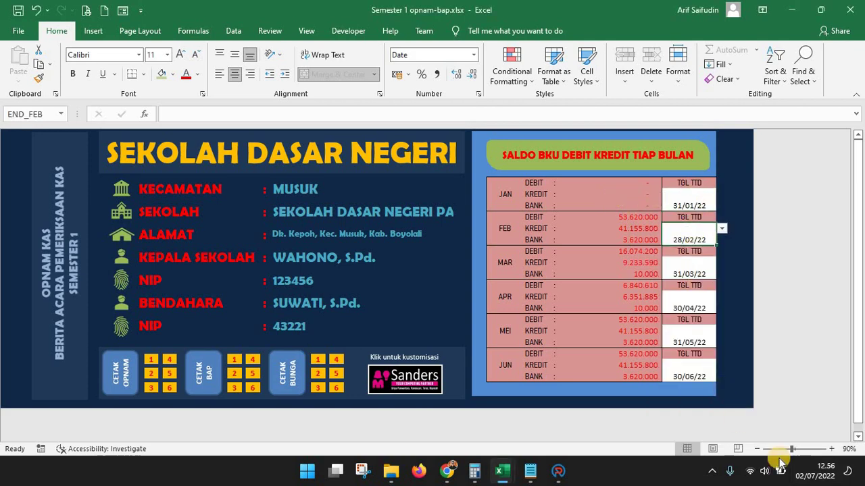
left_click(813, 471)
left_click(818, 241)
left_click(818, 241)
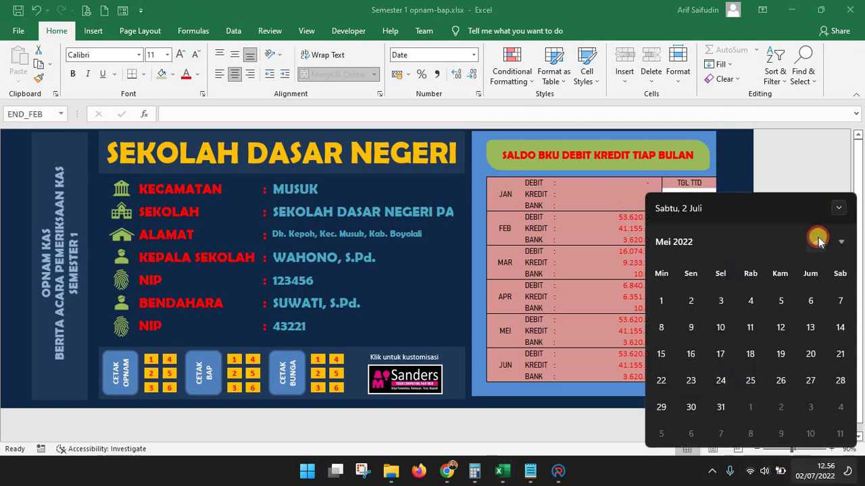
left_click(818, 240)
left_click(818, 240)
left_click(818, 241)
left_click(817, 241)
left_click(835, 242)
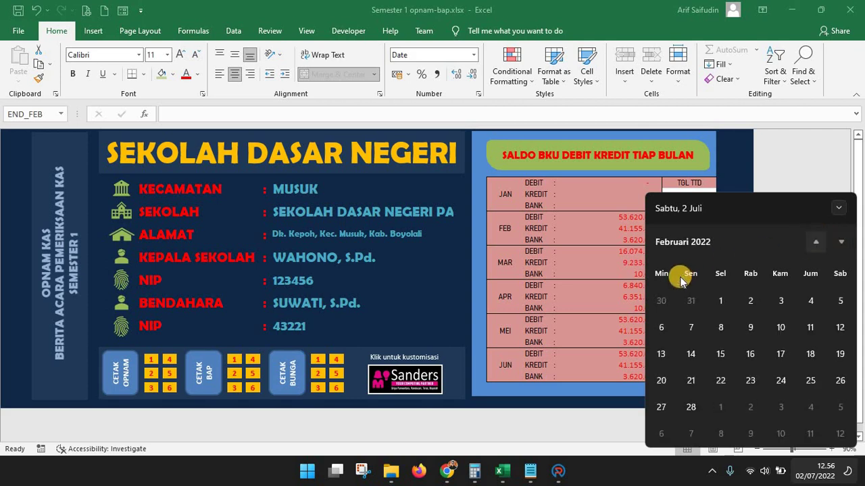
left_click(691, 407)
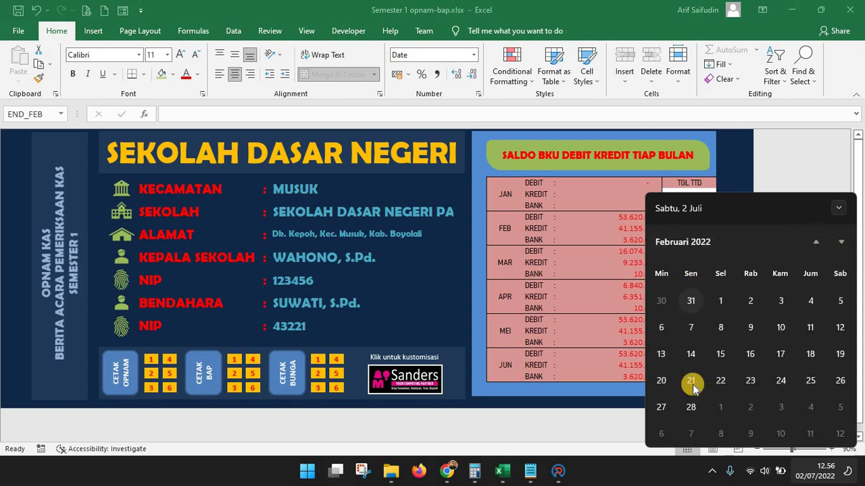
left_click(667, 245)
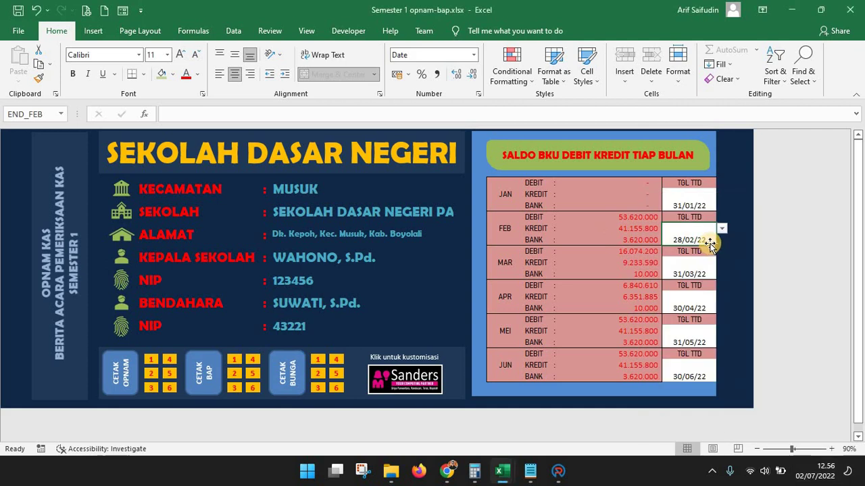
left_click(716, 268)
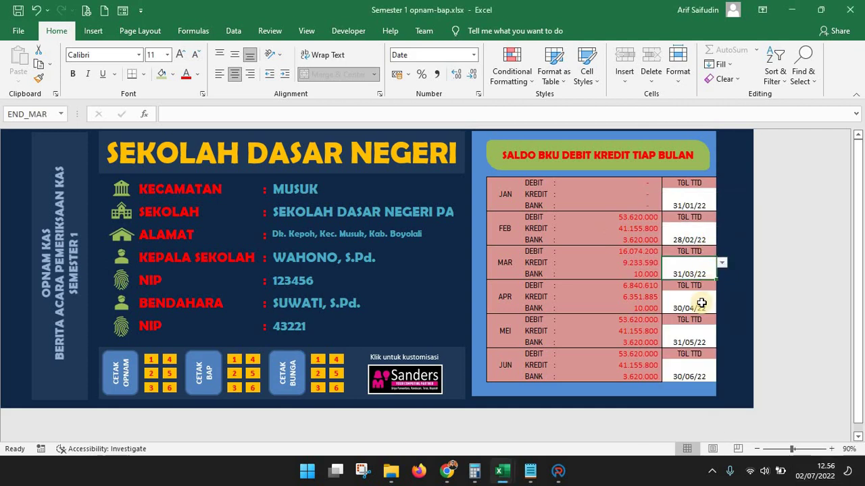
Set the March and April signing dates to 31/03/22 and 30/04/22
left_click(722, 263)
left_click_drag(721, 285, 720, 324)
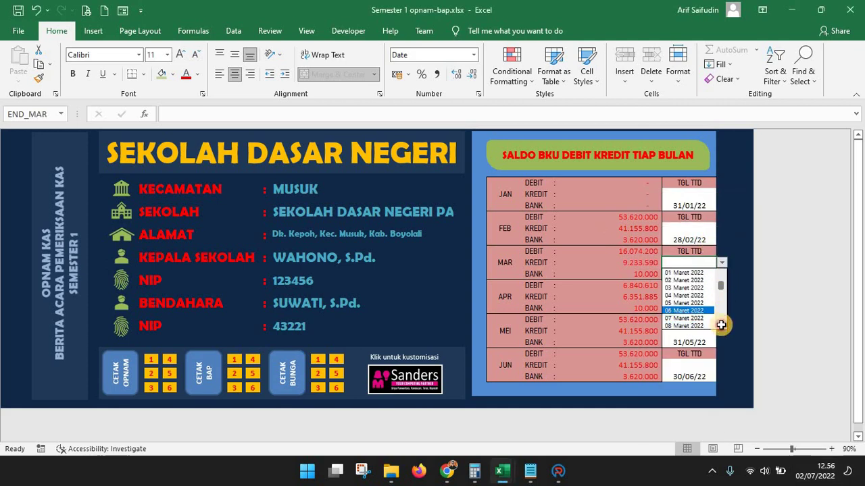
left_click(709, 325)
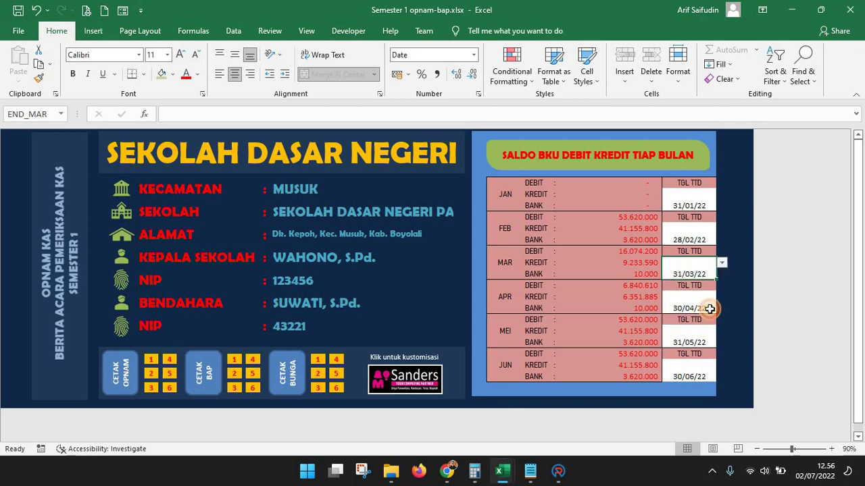
left_click(708, 306)
left_click(721, 297)
left_click_drag(721, 319, 718, 358)
left_click(696, 359)
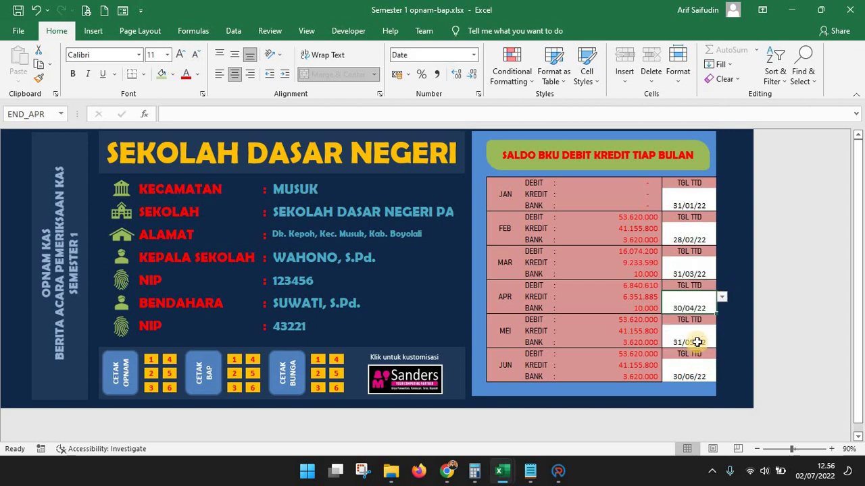
Set the May and June signing dates to 31/05/22 and 30/06/22
left_click(703, 331)
left_click(722, 331)
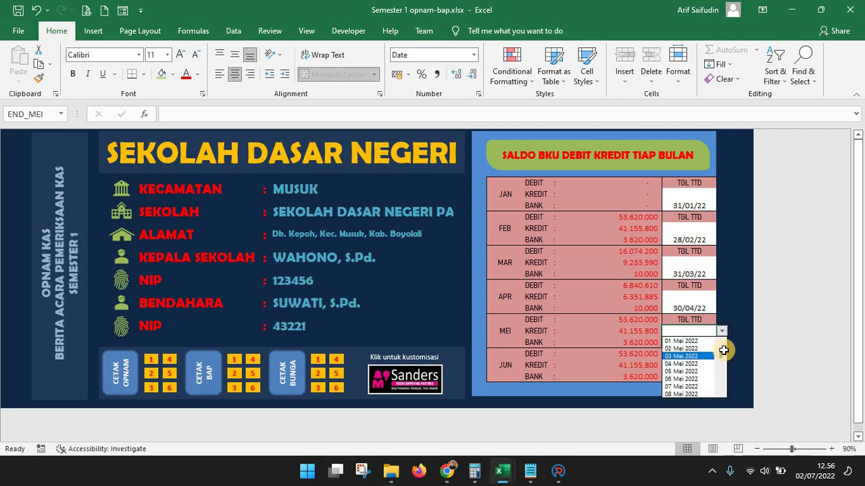
left_click_drag(720, 350, 710, 396)
left_click(701, 393)
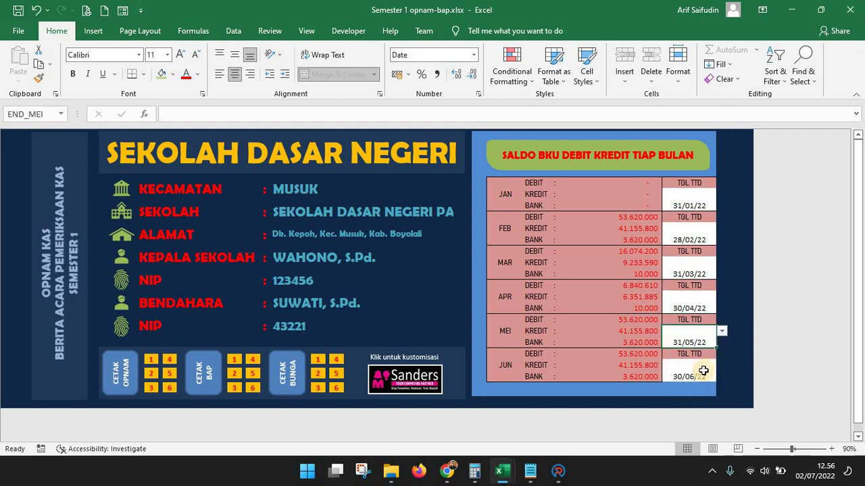
left_click(713, 364)
left_click(721, 365)
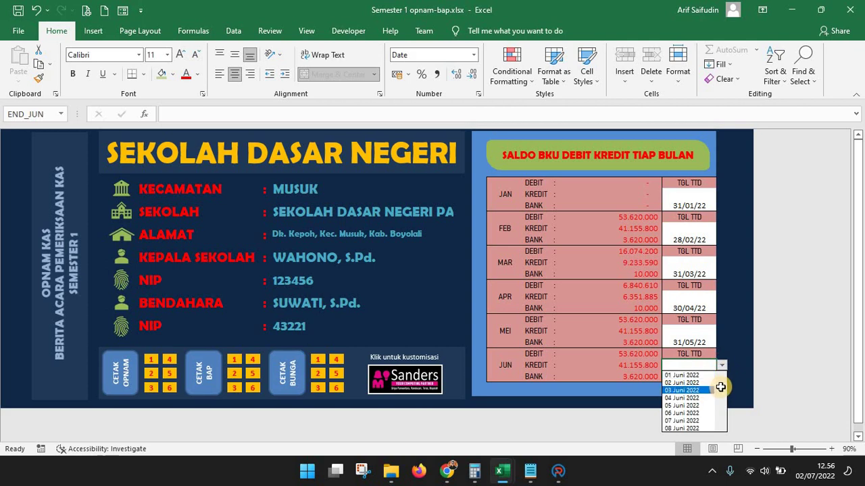
left_click_drag(719, 383, 703, 427)
left_click(702, 427)
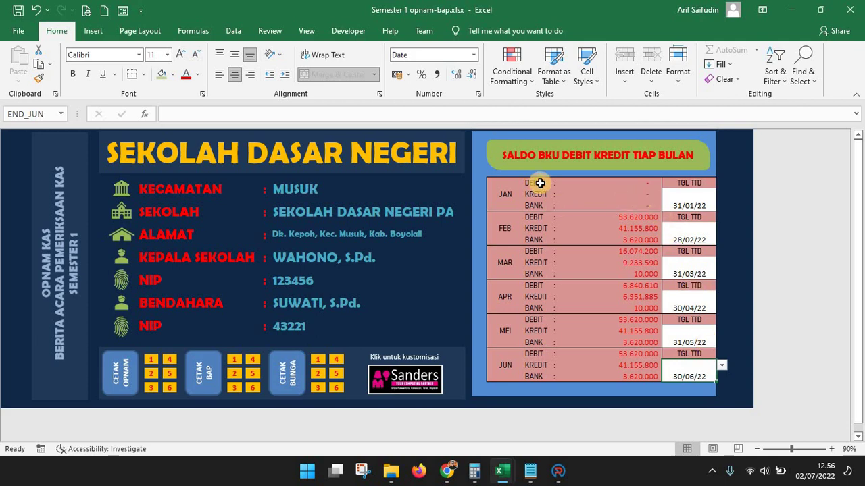
left_click(517, 193)
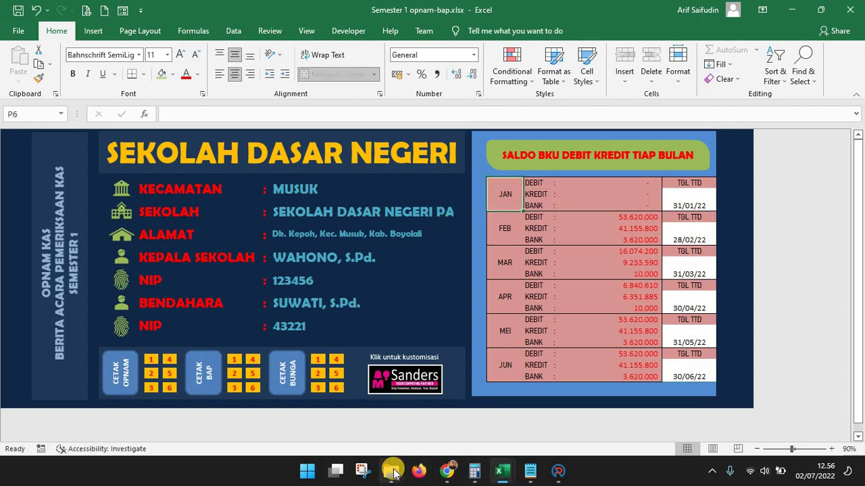
Snap the Laporan Semester folder left and the opnam-bap workbook right
mouse_move(507, 480)
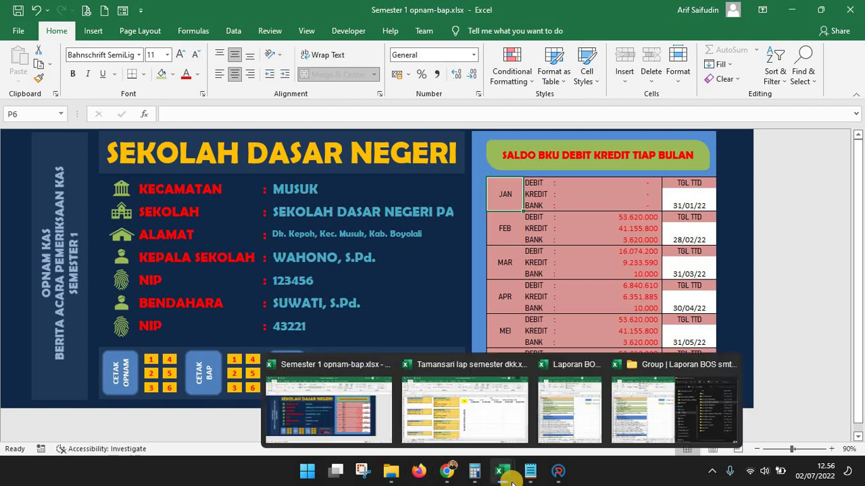
mouse_move(396, 469)
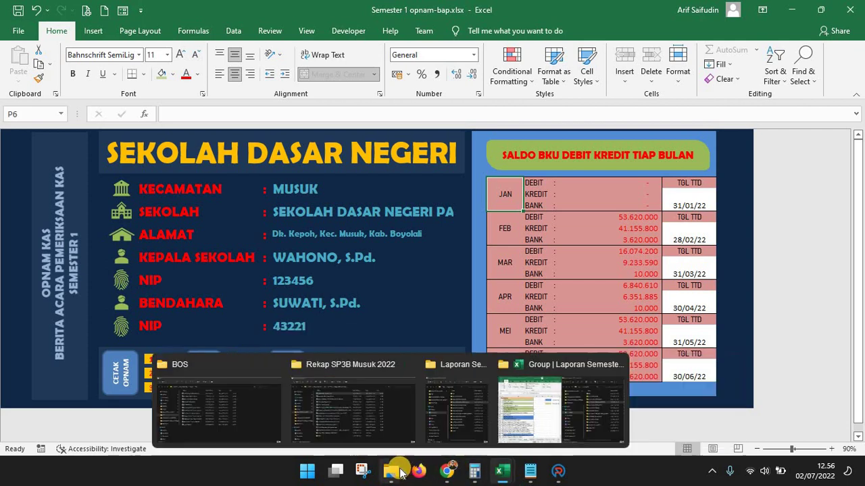
left_click(591, 388)
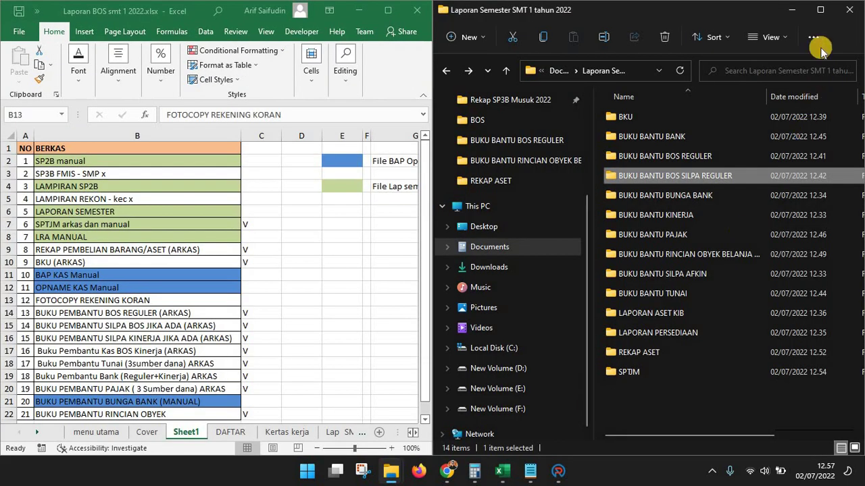
mouse_move(820, 10)
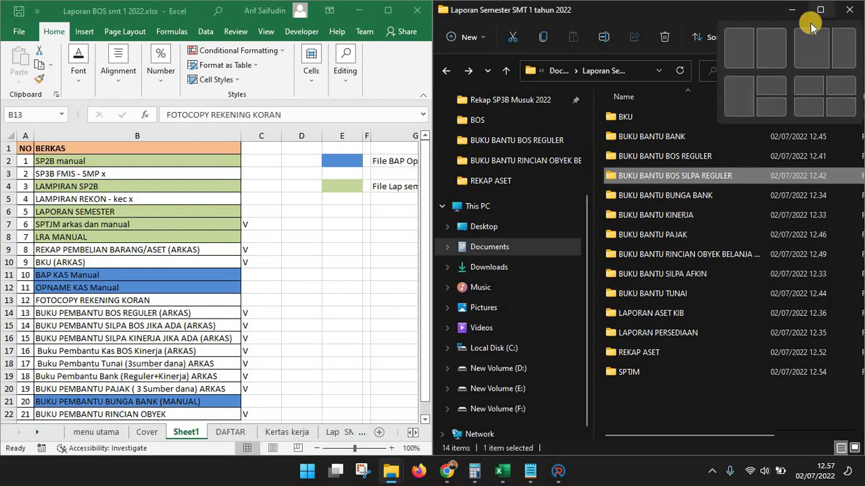
left_click(779, 47)
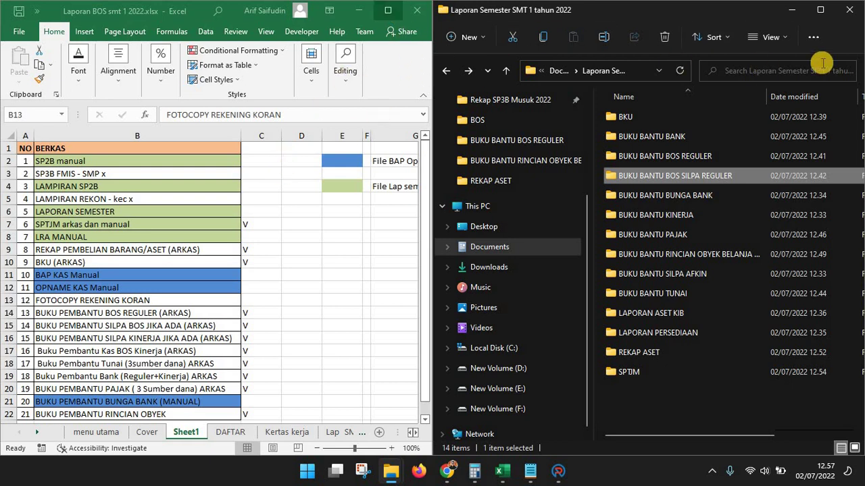
mouse_move(819, 12)
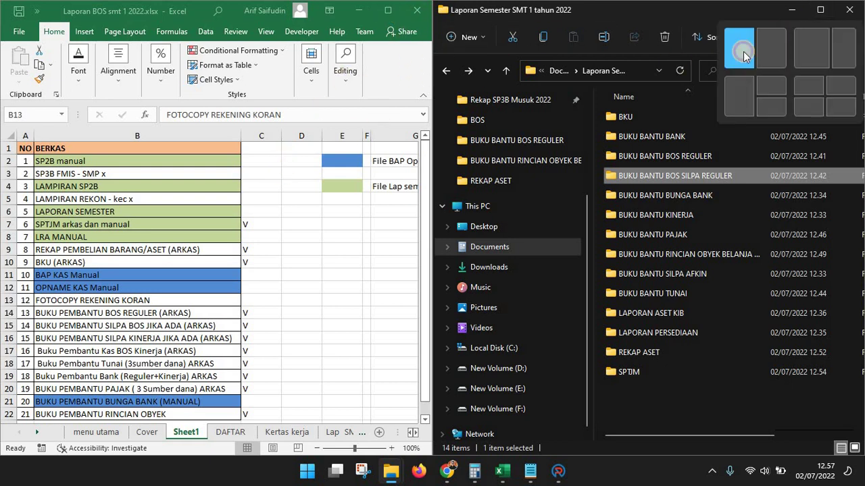
left_click(743, 49)
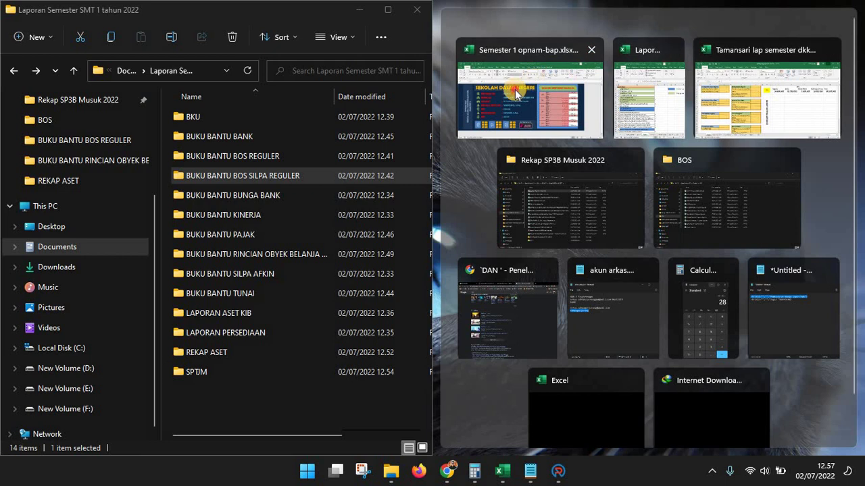
left_click(516, 95)
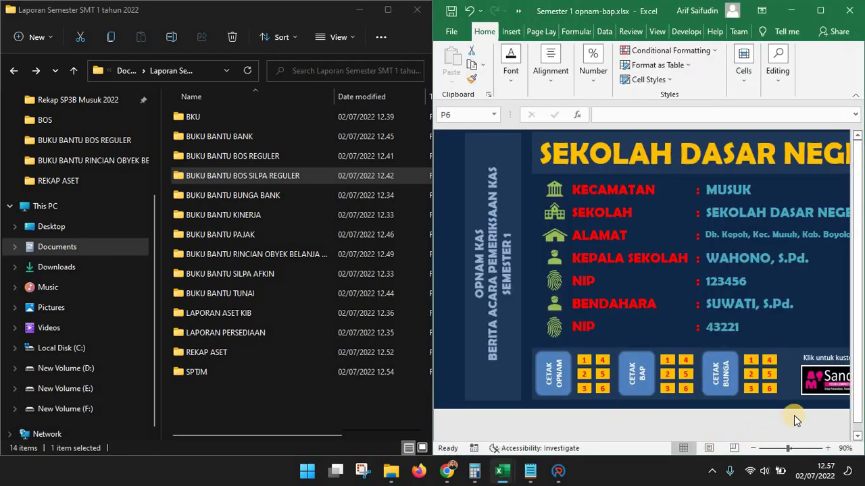
Zoom the sheet to 80% and bring the monthly balance table into view
left_click(753, 449)
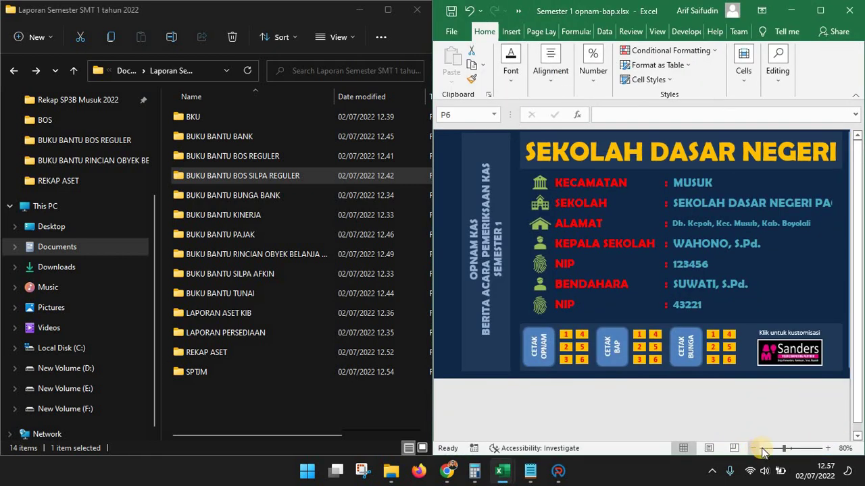
left_click(759, 282)
key("Right")
key("Right")
key("Right")
key("Right")
key("Right")
key("Right")
key("Right")
key("Right")
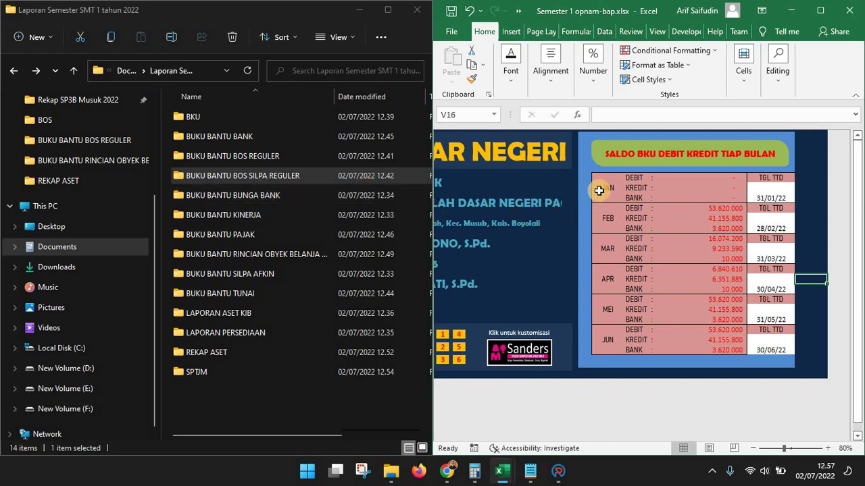
left_click(665, 177)
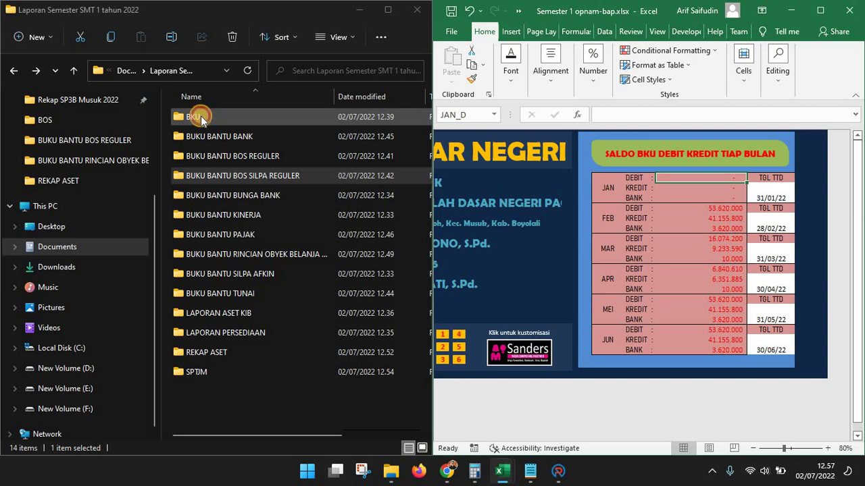
left_click(201, 117)
Go into the BKU folder and select BKU JANUARI.pdf
double_click(200, 117)
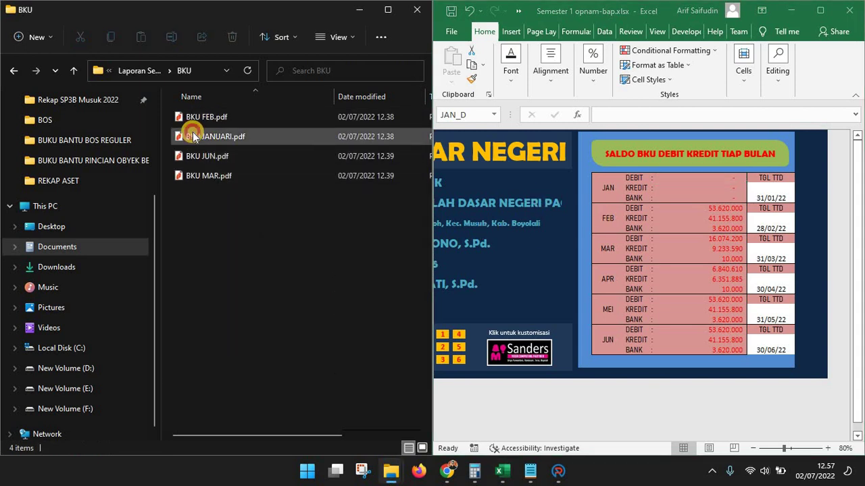
left_click(192, 132)
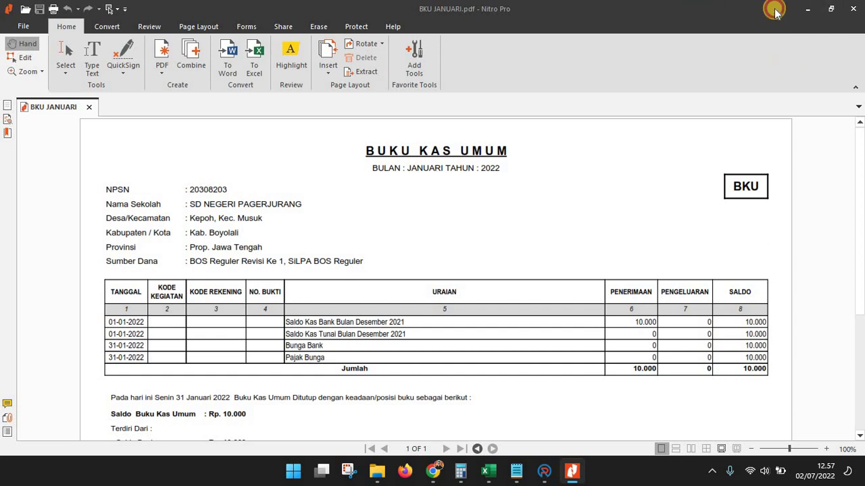
Place the January BKU PDF beside the dashboard, scrolled to its Jumlah row
left_click(830, 8)
left_click_drag(429, 23, 464, 8)
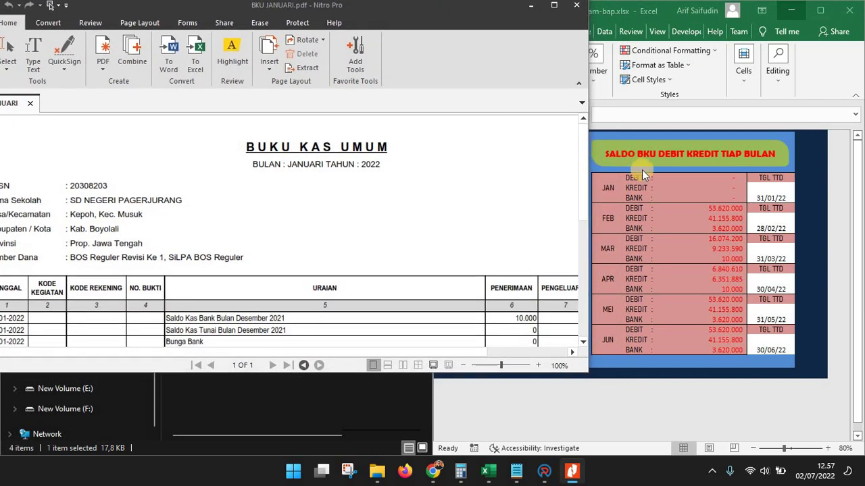
left_click(403, 250)
scroll(321, 135, "down", 3)
scroll(322, 136, "right", 2)
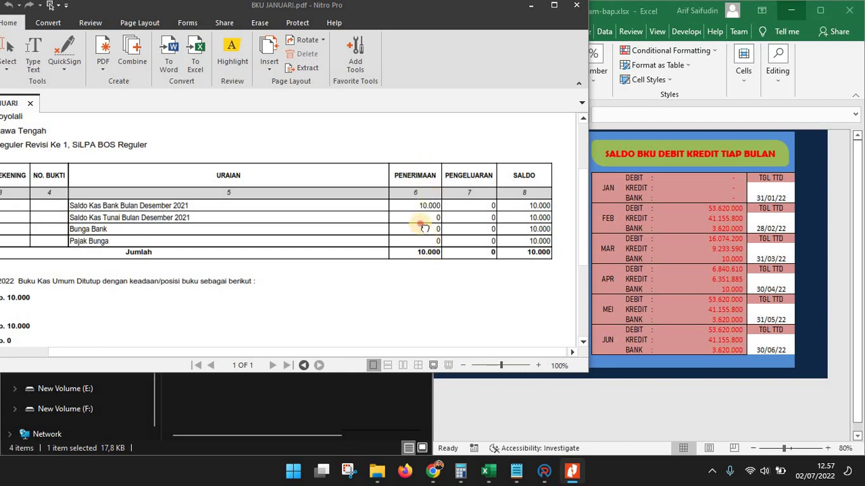
scroll(435, 219, "down", 1)
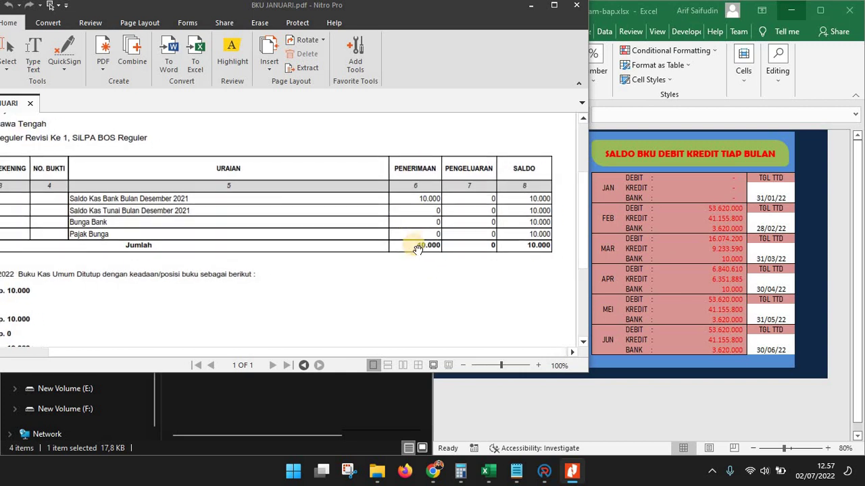
Enter 10.000 as the January DEBIT
left_click(708, 180)
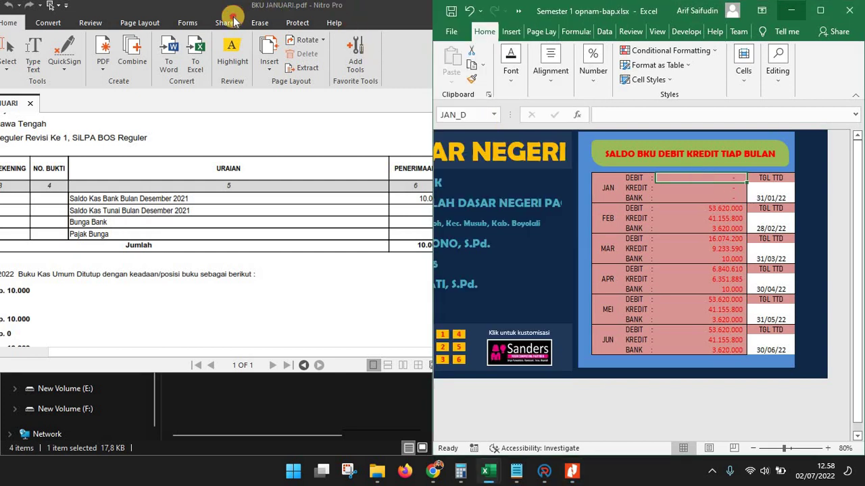
left_click_drag(254, 8, 90, 8)
left_click(706, 181)
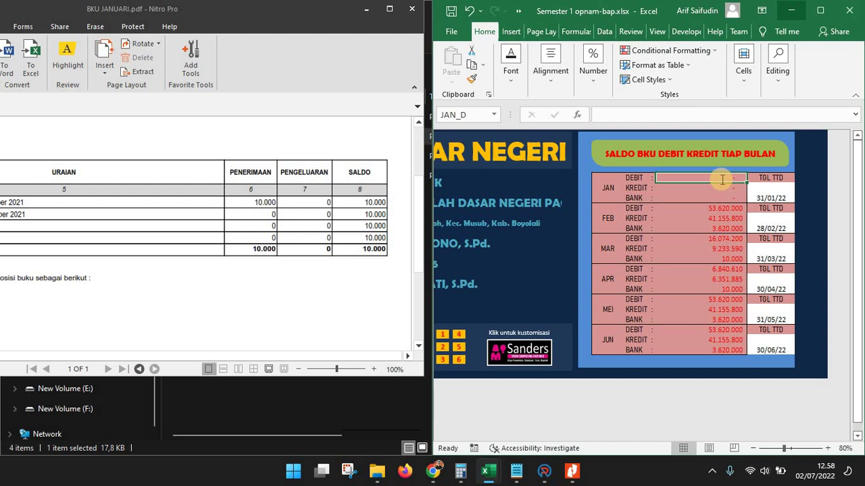
type("10.000")
key("Return")
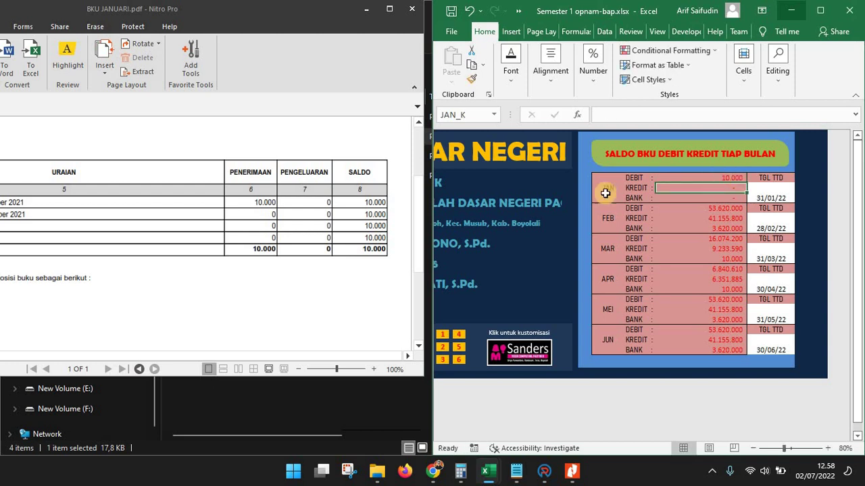
left_click(325, 256)
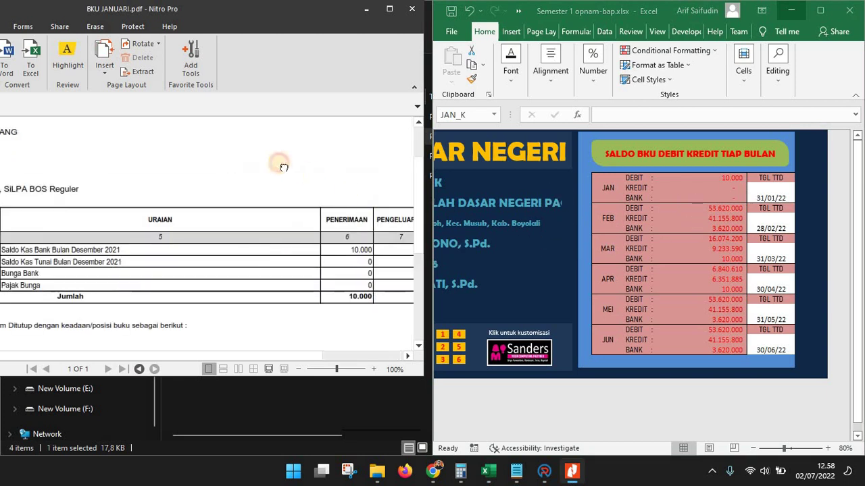
Reposition the January BKU beside the dashboard and enter 0 as JAN KREDIT
left_click_drag(375, 46, 603, 49)
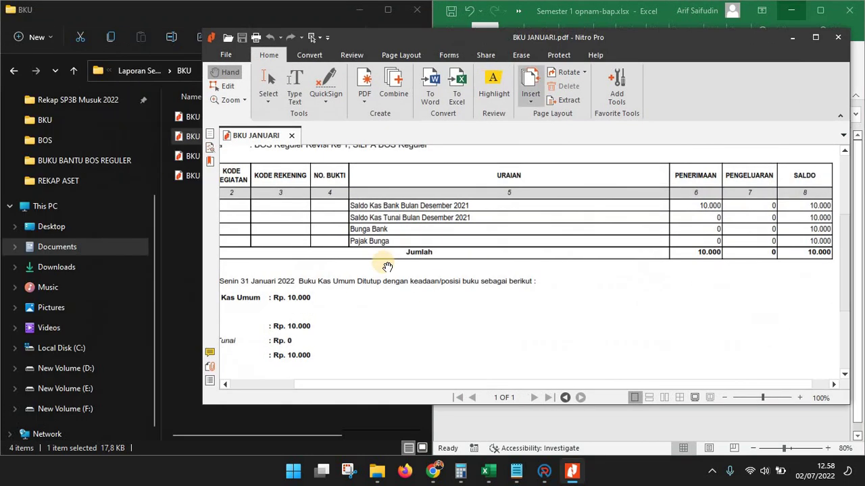
scroll(383, 260, "up", 4)
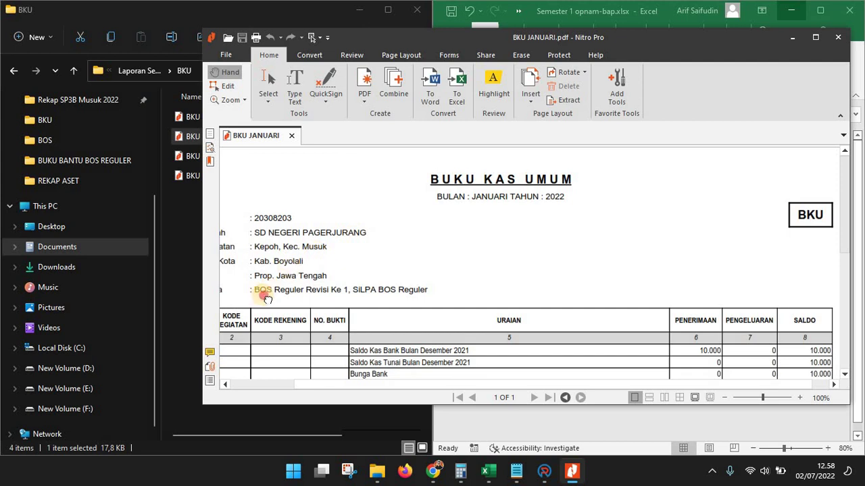
scroll(257, 279, "left", 3)
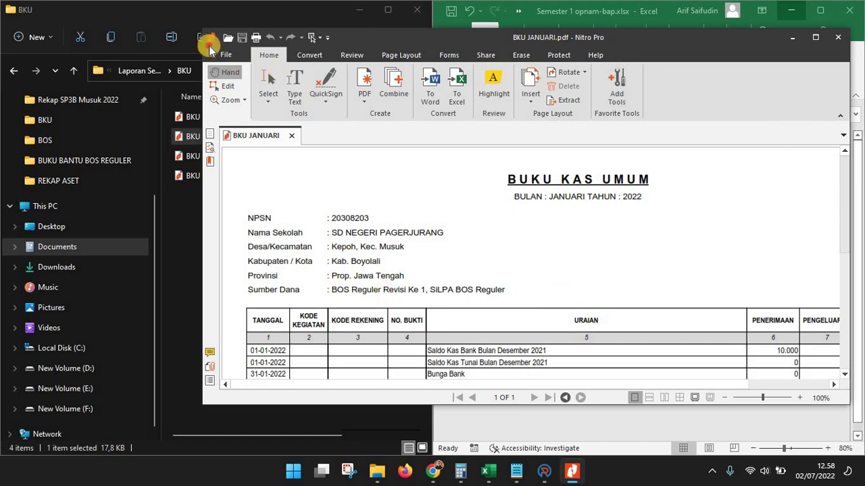
left_click_drag(207, 43, 338, 2)
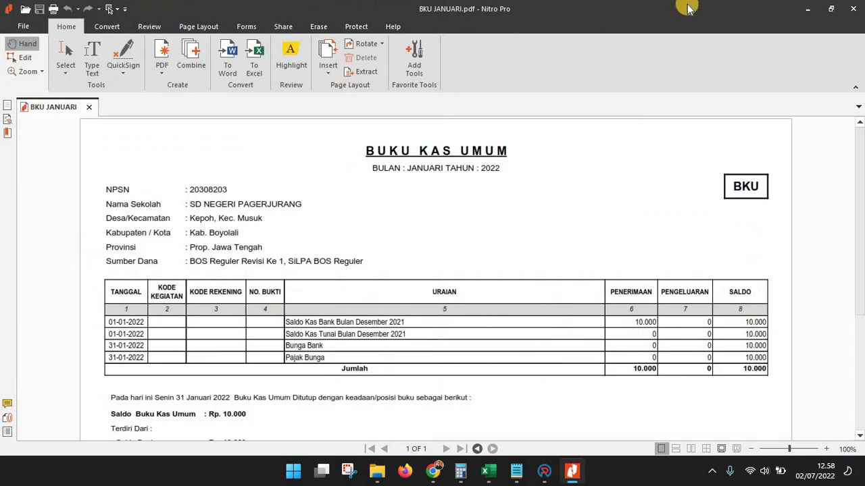
left_click_drag(404, 4, 291, 17)
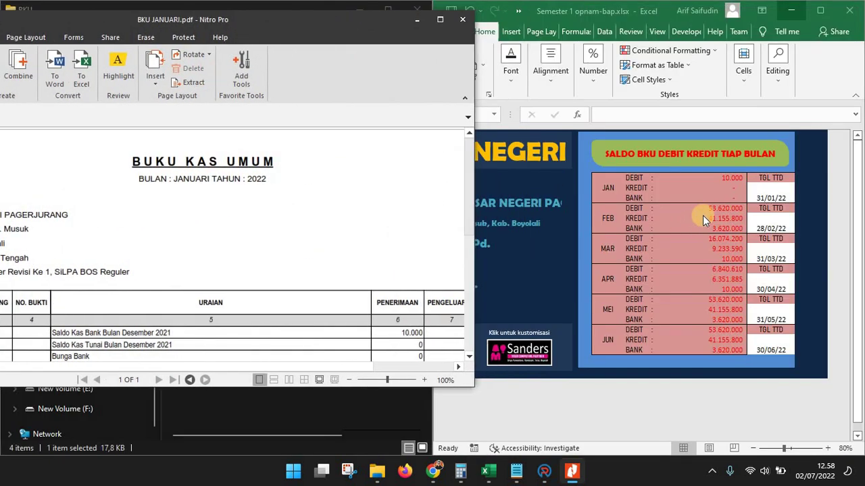
left_click(728, 189)
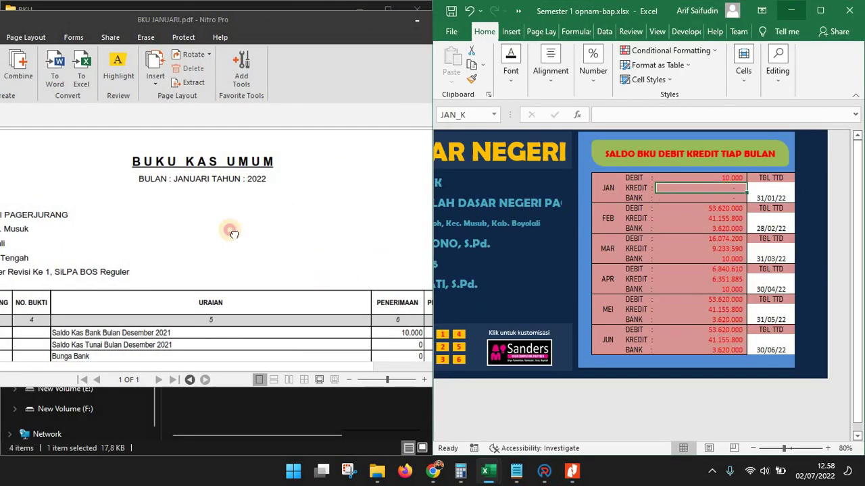
left_click(180, 190)
left_click(733, 192)
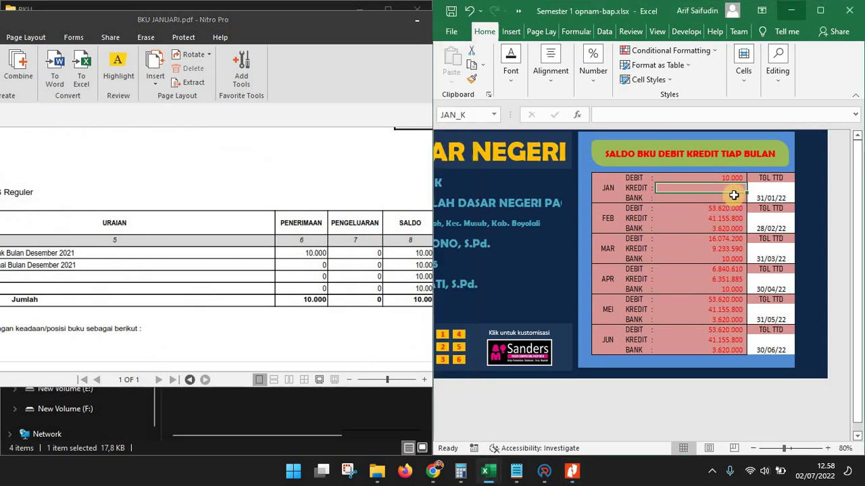
type("0")
key("Return")
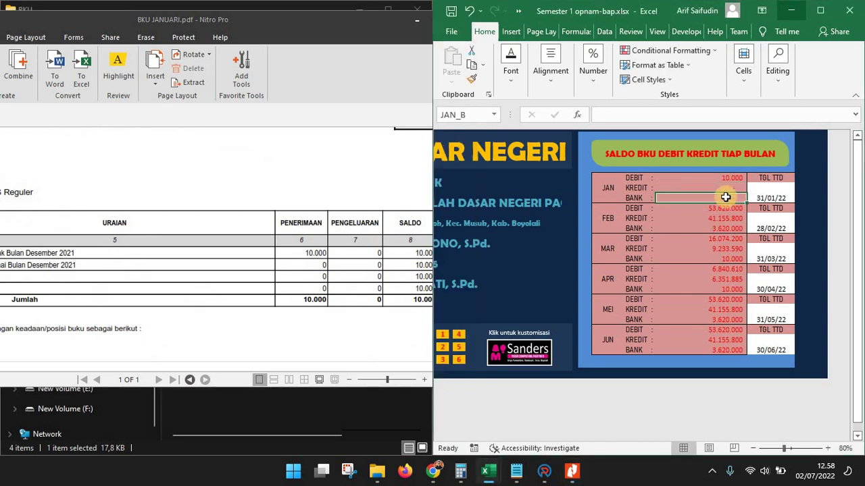
Enter 10.000 as the January BANK balance, then close the January PDF
left_click(364, 159)
scroll(338, 259, "down", 2)
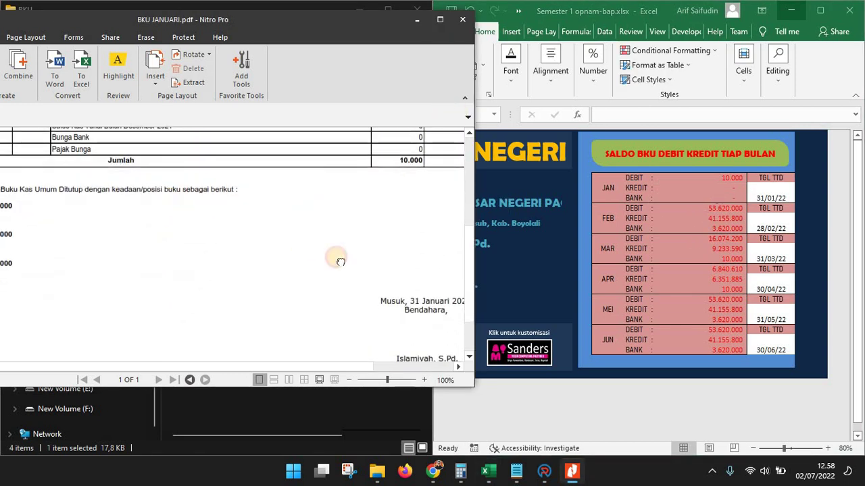
scroll(352, 262, "up", 2)
left_click_drag(299, 22, 528, 19)
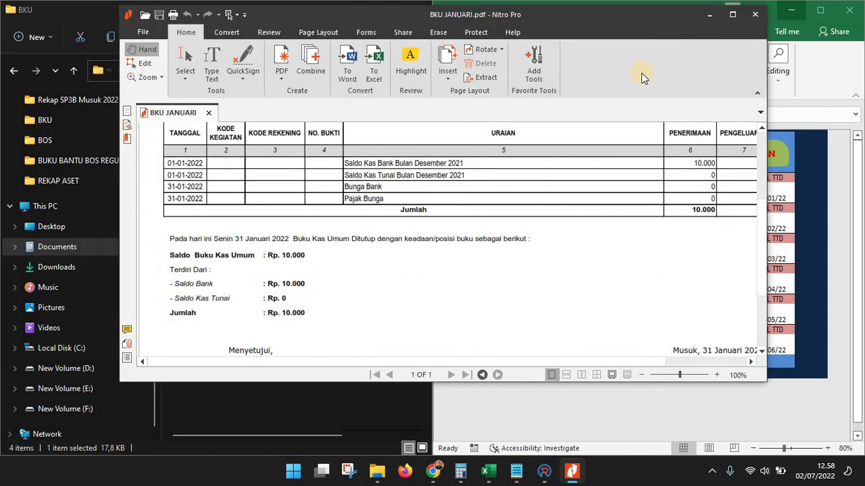
left_click_drag(403, 20, 190, 20)
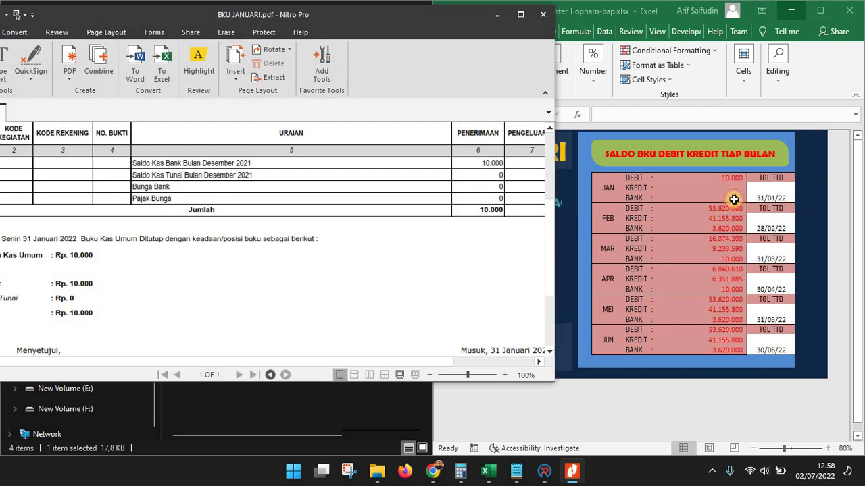
left_click(736, 197)
type("10")
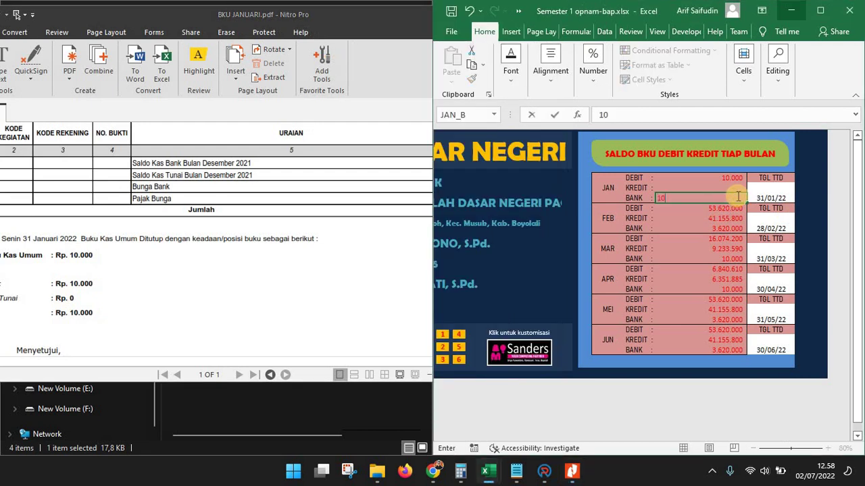
type(".000")
key("Return")
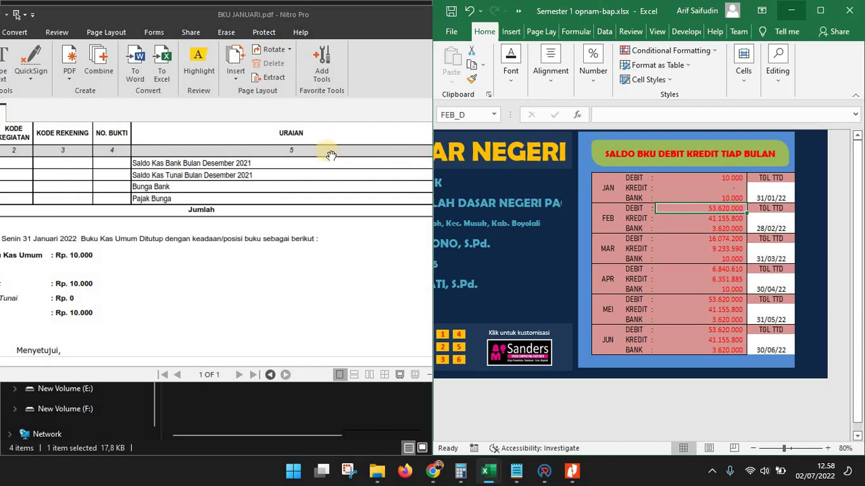
left_click(310, 129)
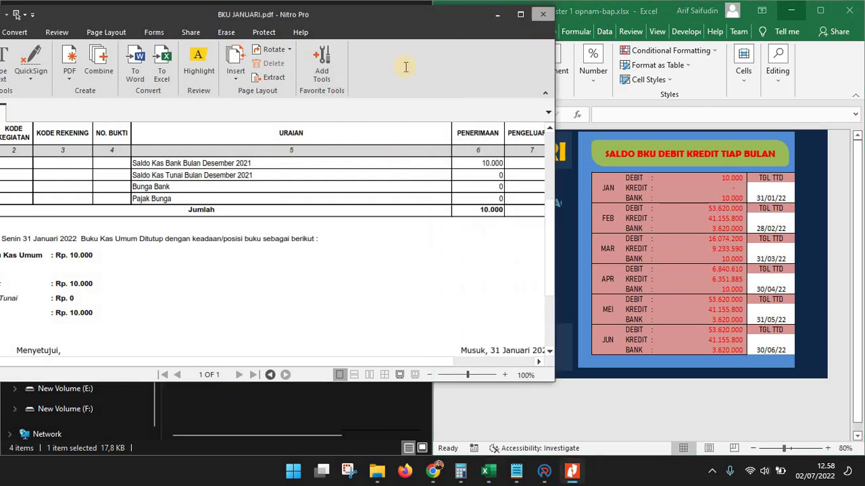
key("alt+F4")
Open BKU FEB.pdf and arrange it in a smaller window beside the dashboard
left_click(214, 117)
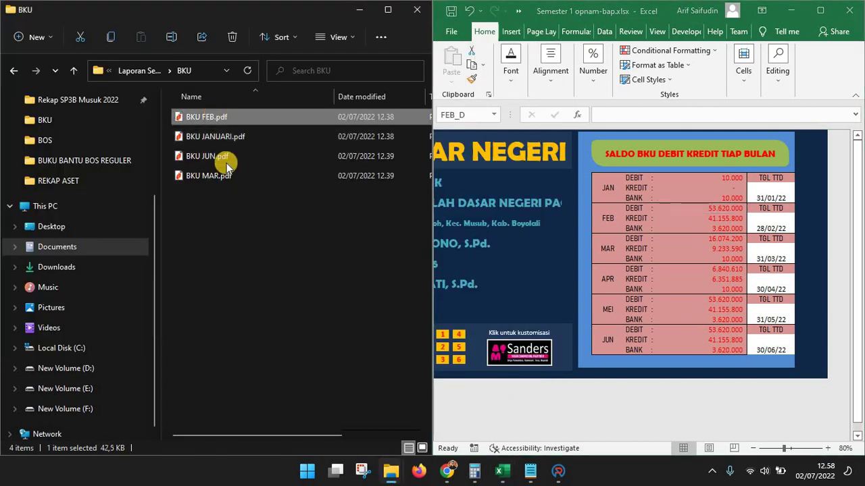
key("Return")
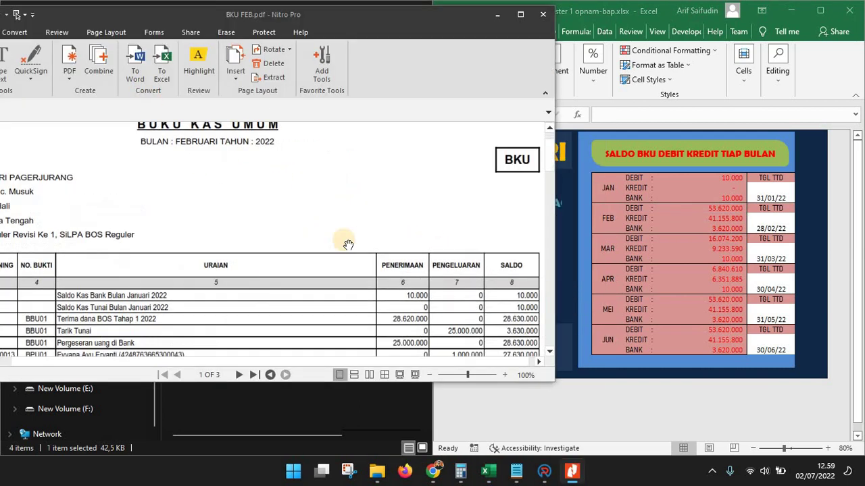
scroll(394, 281, "down", 20)
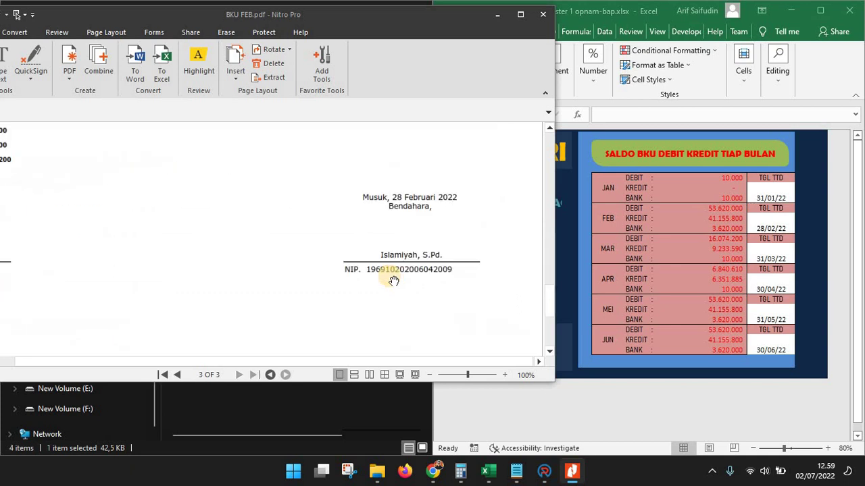
scroll(394, 281, "up", 6)
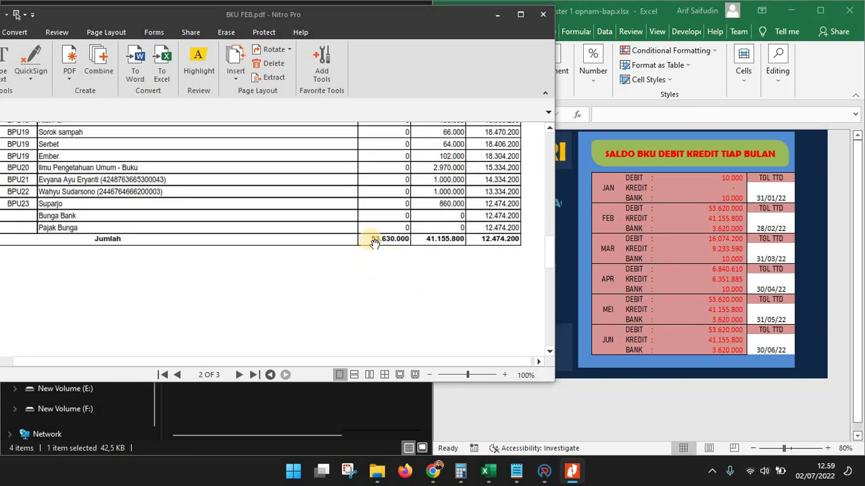
left_click(699, 208)
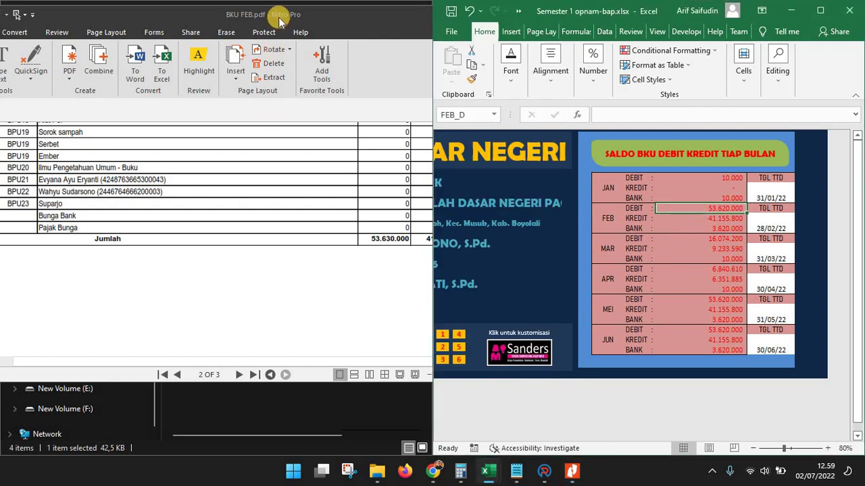
left_click_drag(250, 23, 144, 31)
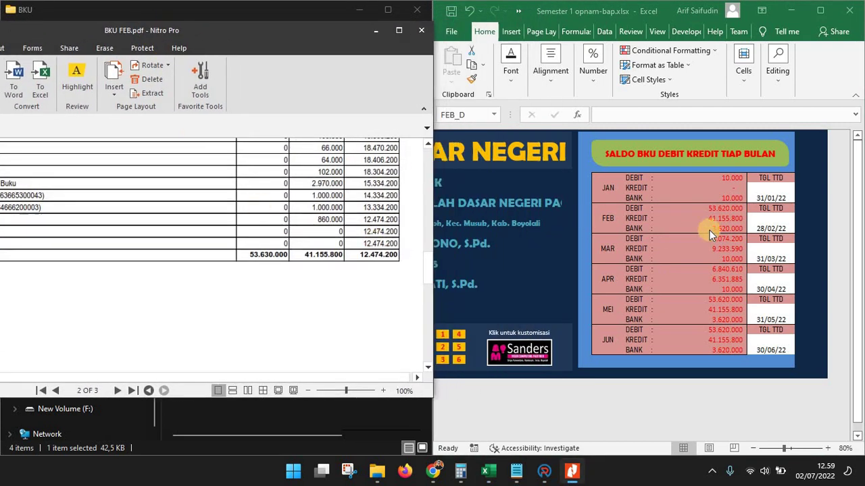
Enter February DEBIT 53.630.000 and KREDIT 41.155.800
left_click(727, 210)
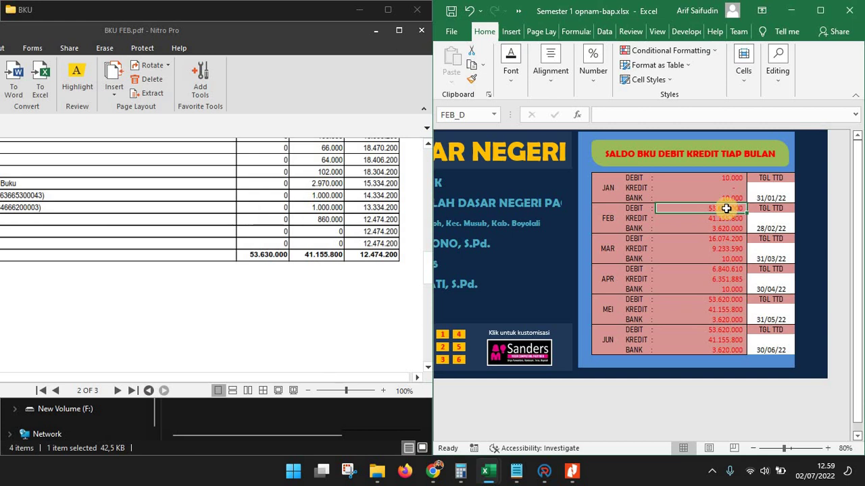
type("53630000")
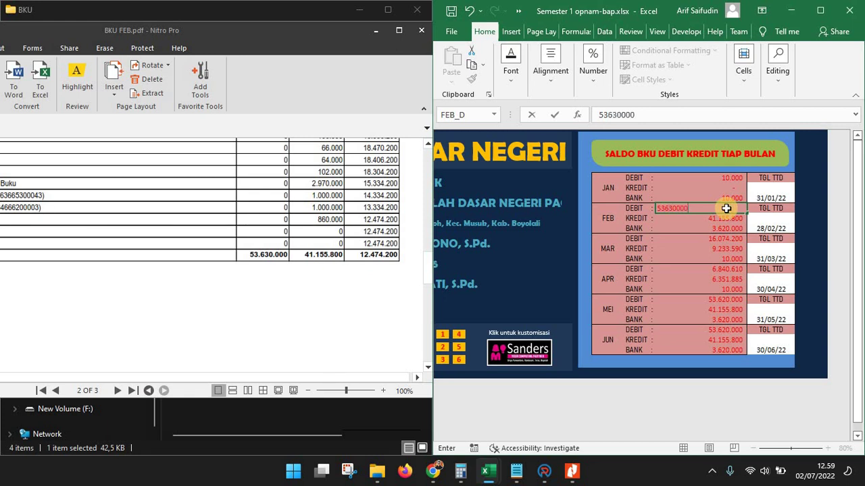
key("Return")
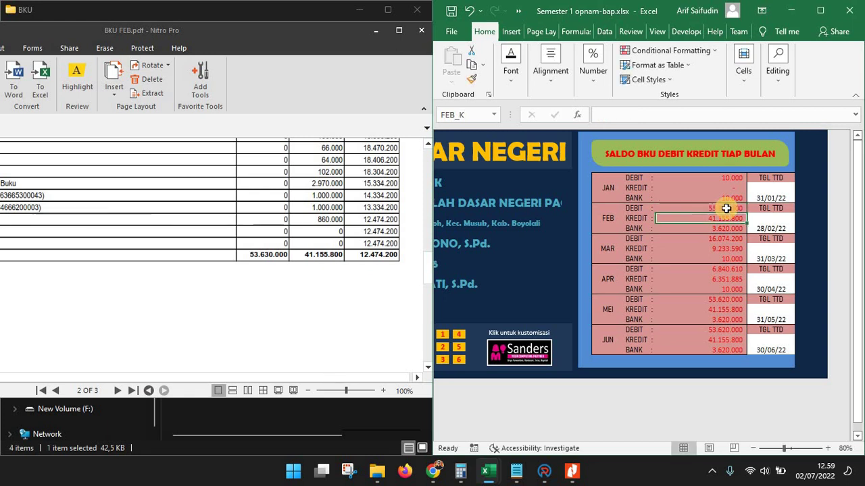
type("4")
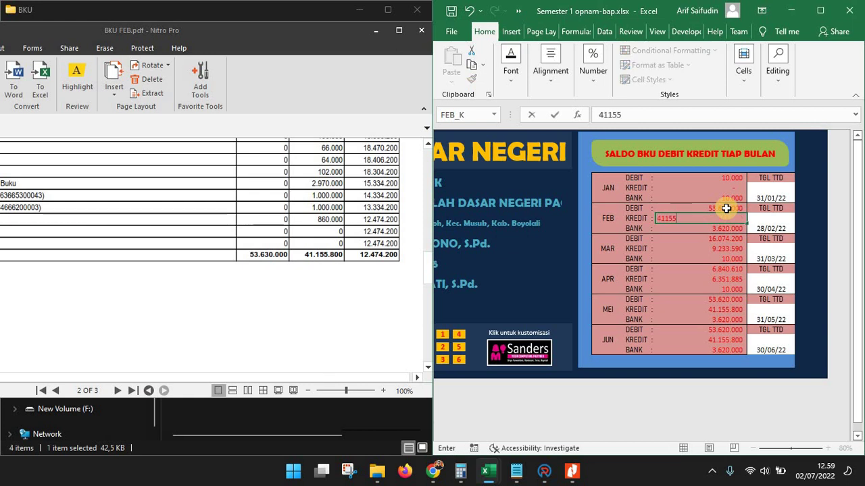
key("Return")
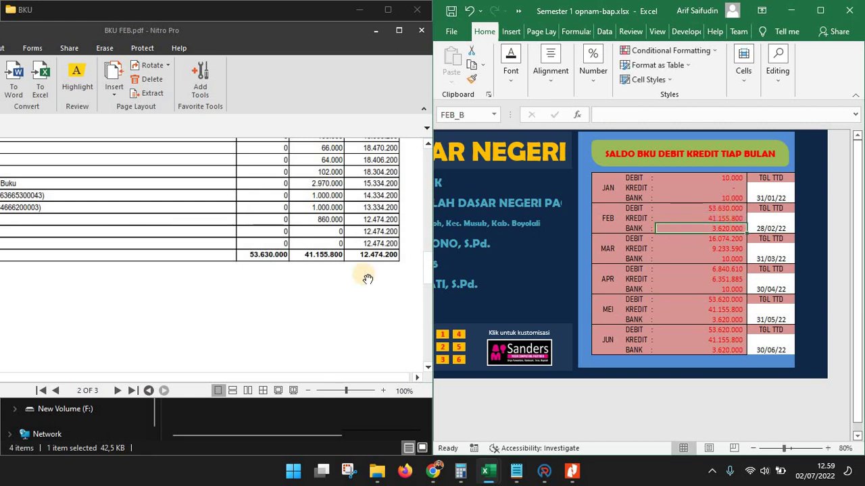
Review the February BKU totals table and its description column
left_click(260, 254)
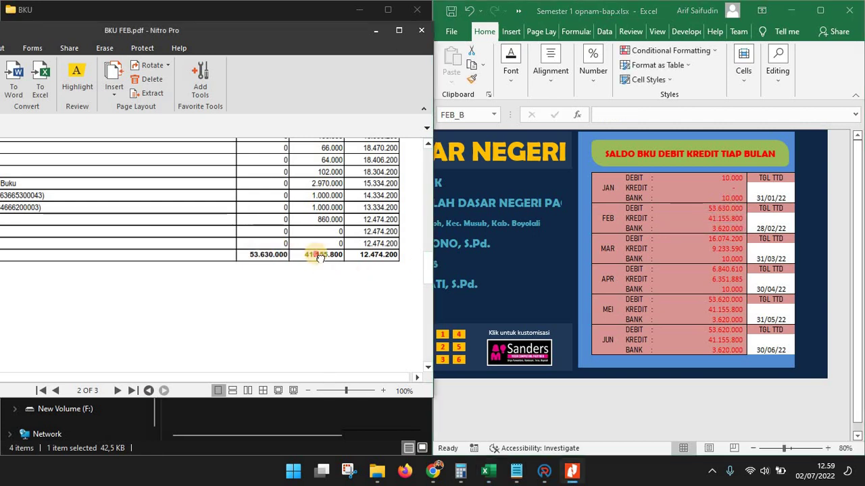
scroll(287, 295, "up", 3)
scroll(287, 295, "up", 8)
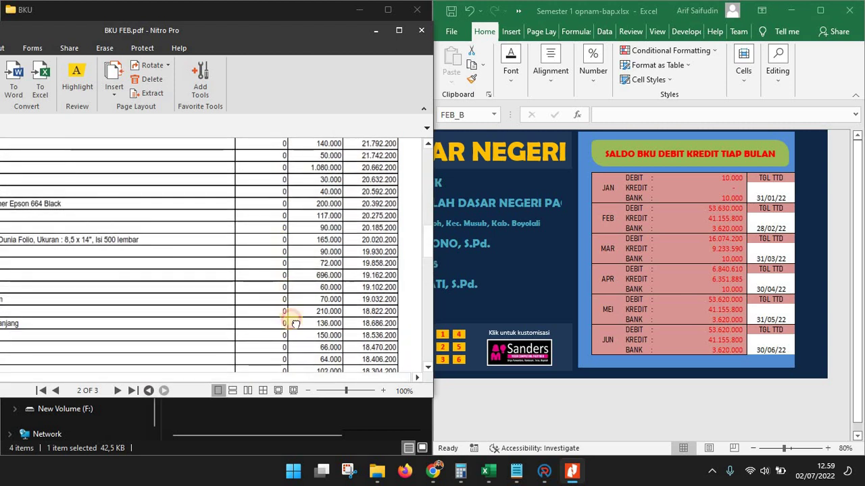
scroll(290, 296, "up", 6)
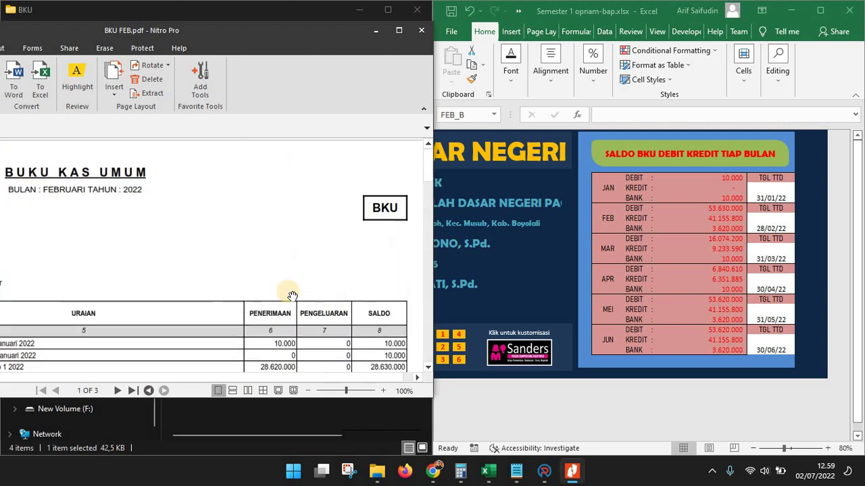
scroll(291, 290, "down", 7)
scroll(388, 205, "down", 5)
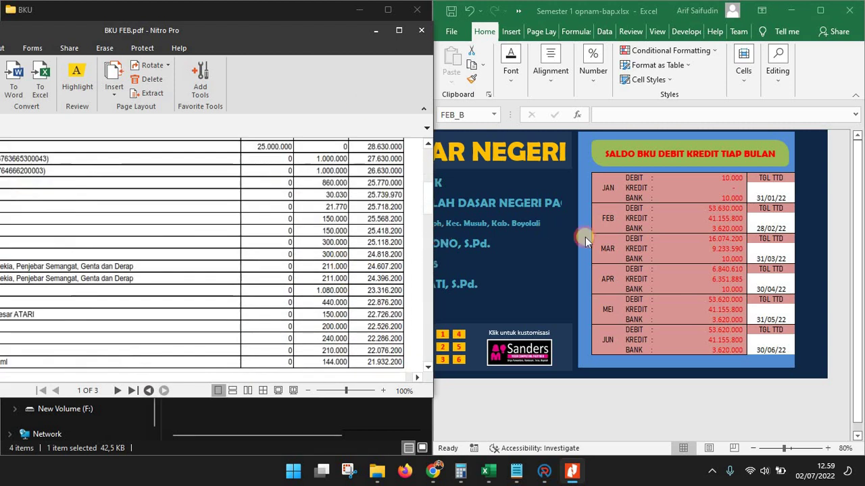
left_click(703, 230)
left_click_drag(206, 231, 298, 197)
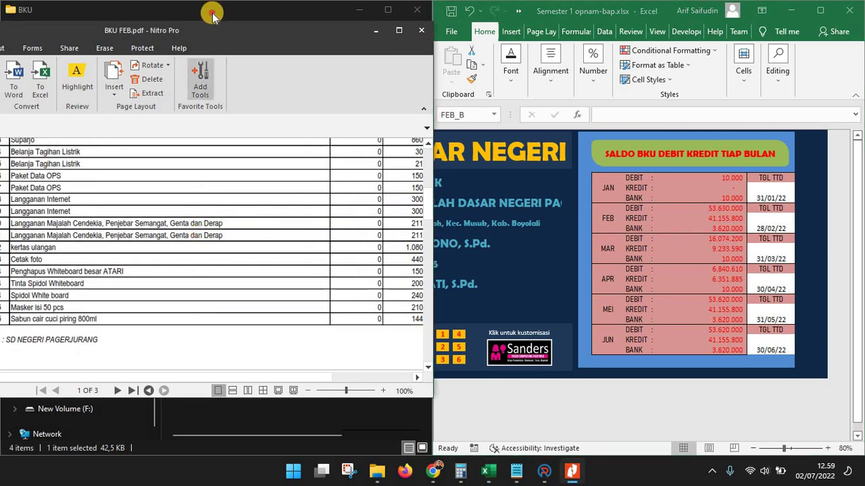
Bring the BKU folder window forward and maximize it
left_click_drag(342, 10, 427, 110)
left_click(571, 471)
key("super+Up")
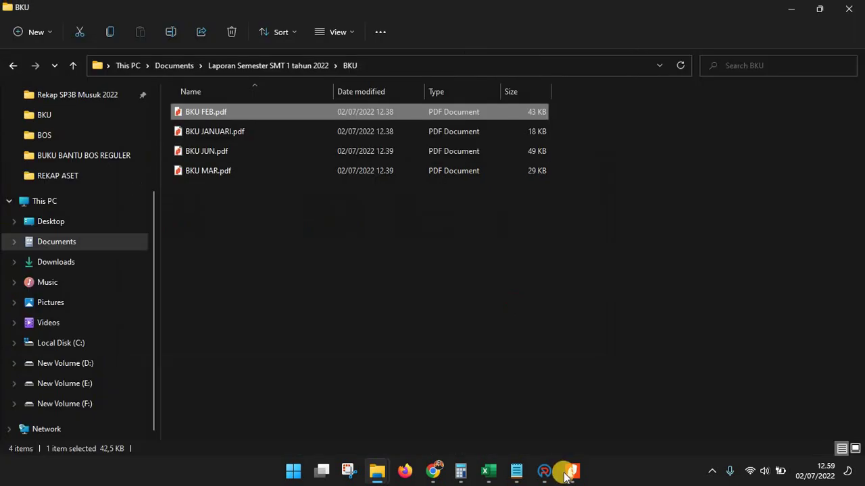
Maximize the February BKU PDF in Nitro Pro and find the Saldo Bank of Rp. 3.630.000
left_click(569, 473)
double_click(295, 27)
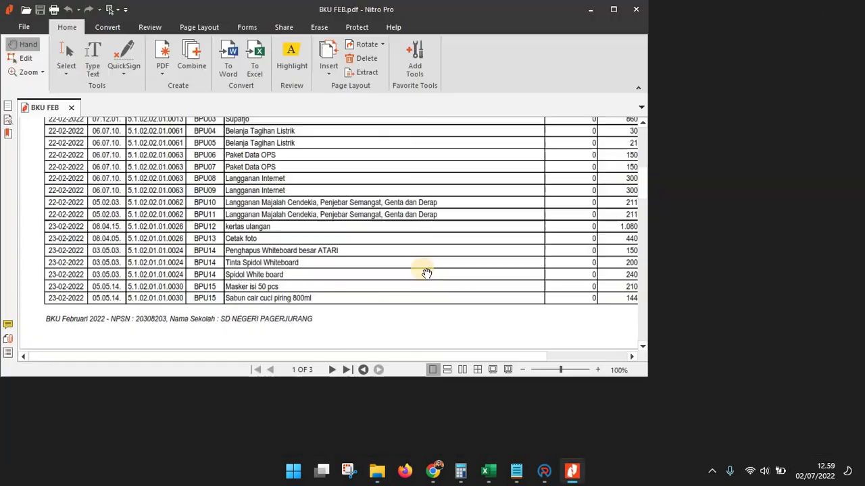
scroll(451, 284, "down", 10)
scroll(449, 287, "down", 7)
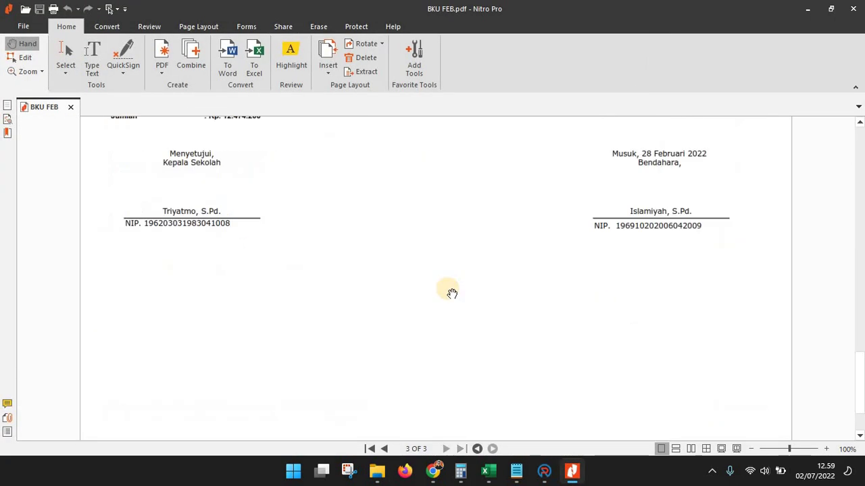
scroll(447, 291, "up", 3)
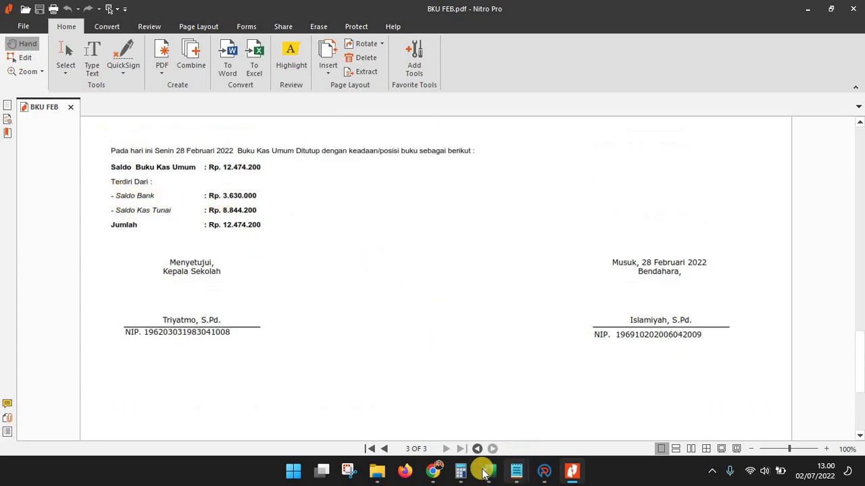
Bring the semester dashboard workbook back to the front, maximized
mouse_move(484, 472)
left_click(385, 392)
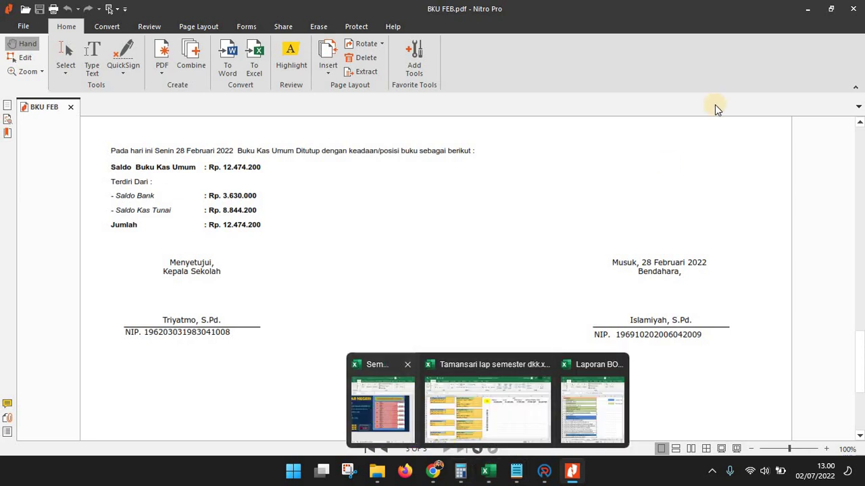
left_click(820, 10)
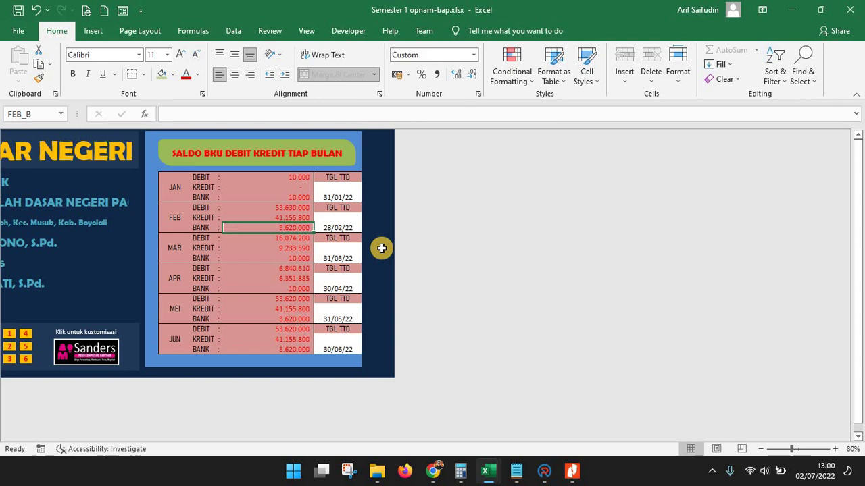
Correct February's BANK balance to 3.630.000 and compare it with the February BKU PDF
type("3")
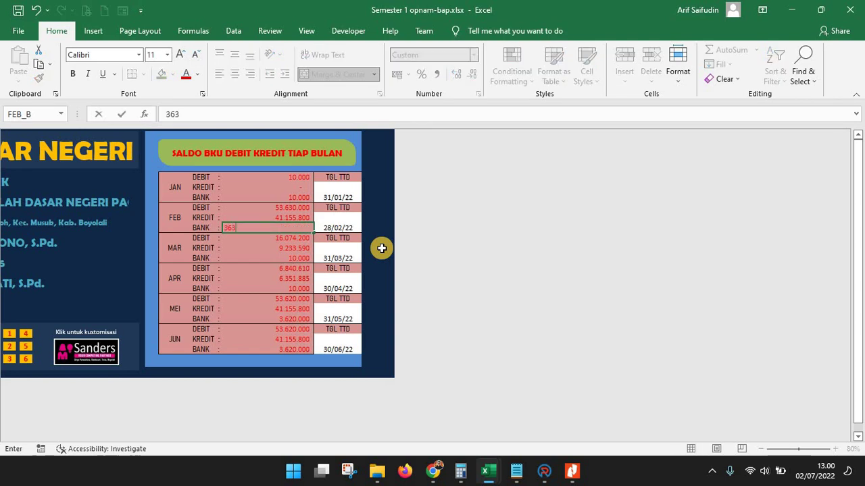
type(".630.00")
key("Return")
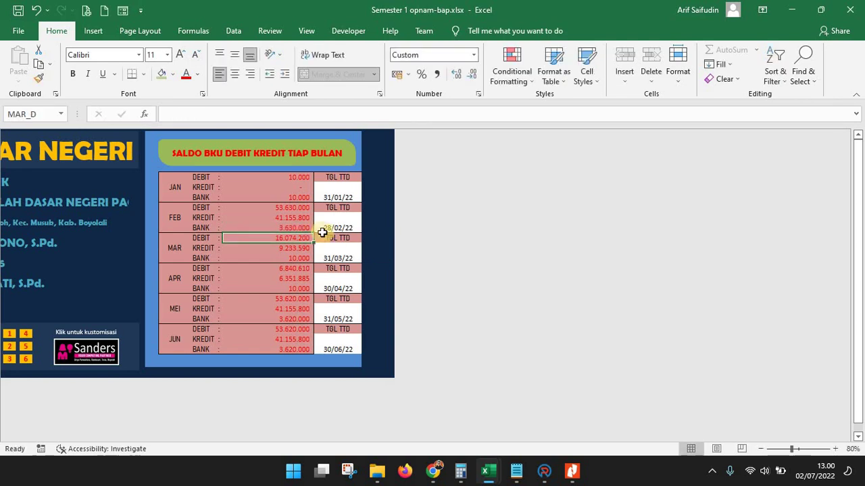
left_click(290, 226)
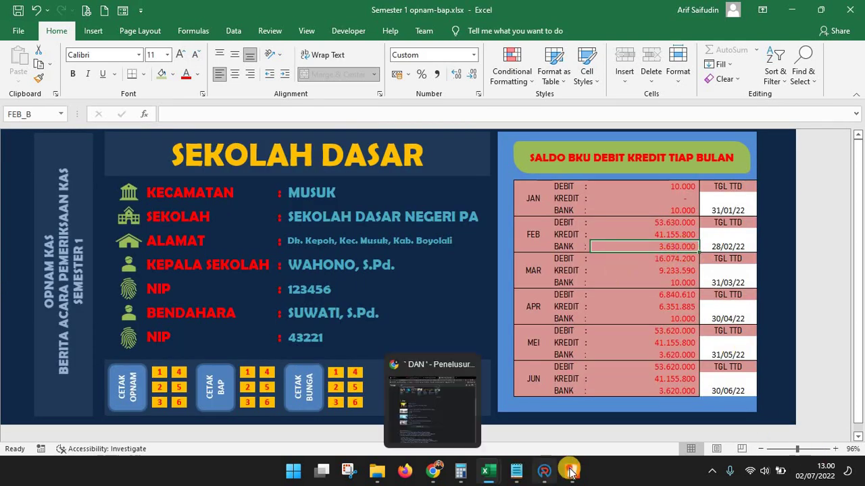
key("alt+Tab")
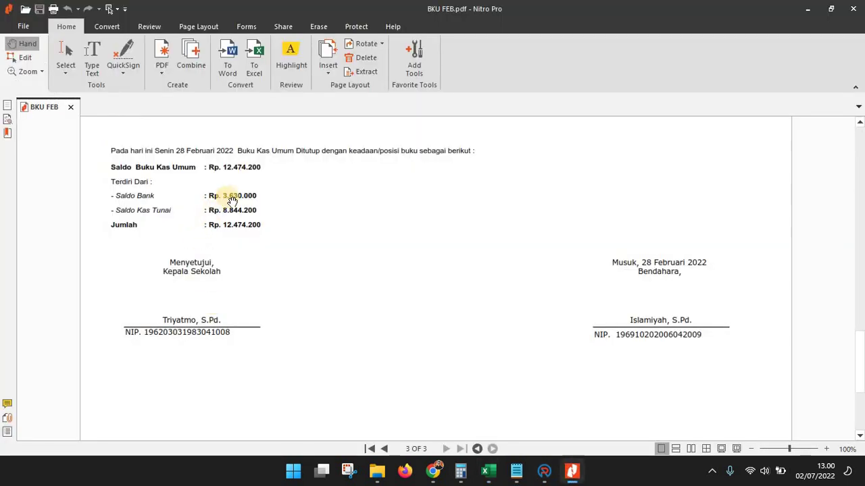
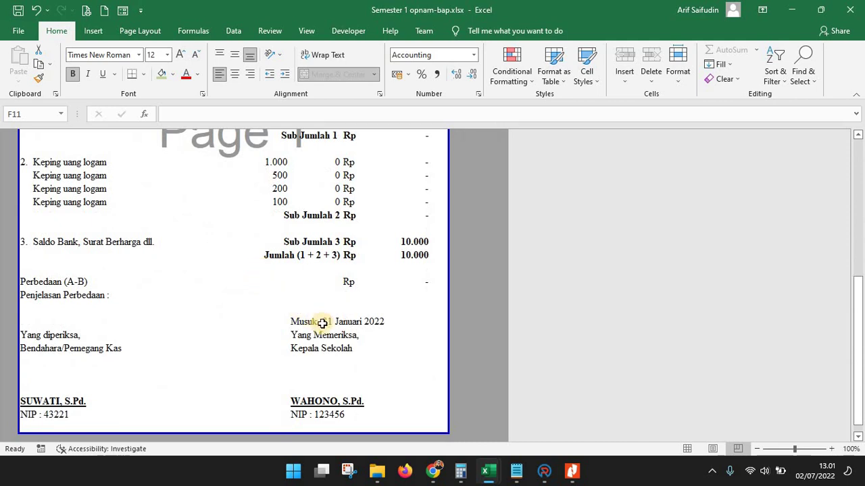
left_click(338, 322)
left_click(363, 324)
left_click(312, 323)
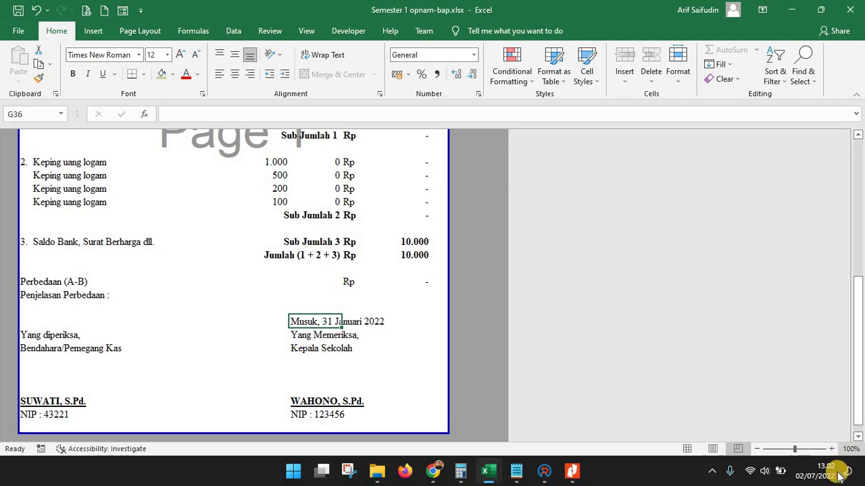
mouse_move(835, 477)
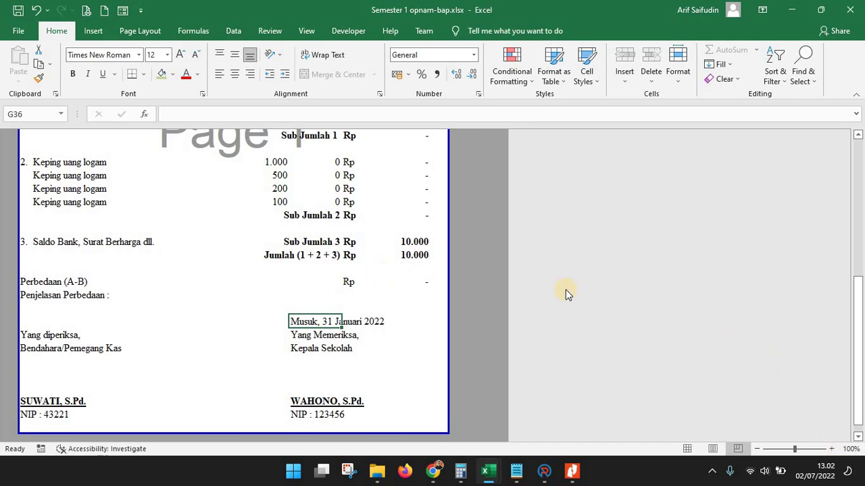
scroll(565, 290, "up", 10)
Go back to the dashboard and open the January Berita Acara Pemeriksaan Kas via CETAK BAP '1'
left_click(473, 169)
left_click(210, 384)
scroll(345, 355, "down", 4)
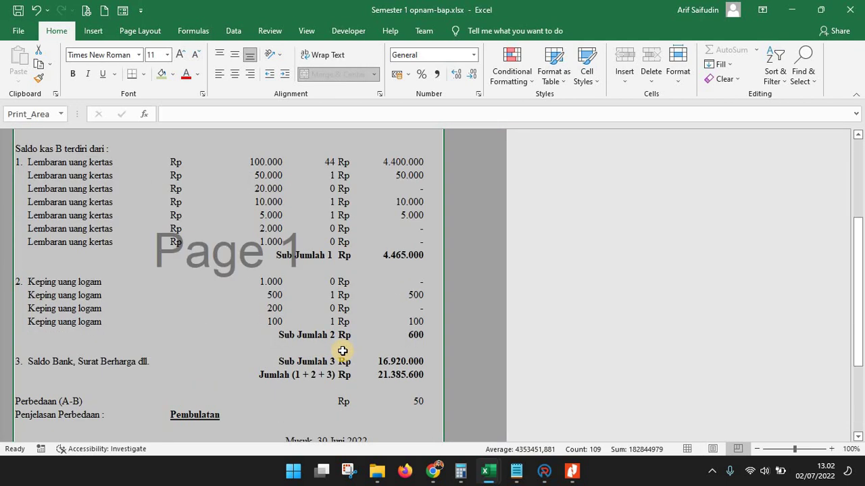
scroll(343, 350, "down", 2)
left_click(324, 280)
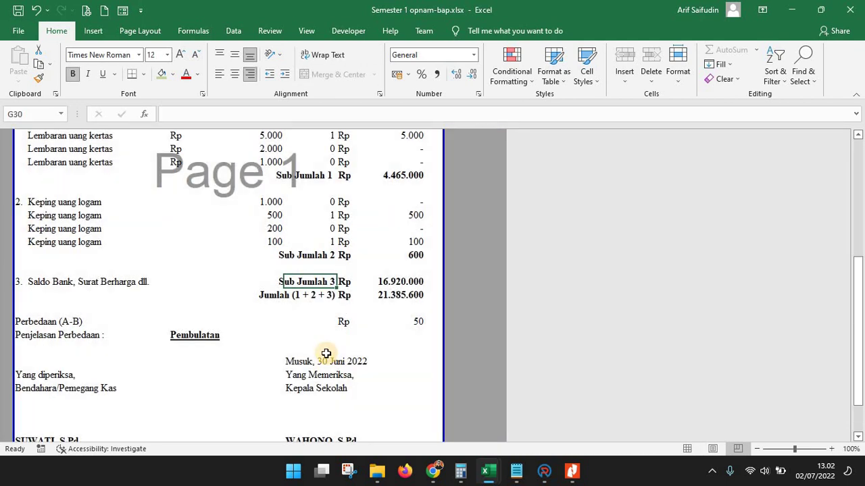
scroll(440, 176, "up", 7)
left_click(465, 172)
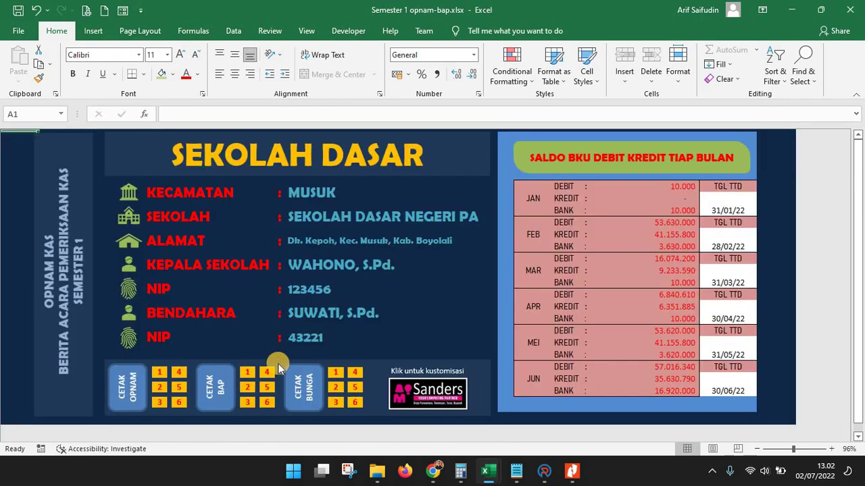
left_click(248, 373)
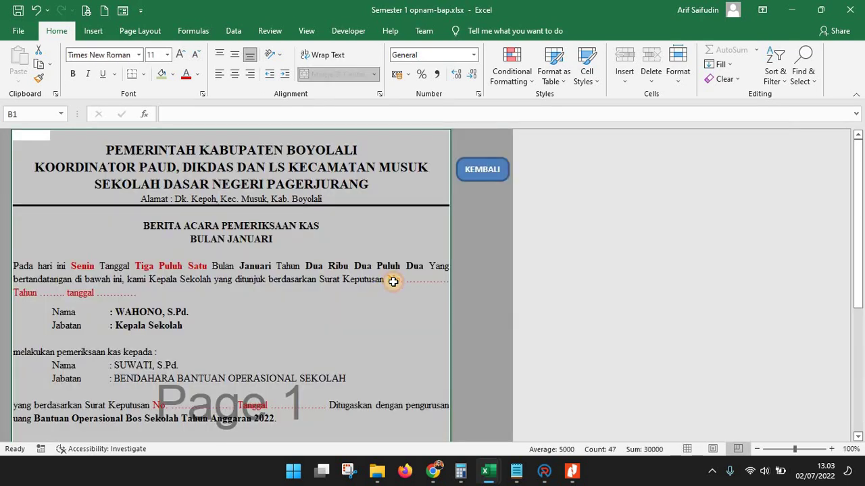
left_click(393, 282)
scroll(393, 281, "down", 4)
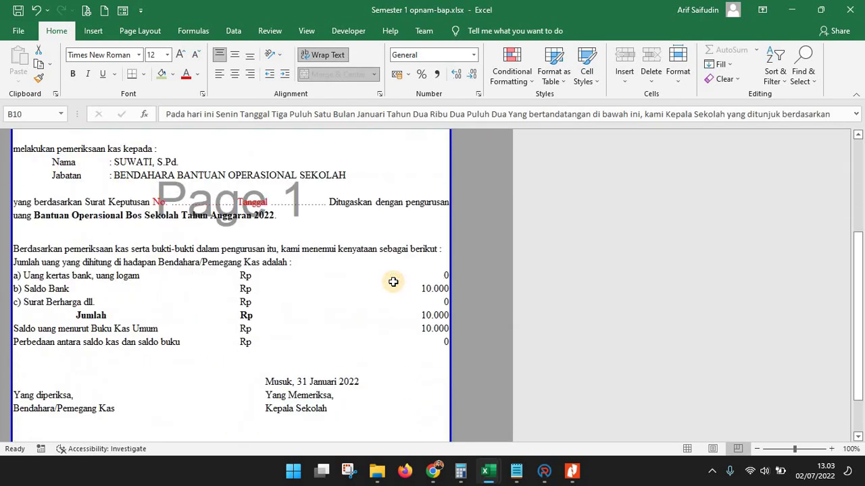
scroll(393, 282, "up", 5)
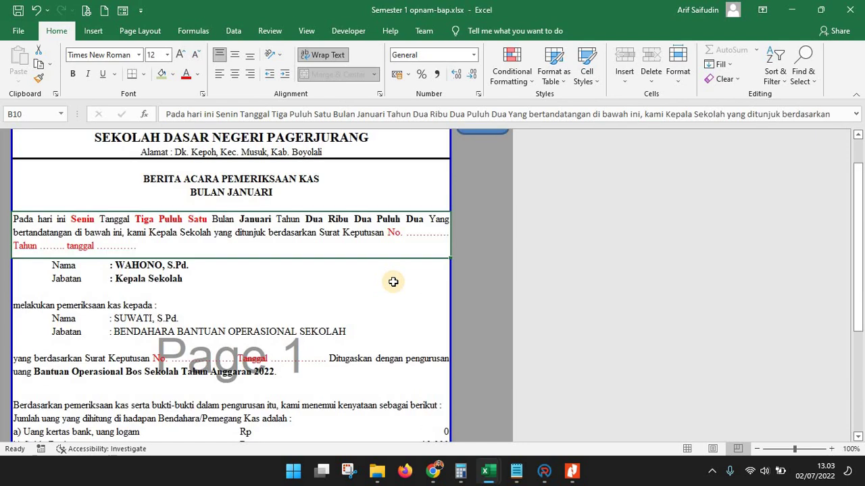
scroll(393, 280, "down", 3)
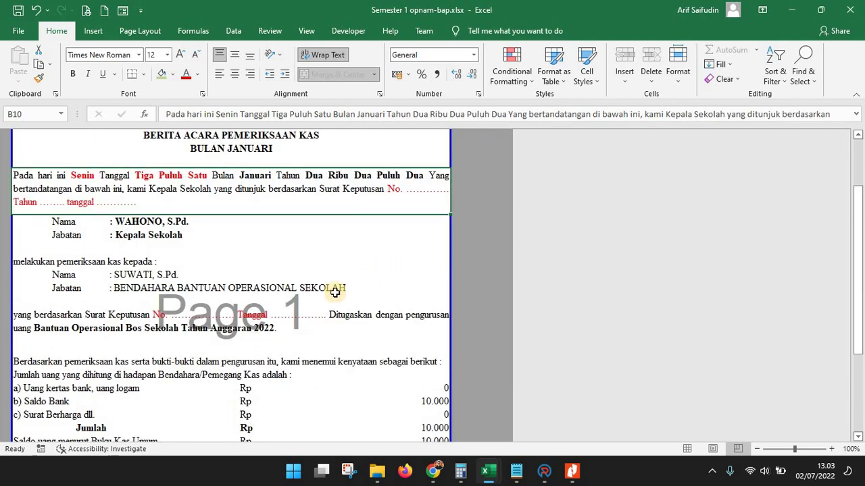
scroll(378, 230, "up", 2)
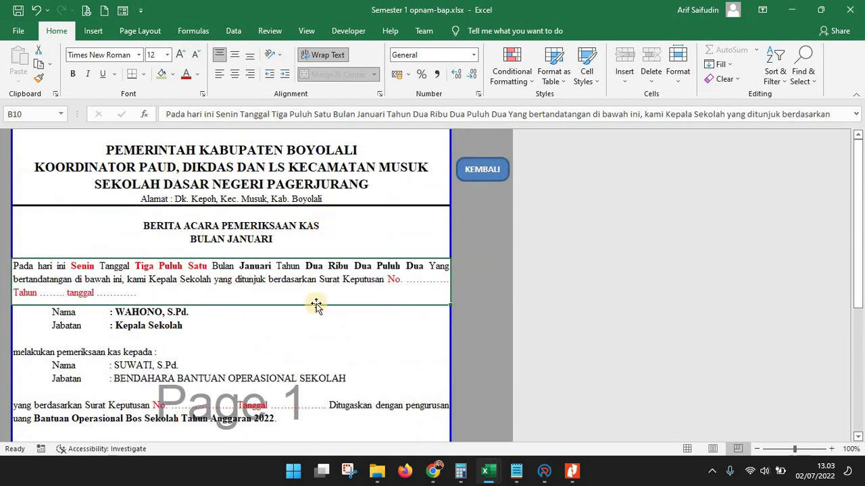
scroll(315, 303, "down", 3)
left_click(186, 287)
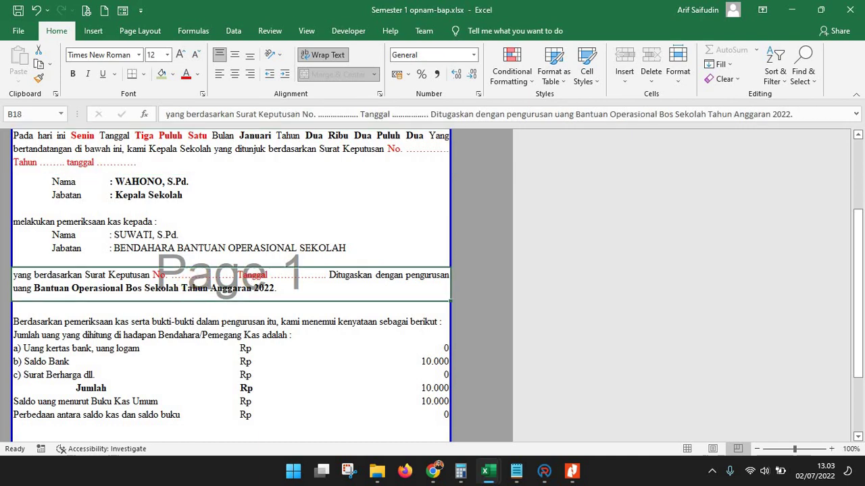
left_click(433, 471)
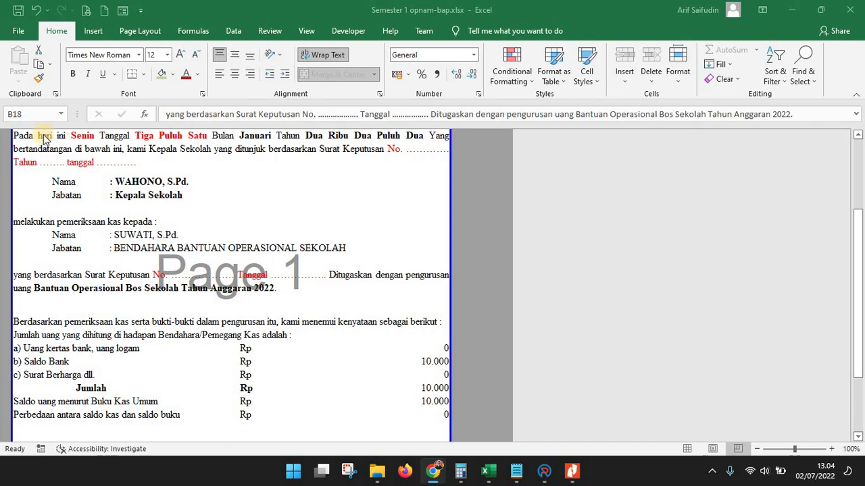
Paste 'No. 900/917 Tahun 2021 Tanggal 27 Desember 2021' over the dotted placeholders in B18
left_click(182, 277)
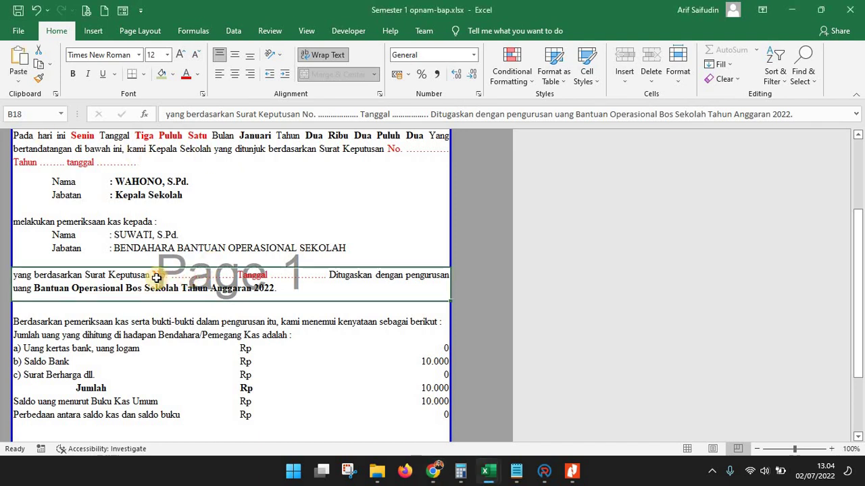
double_click(156, 277)
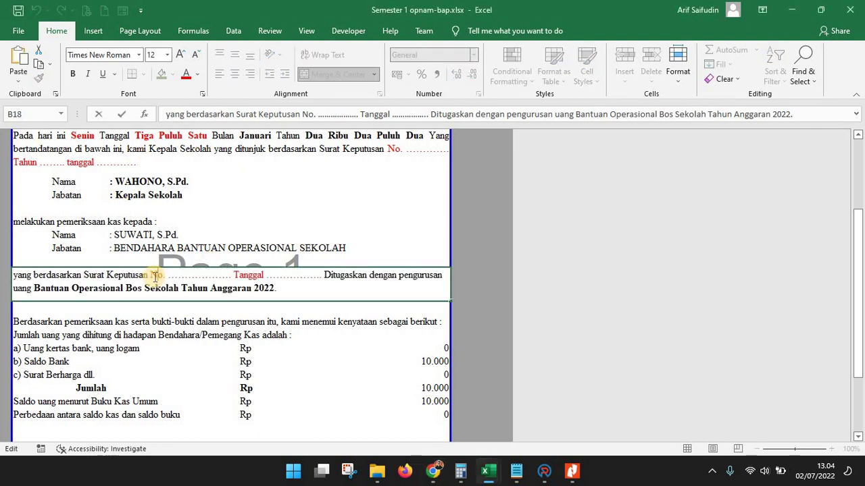
left_click_drag(164, 277, 197, 278)
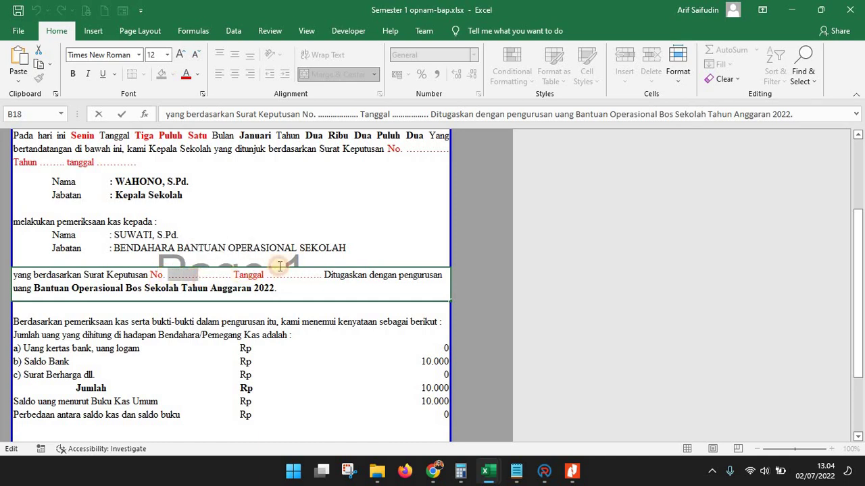
left_click(323, 275, "shift")
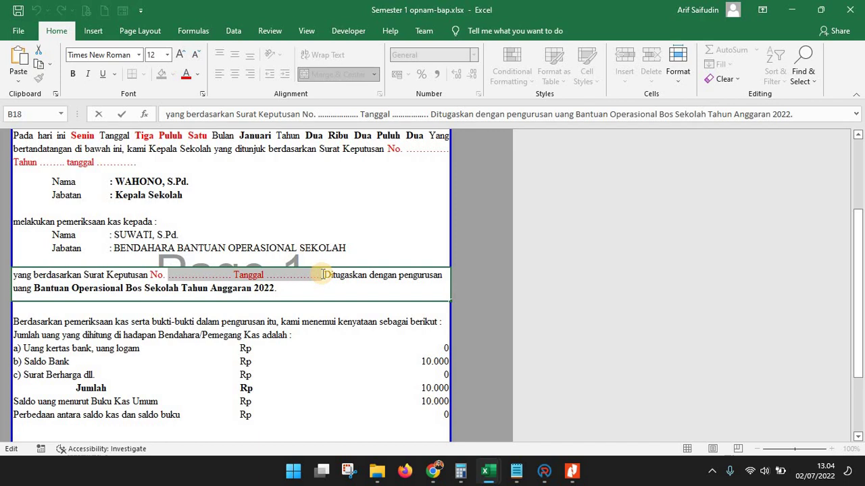
type("900/917 Tahun 2021 Tanggal 27 Desember 2021")
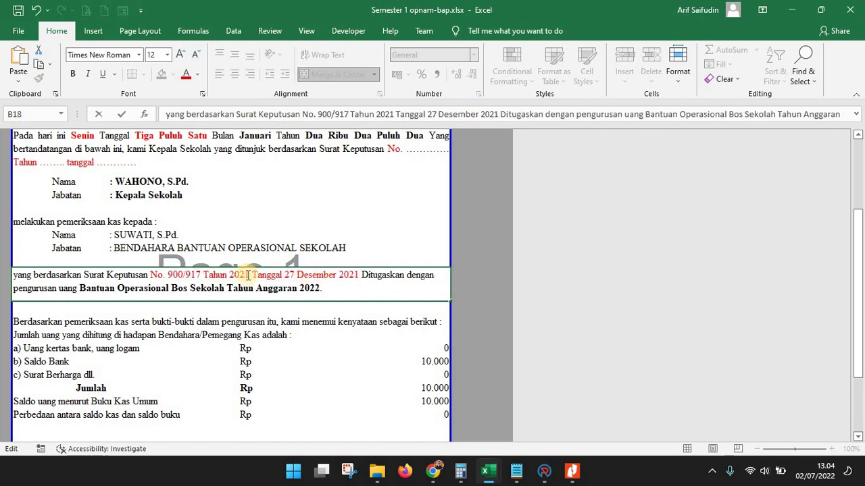
Recolour the filled-in decree reference to black (Automatic) font colour
left_click(150, 275)
left_click(346, 275, "shift")
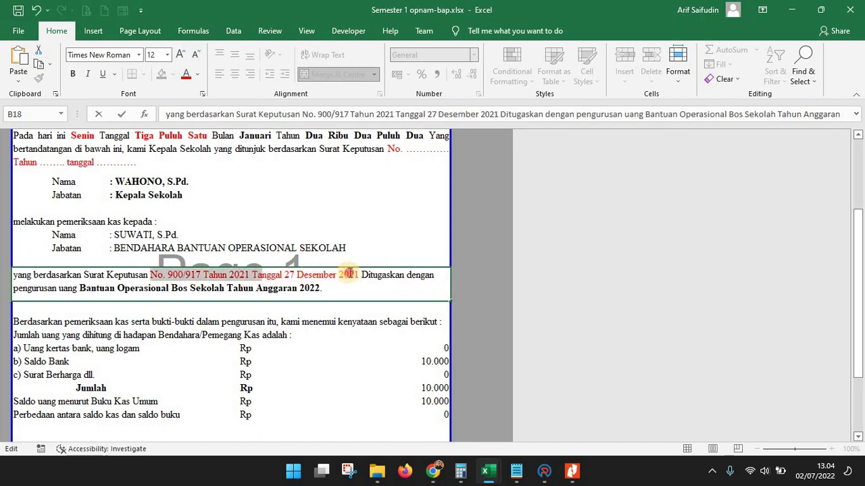
left_click(358, 275, "shift")
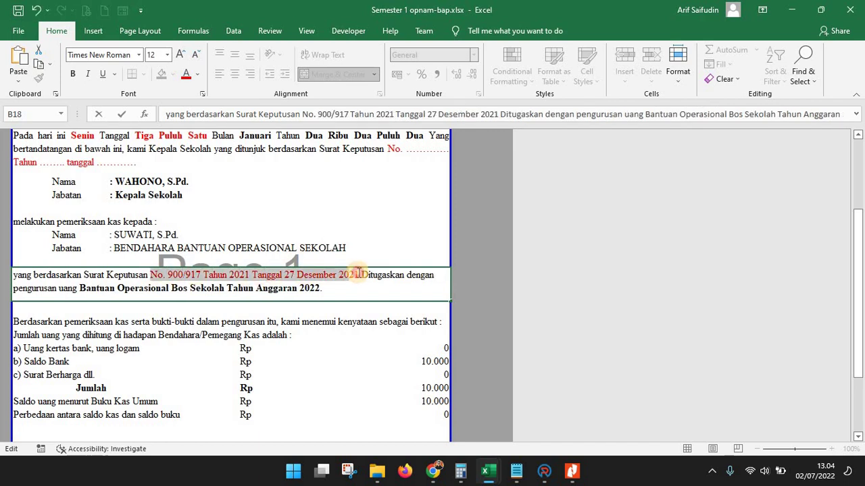
left_click(201, 74)
left_click(200, 92)
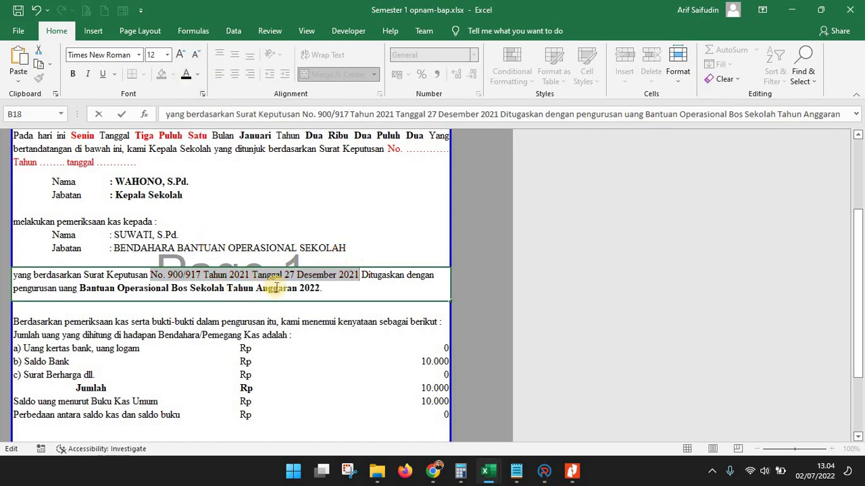
left_click(327, 327)
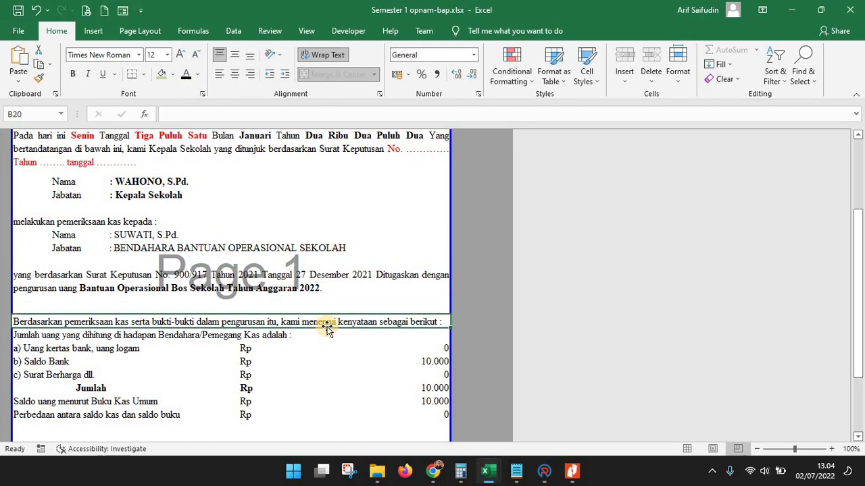
Review the January BAP page, then return to the school dashboard with KEMBALI
scroll(195, 244, "up", 2)
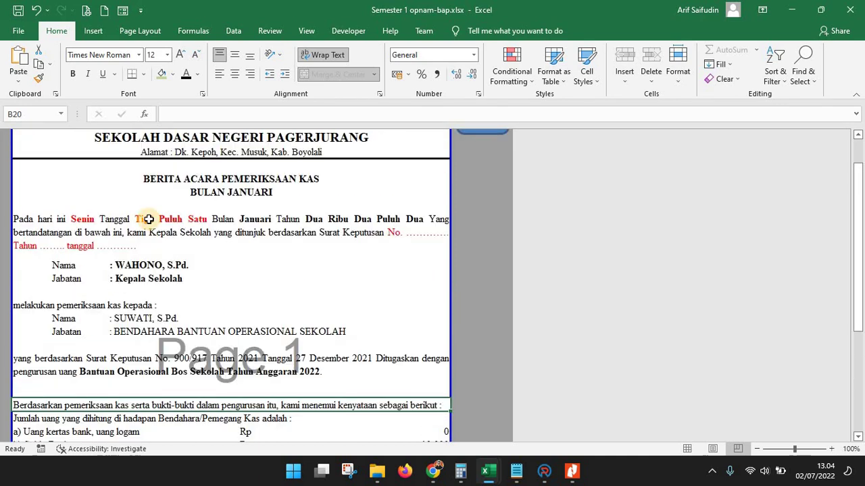
left_click(148, 220)
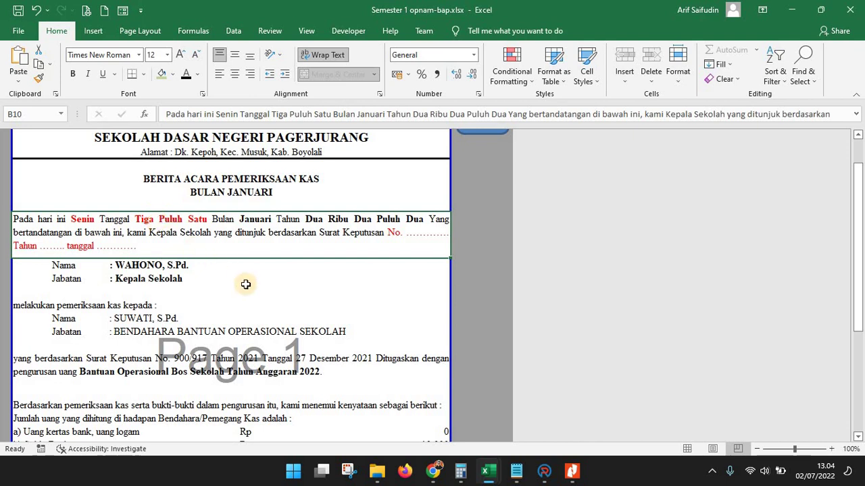
scroll(251, 304, "down", 7)
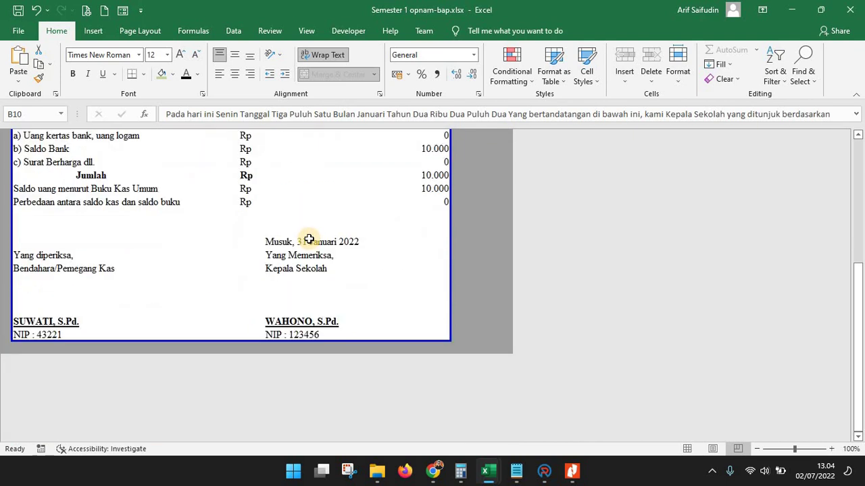
scroll(309, 240, "up", 7)
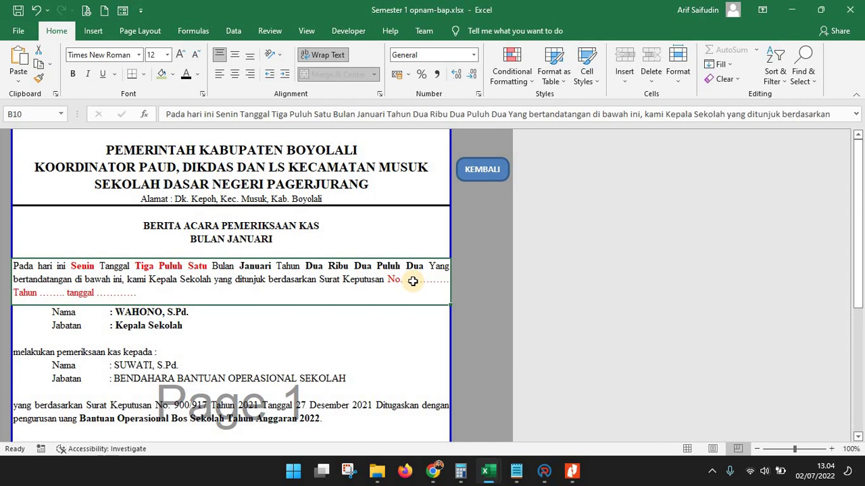
scroll(287, 415, "down", 1)
scroll(72, 45, "up", 1)
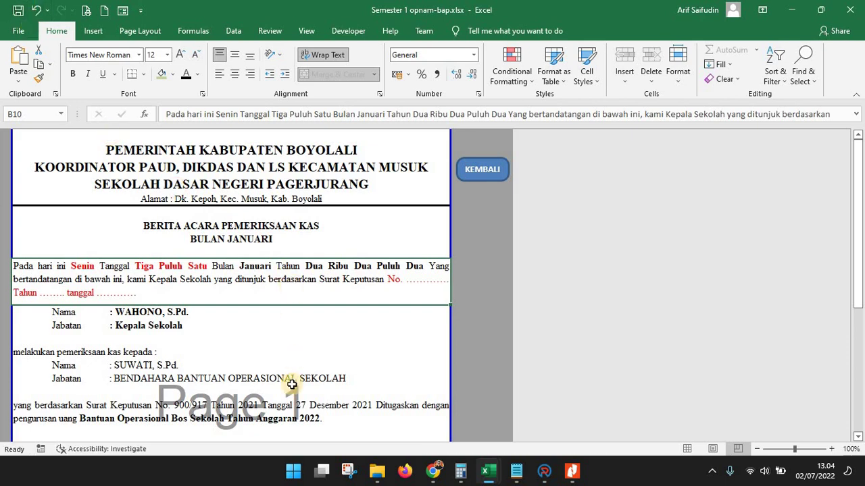
scroll(291, 384, "down", 3)
scroll(290, 384, "up", 3)
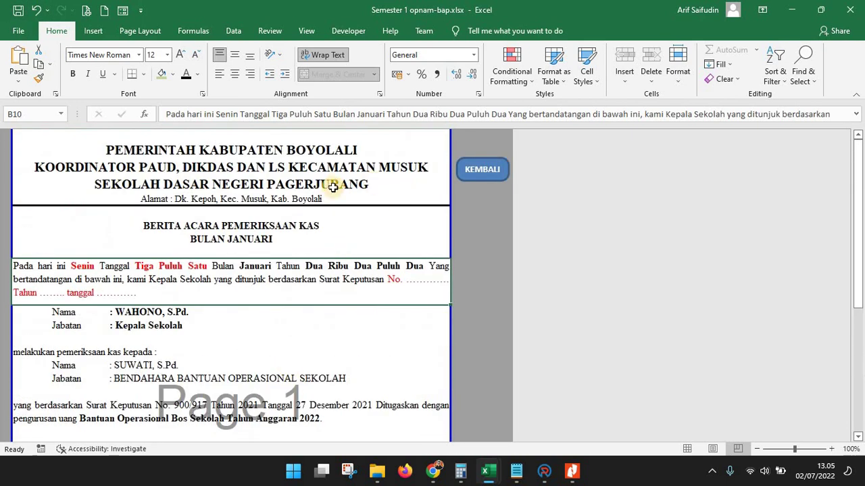
left_click(496, 174)
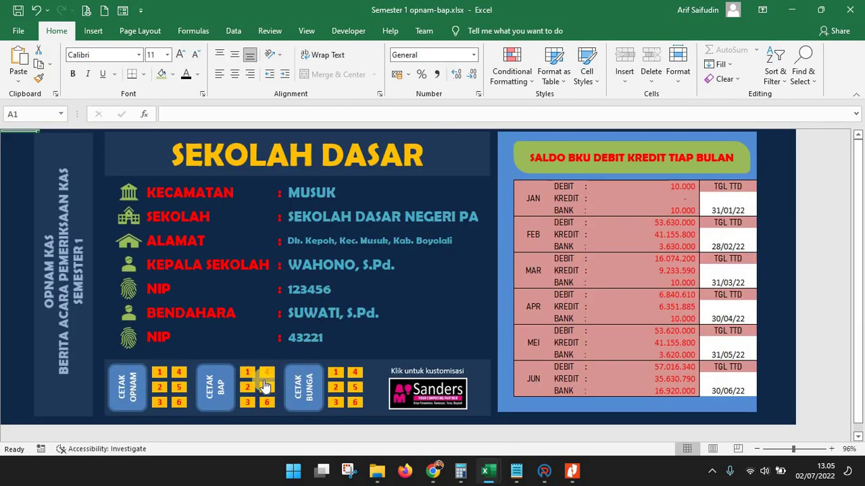
View the February Berita Acara Pemeriksaan Kas, then return to the dashboard
left_click(248, 387)
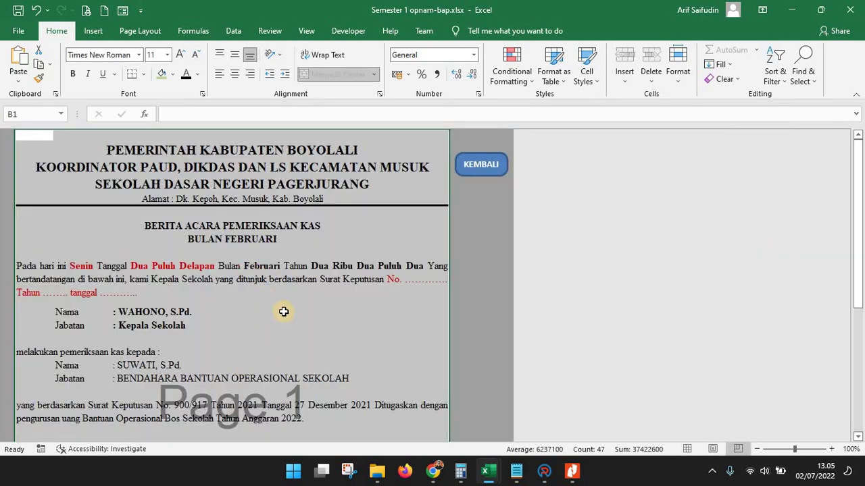
scroll(284, 311, "down", 3)
left_click(254, 186)
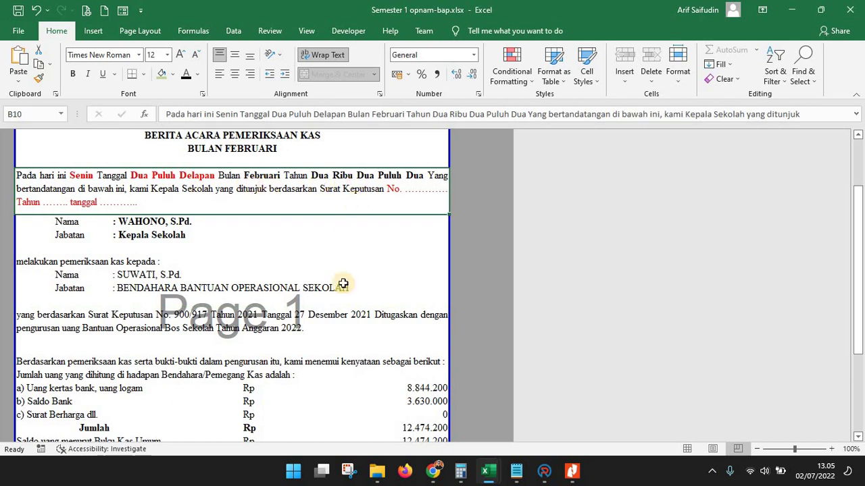
scroll(408, 222, "up", 3)
left_click(484, 167)
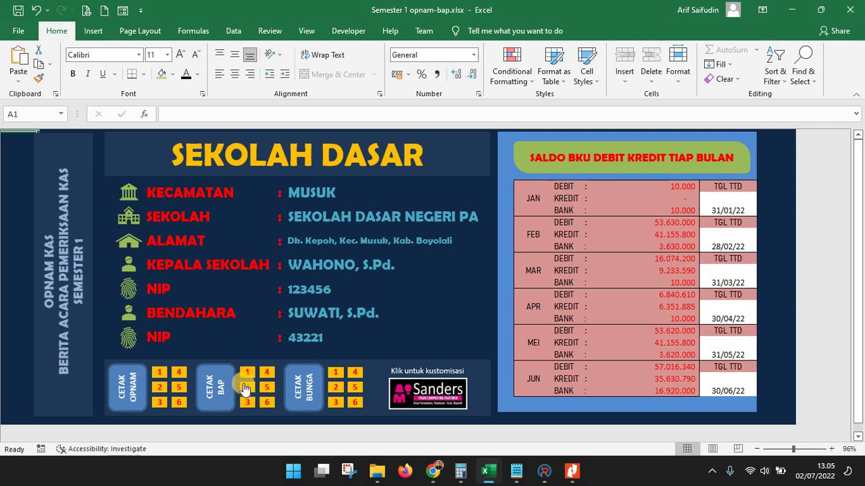
Recheck the January and February reports, then open the March report
left_click(244, 371)
left_click(276, 262)
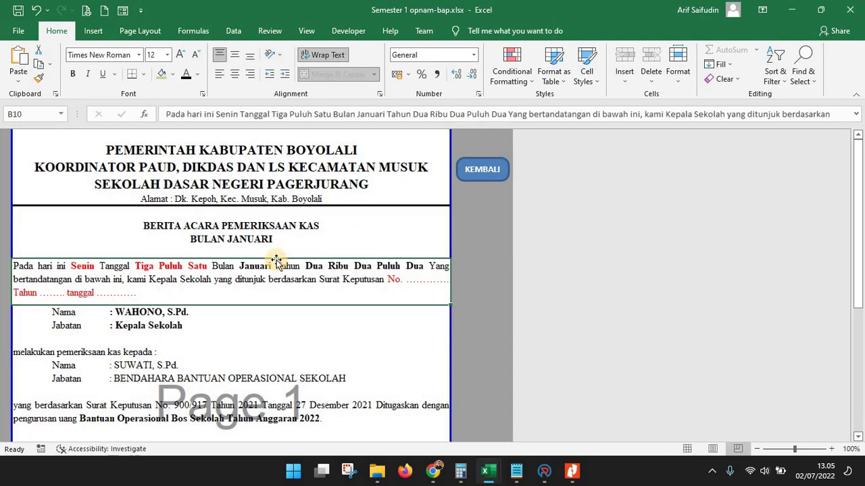
left_click(472, 170)
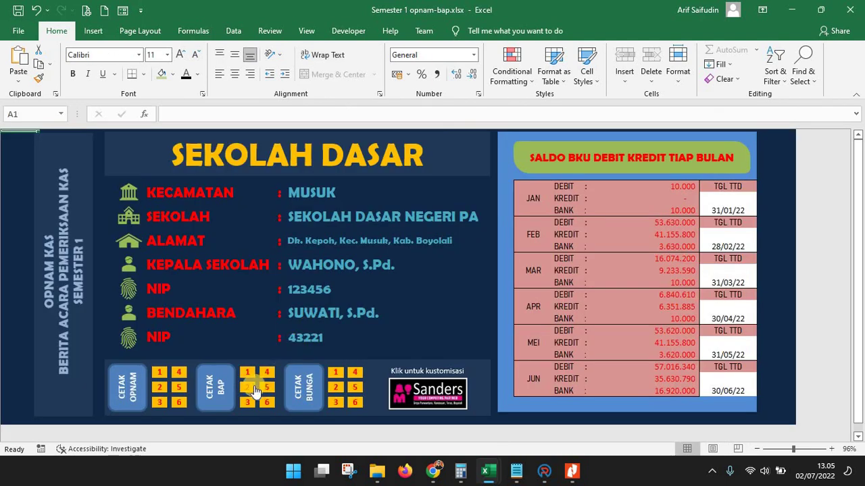
left_click(249, 387)
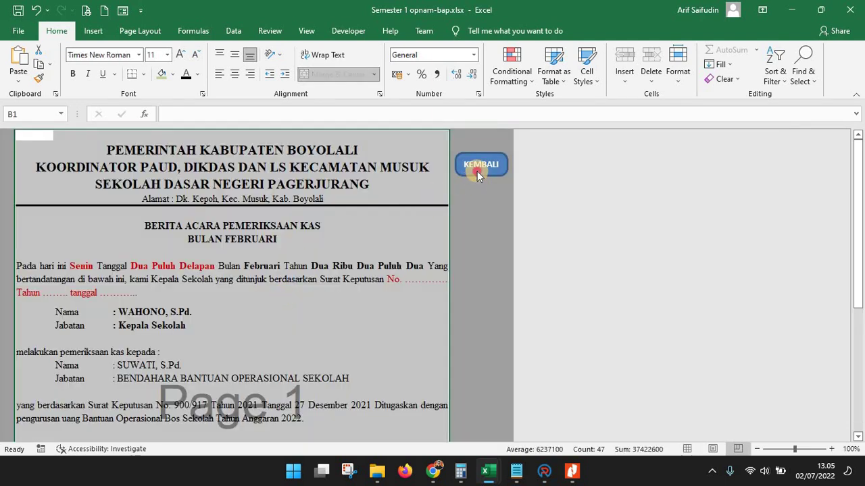
left_click(477, 171)
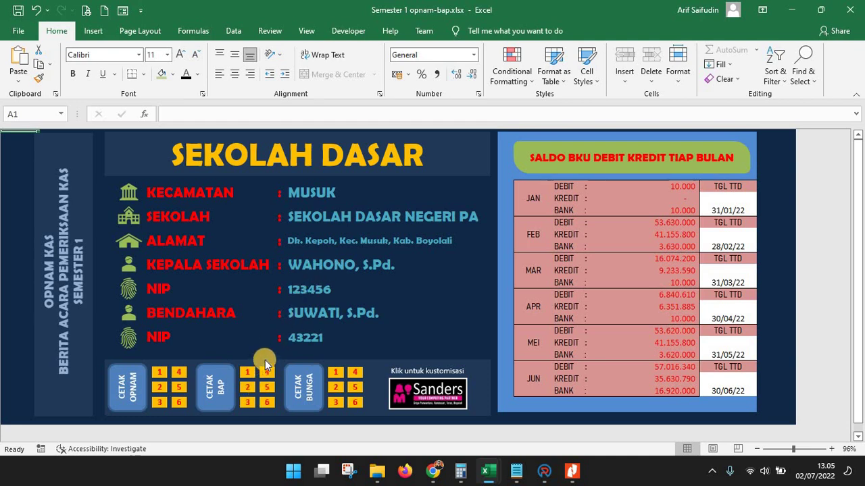
left_click(247, 403)
Reopen the January BAP from the dashboard, leaving the Print preview to view the report
scroll(283, 304, "down", 5)
scroll(284, 311, "down", 4)
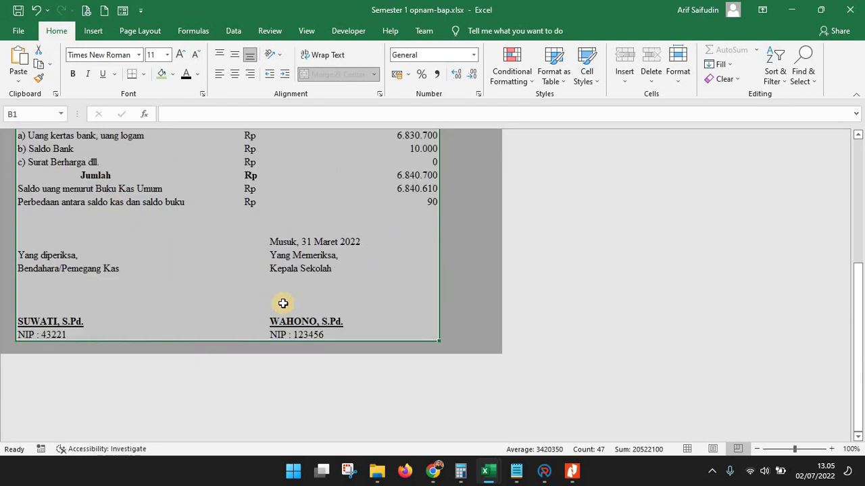
scroll(286, 322, "up", 4)
scroll(453, 180, "up", 3)
left_click(469, 173)
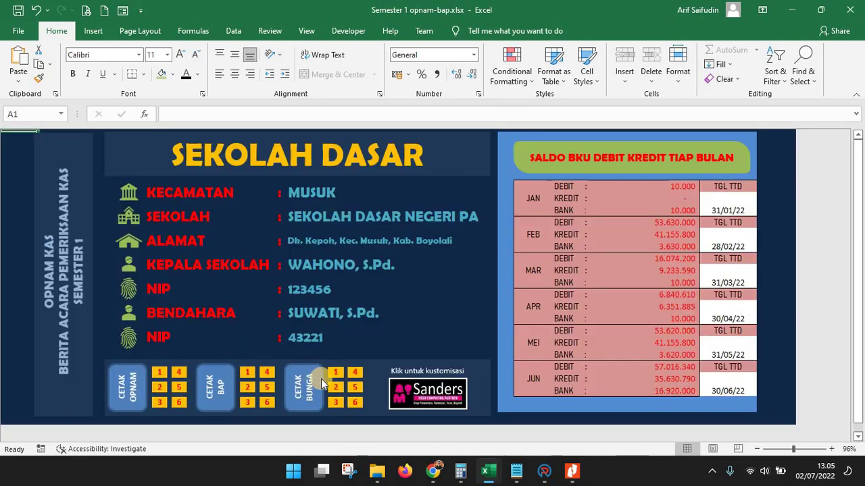
left_click(246, 380)
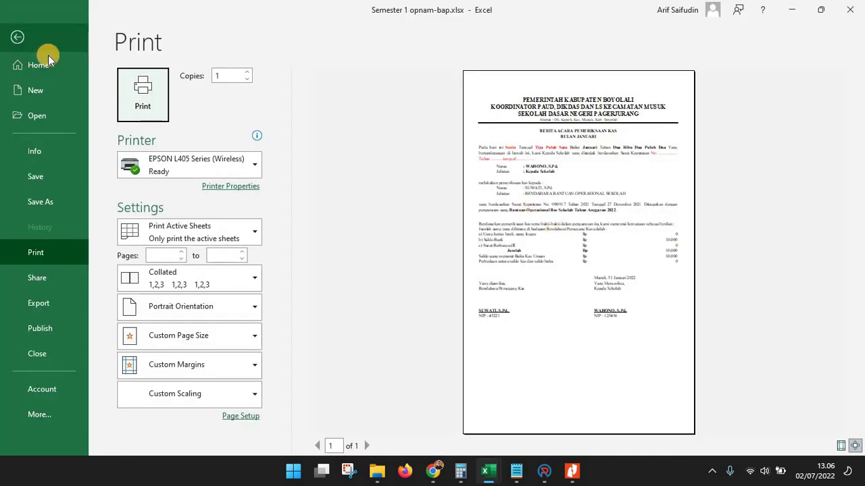
left_click(17, 36)
left_click(81, 266)
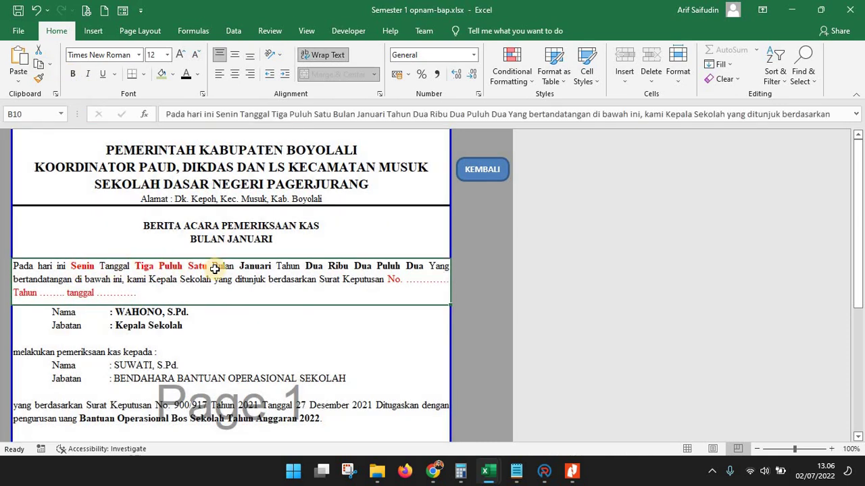
In the March report's B10, turn 'Kamis' and 'Tiga Puluh' black, then return to the dashboard
left_click(491, 172)
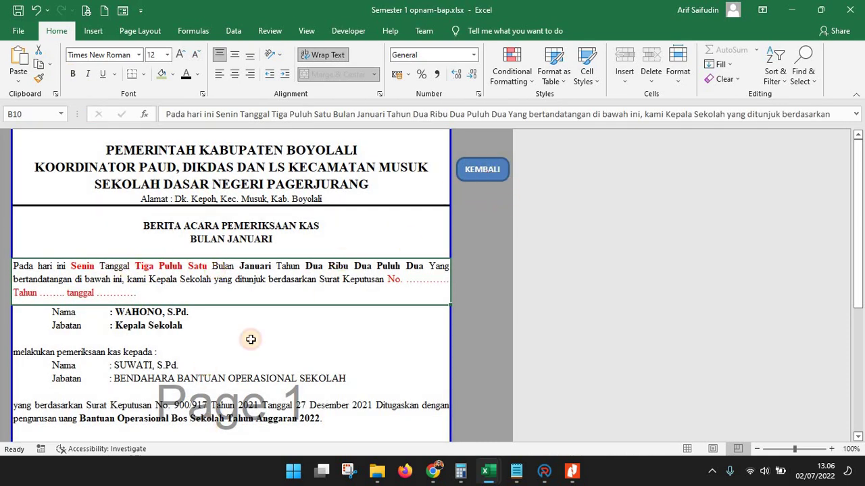
left_click(249, 404)
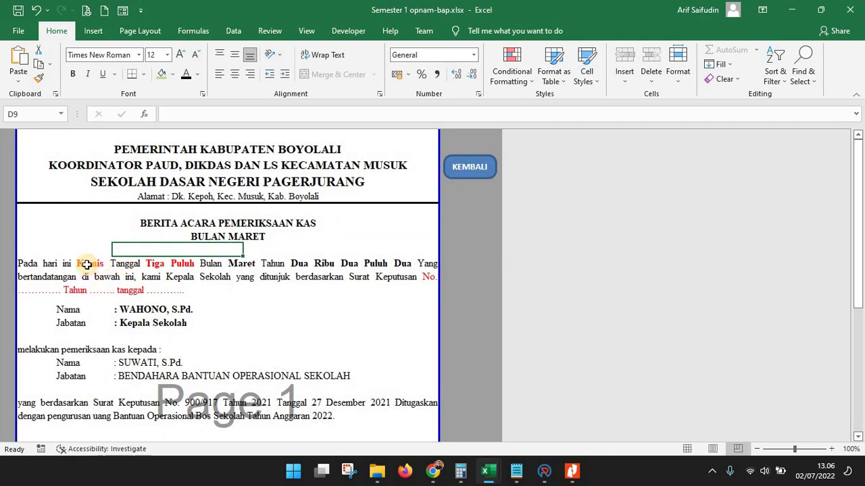
left_click(86, 265)
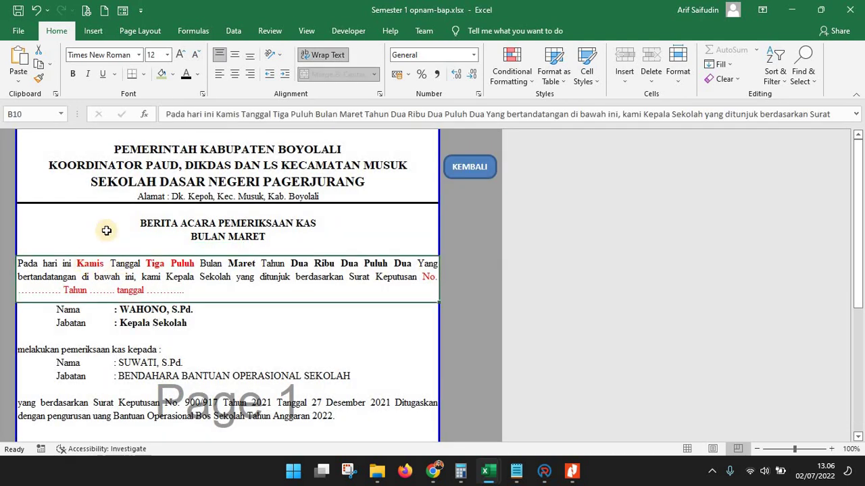
double_click(79, 265)
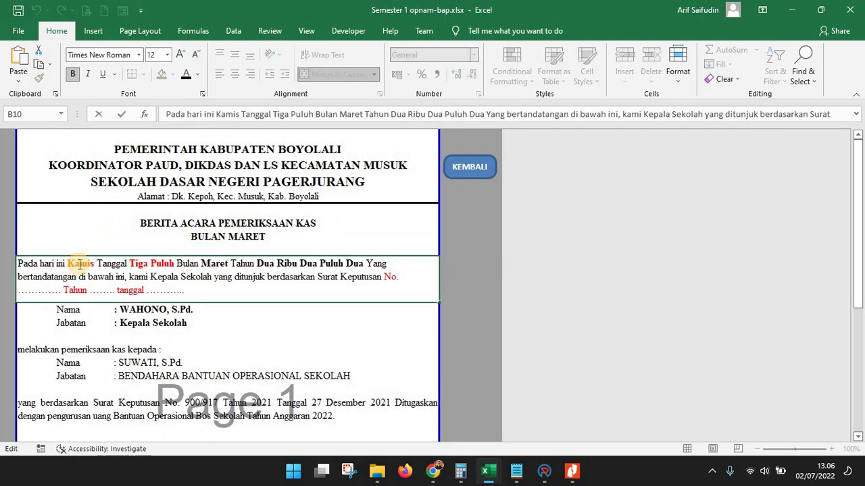
left_click_drag(67, 264, 94, 264)
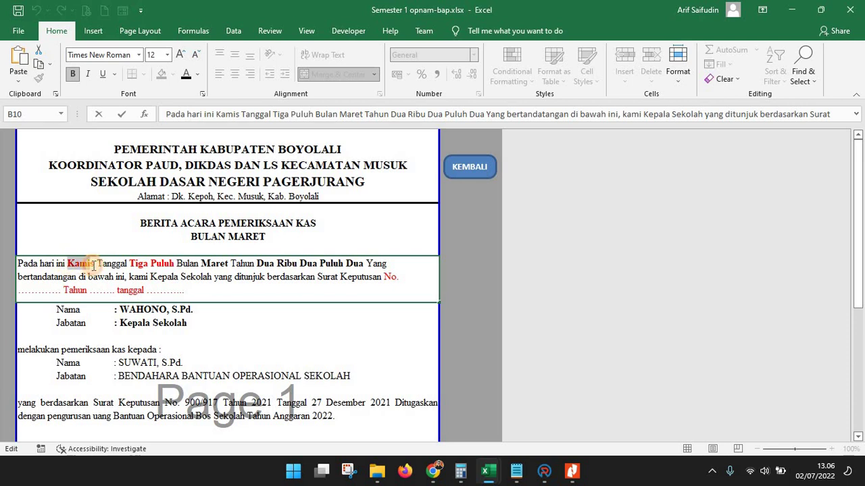
left_click(189, 77)
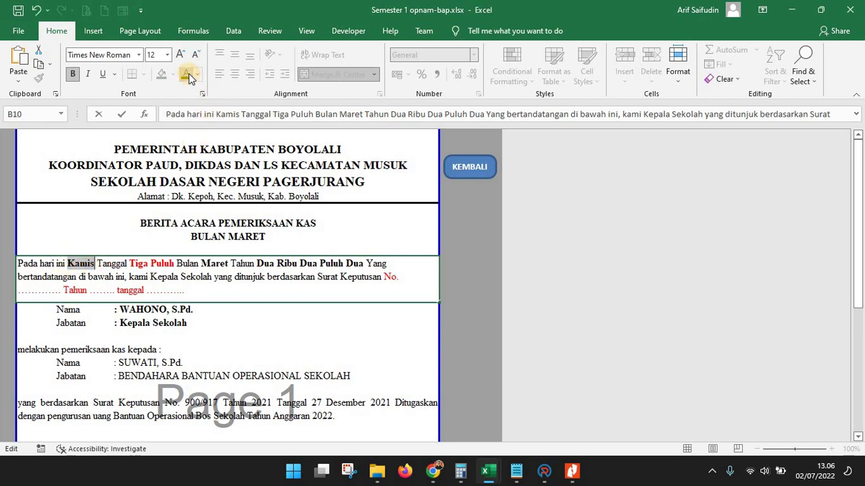
left_click_drag(129, 264, 174, 264)
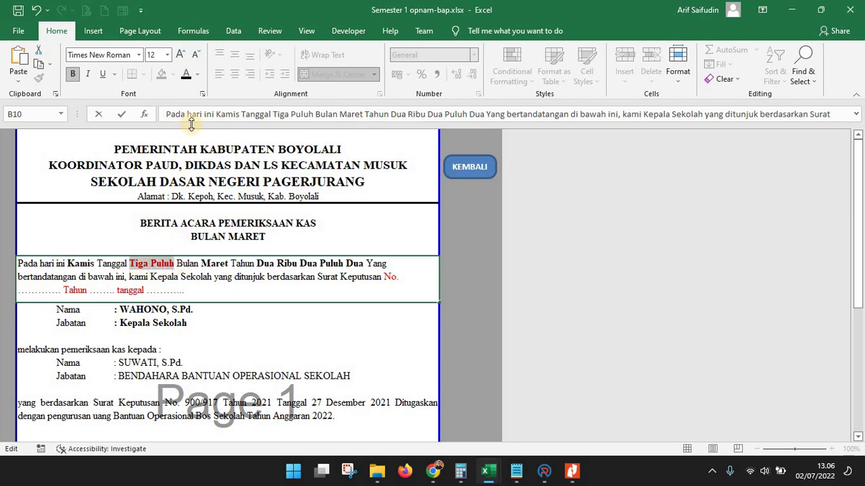
left_click(190, 76)
left_click(206, 313)
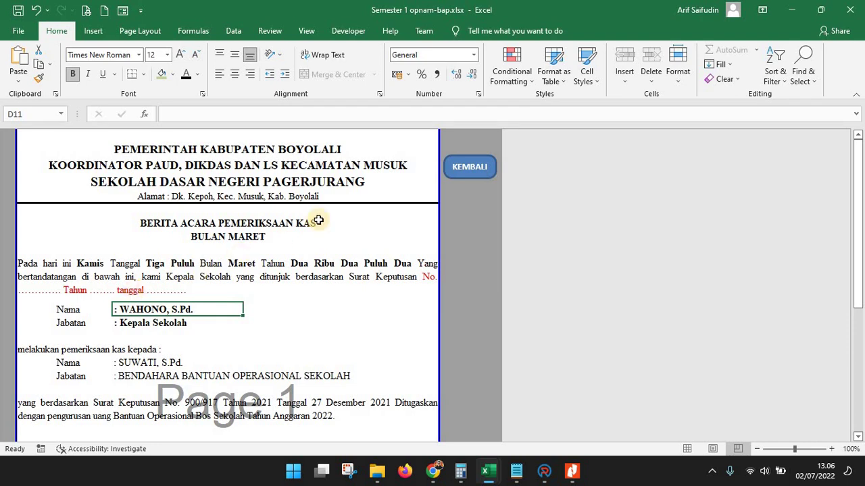
left_click(453, 169)
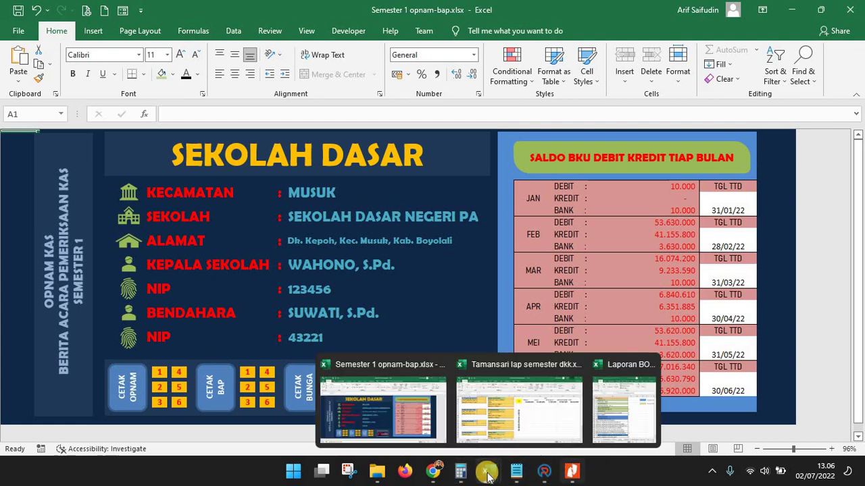
In Laporan BOS, enter V for BAP KAS Manual and OPNAME KAS Manual, then return to opnam-bap
mouse_move(486, 471)
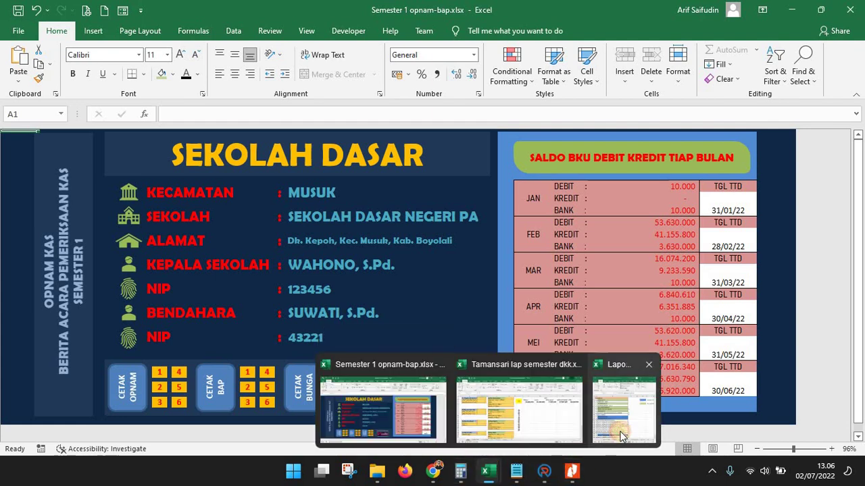
left_click(623, 436)
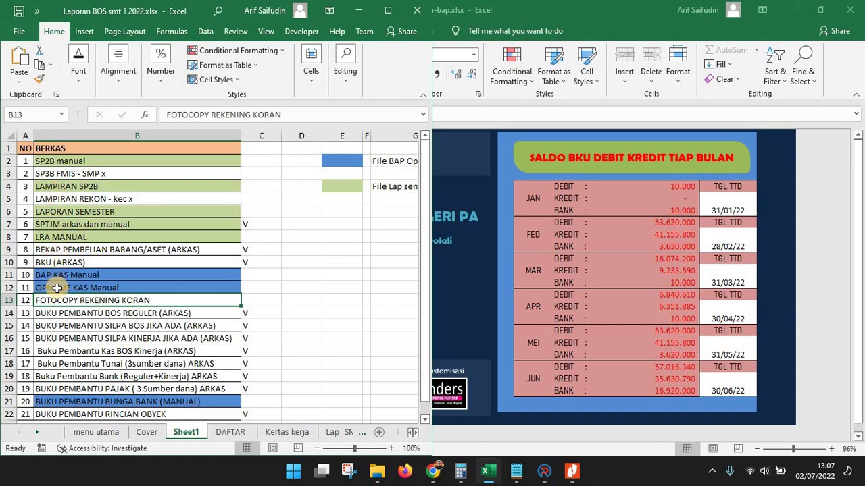
left_click(262, 282)
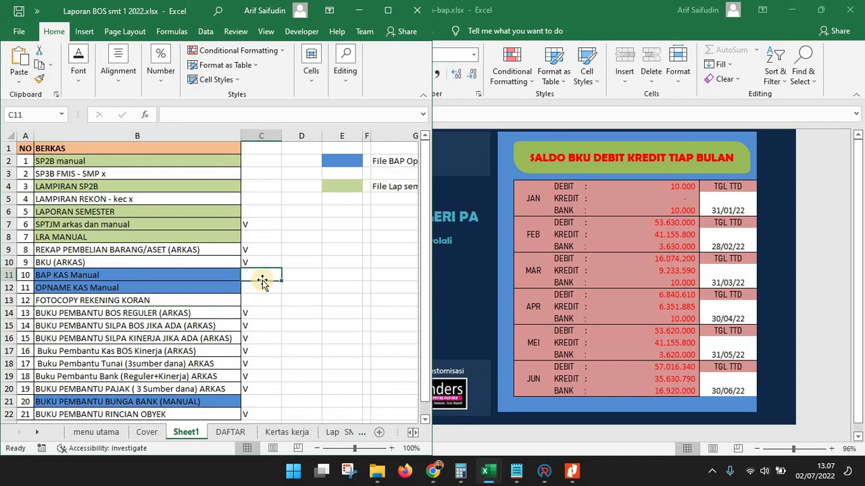
type("V")
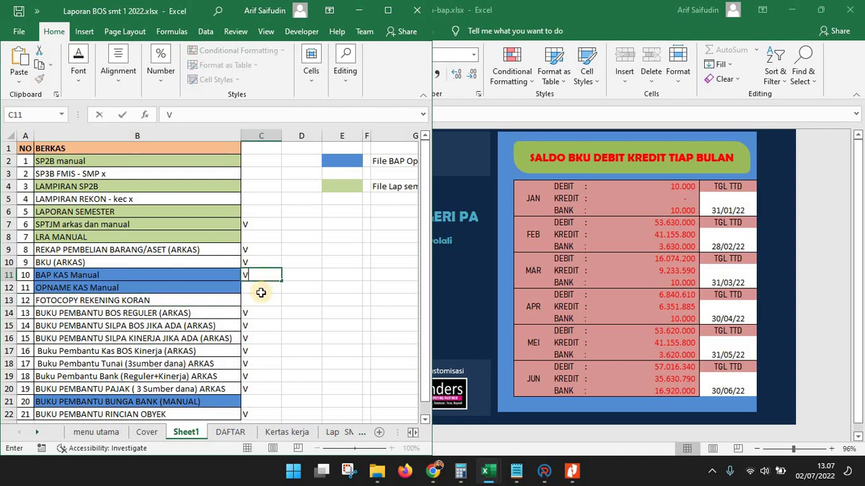
key("Return")
type("V")
left_click(277, 320)
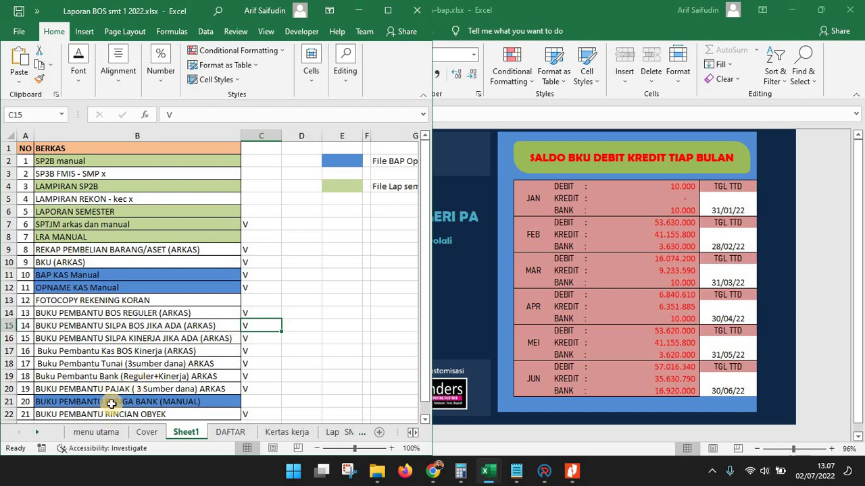
left_click(195, 401)
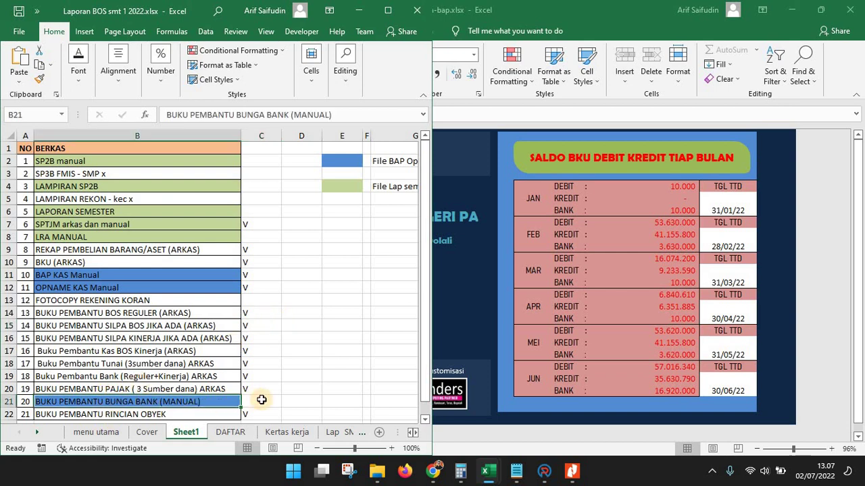
left_click(488, 9)
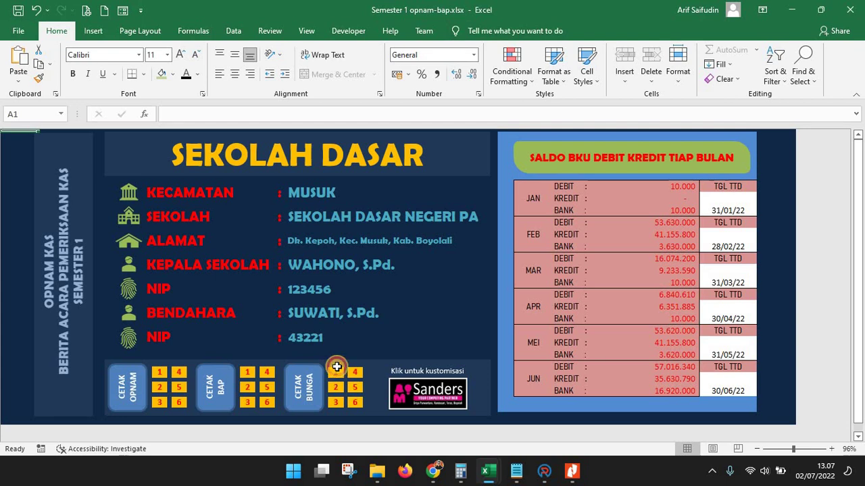
Open the January Buku Pembantu Bunga Bank via the CETAK BUNGA '1' button
left_click(336, 372)
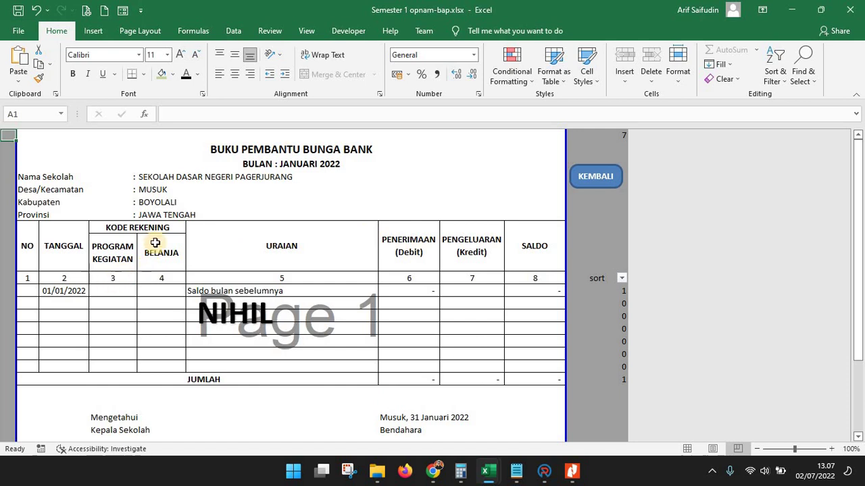
Set the first entry's TANGGAL in C12 to 31 Januari 2022 from the dropdown
left_click(307, 164)
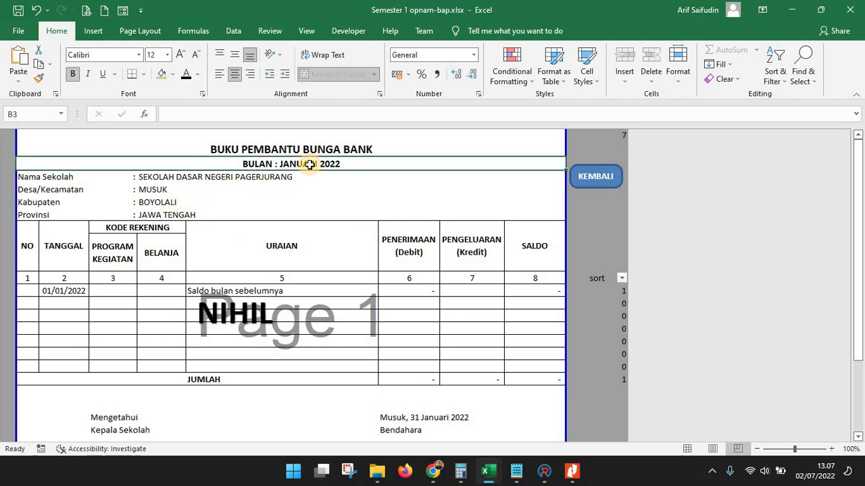
left_click(75, 305)
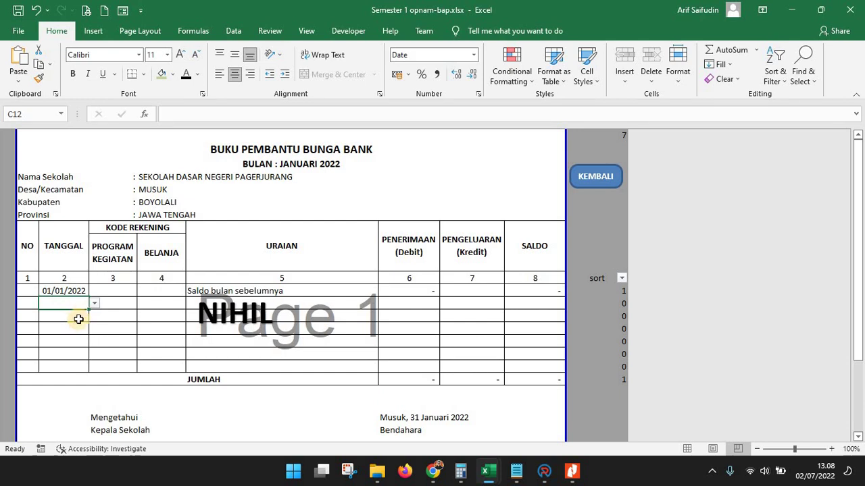
left_click(95, 304)
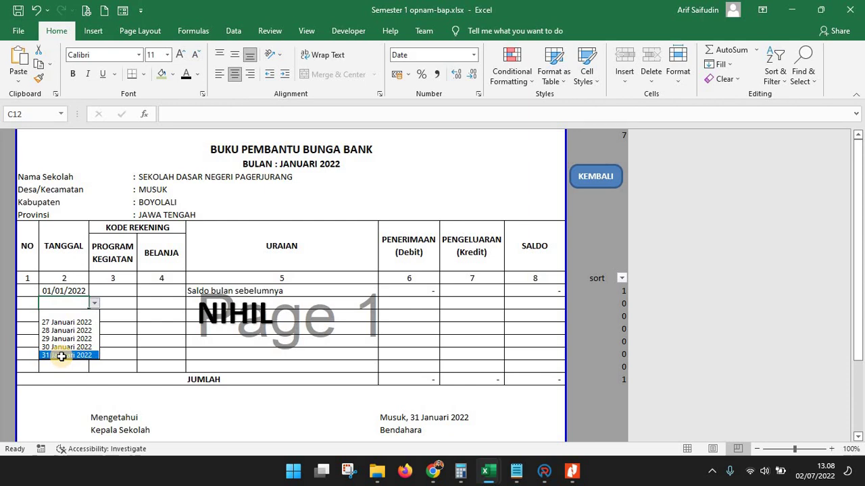
left_click(61, 356)
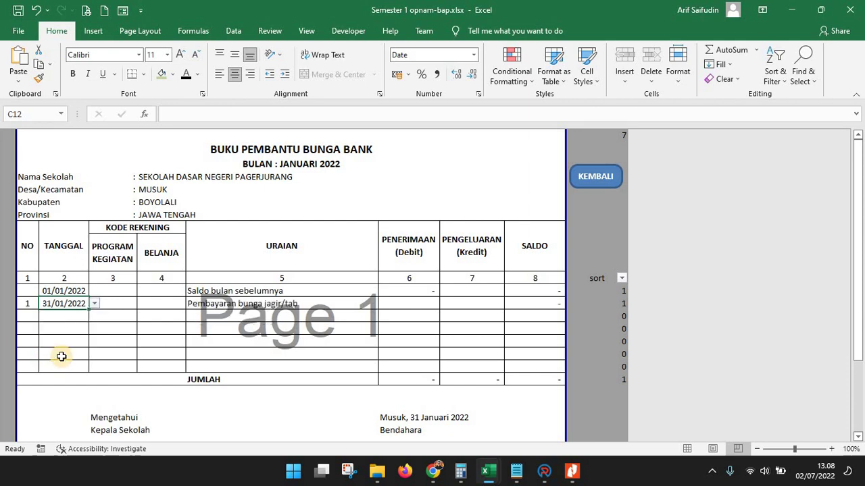
Enter 234 as interest received (Penerimaan) in G12
left_click(405, 307)
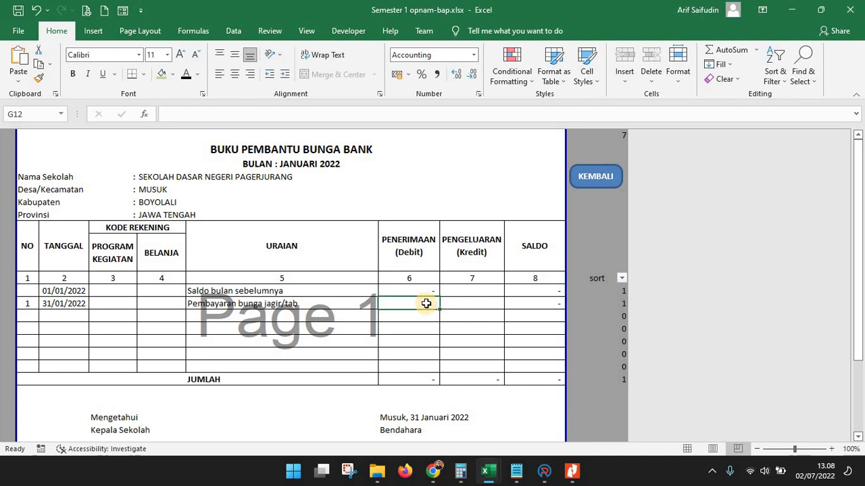
type("234")
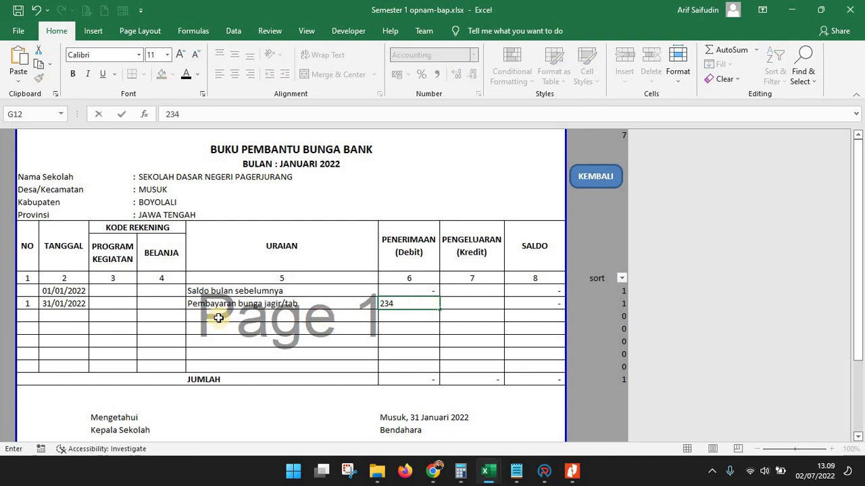
left_click(300, 315)
Add a second 31 Januari 2022 entry with 234 paid out (Pengeluaran) in H13
left_click(97, 317)
left_click(95, 316)
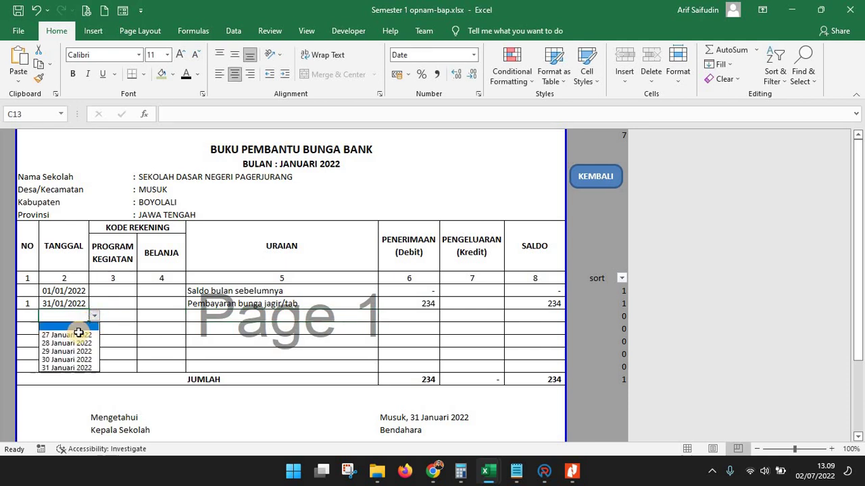
left_click(62, 369)
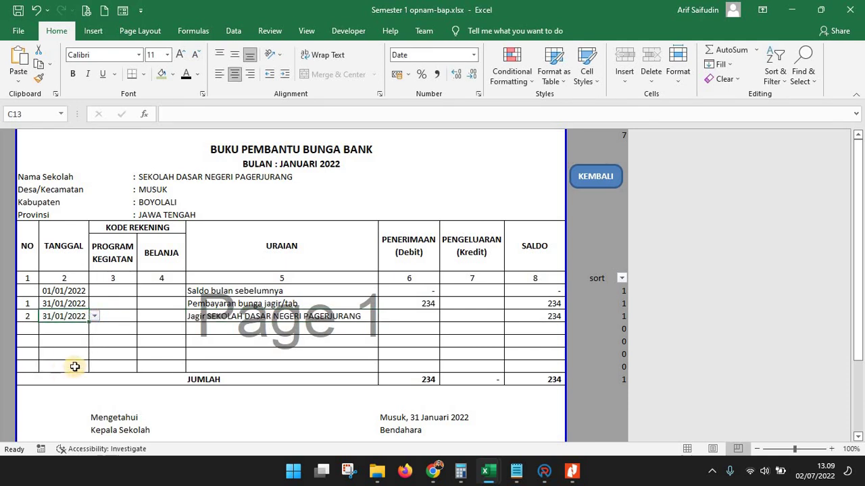
left_click(474, 316)
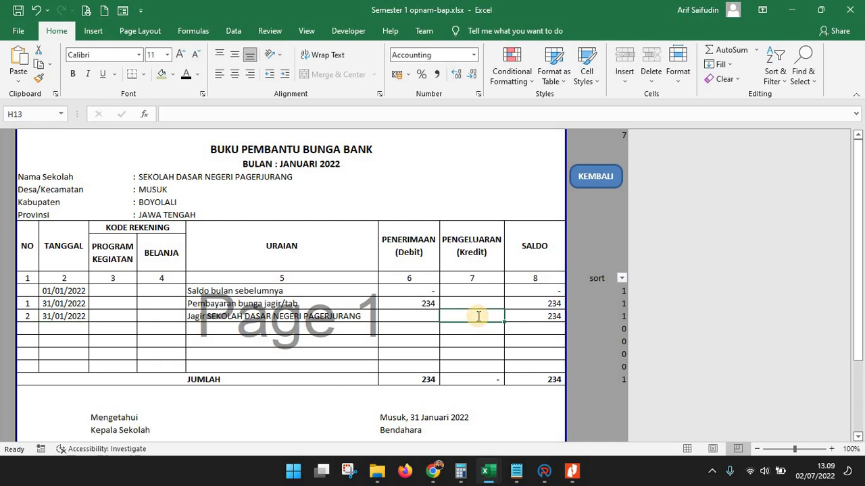
type("234")
key("Return")
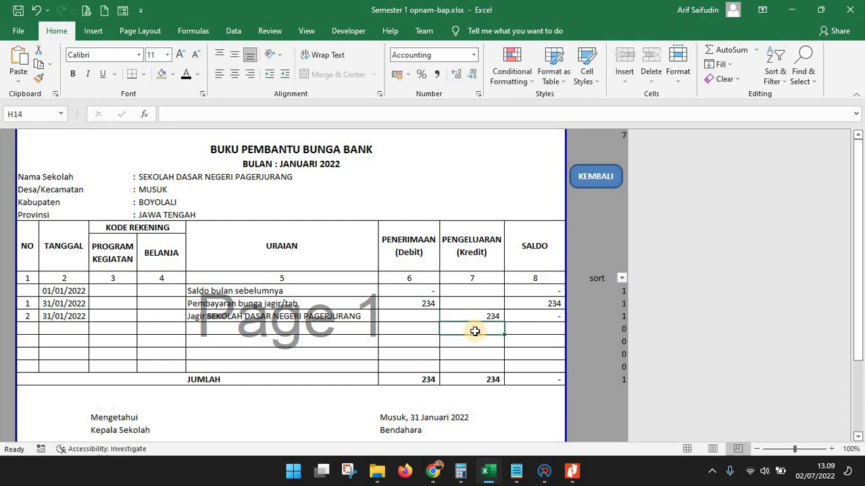
scroll(475, 331, "down", 2)
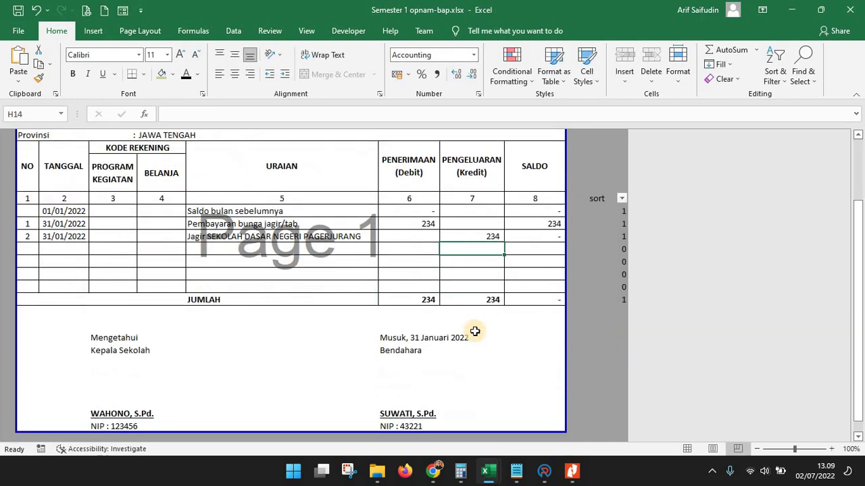
left_click(413, 339)
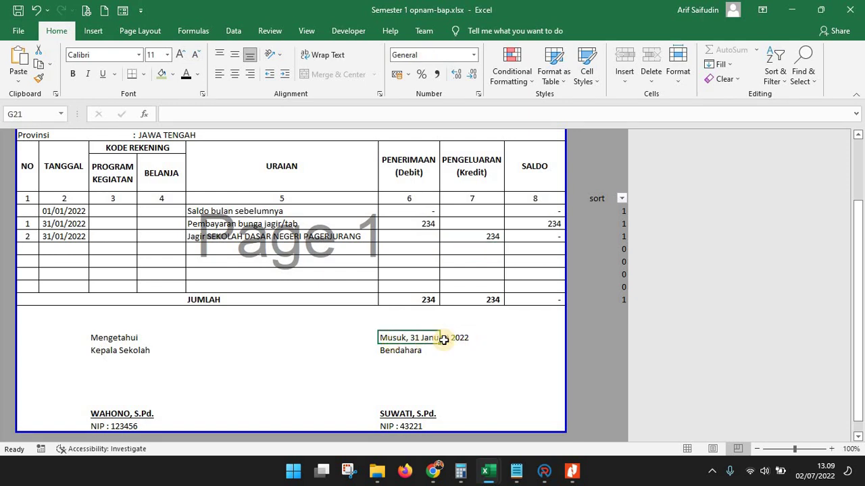
scroll(574, 233, "up", 2)
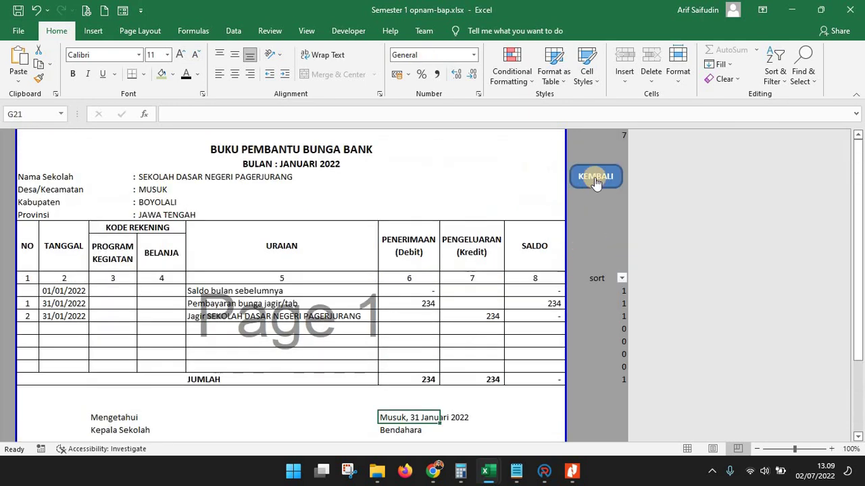
Open the February bank-interest sheet and enter a 28/02/2022 receipt of 234
left_click(589, 177)
left_click(355, 372)
left_click(71, 303)
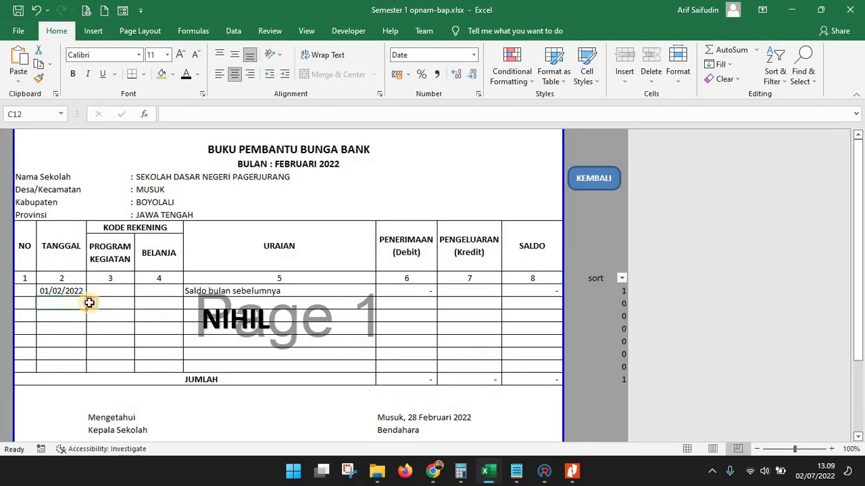
left_click(91, 304)
left_click(73, 345)
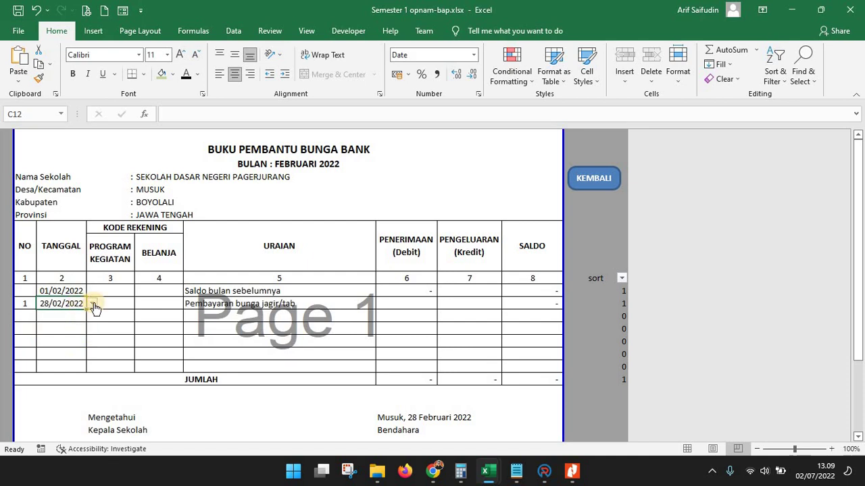
left_click(401, 303)
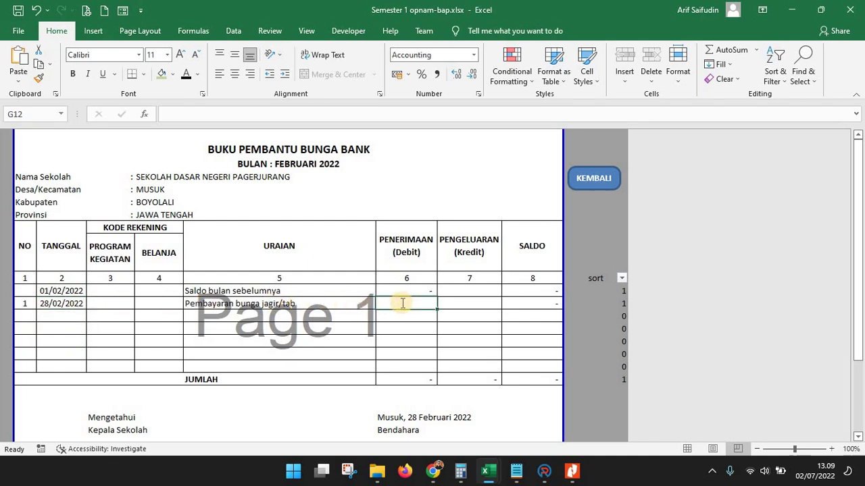
type("234")
left_click(86, 318)
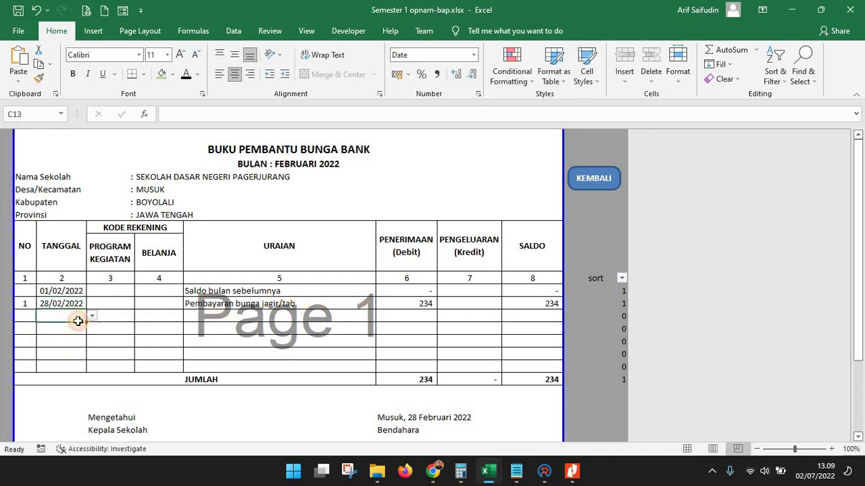
Add a second 28/02/2022 entry paying out 234
left_click(92, 316)
left_click(61, 358)
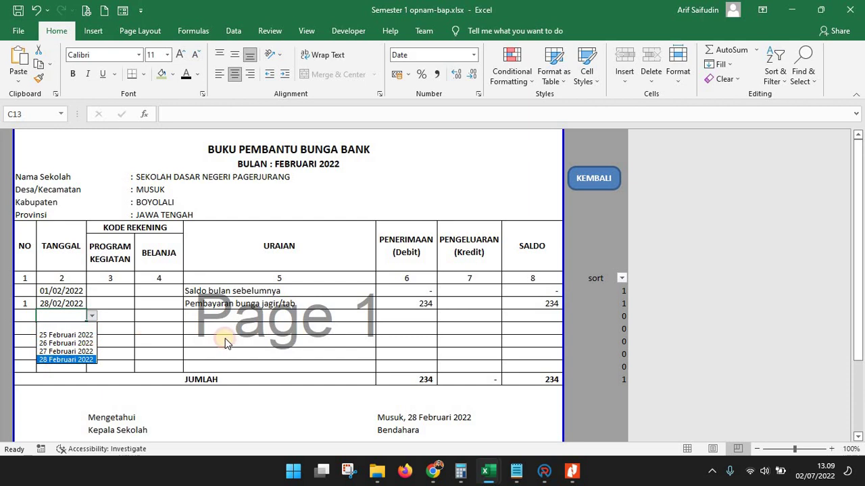
left_click(473, 316)
type("234")
left_click(400, 352)
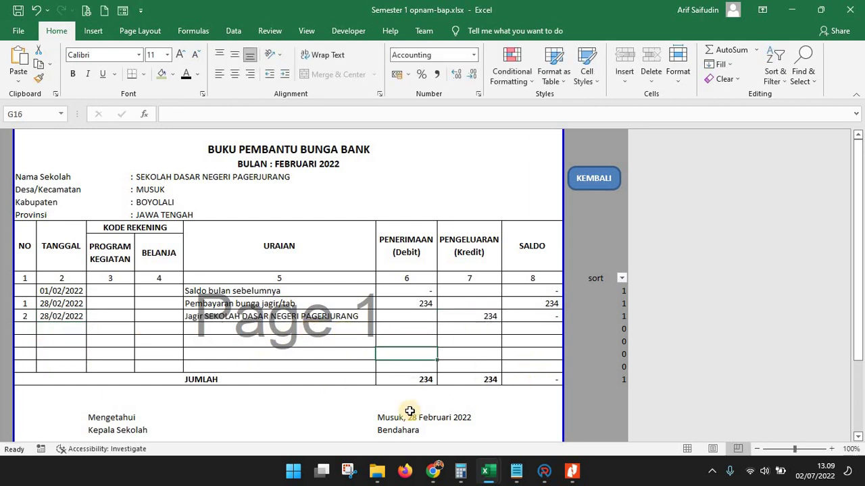
Open the March, April, May and June bank-interest sheets in turn from the dashboard
left_click(589, 184)
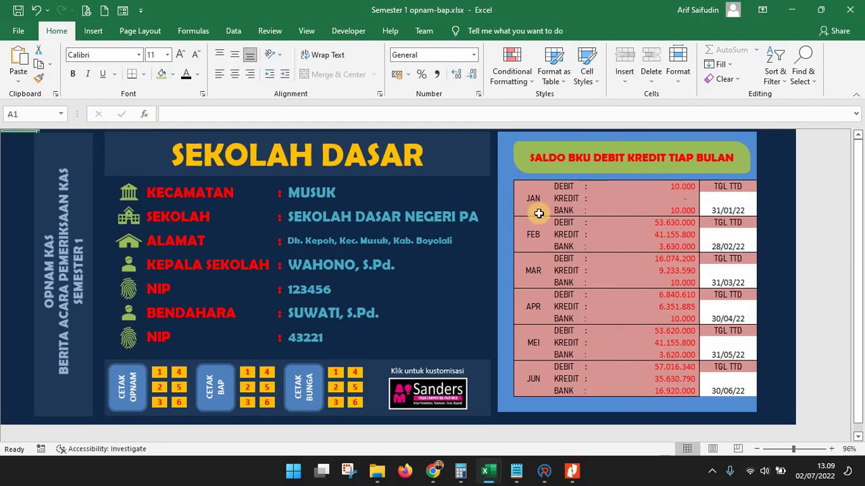
left_click(331, 398)
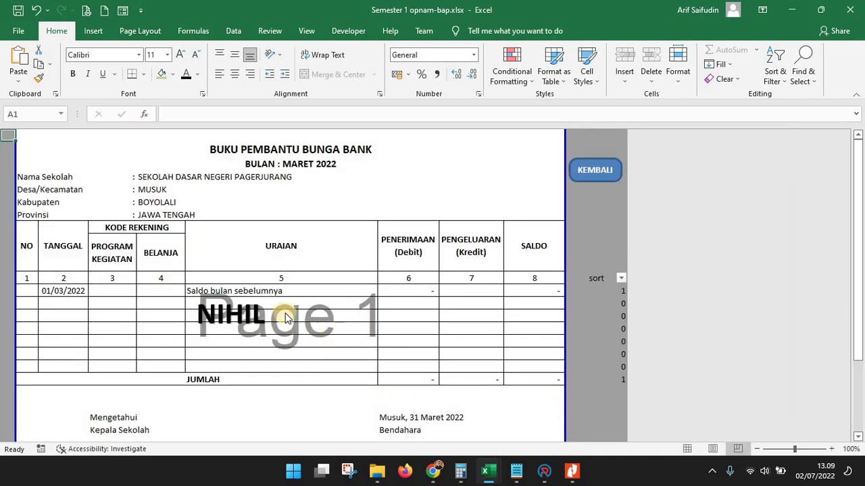
left_click(596, 179)
left_click(347, 378)
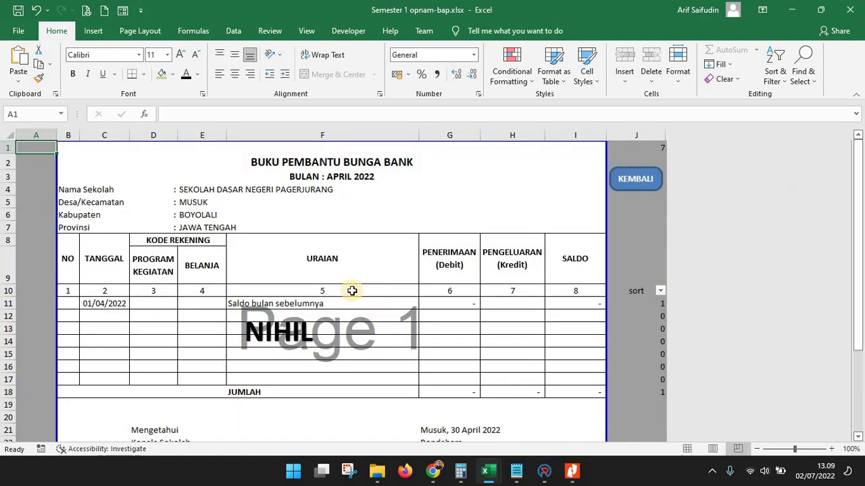
left_click(636, 181)
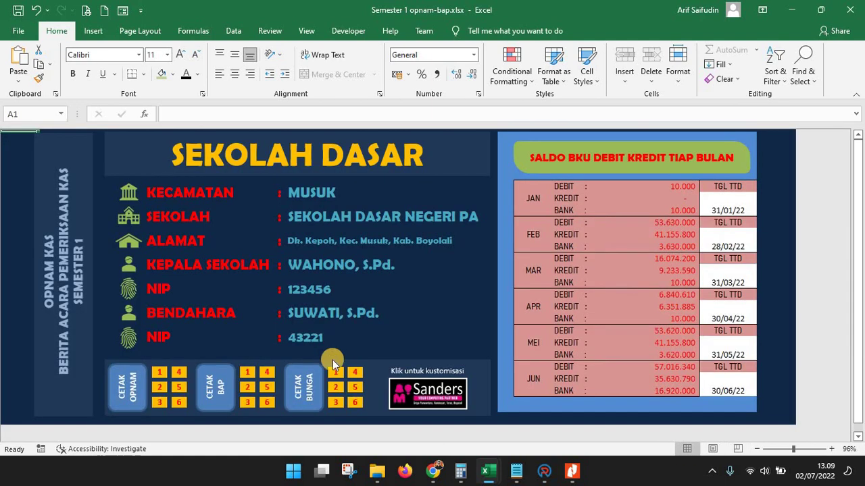
left_click(353, 389)
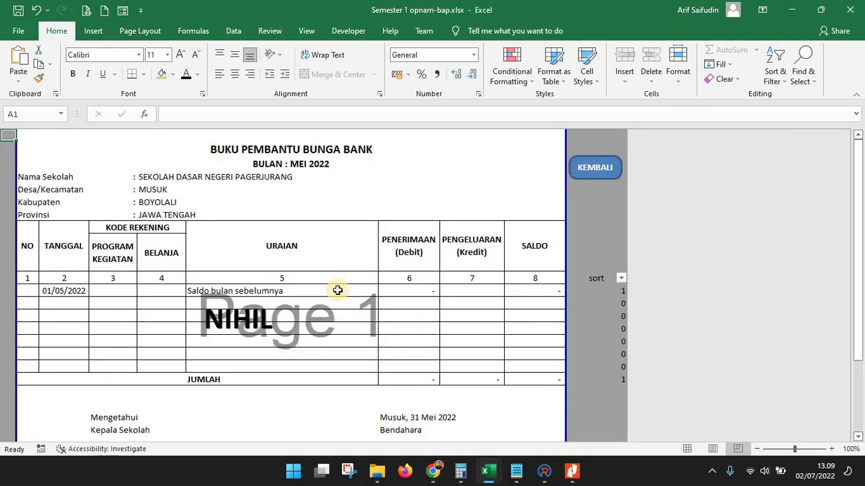
left_click(601, 168)
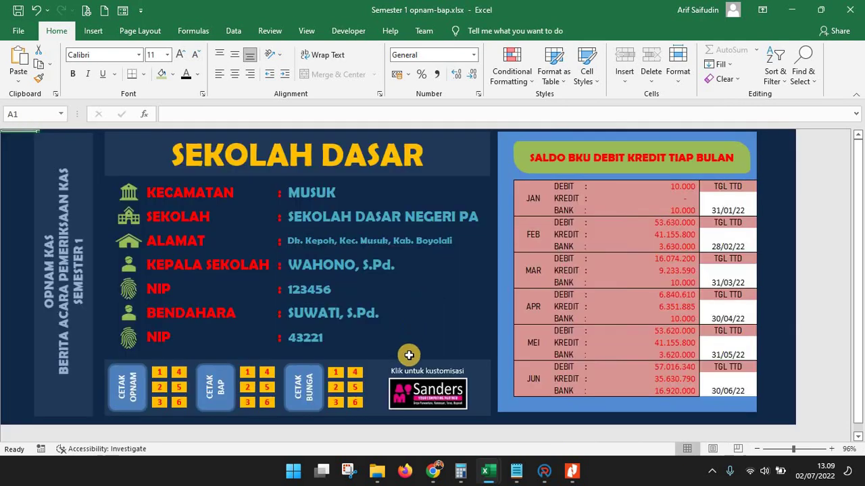
left_click(358, 403)
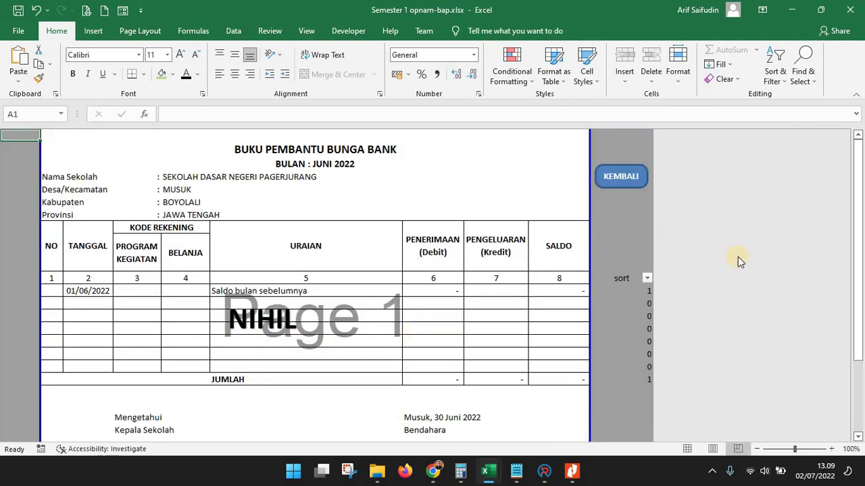
Check the June 2022 sheet in Print Preview, then close the preview
left_click(86, 10)
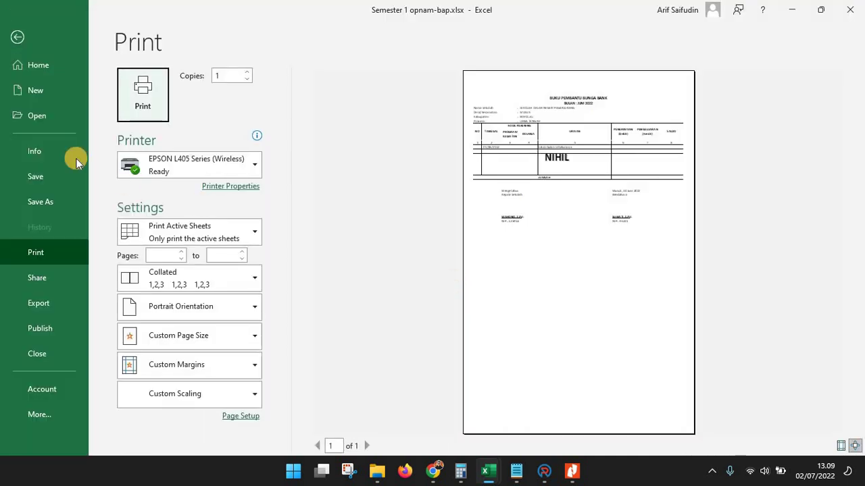
left_click(17, 38)
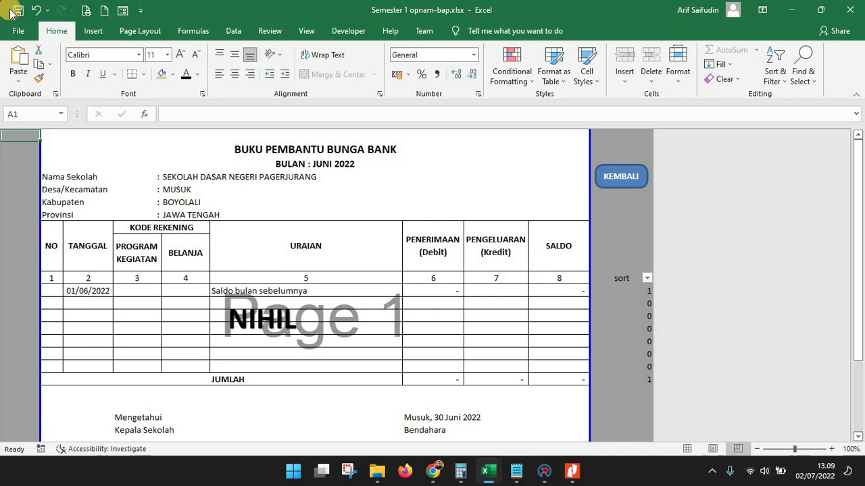
left_click(480, 477)
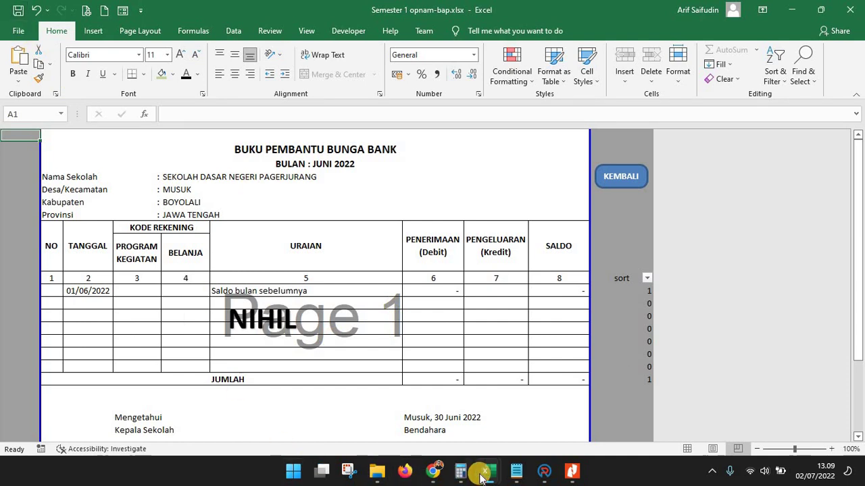
Bring Laporan BOS smt 1 2022.xlsx forward and review its document checklist around D19
left_click(612, 414)
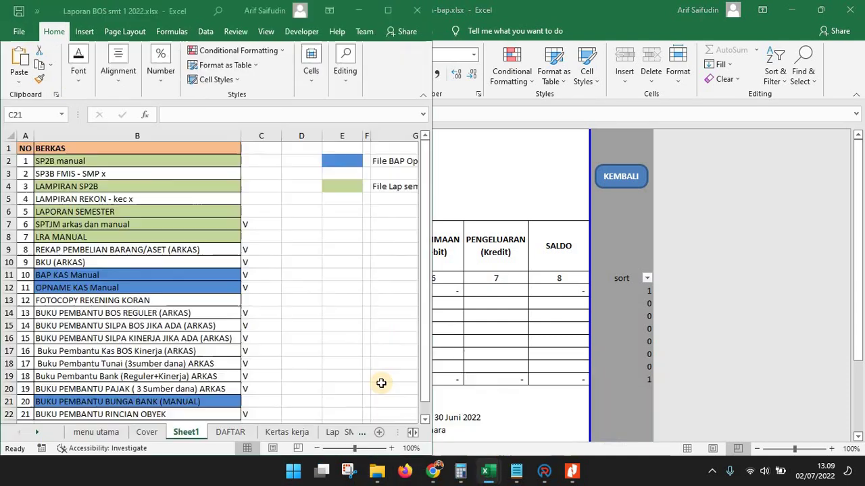
left_click(285, 376)
scroll(290, 376, "down", 1)
scroll(291, 376, "down", 1)
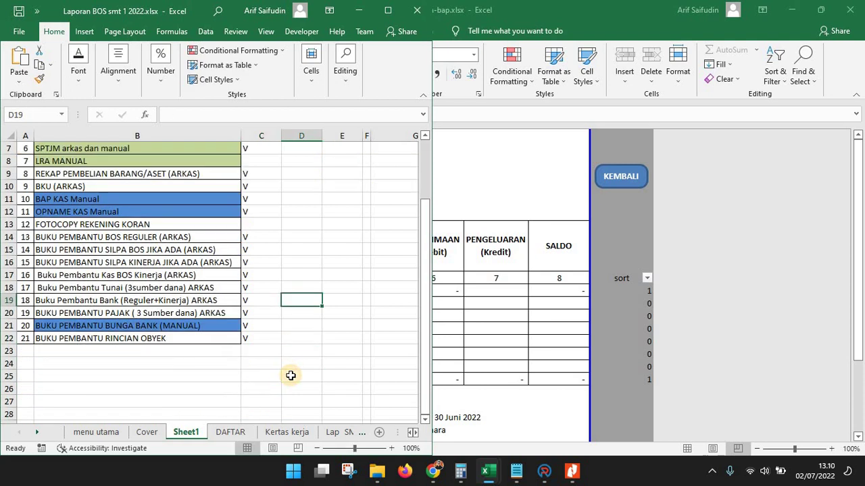
scroll(290, 375, "up", 2)
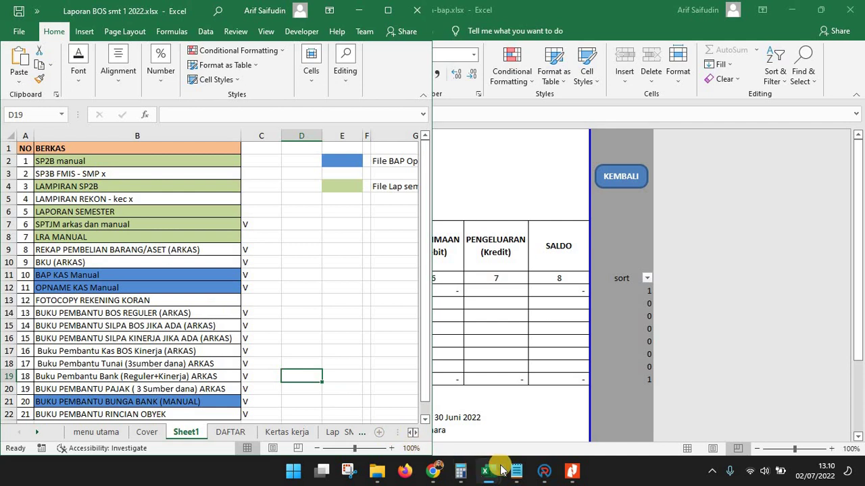
Return the Semester 1 opnam-bap workbook to its SEKOLAH DASAR dashboard and minimize it
mouse_move(500, 471)
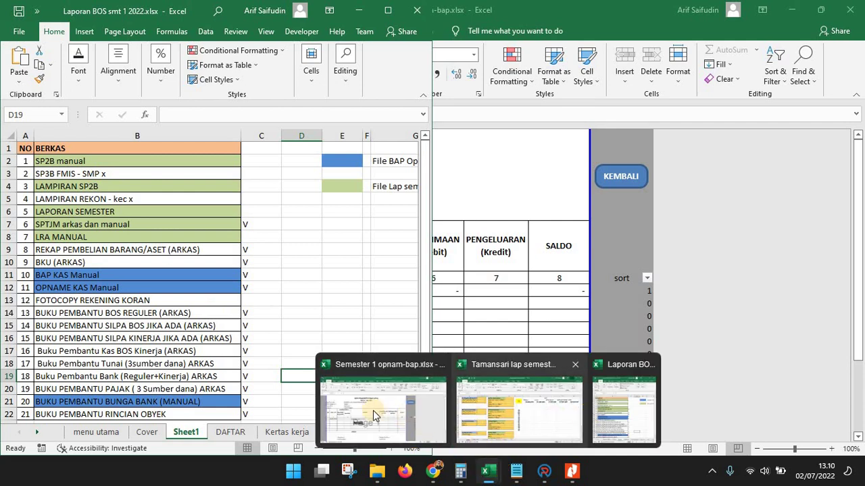
left_click(346, 409)
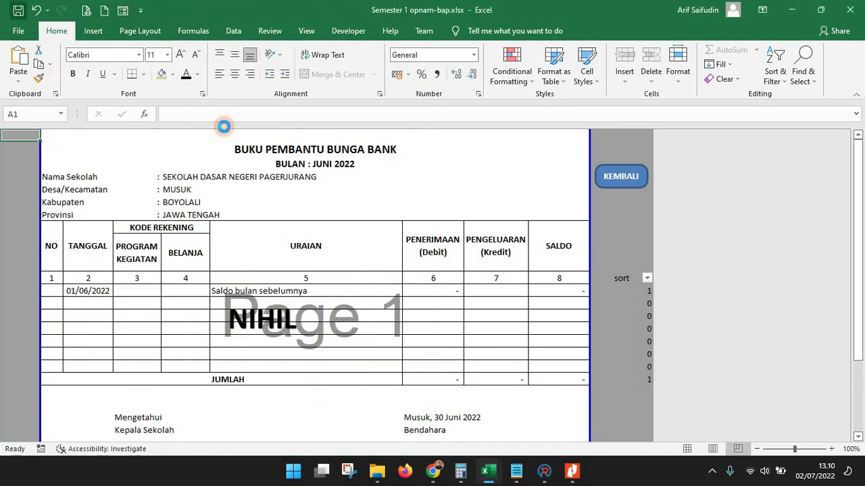
left_click(620, 176)
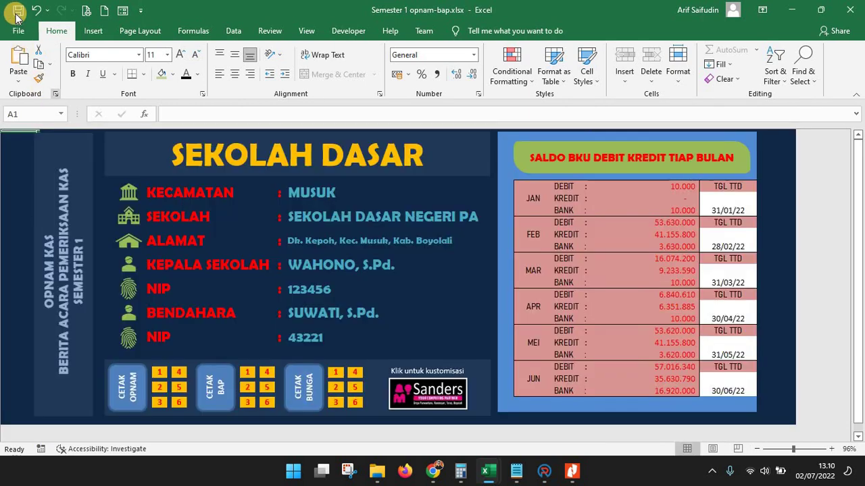
left_click(792, 10)
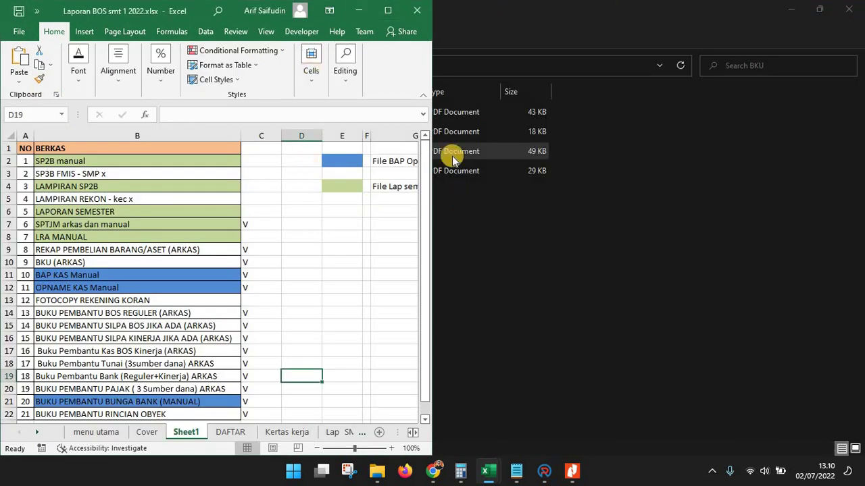
Maximize Laporan BOS, check the File Lap semester dkk note, and open the Tamansari workbook
left_click(390, 12)
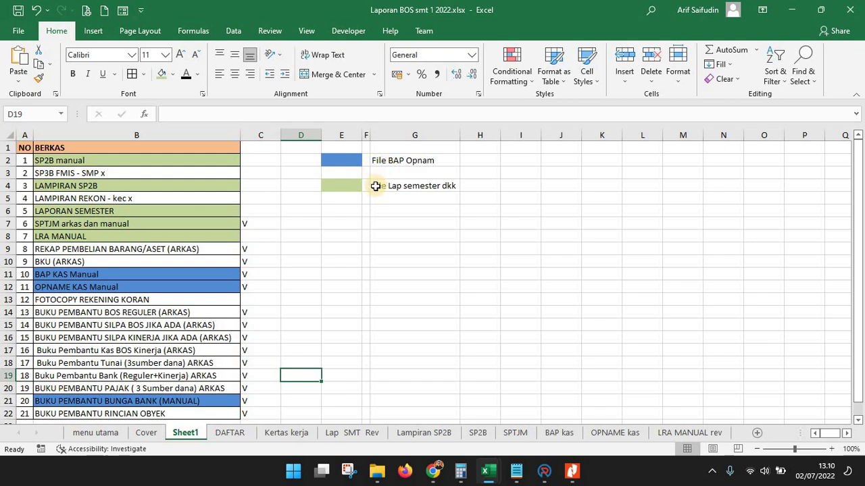
left_click(433, 195)
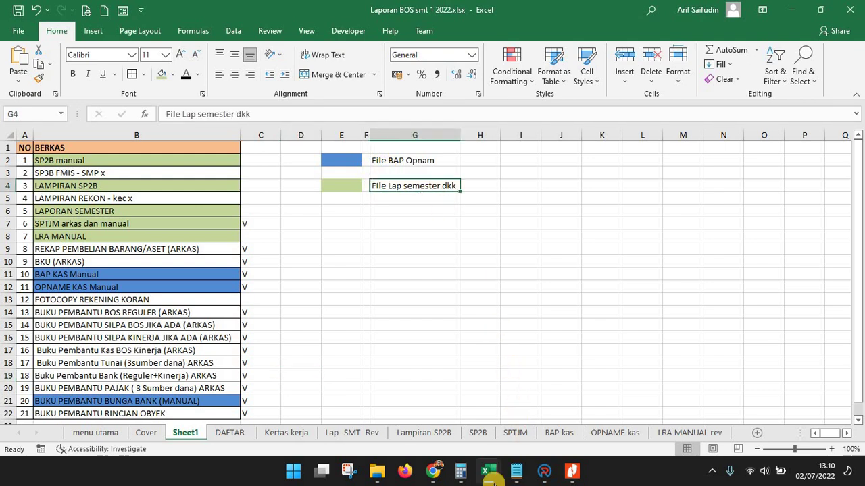
mouse_move(485, 473)
left_click(478, 419)
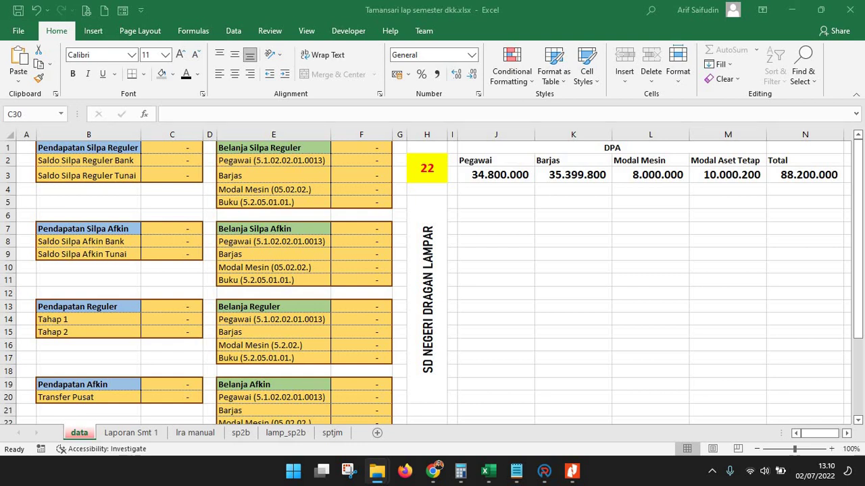
Maximize the Musuk workbook and inspect the Silpa Reguler values and Barjas formula in F3
left_click(377, 470)
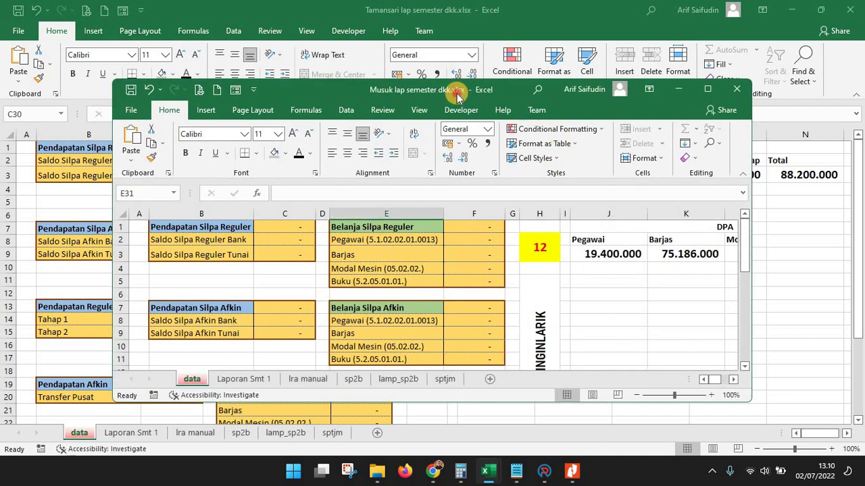
double_click(458, 97)
left_click(462, 230)
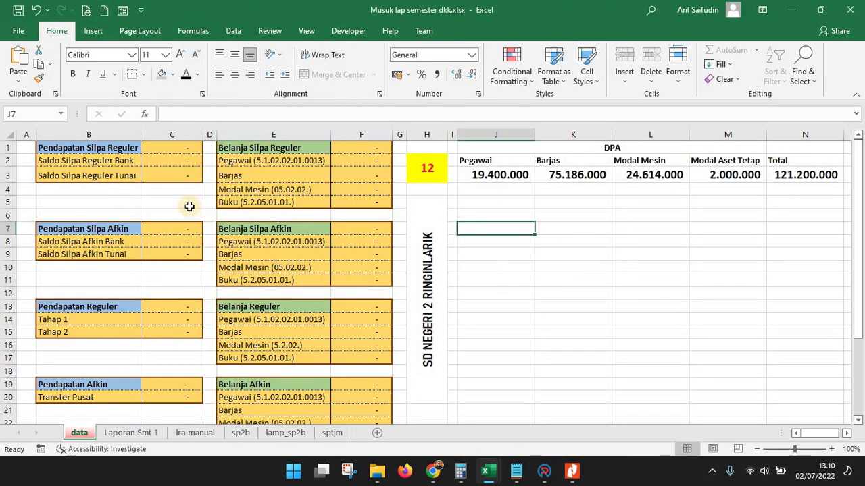
left_click(558, 266)
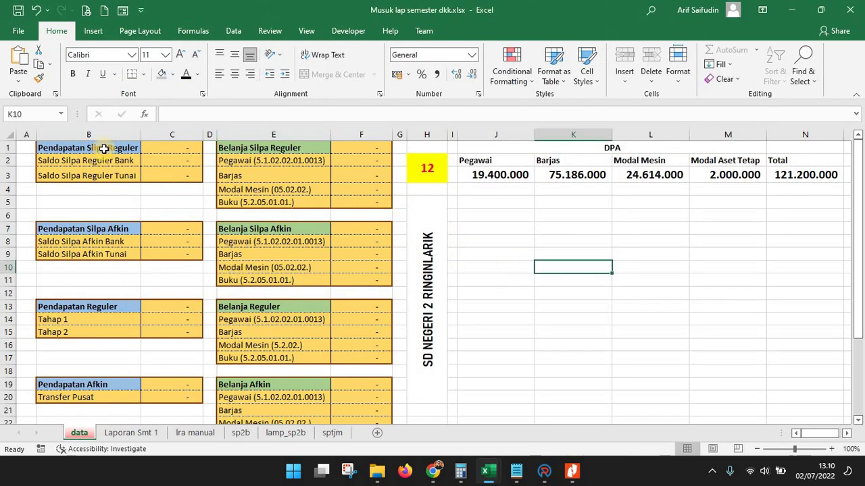
left_click(103, 148)
left_click(178, 172)
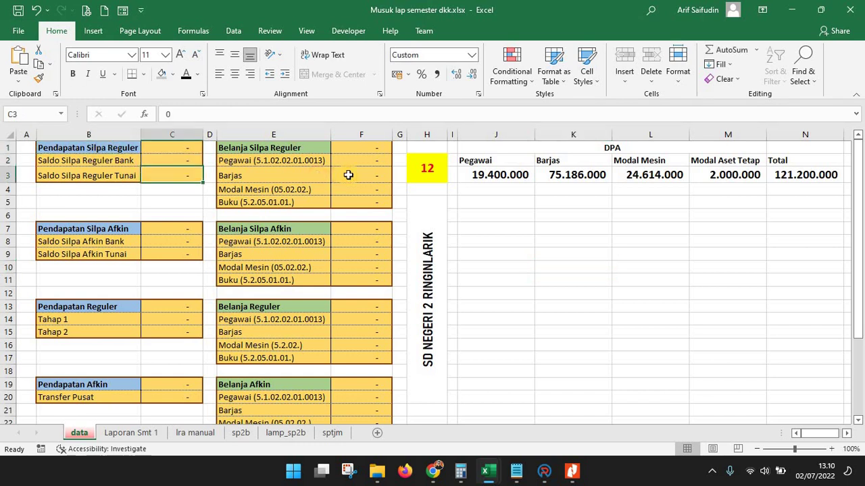
left_click(334, 175)
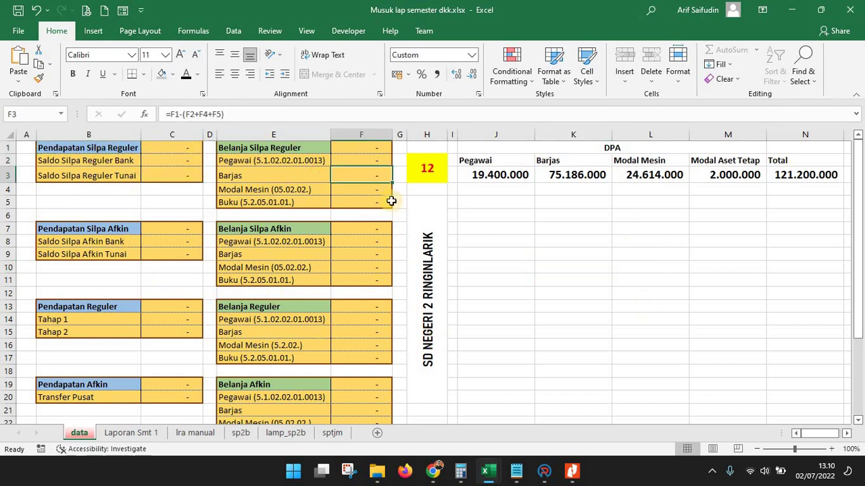
left_click(525, 273)
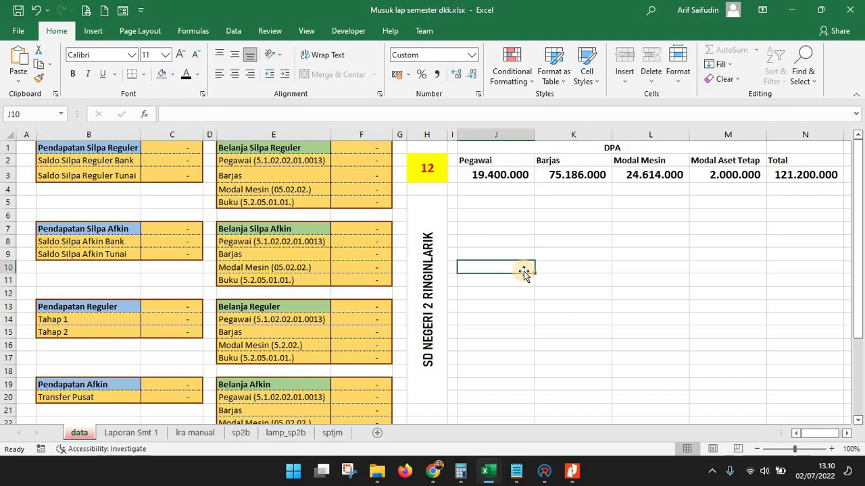
Review the Laporan Smt 1, lra manual, sp2b, lamp_sp2b and sptjm sheets, checking H48
left_click(147, 432)
left_click(203, 434)
left_click(242, 433)
left_click(291, 434)
left_click(331, 433)
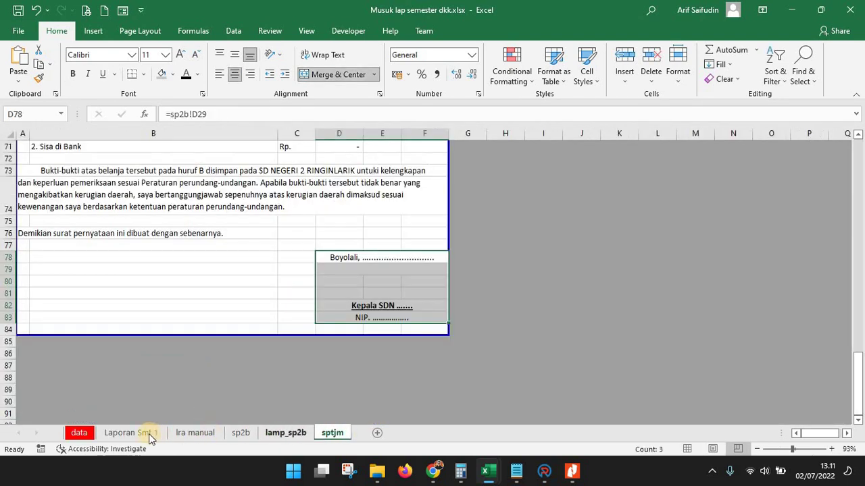
left_click(159, 432)
left_click(336, 272)
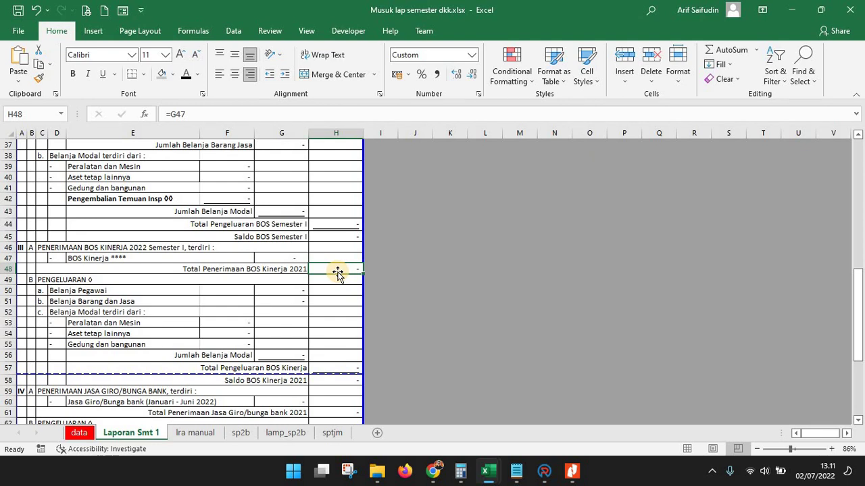
Check Silpa Afkin Pegawai in F8, recheck the report sheets, then inspect the H5 school name
left_click(79, 432)
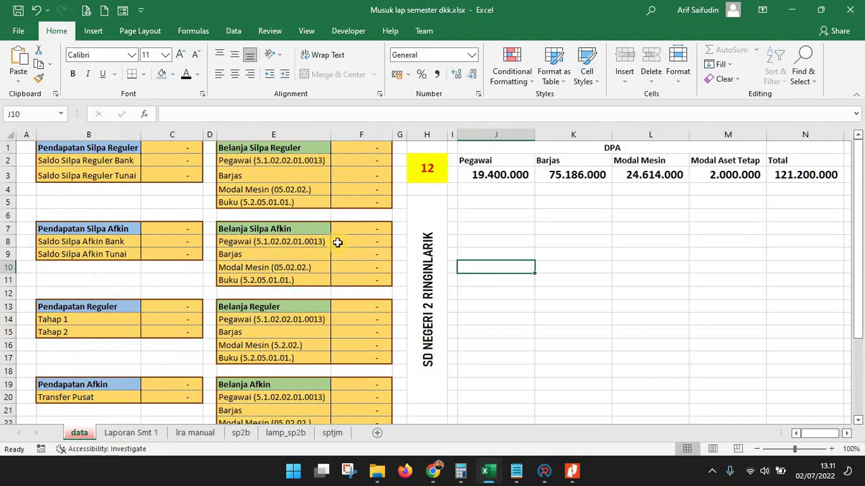
left_click(351, 238)
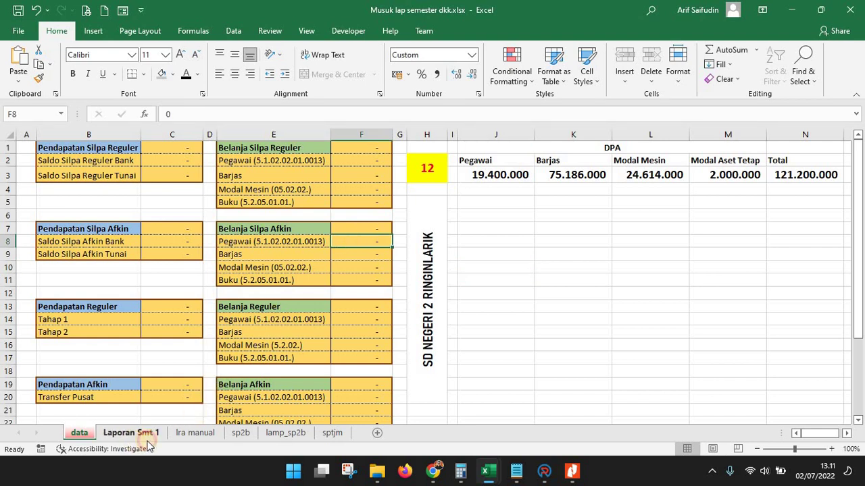
left_click(194, 433)
left_click(237, 434)
left_click(278, 434)
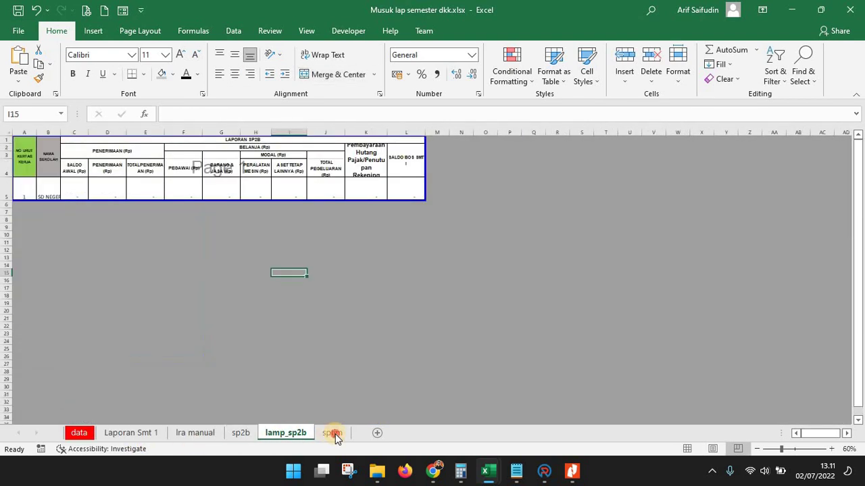
left_click(331, 435)
left_click(391, 293)
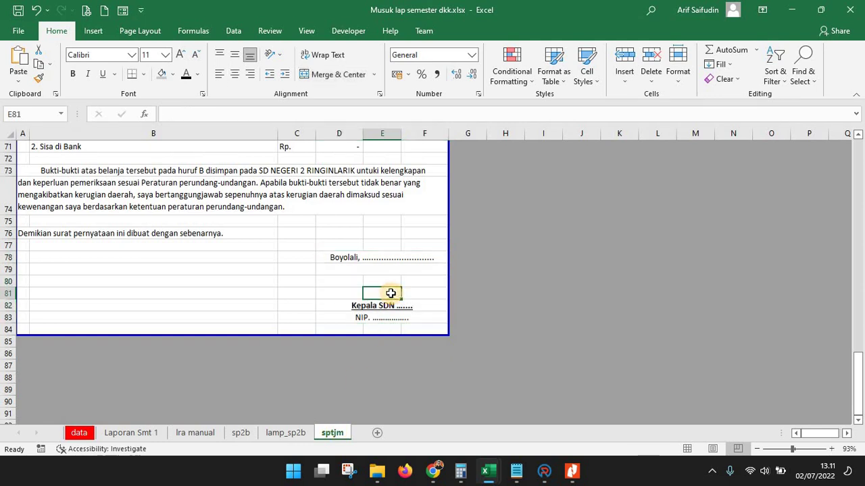
left_click(77, 435)
left_click(437, 278)
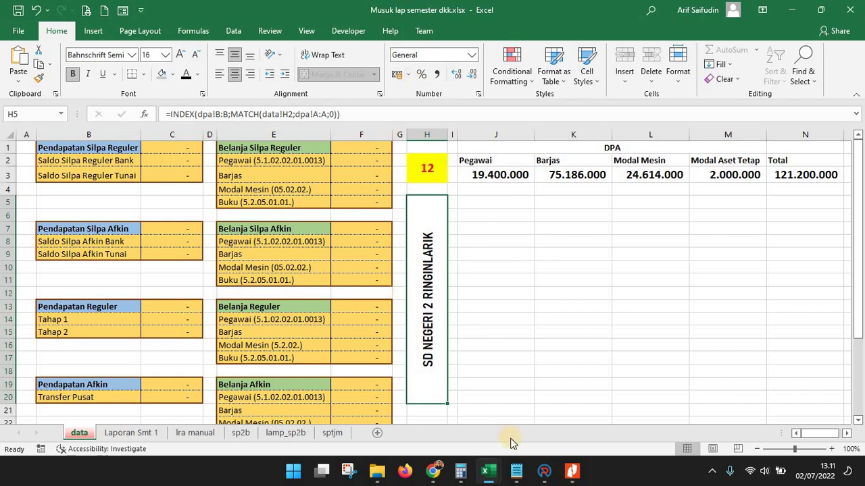
Glance at the Laporan BOS smt 1 2022 workbook, then return to the Musuk workbook
mouse_move(497, 465)
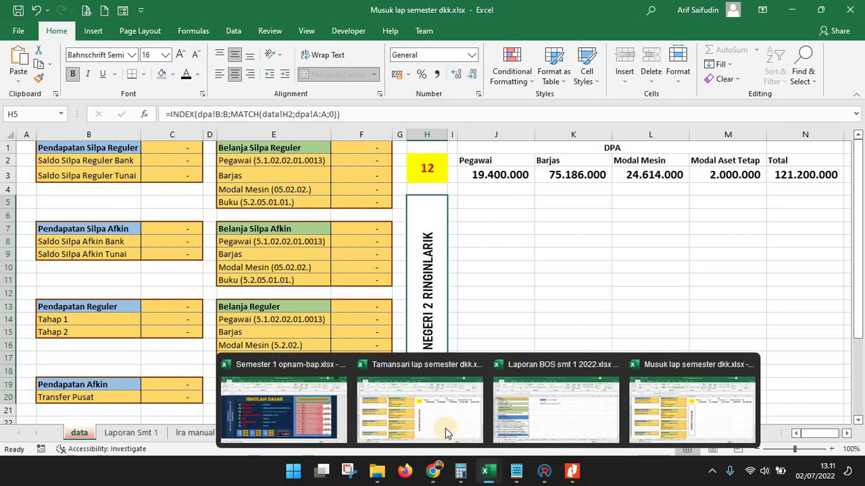
left_click(521, 397)
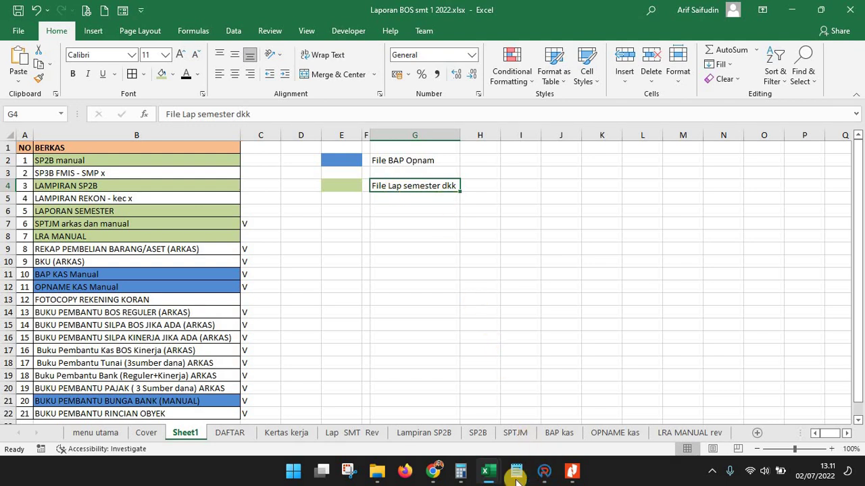
mouse_move(485, 471)
key("alt+Tab")
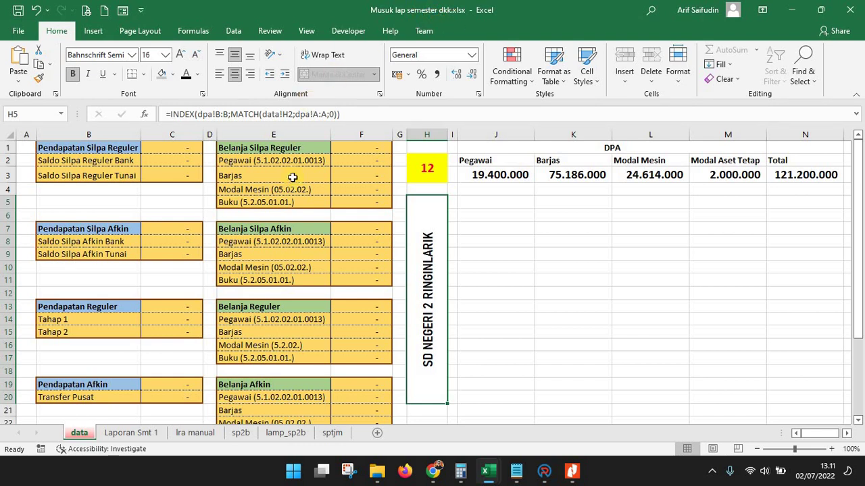
left_click(431, 170)
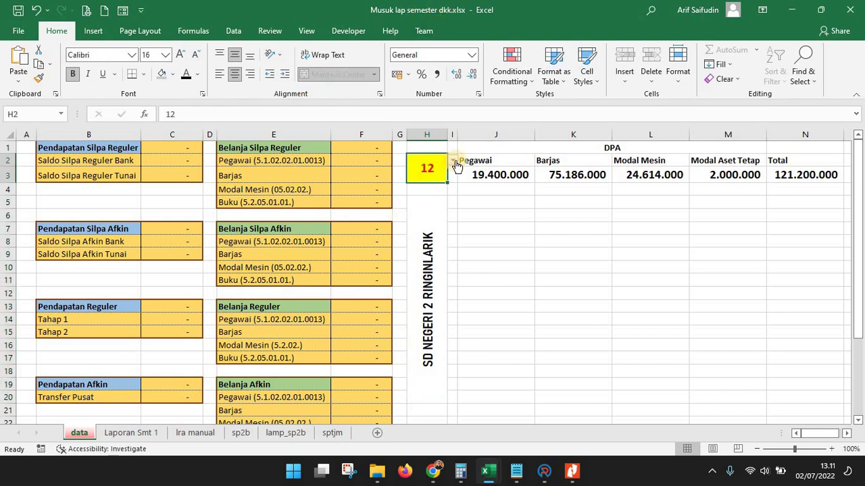
left_click(454, 163)
left_click_drag(452, 209, 450, 177)
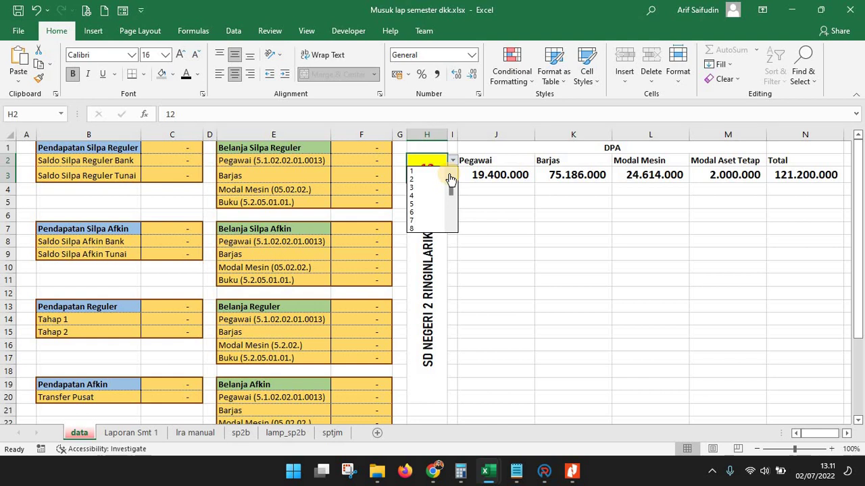
left_click_drag(452, 192, 433, 236)
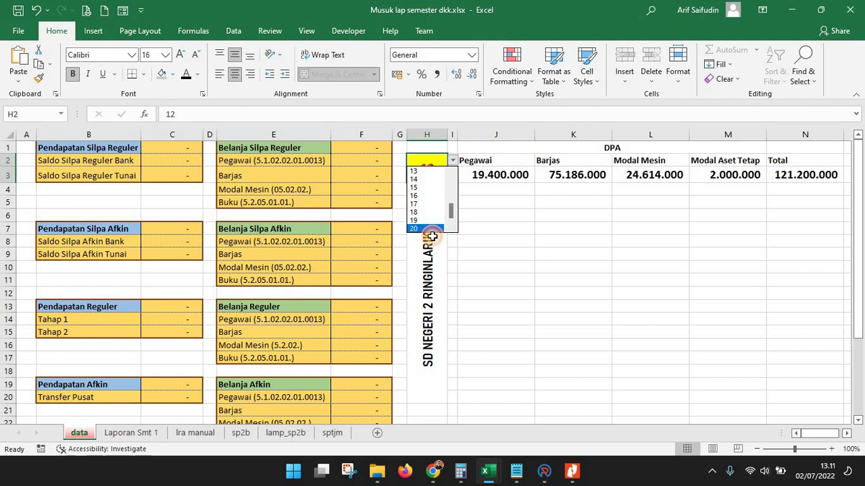
left_click(430, 230)
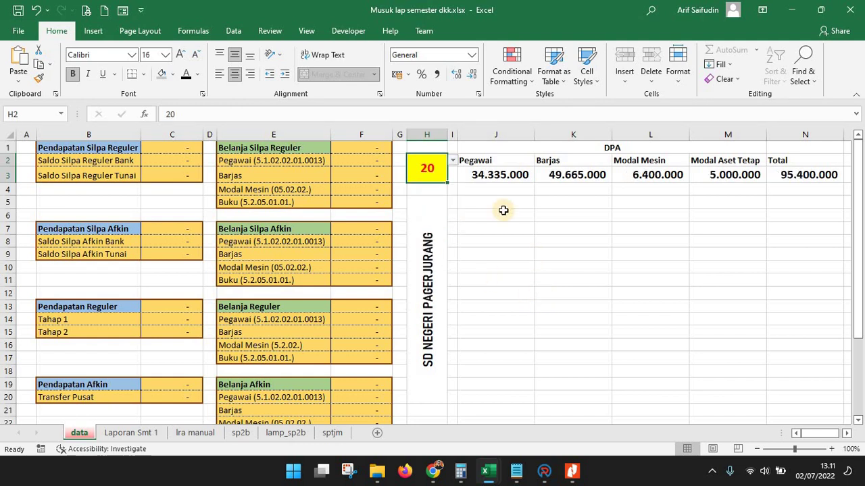
left_click(506, 176)
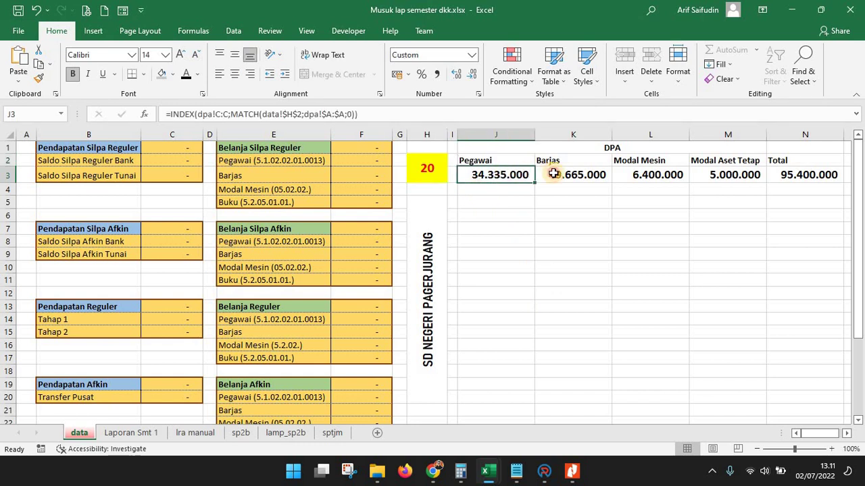
left_click(567, 174)
left_click(655, 177)
left_click(743, 180)
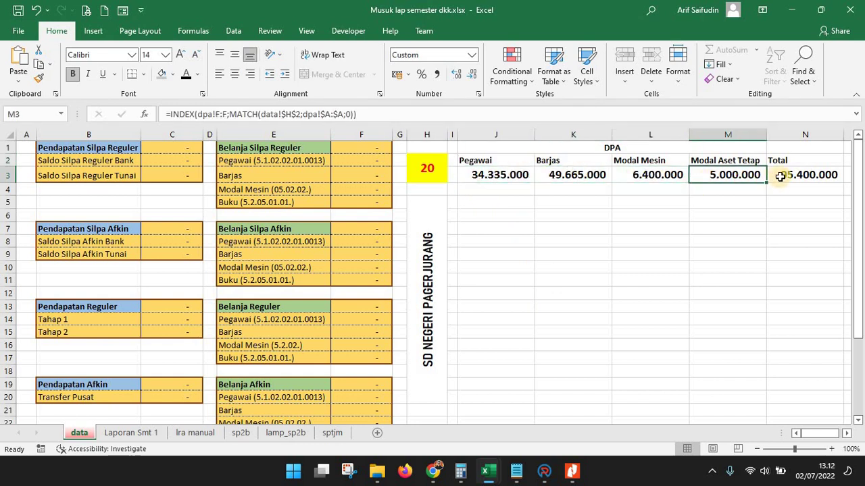
left_click(780, 176)
left_click_drag(487, 175, 740, 173)
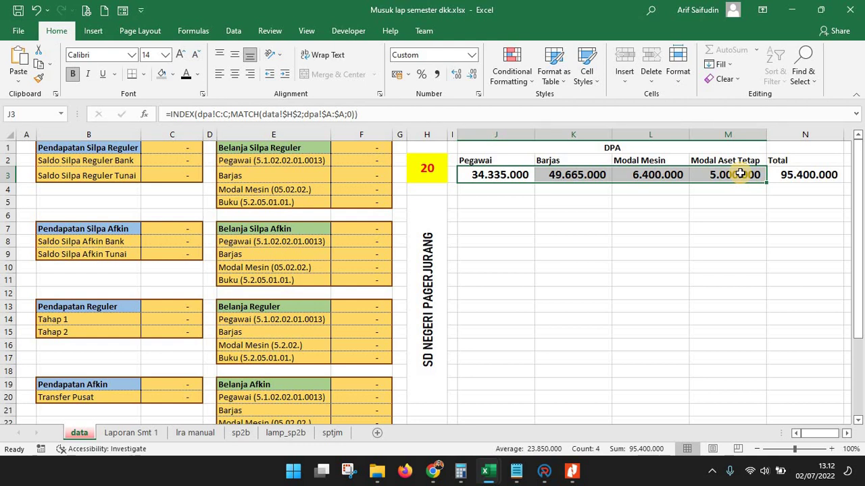
left_click(514, 176)
double_click(516, 180)
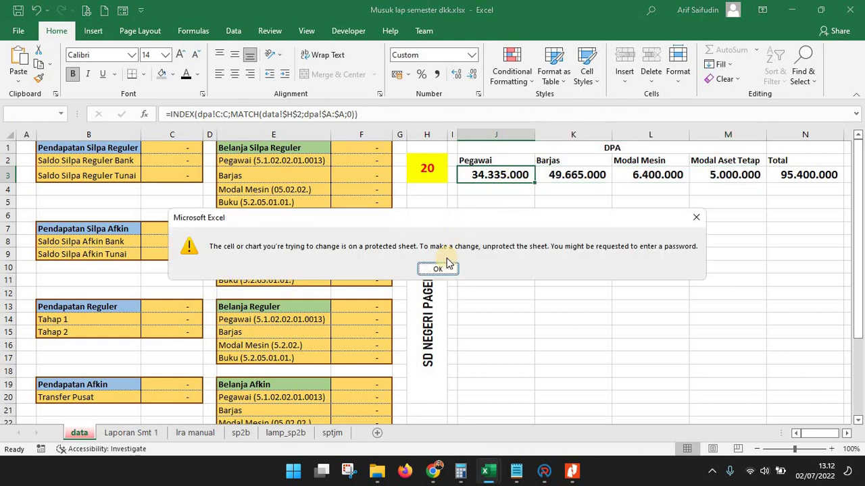
key("Return")
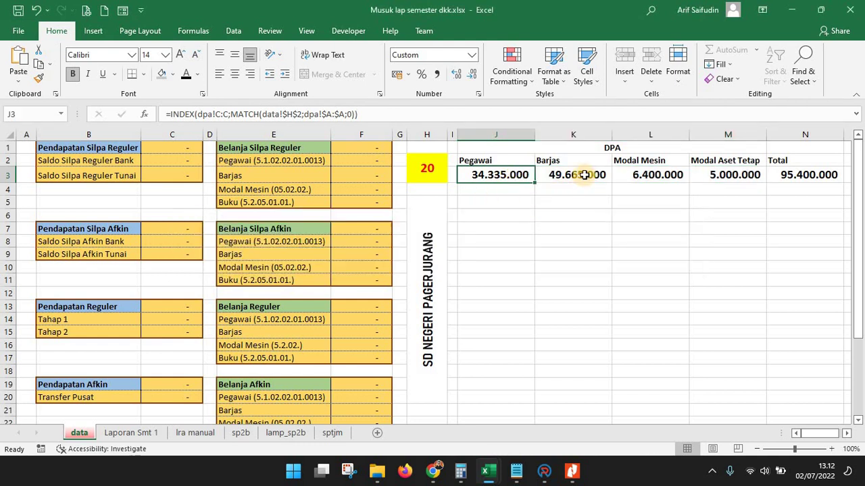
double_click(585, 181)
key("Return")
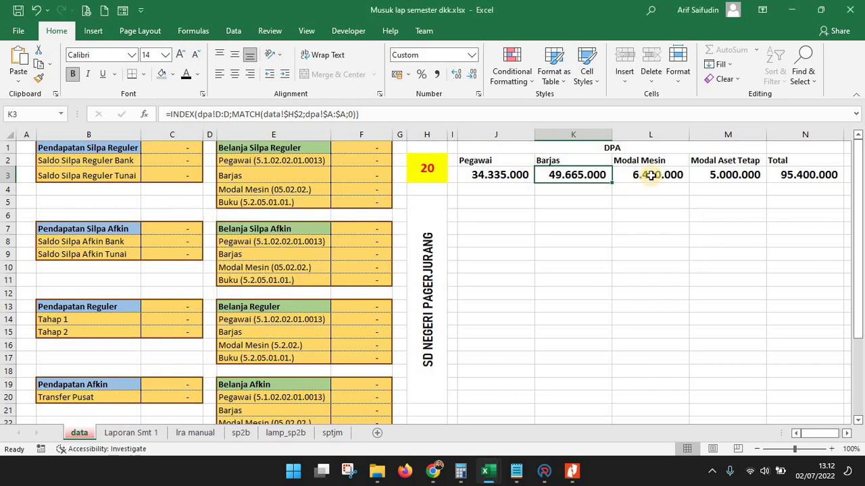
double_click(650, 184)
key("Return")
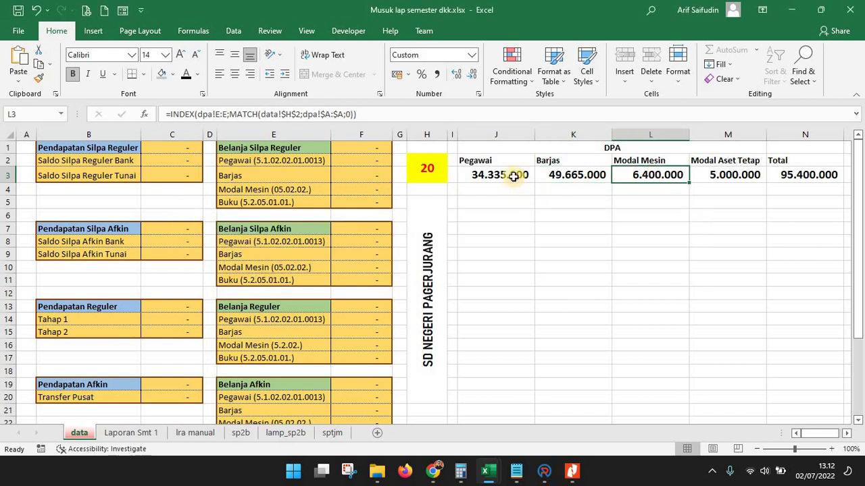
left_click(513, 177)
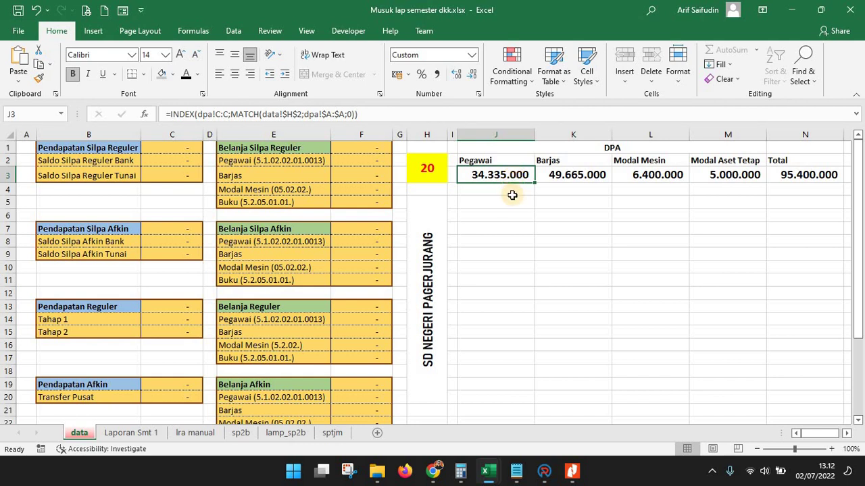
left_click(473, 162)
left_click(560, 163)
key("Right")
key("Right")
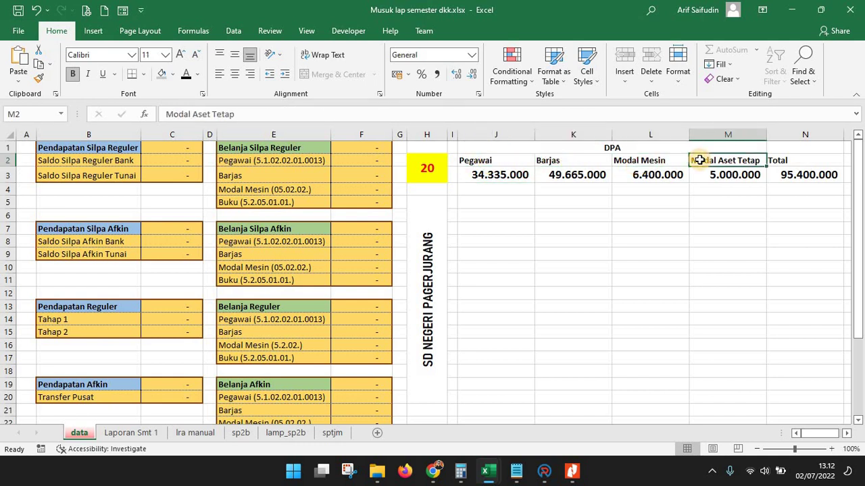
left_click(152, 162)
left_click(86, 150)
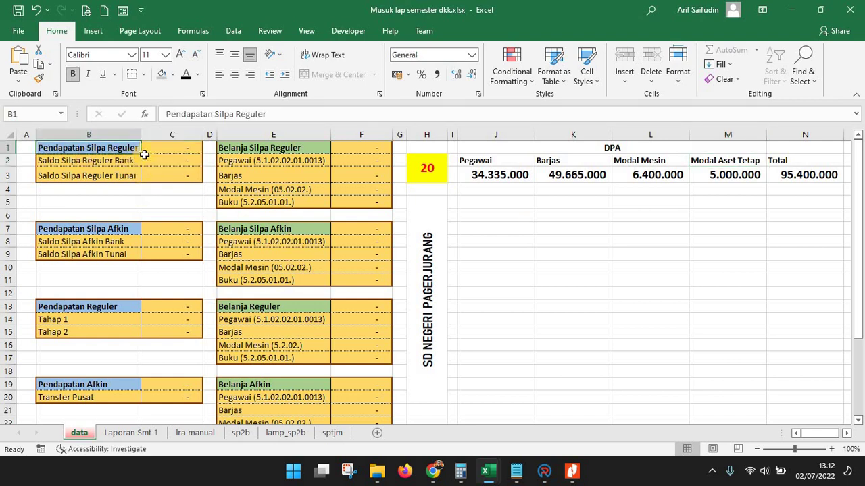
left_click(177, 151)
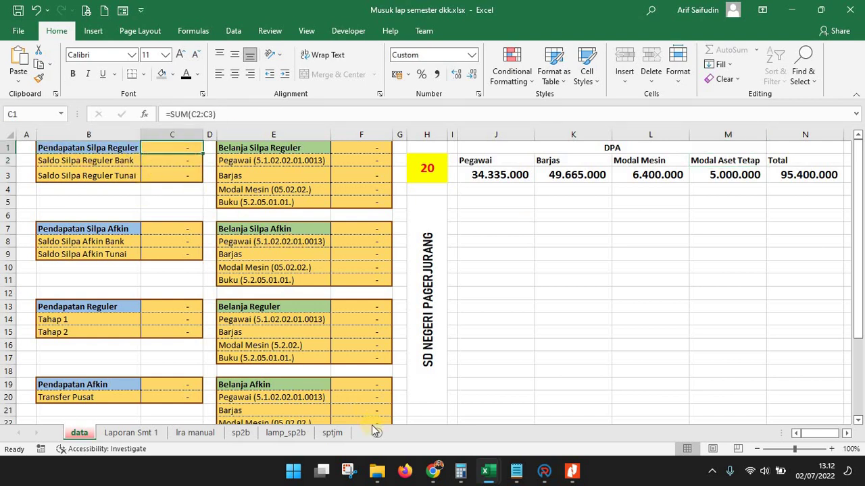
mouse_move(376, 471)
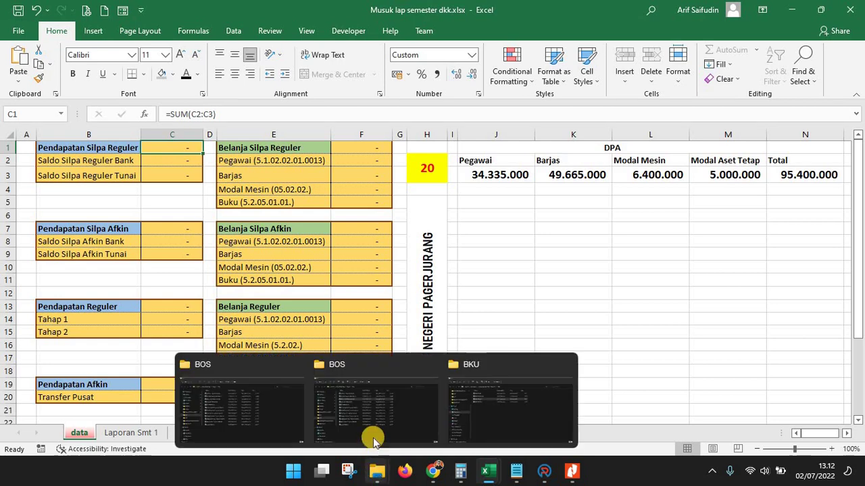
From the BKU window, open BANTU SILPA REG JAN.pdf in BUKU BANTU BOS SILPA REGULER
left_click(489, 395)
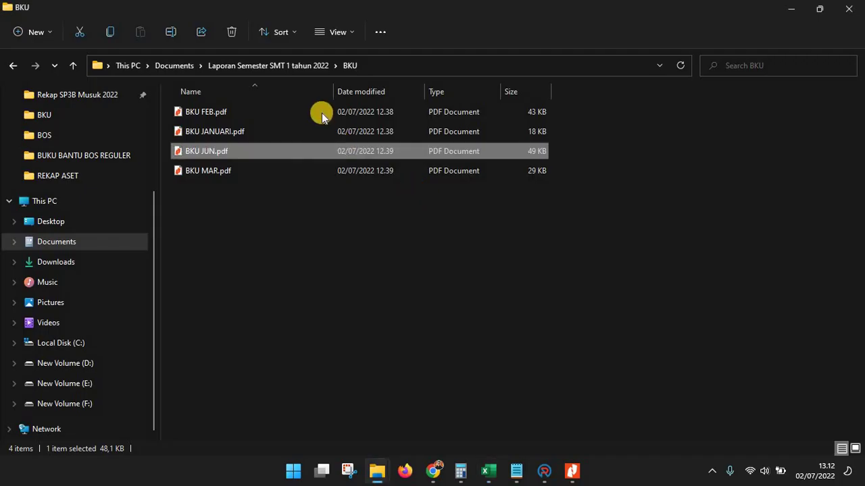
left_click(306, 67)
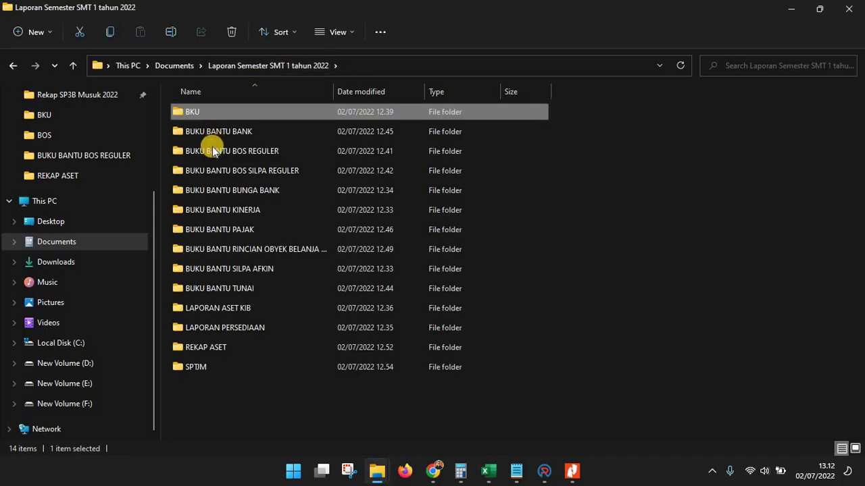
double_click(211, 172)
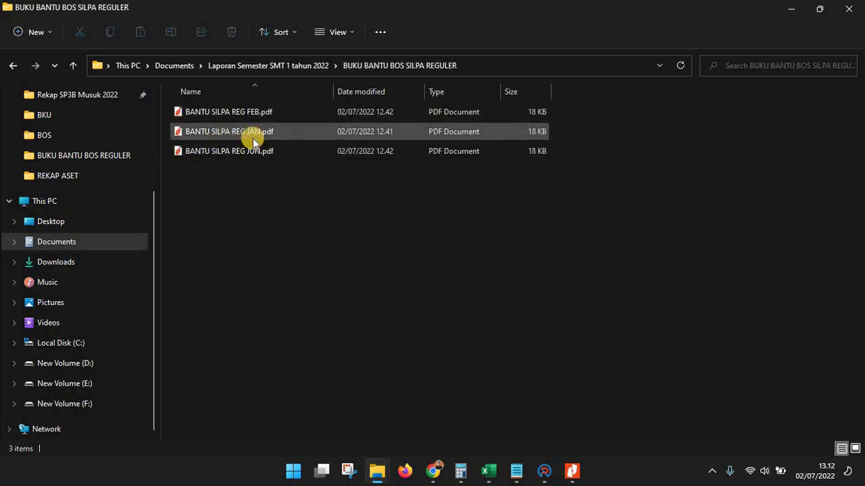
double_click(256, 134)
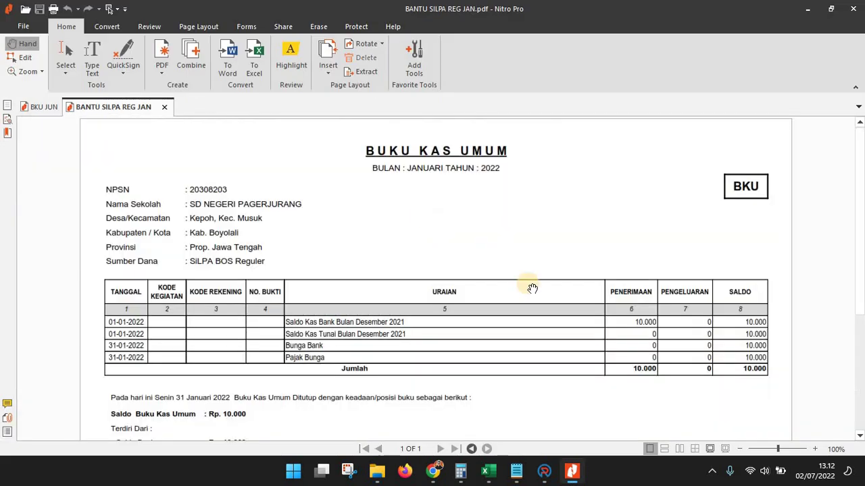
Scroll to the BKU table showing Saldo Bank Rp. 10.000 and Kas Tunai Rp. 0
scroll(574, 255, "down", 3)
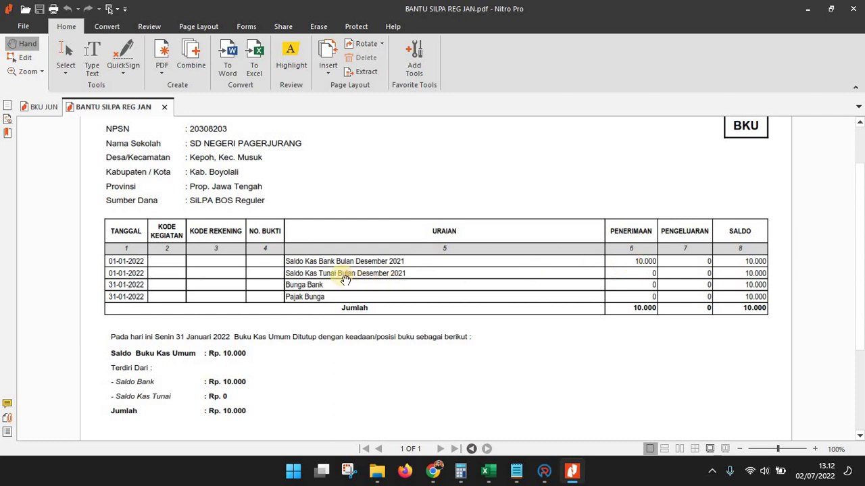
left_click(649, 282)
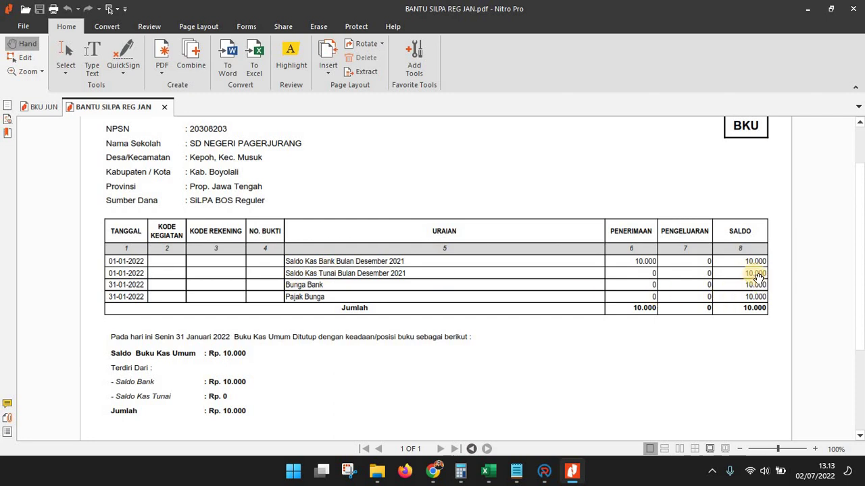
In the Musuk workbook, try editing the protected SiLPA Reguler total and dismiss the warning
mouse_move(497, 470)
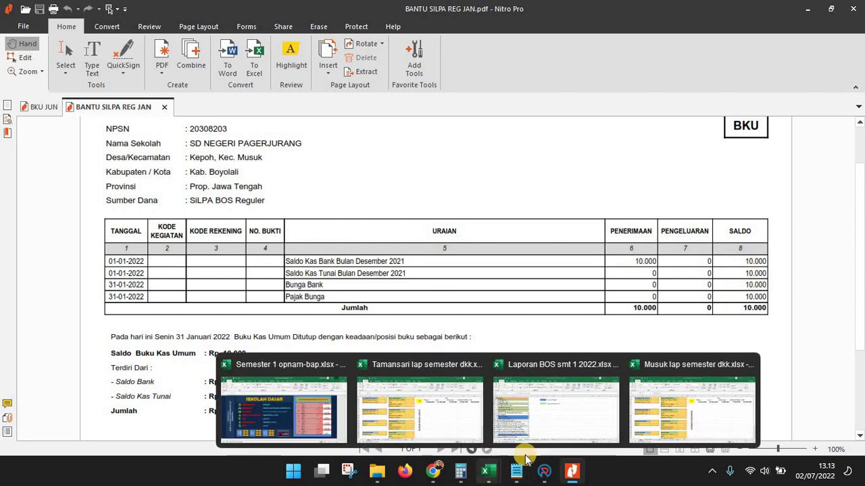
left_click(671, 410)
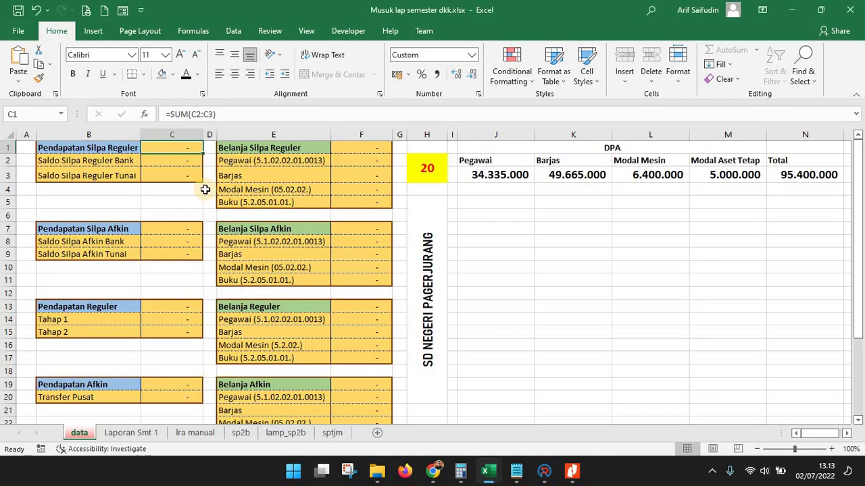
left_click(83, 146)
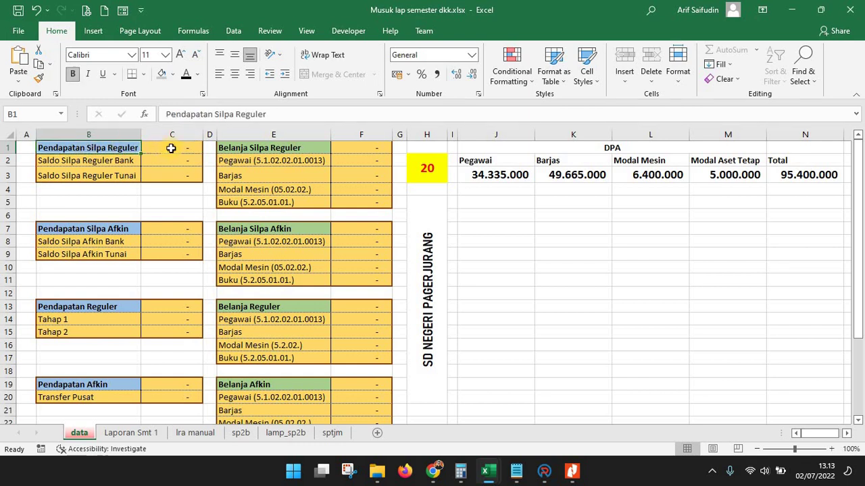
left_click(170, 148)
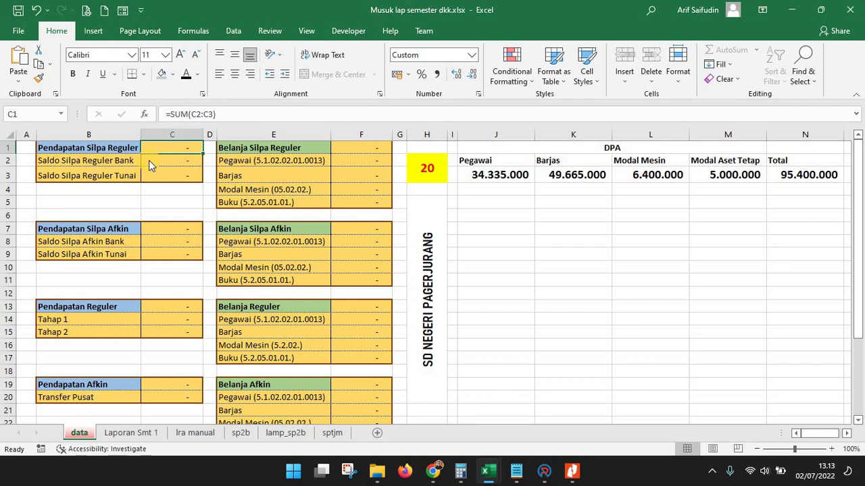
key("Delete")
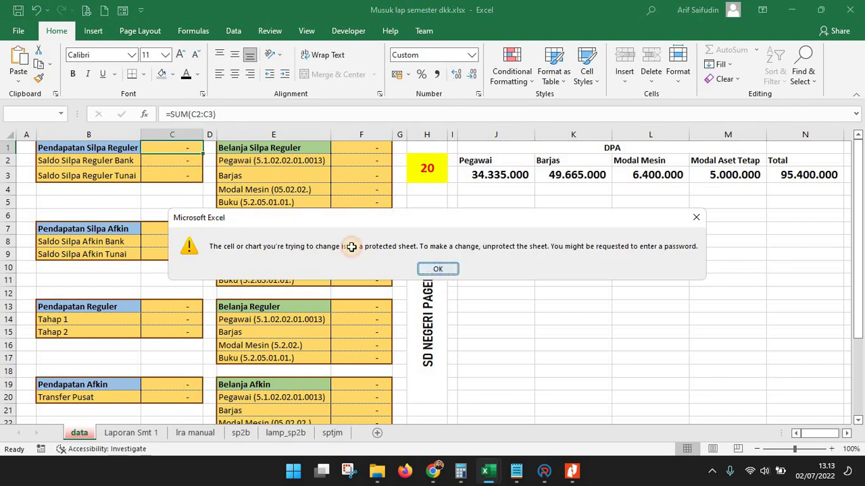
left_click(438, 270)
Enter 10.000 as the SiLPA Reguler bank balance and 0 as the cash balance
left_click(181, 163)
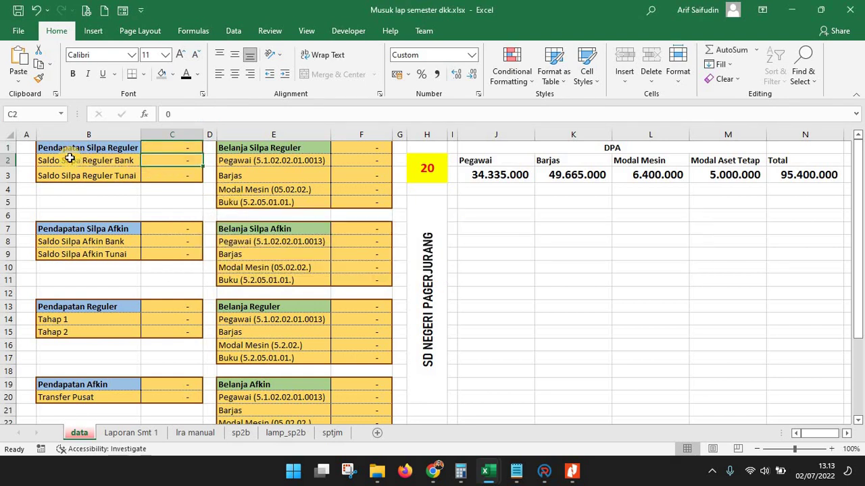
left_click(572, 470)
key("alt+Tab")
type("1")
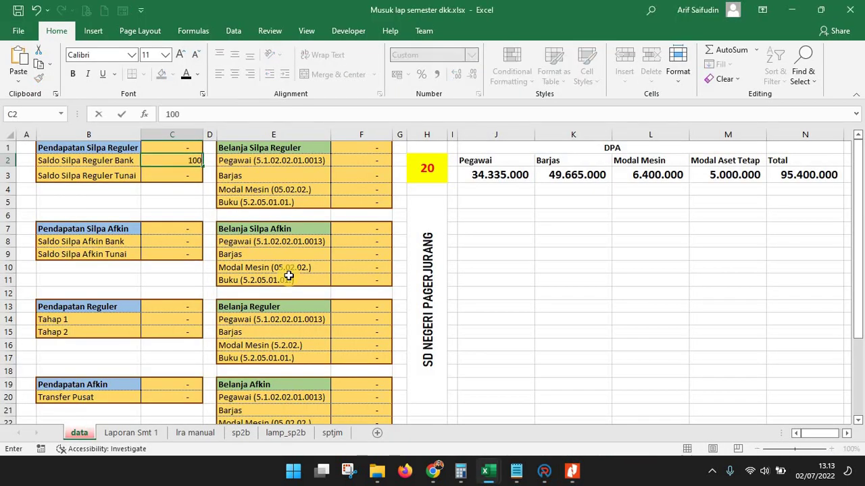
type("0.000")
key("Return")
left_click(572, 471)
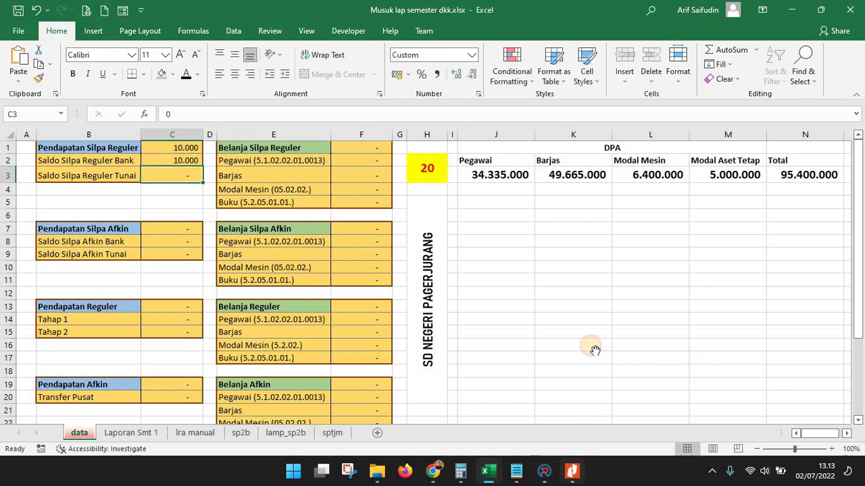
left_click(572, 471)
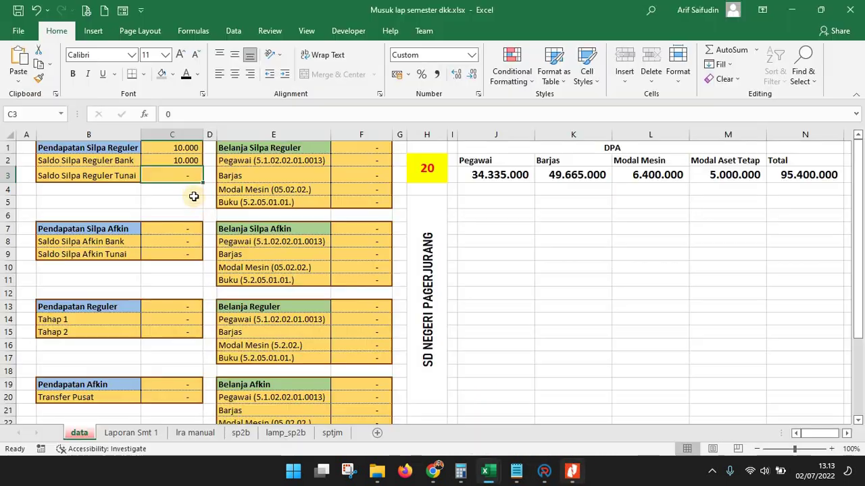
type("0")
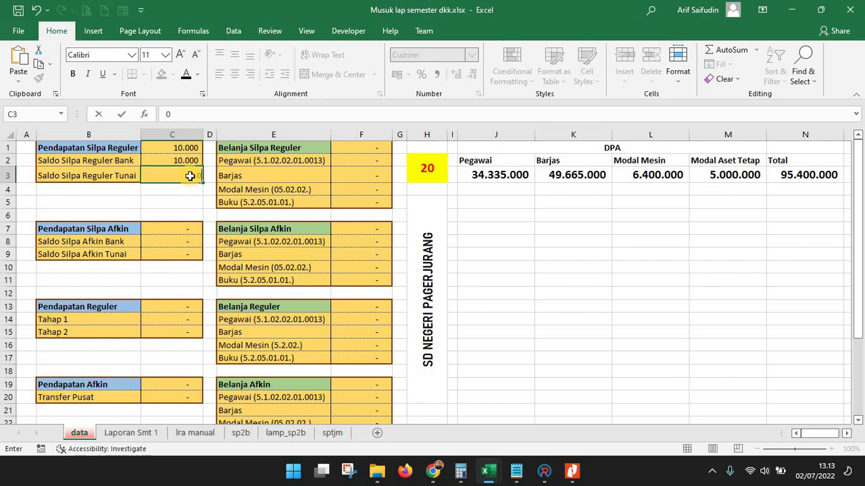
key("Return")
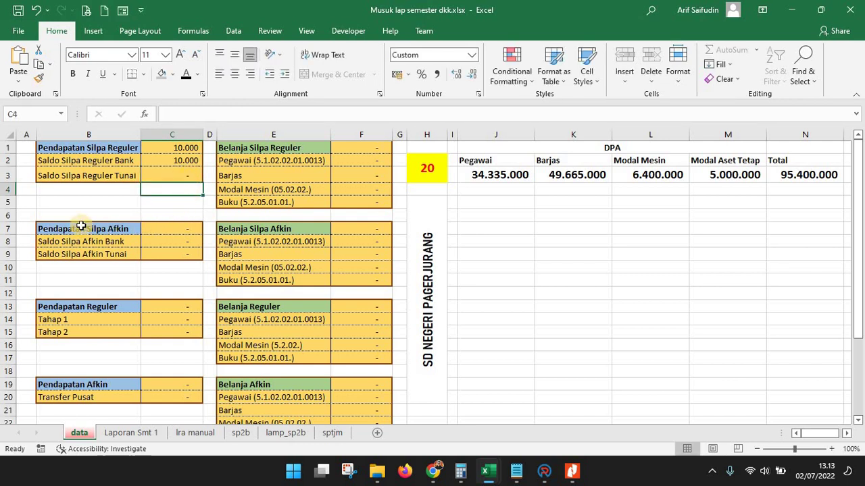
left_click(131, 228)
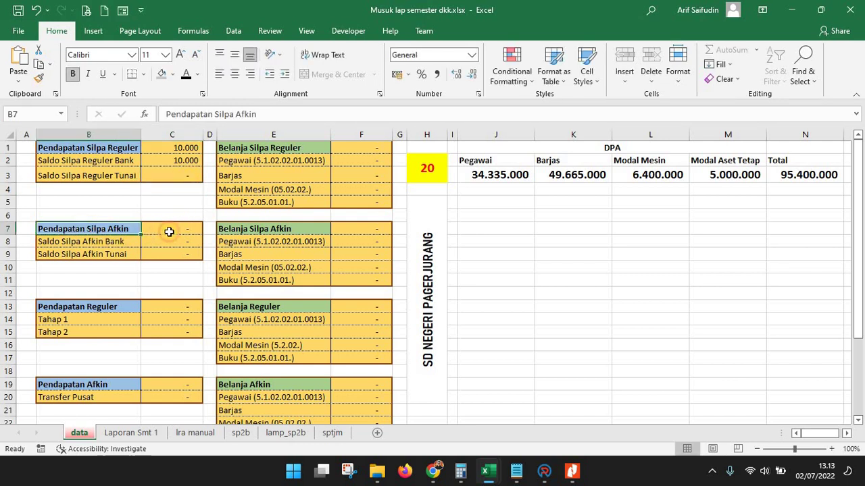
left_click(169, 232)
In ARKAS, open BKU SiLPA and its cash-book print options, keeping Buku Kas Umum as report type
left_click(544, 471)
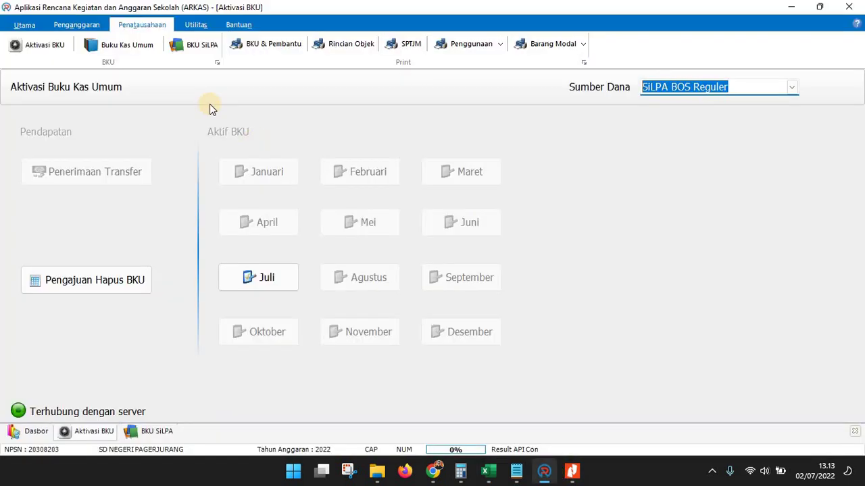
left_click(204, 48)
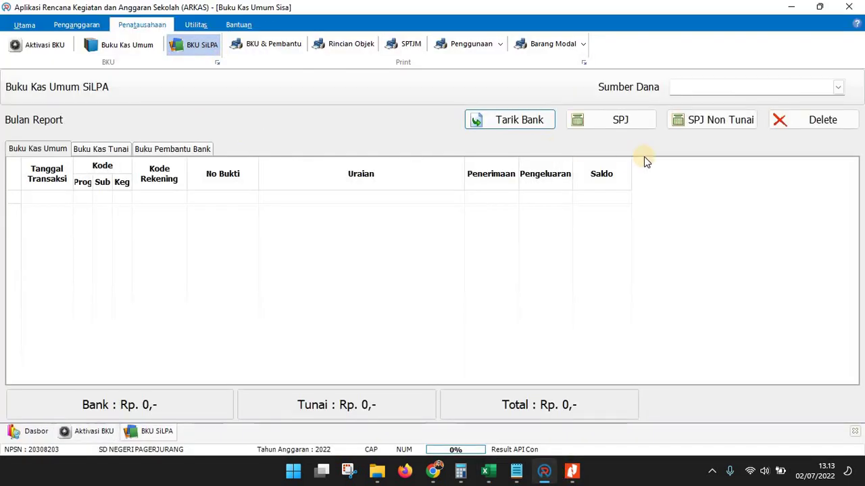
left_click(733, 91)
left_click(270, 54)
left_click(466, 152)
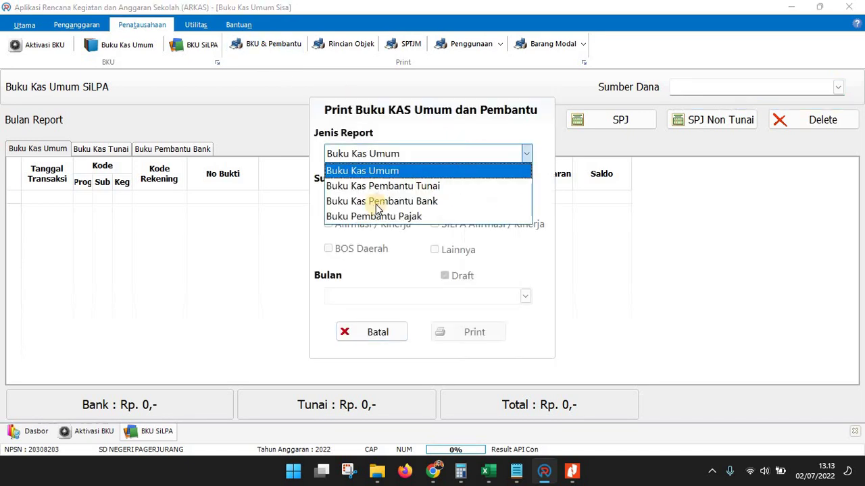
key("Escape")
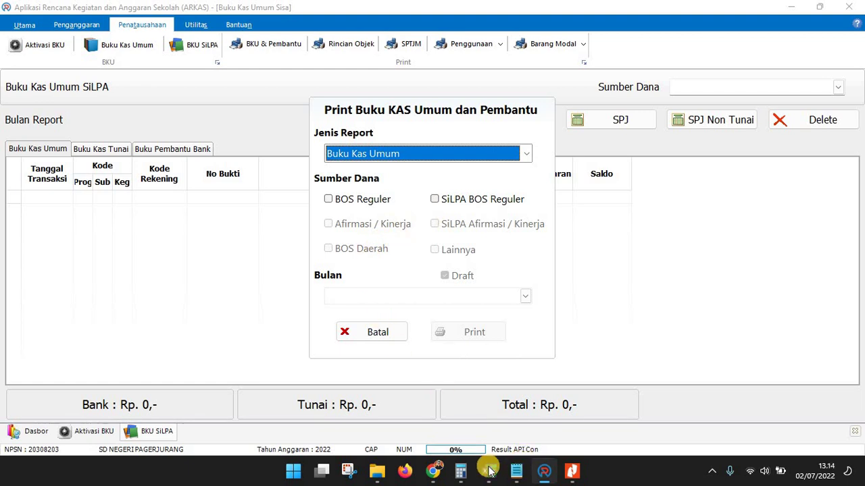
mouse_move(488, 471)
left_click(682, 399)
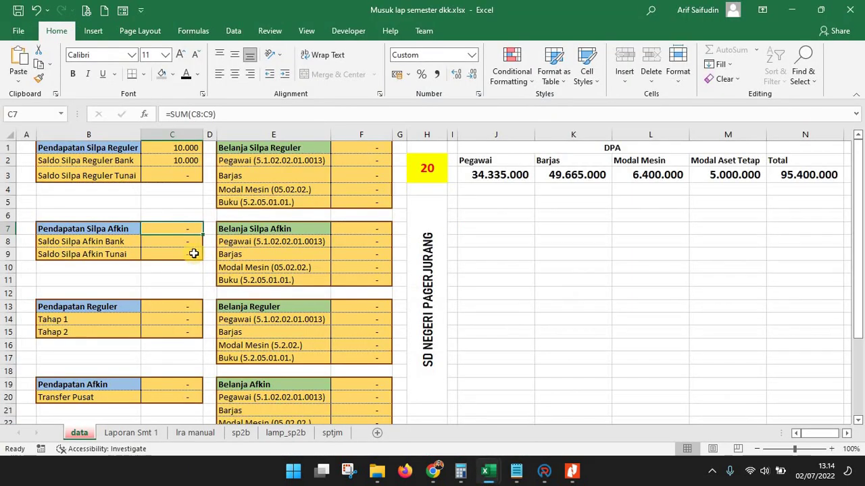
left_click(182, 237)
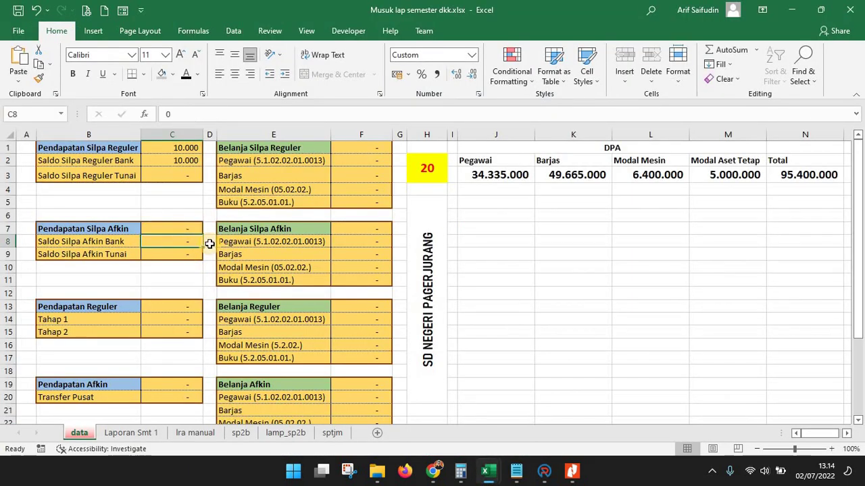
key("Down")
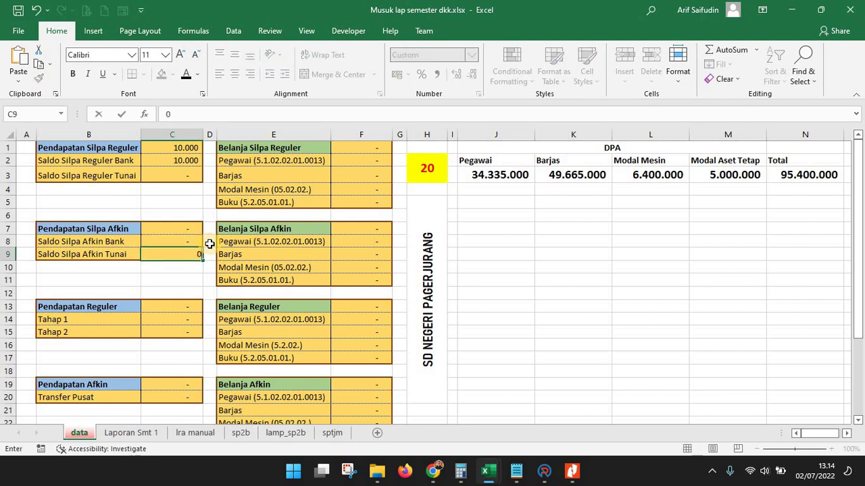
key("Down")
key("Down")
key("Down")
key("Down")
key("Left")
key("Right")
key("Down")
key("Left")
left_click(188, 320)
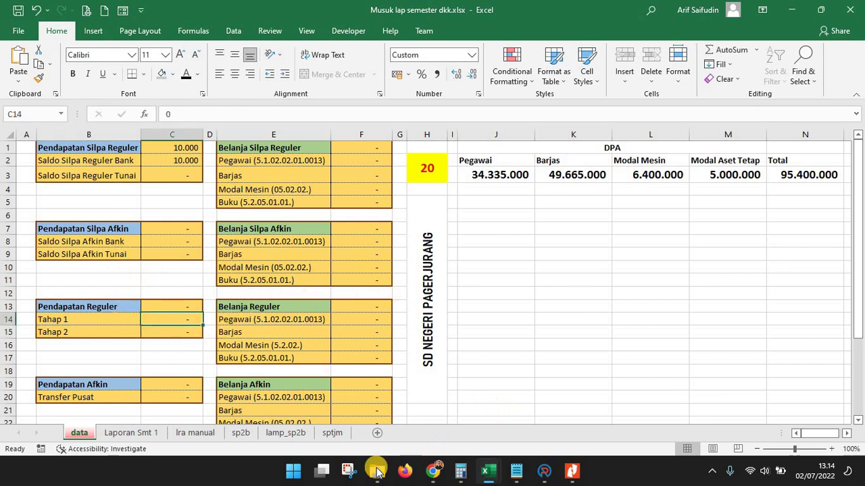
Open SPTJM REGULER SMT 1.pdf from the SPTJM folder to read Tahap I and Tahap II receipts
mouse_move(377, 470)
left_click(499, 418)
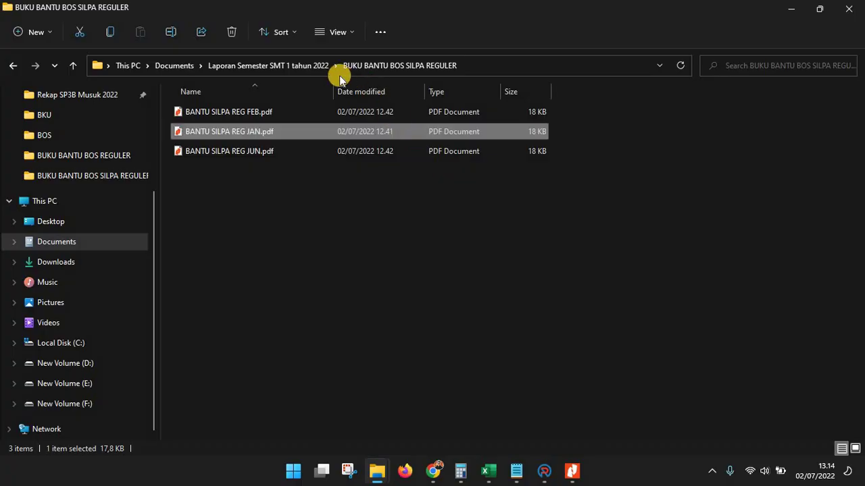
left_click(307, 71)
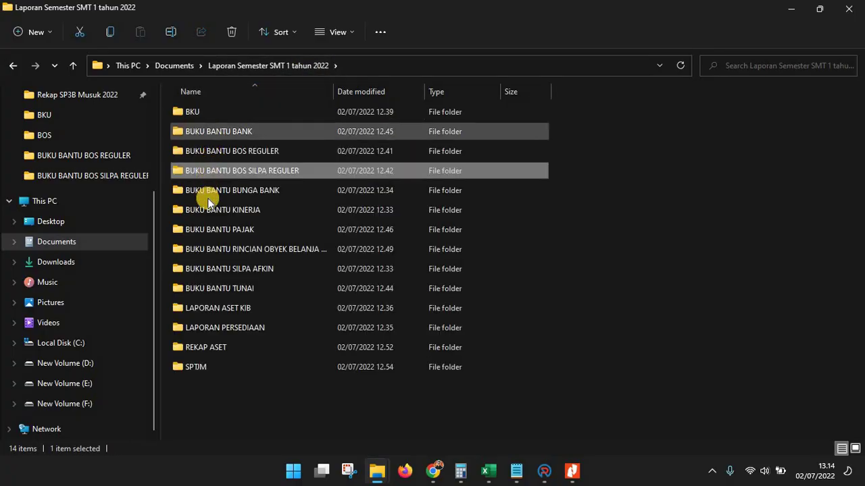
left_click(210, 366)
double_click(211, 367)
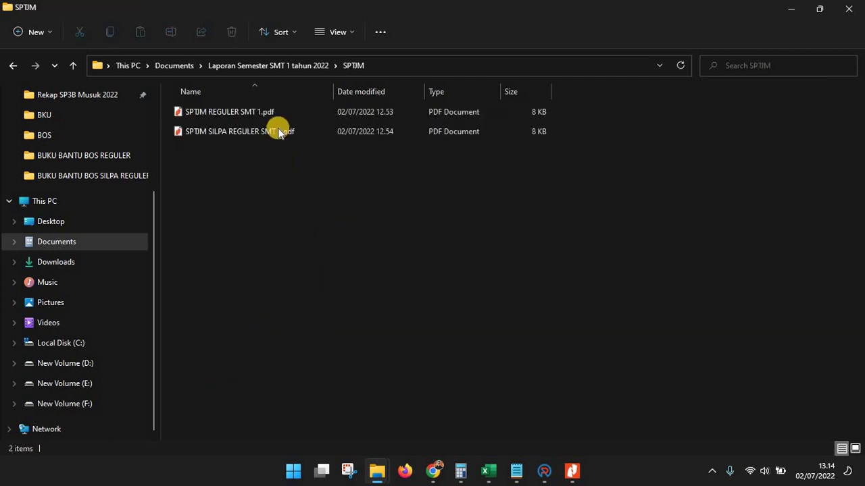
left_click(264, 116)
double_click(264, 117)
scroll(396, 226, "down", 4)
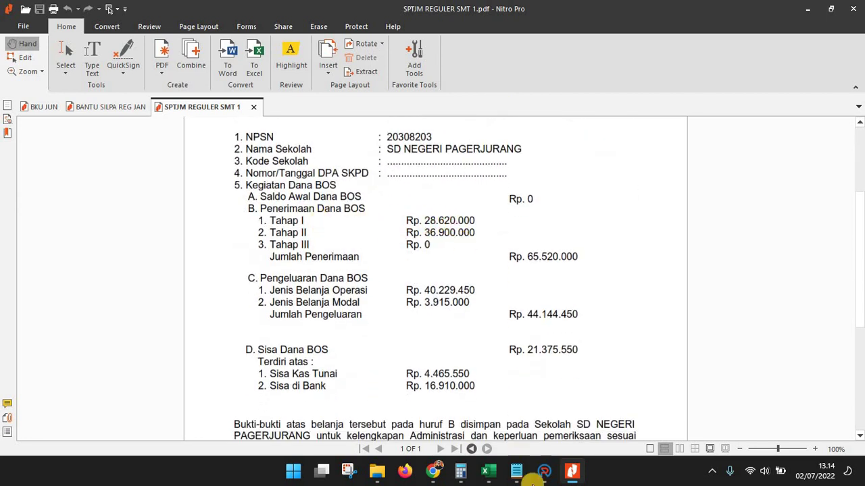
mouse_move(491, 470)
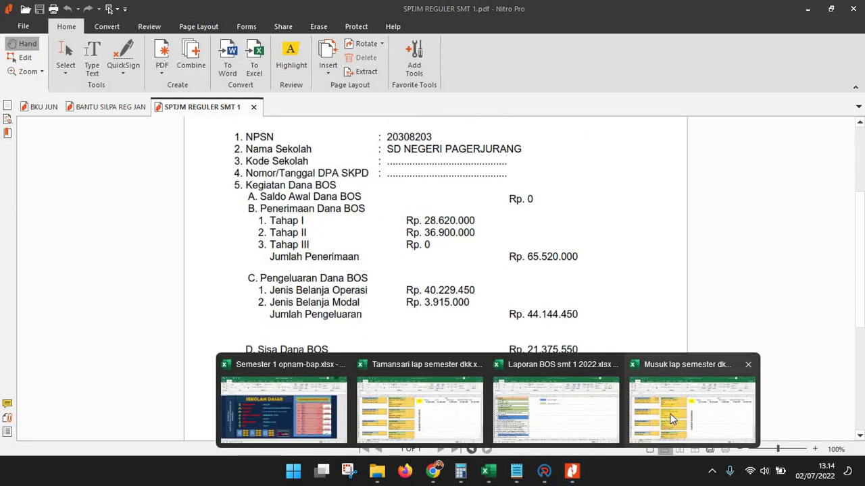
left_click(672, 418)
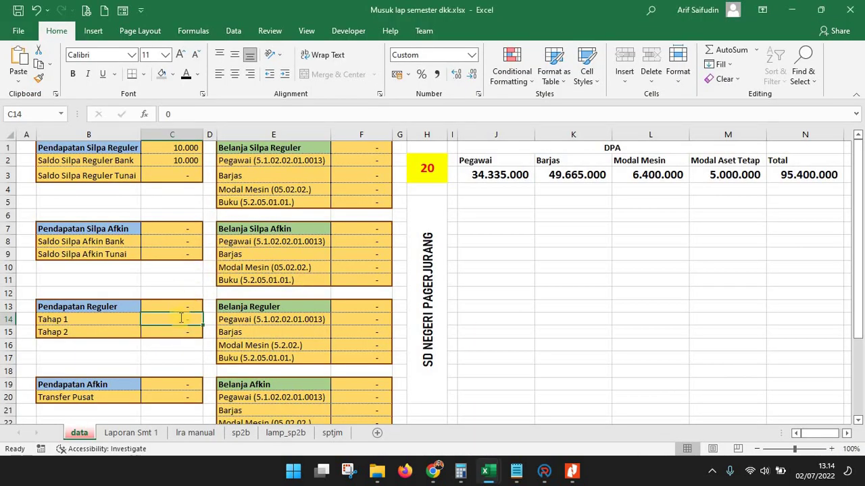
Enter 28.620.000 as the Tahap 1 amount and recheck the SPTJM report
type("2862000")
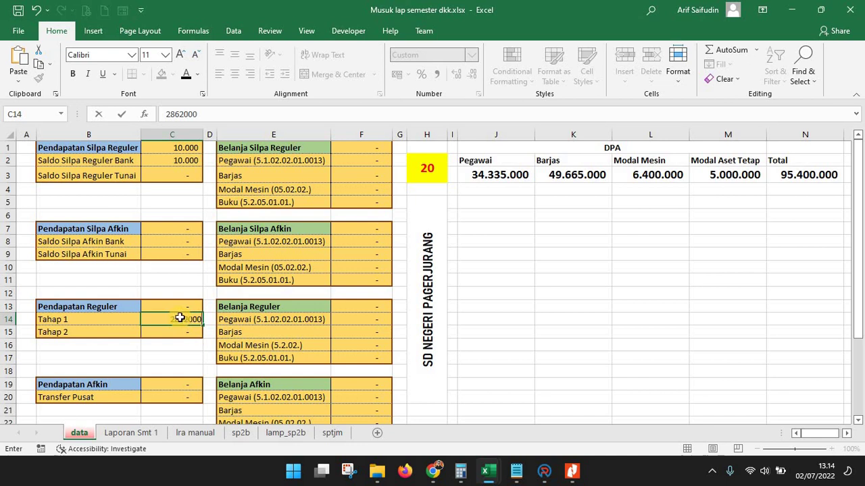
key("Return")
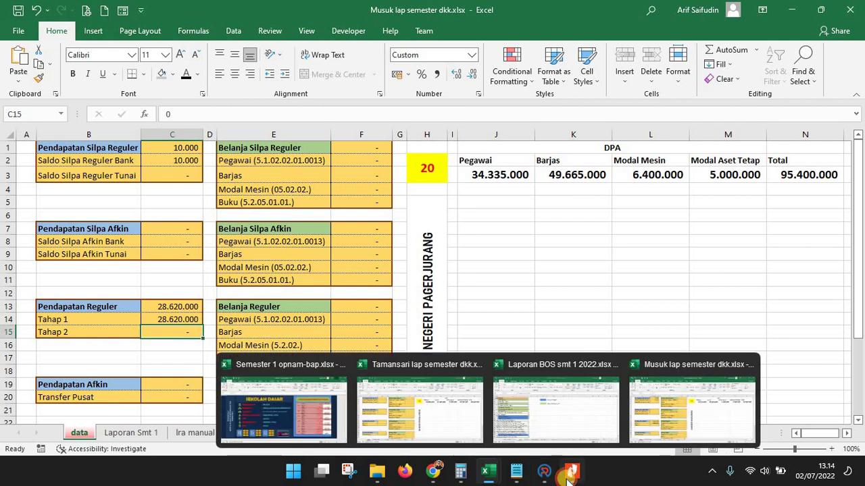
left_click(568, 478)
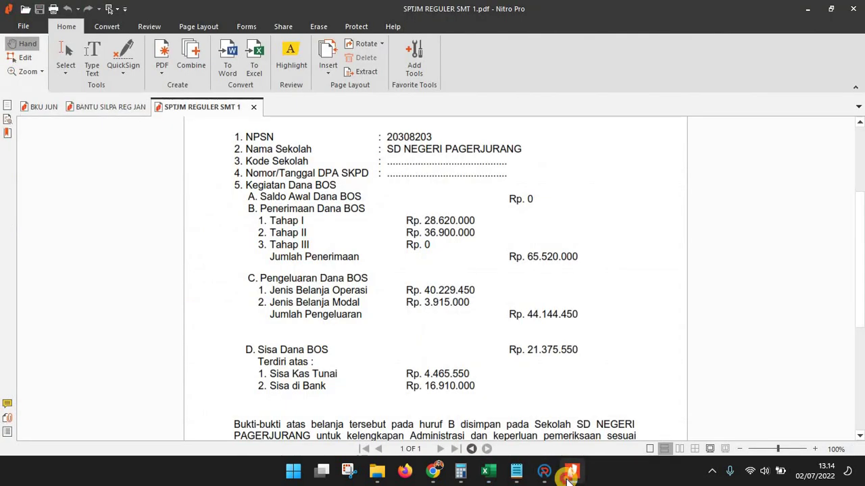
left_click(568, 478)
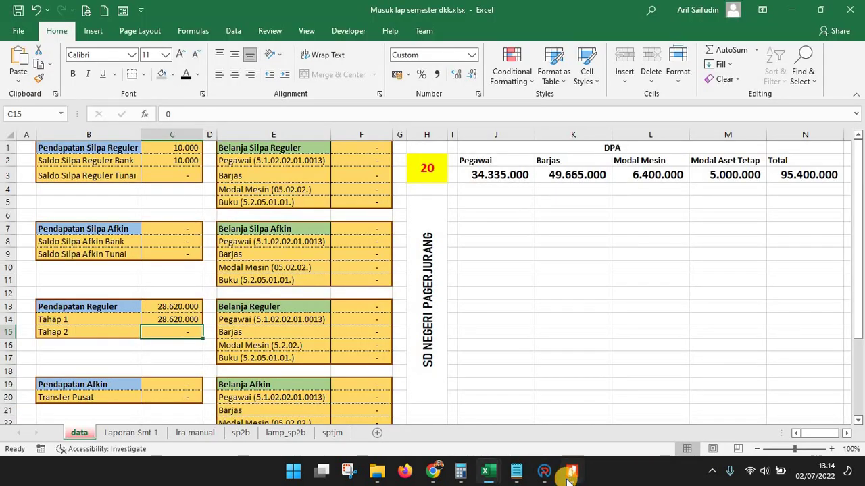
Enter 36.900.000 as the Tahap 2 amount after checking the SPTJM report
left_click(568, 477)
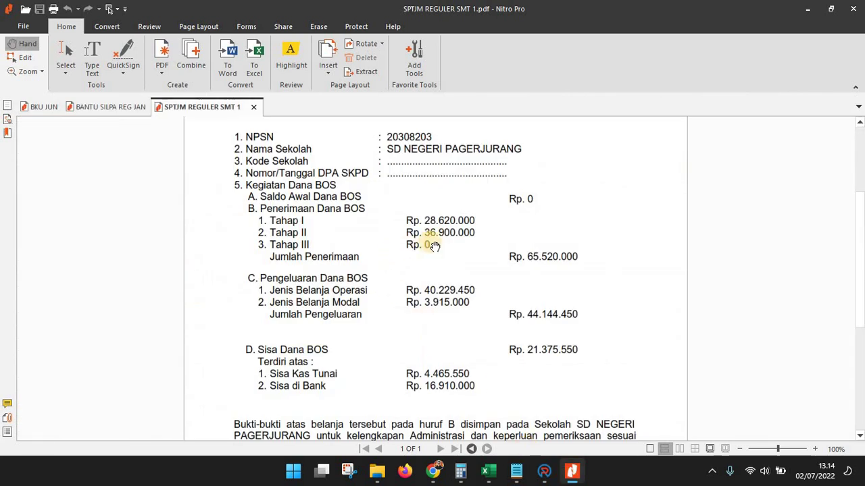
left_click(488, 471)
key("alt+Tab")
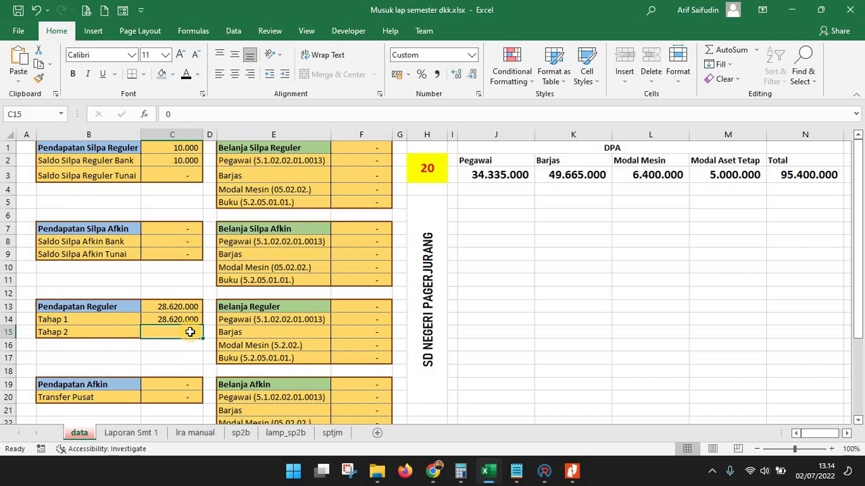
type("36900000")
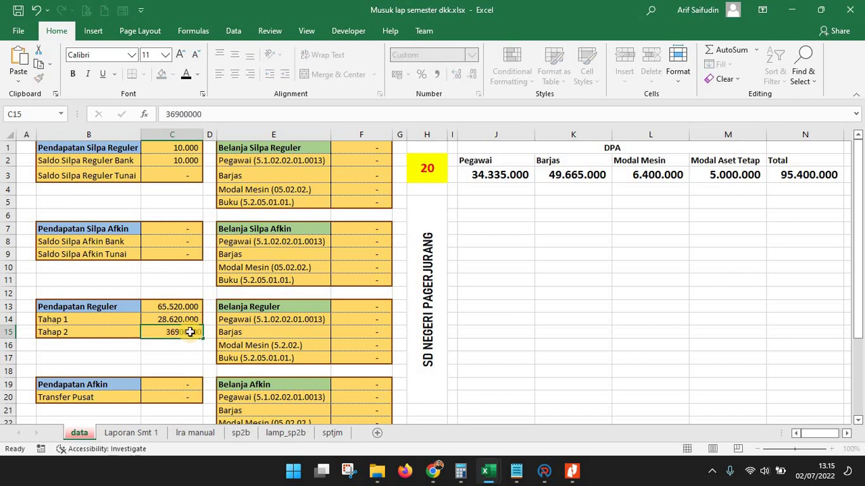
key("Return")
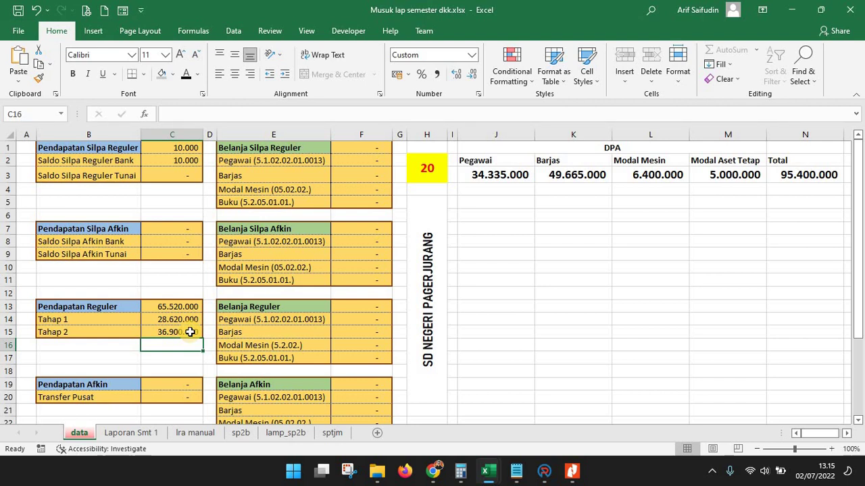
scroll(190, 331, "down", 1)
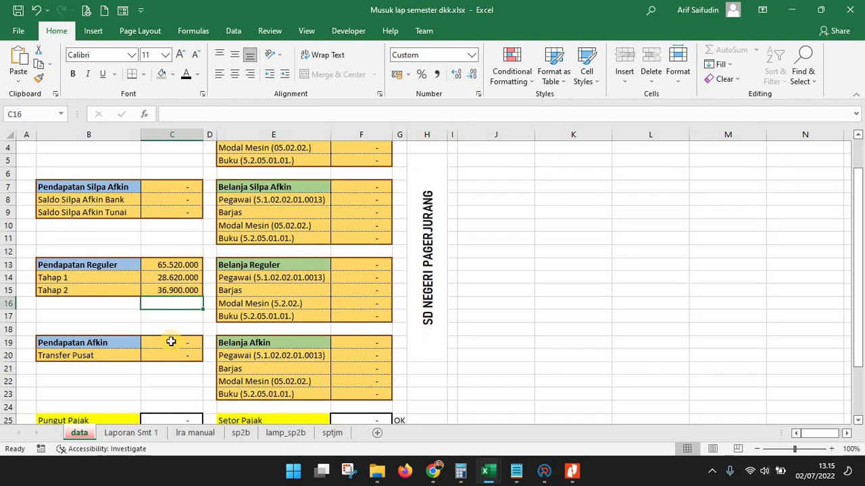
Enter 0 as the Pendapatan Afkin Transfer Pusat amount in C20
left_click(170, 343)
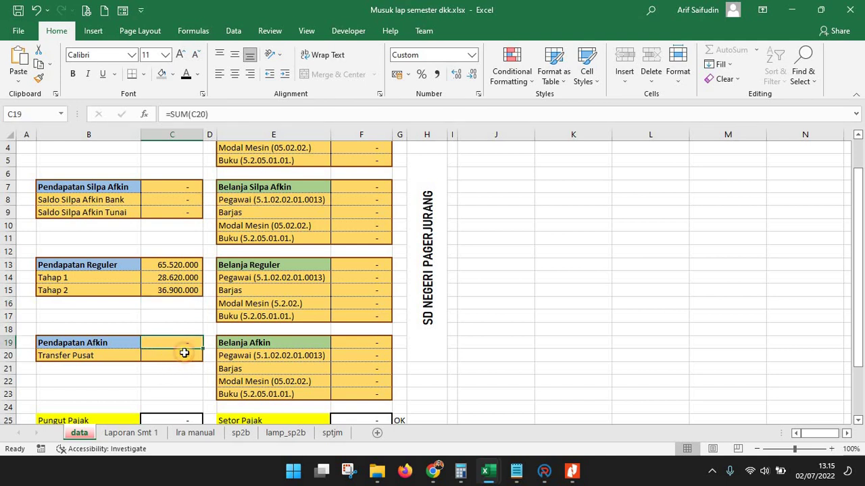
left_click(181, 355)
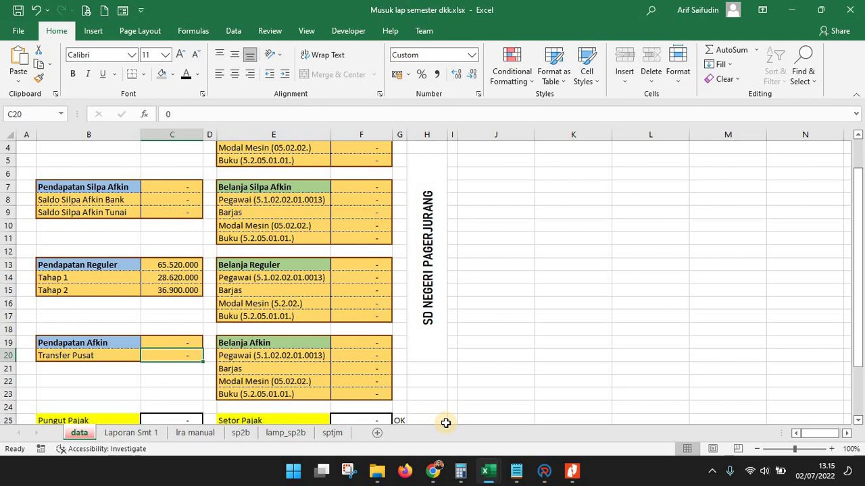
type("0")
key("Return")
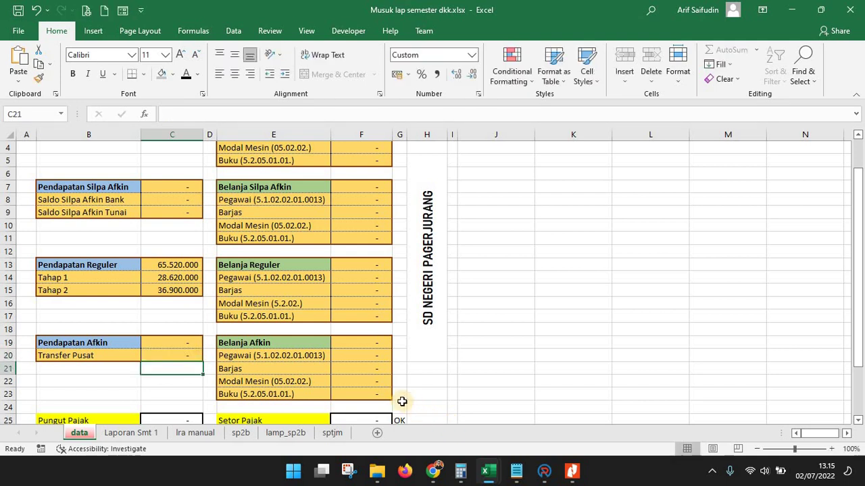
Select the Pungut Pajak cell C25 and bring up the SPTJM folder window
scroll(402, 402, "down", 4)
left_click(175, 266)
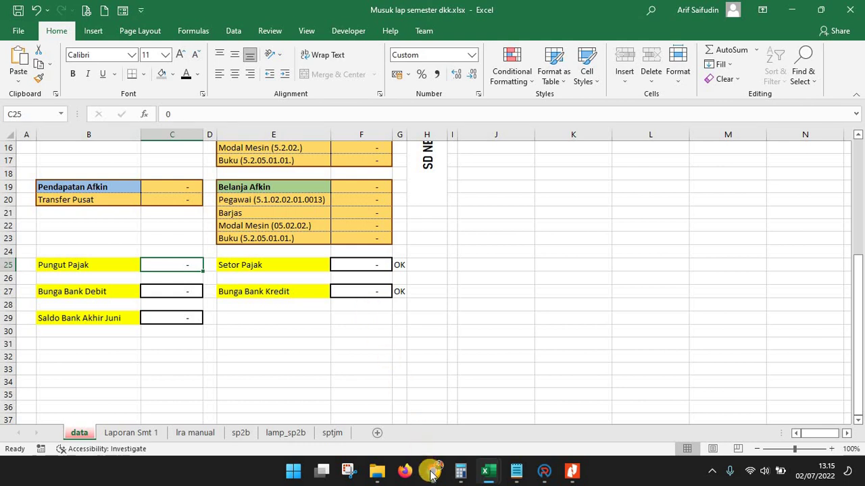
mouse_move(432, 472)
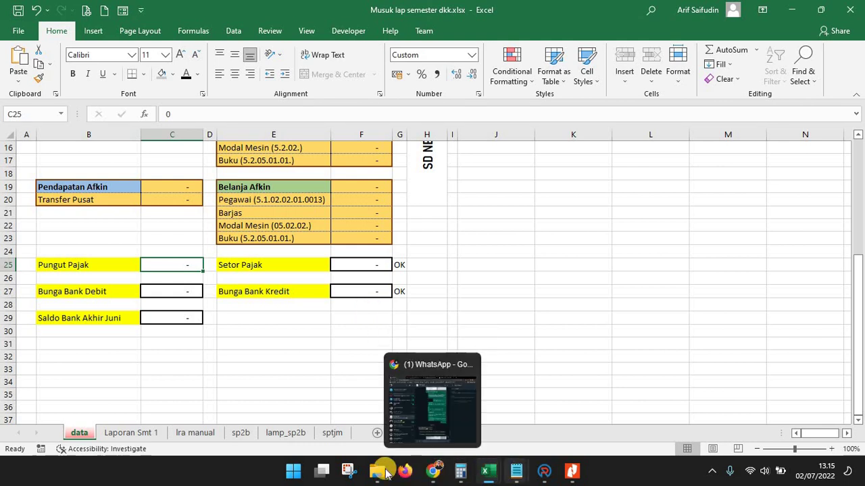
mouse_move(381, 471)
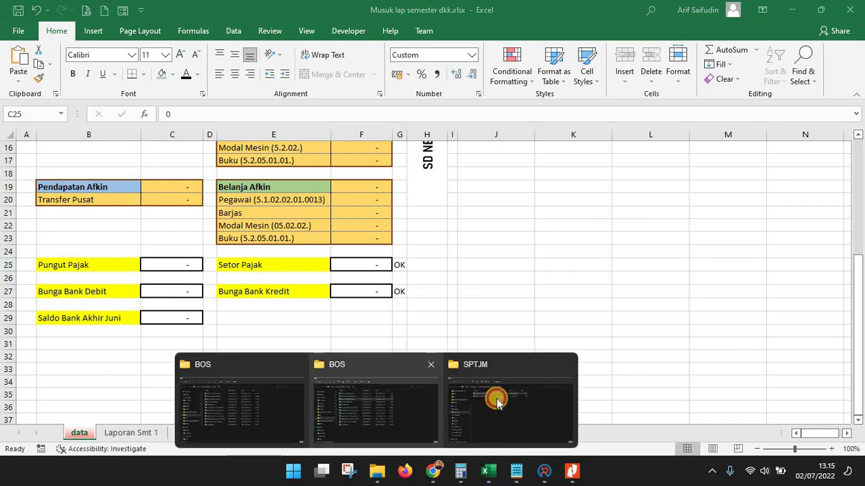
left_click(496, 398)
From Laporan Semester SMT 1 tahun 2022, open BUKU BANTU PAJAK and BANTU PAJAK JAN.pdf in Nitro Pro
left_click(265, 65)
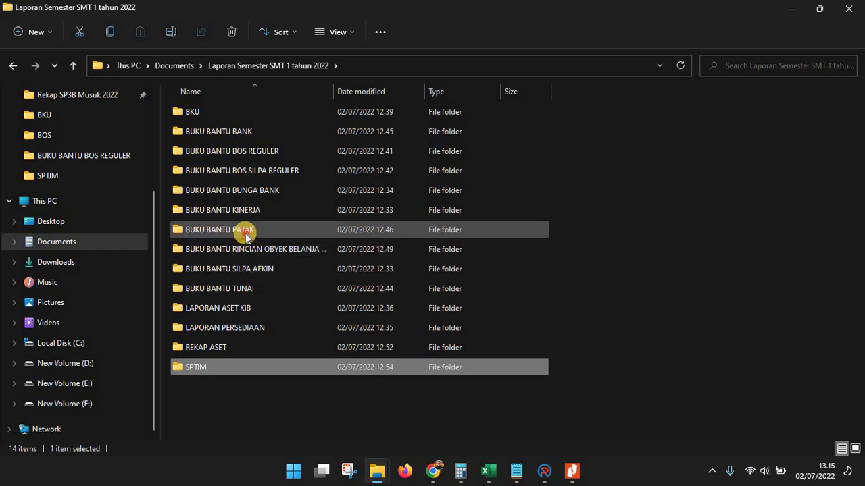
double_click(331, 231)
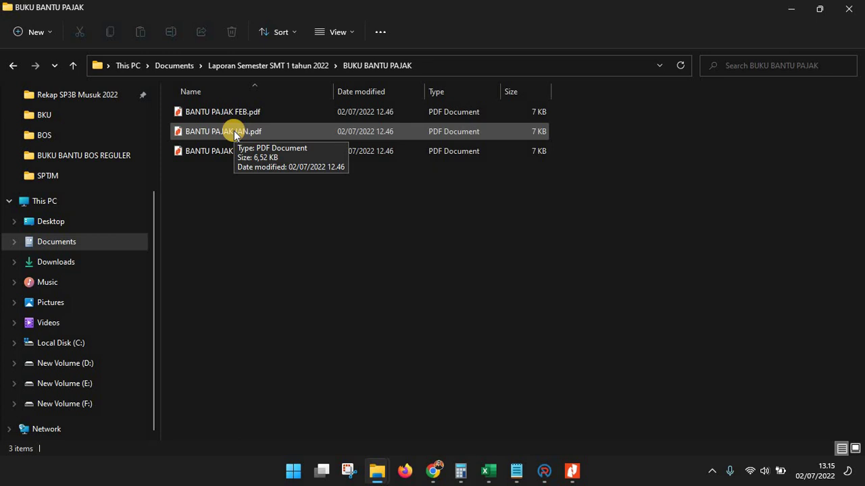
double_click(234, 132)
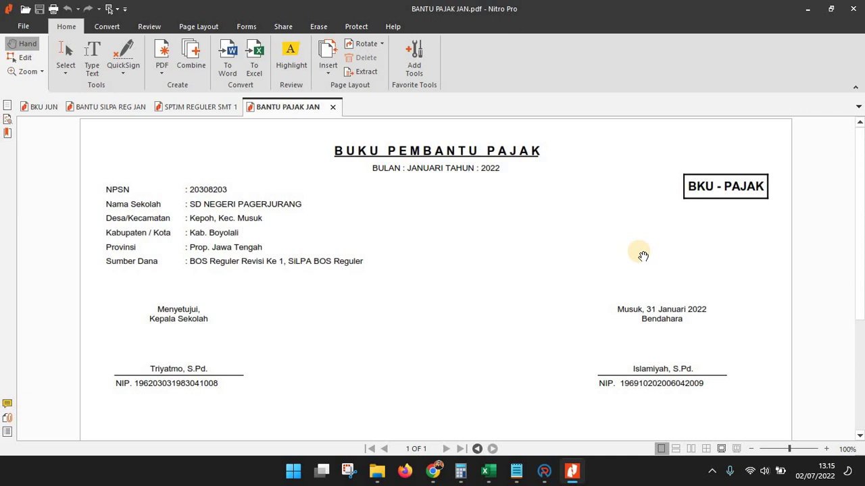
Compare the SPTJM REGULER SMT 1, January SiLPA and January tax reports, then glance at the Musuk workbook
left_click(197, 111)
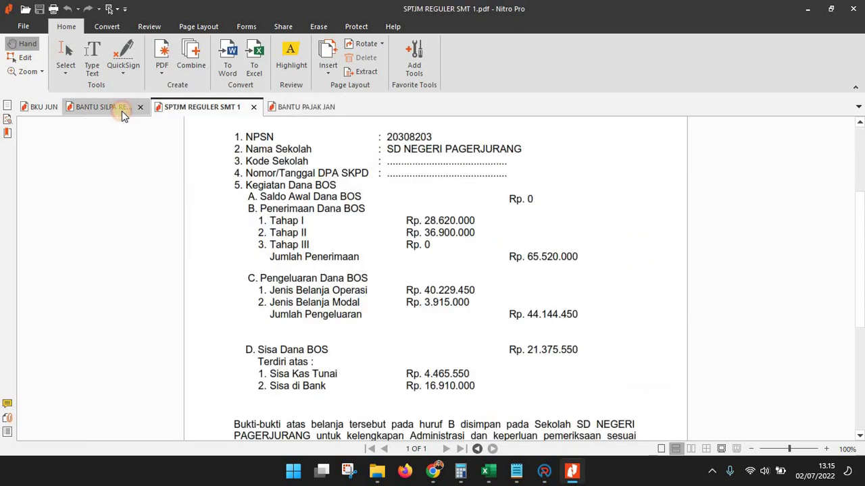
left_click(122, 111)
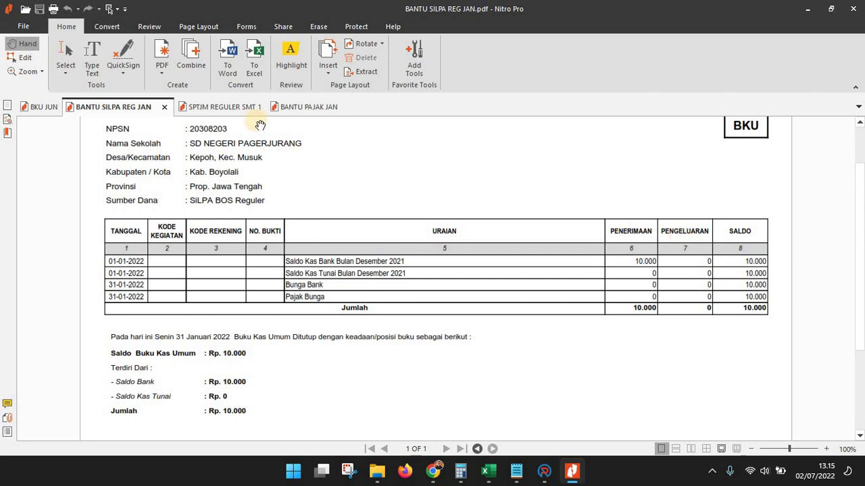
left_click(297, 107)
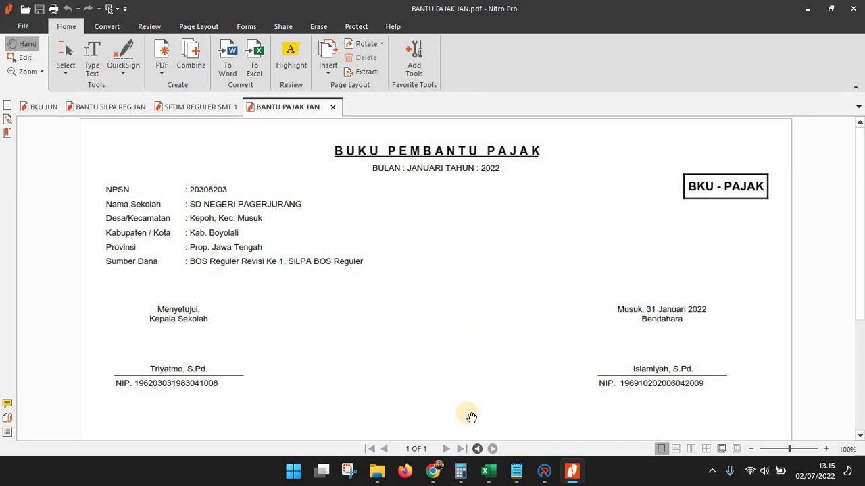
left_click(488, 471)
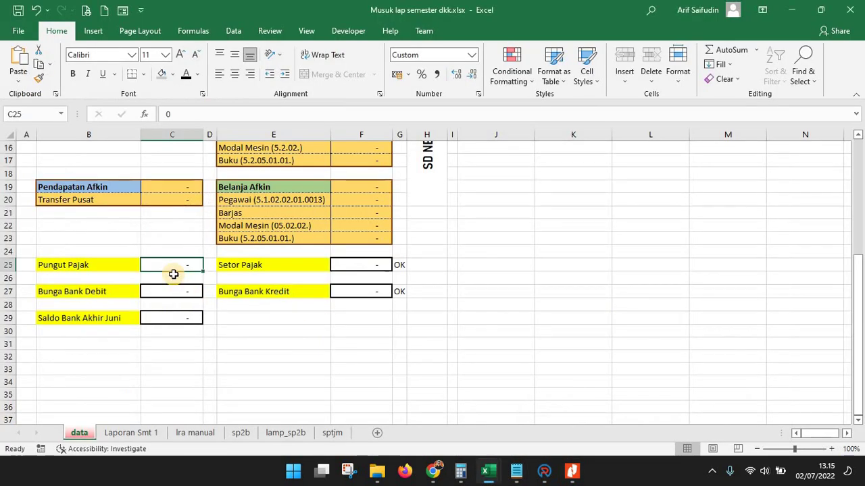
left_click(344, 325)
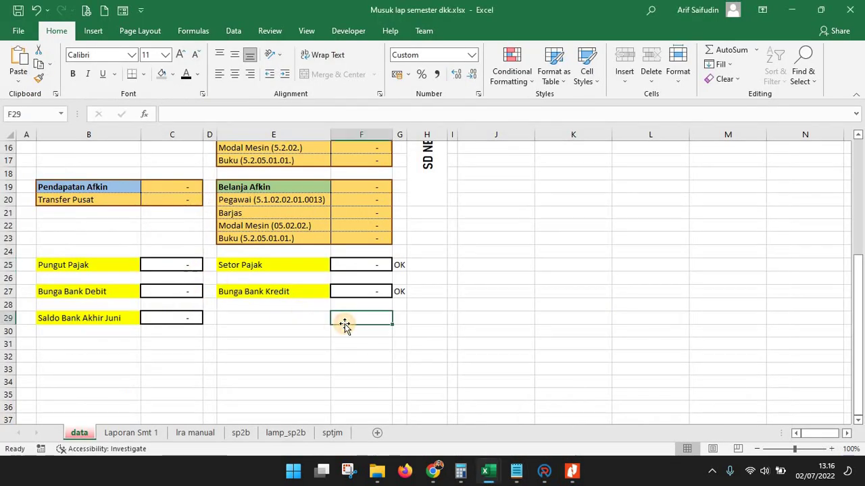
Recheck the January SiLPA, tax and SPTJM figures, then return to Musuk's Pungut Pajak cell C25
left_click(567, 472)
left_click(94, 107)
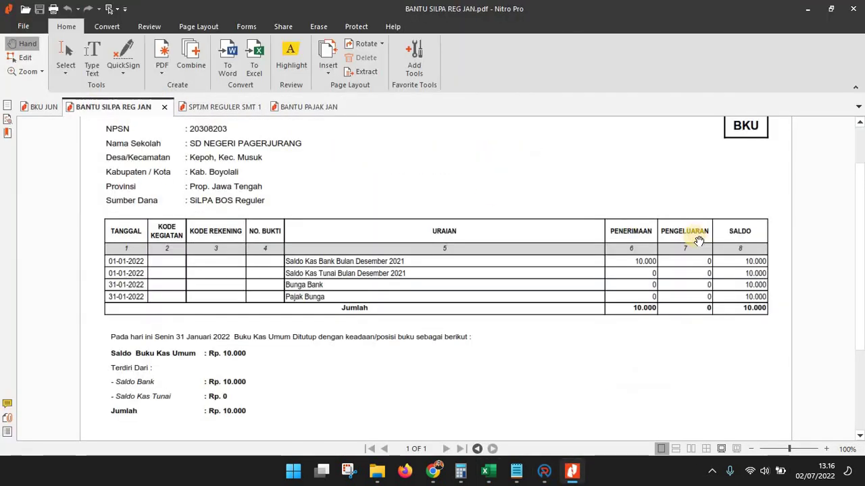
left_click(298, 108)
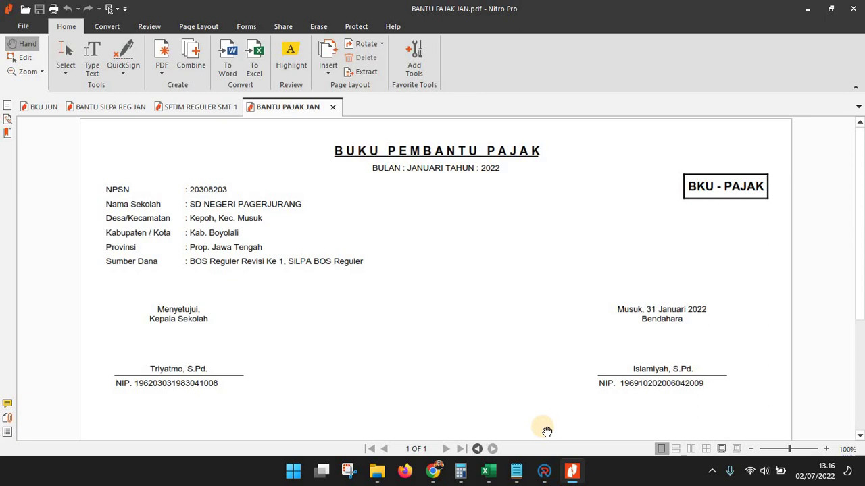
left_click(189, 106)
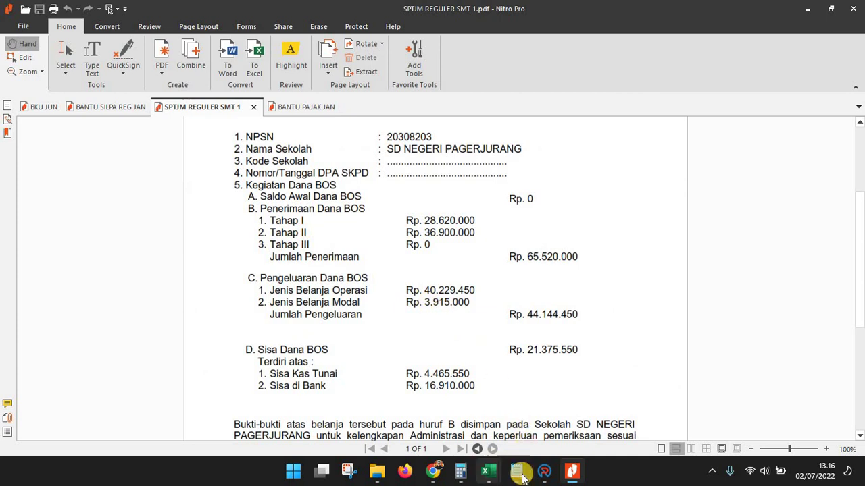
mouse_move(489, 471)
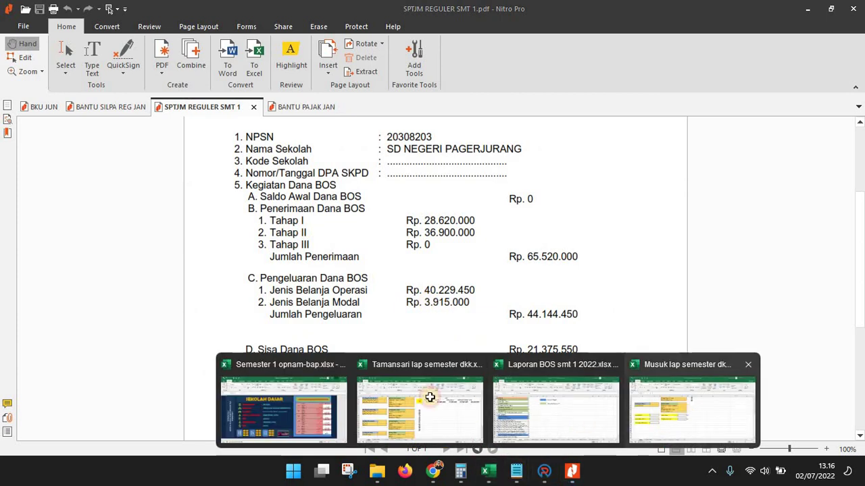
left_click(698, 398)
left_click(166, 268)
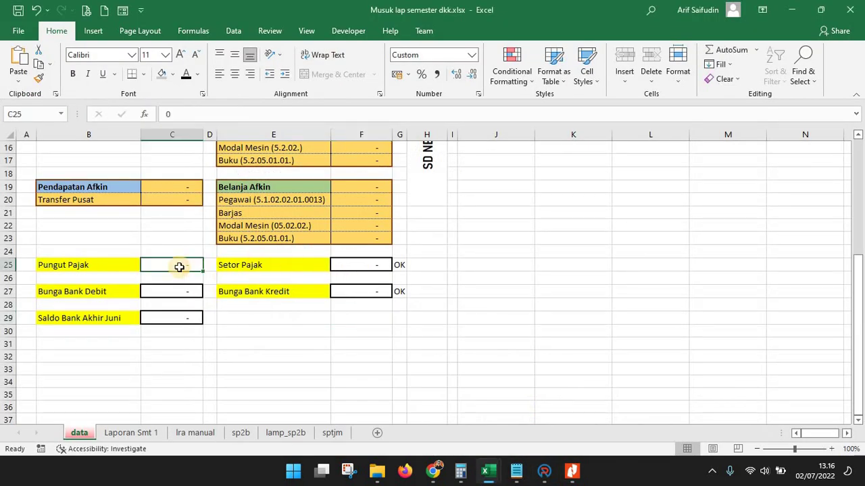
Enter 0 for Pungut Pajak (C25) and Setor Pajak (F25) on the Musuk data sheet
left_click(376, 270)
left_click(183, 268)
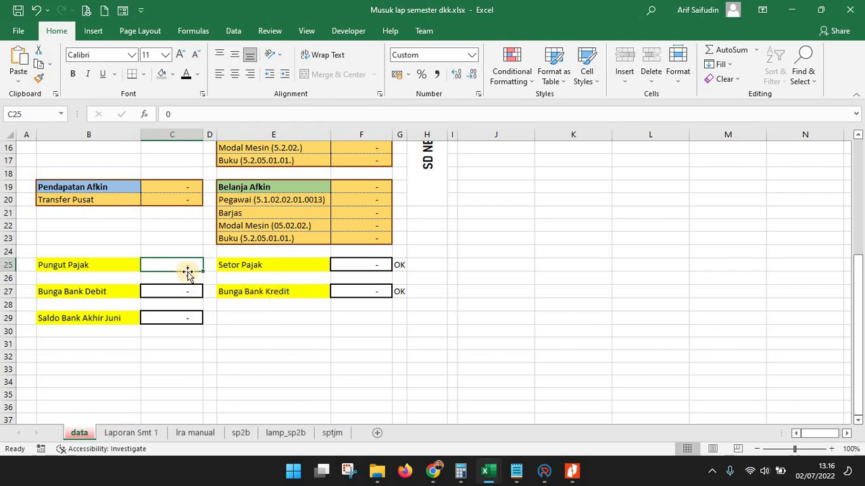
type("0")
key("Return")
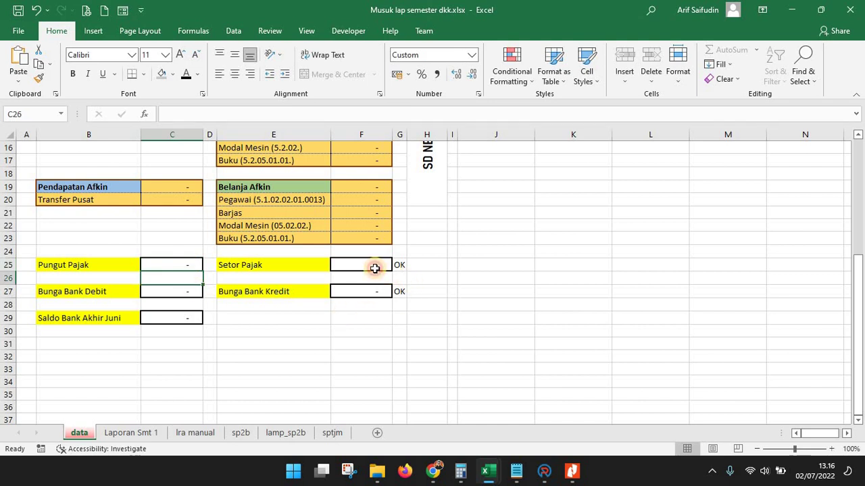
left_click(375, 268)
type("0")
key("Return")
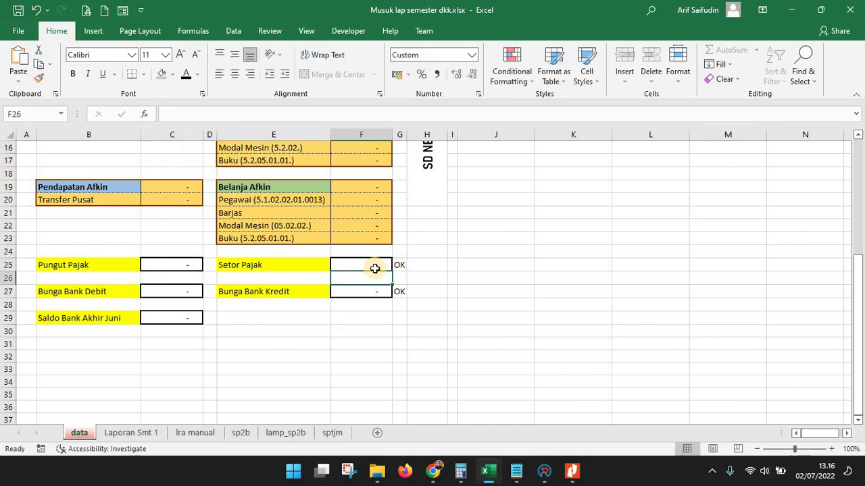
left_click(162, 292)
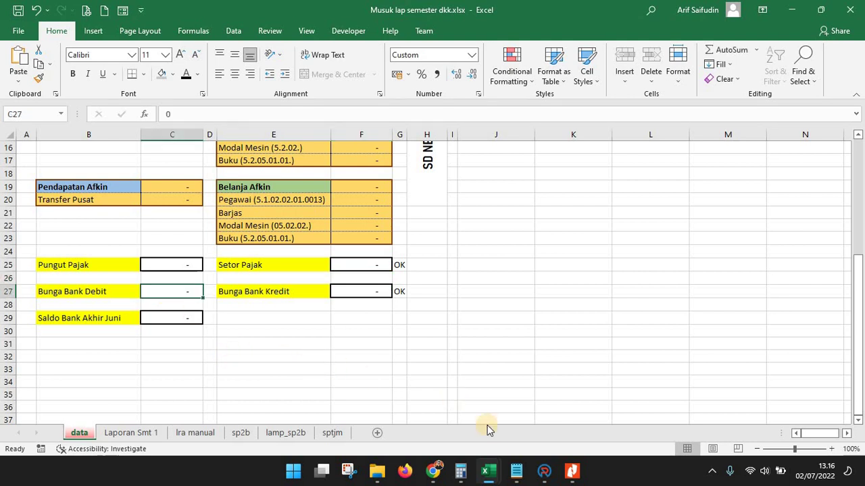
left_click(489, 472)
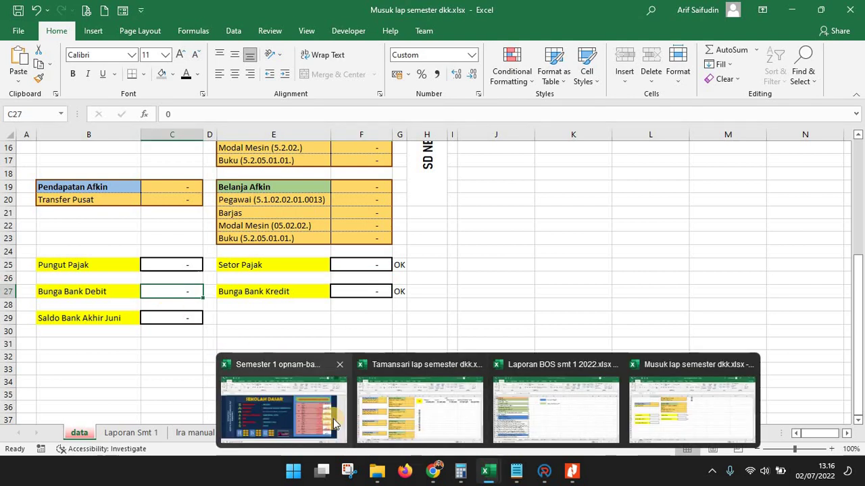
Copy January's 234 bank-interest value from G12 of the Semester 1 opnam-bap report
left_click(333, 419)
left_click(334, 373)
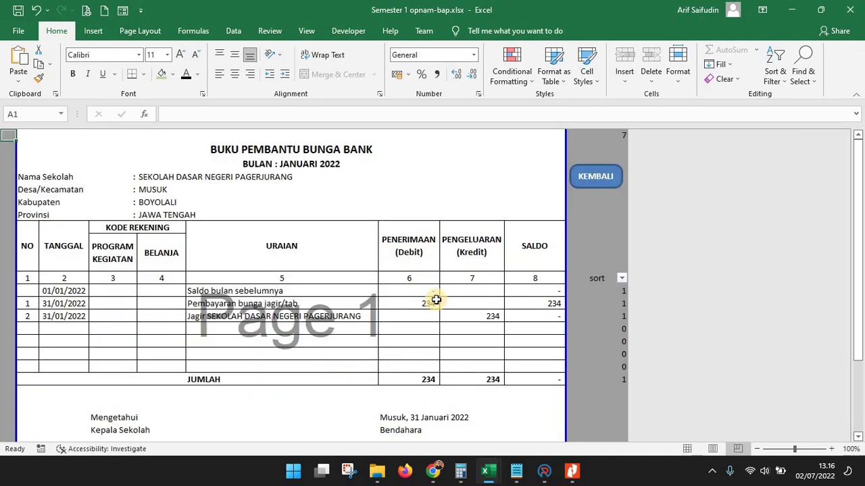
left_click(431, 381)
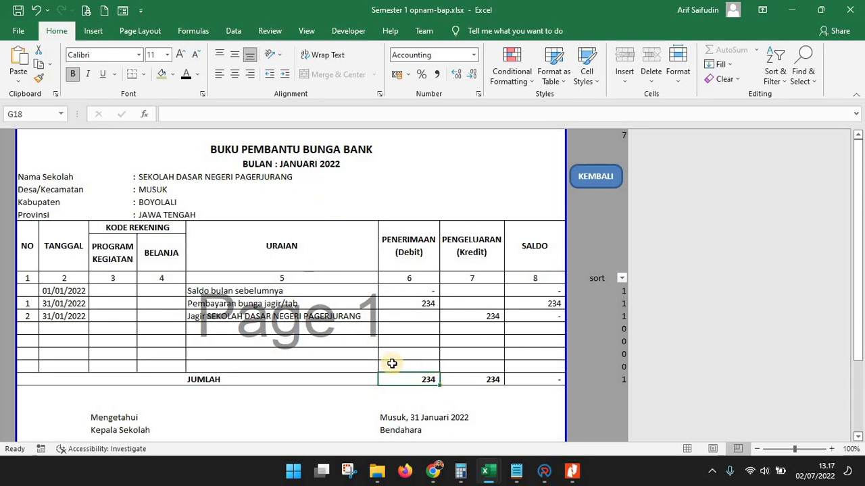
left_click(429, 304)
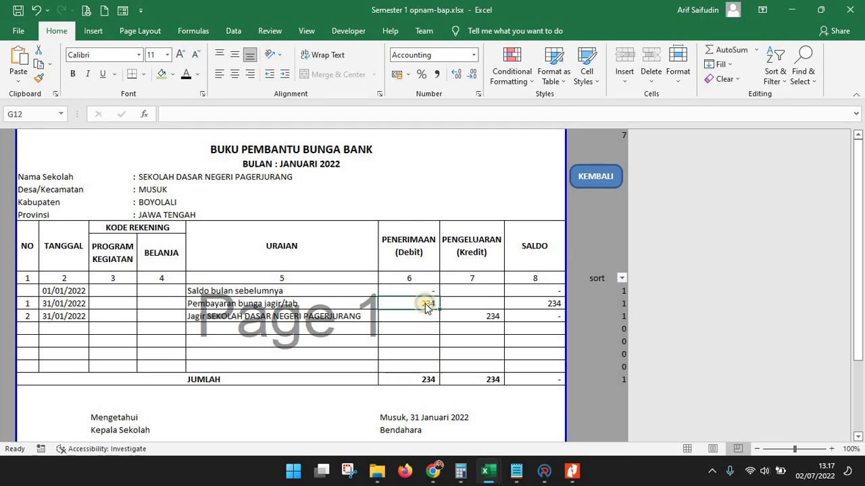
right_click(427, 305)
left_click(467, 73)
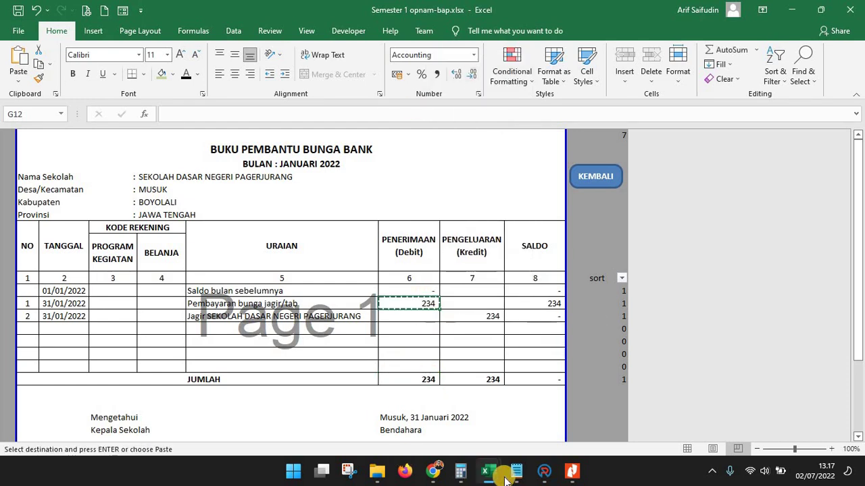
Back in Musuk, replace Bunga Bank Debit's 0 in C27 with '=' and bring up paste options
mouse_move(489, 471)
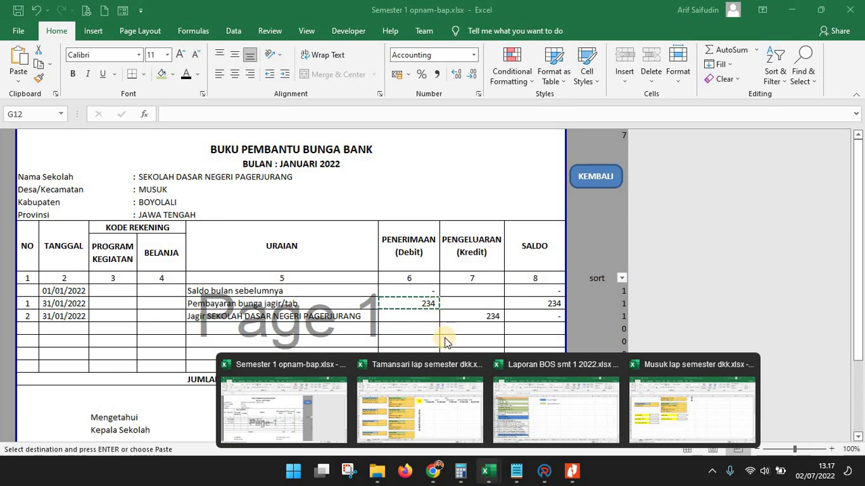
left_click(661, 406)
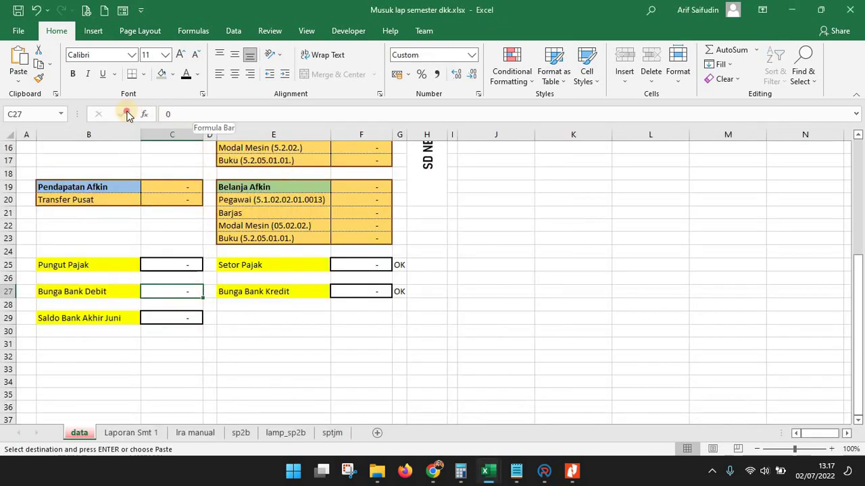
left_click_drag(173, 114, 128, 115)
type("=")
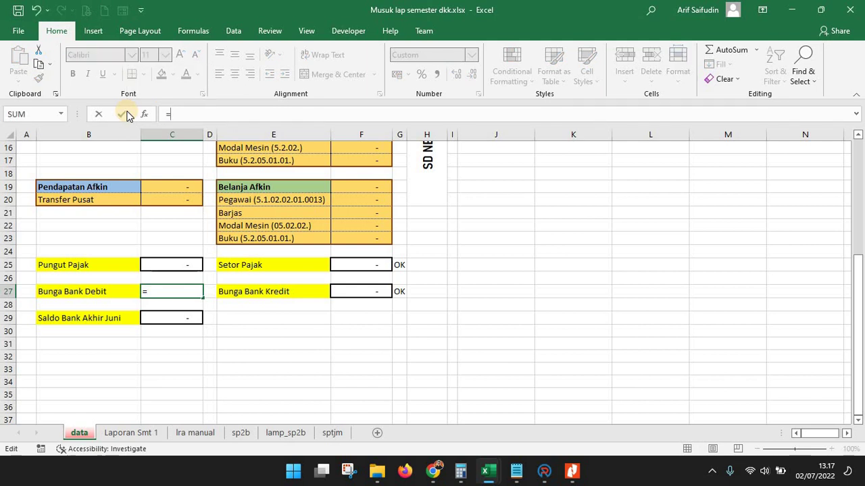
right_click(192, 113)
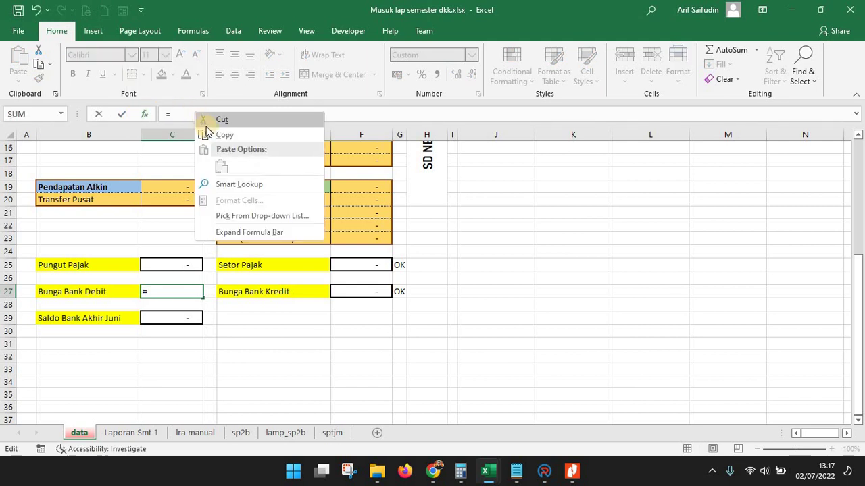